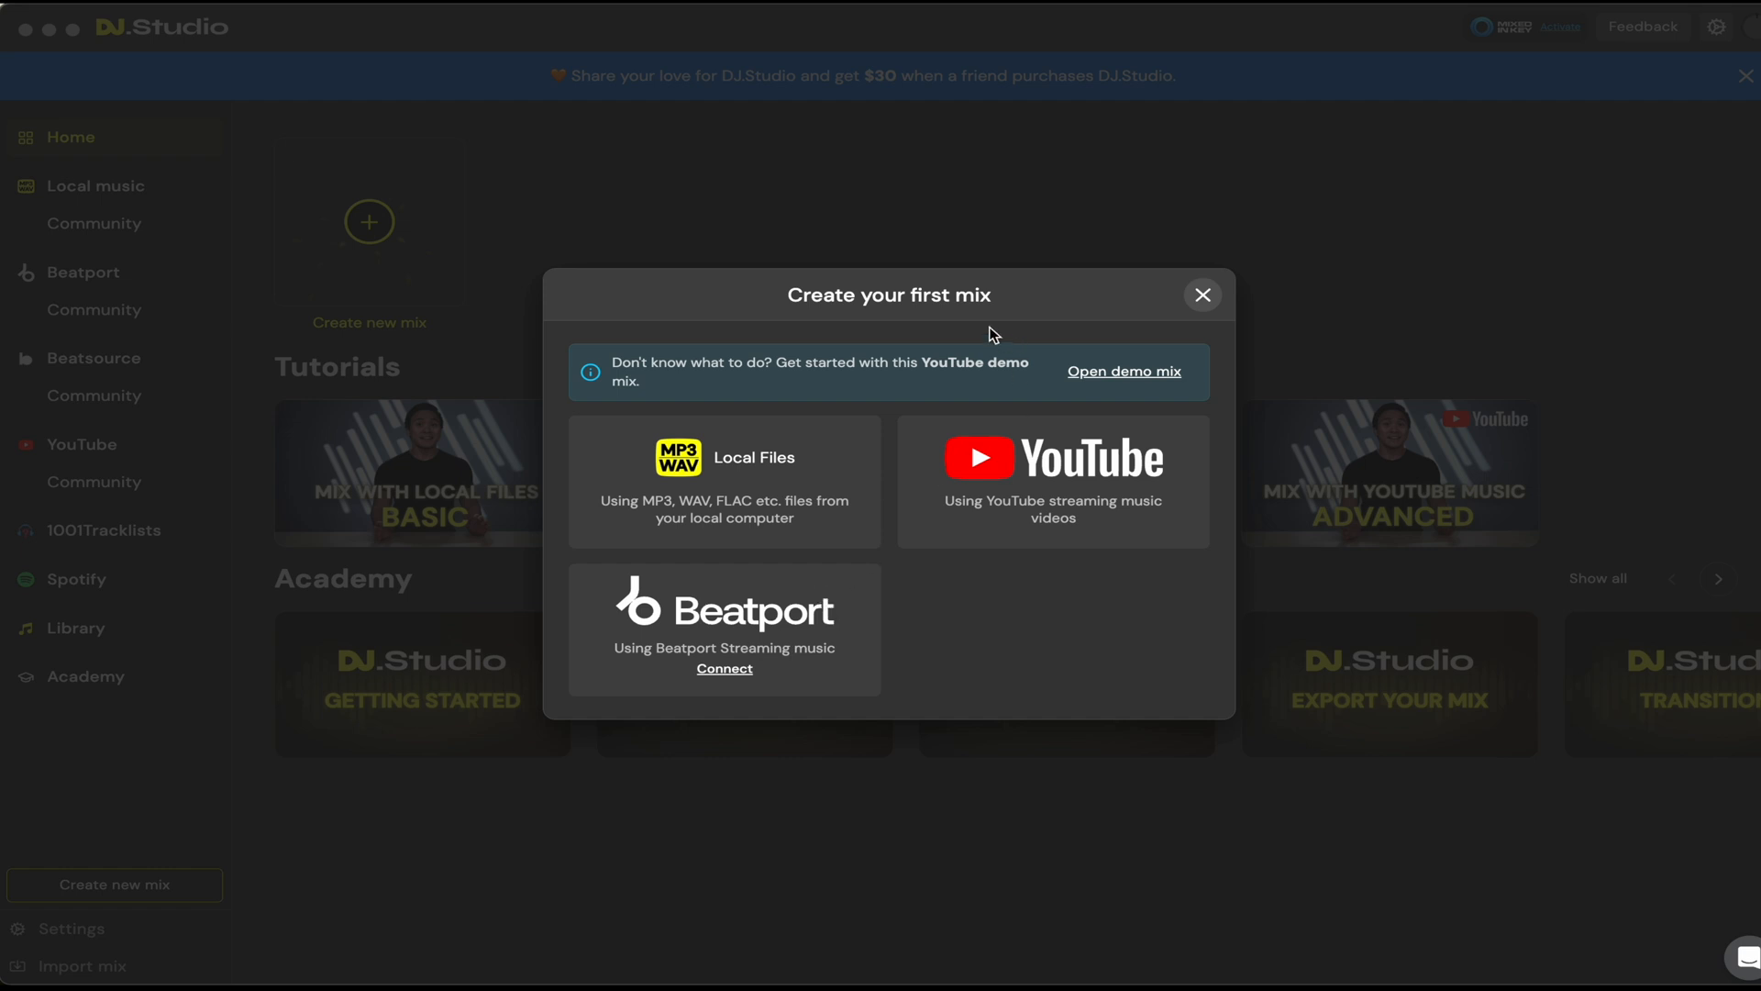
# Step: Dismiss the first-mix prompt and review which music library apps are connected in the settings
pyautogui.click(1203, 296)
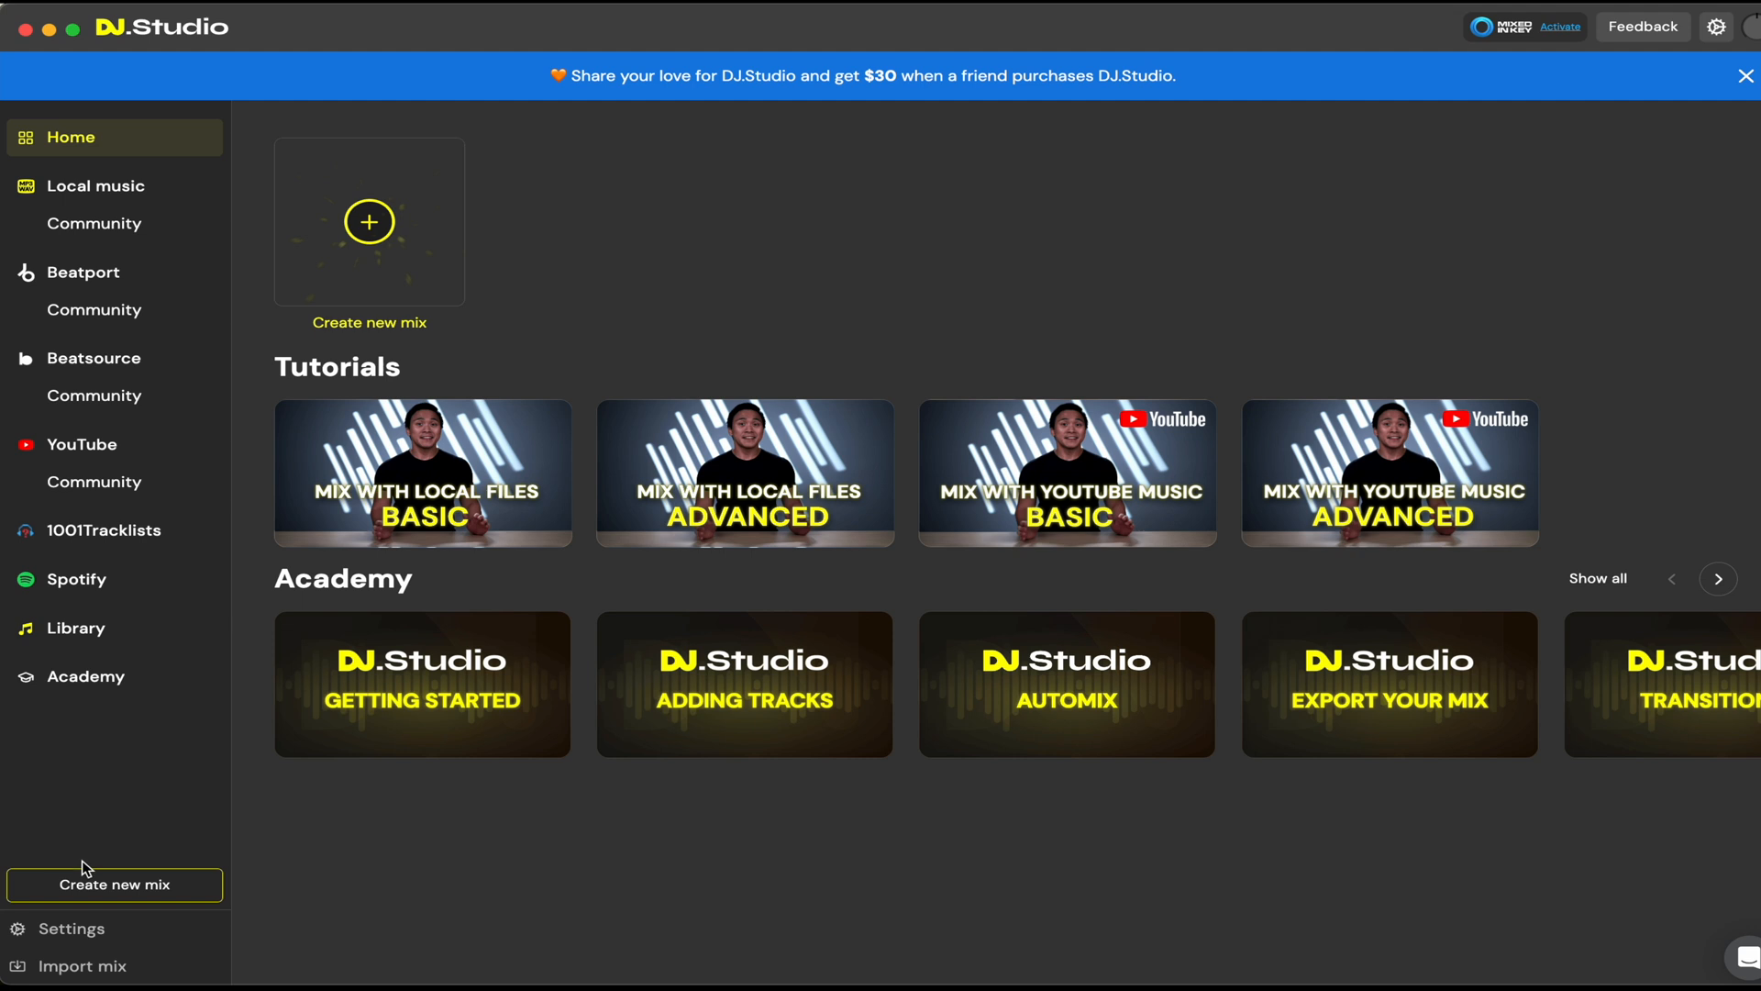
pyautogui.click(71, 930)
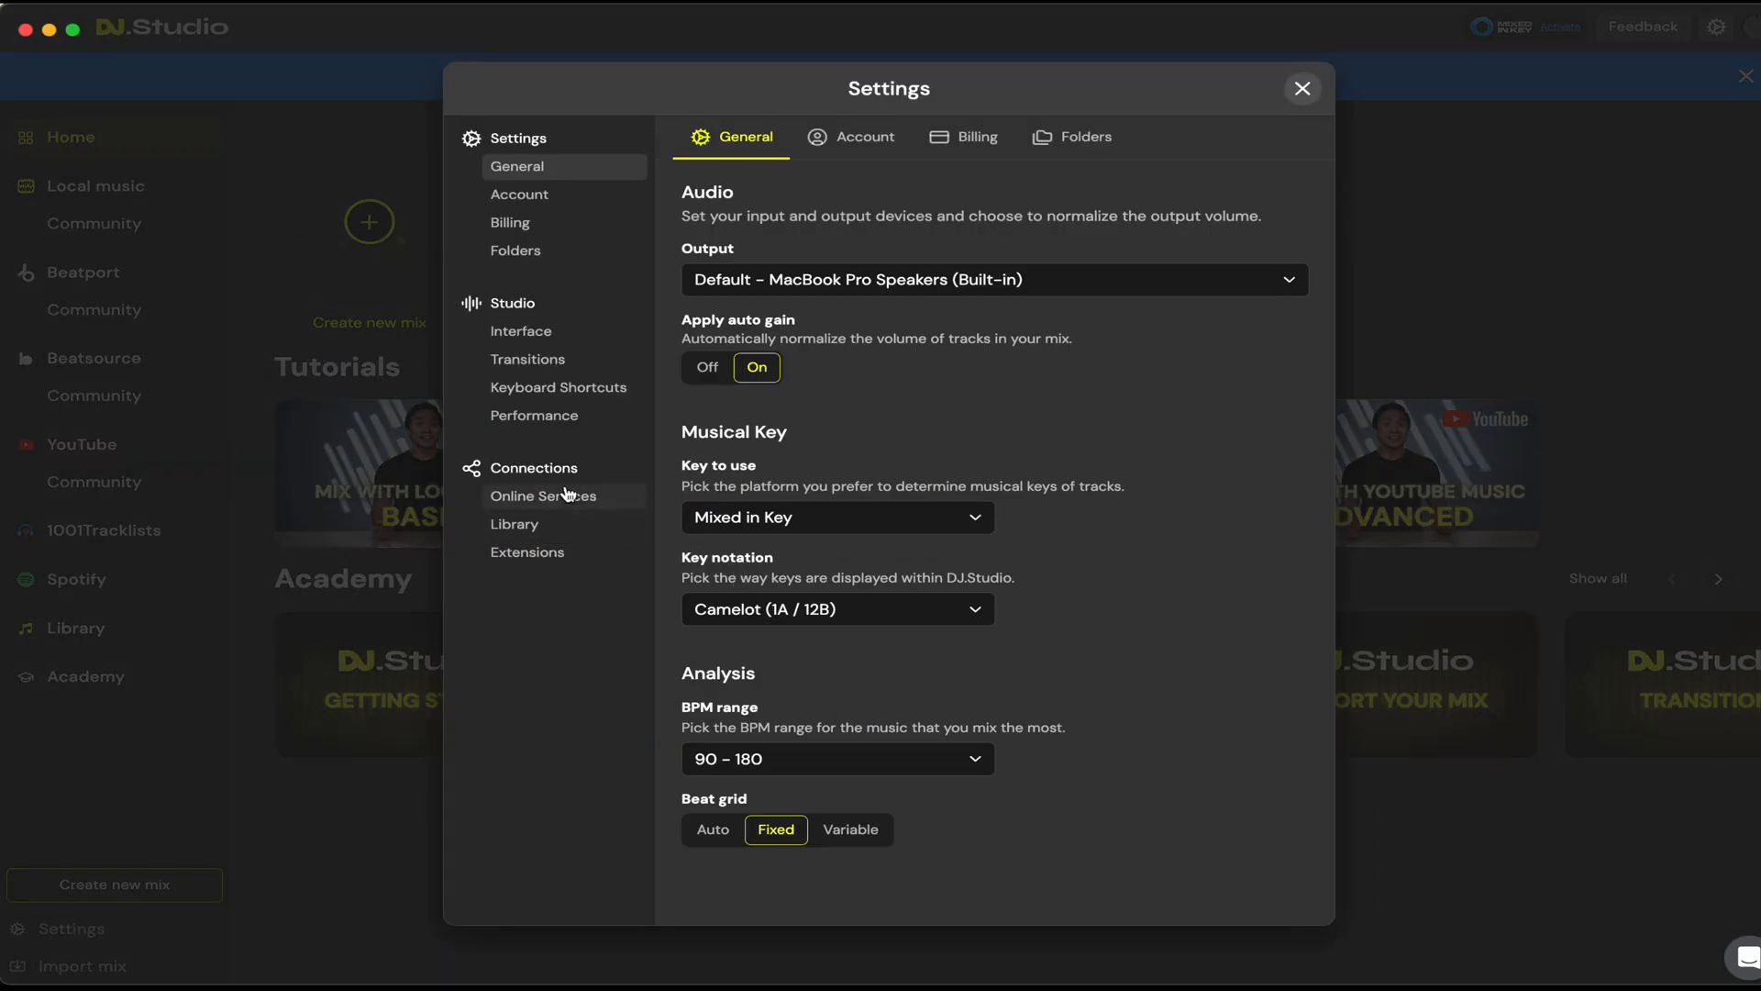
pyautogui.click(539, 535)
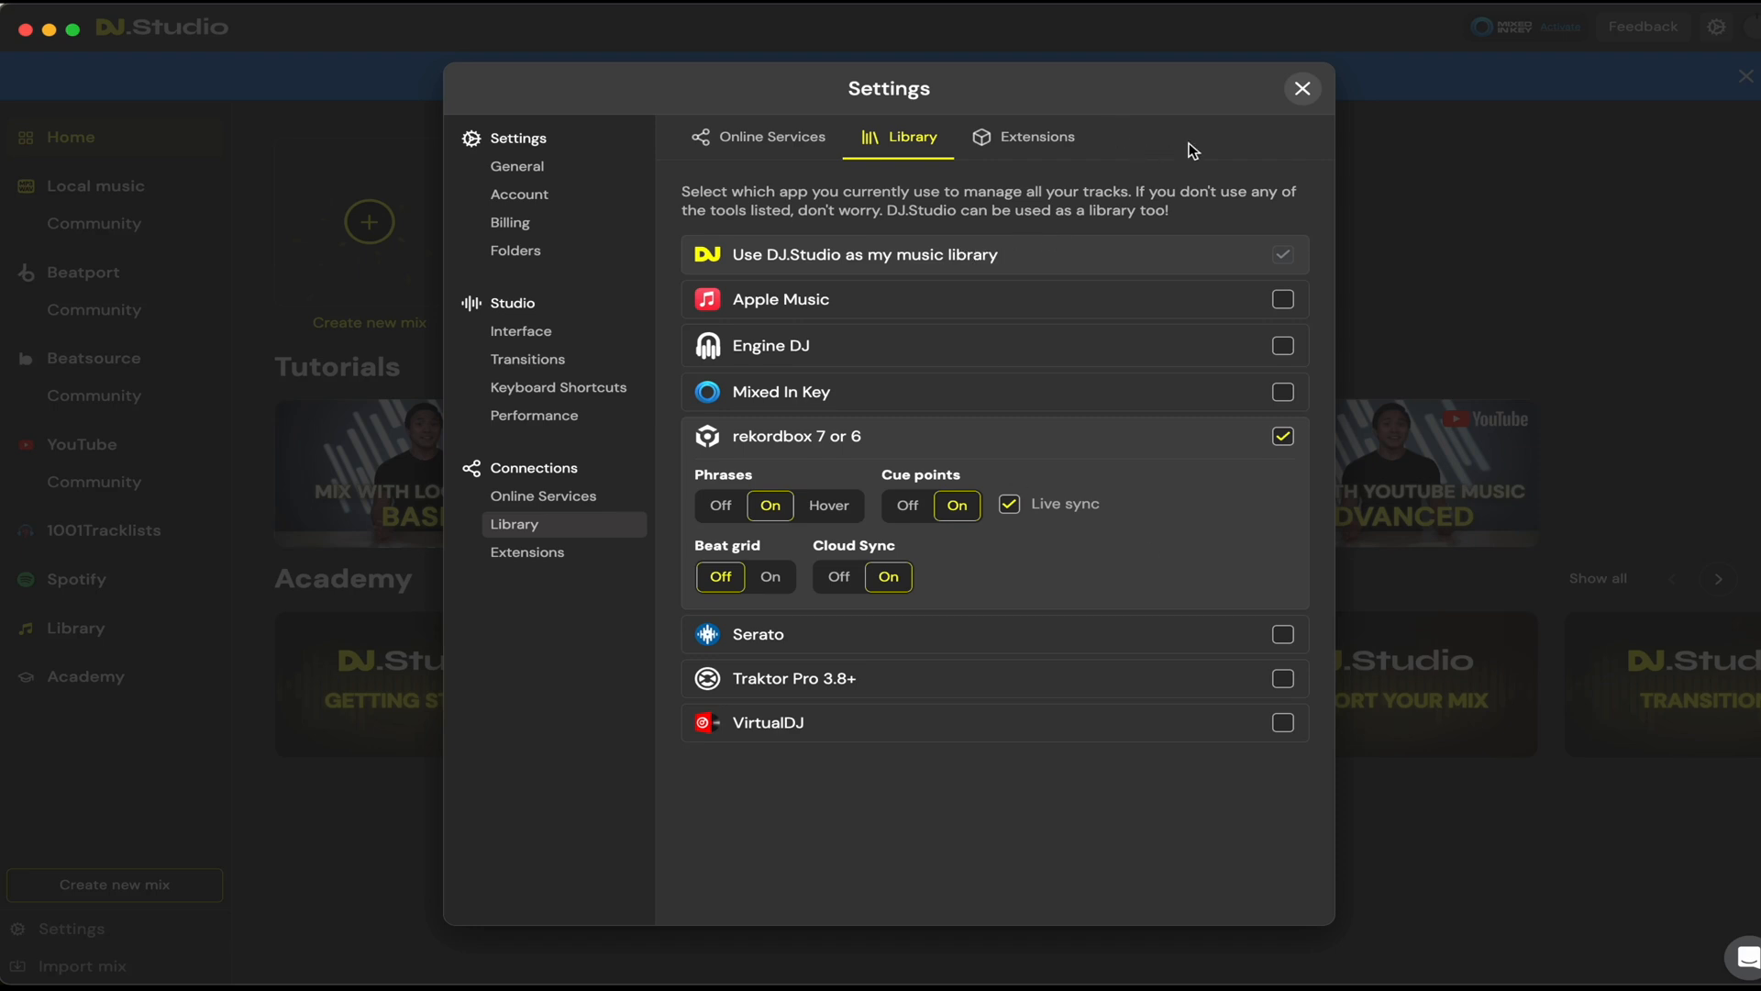
pyautogui.click(1303, 88)
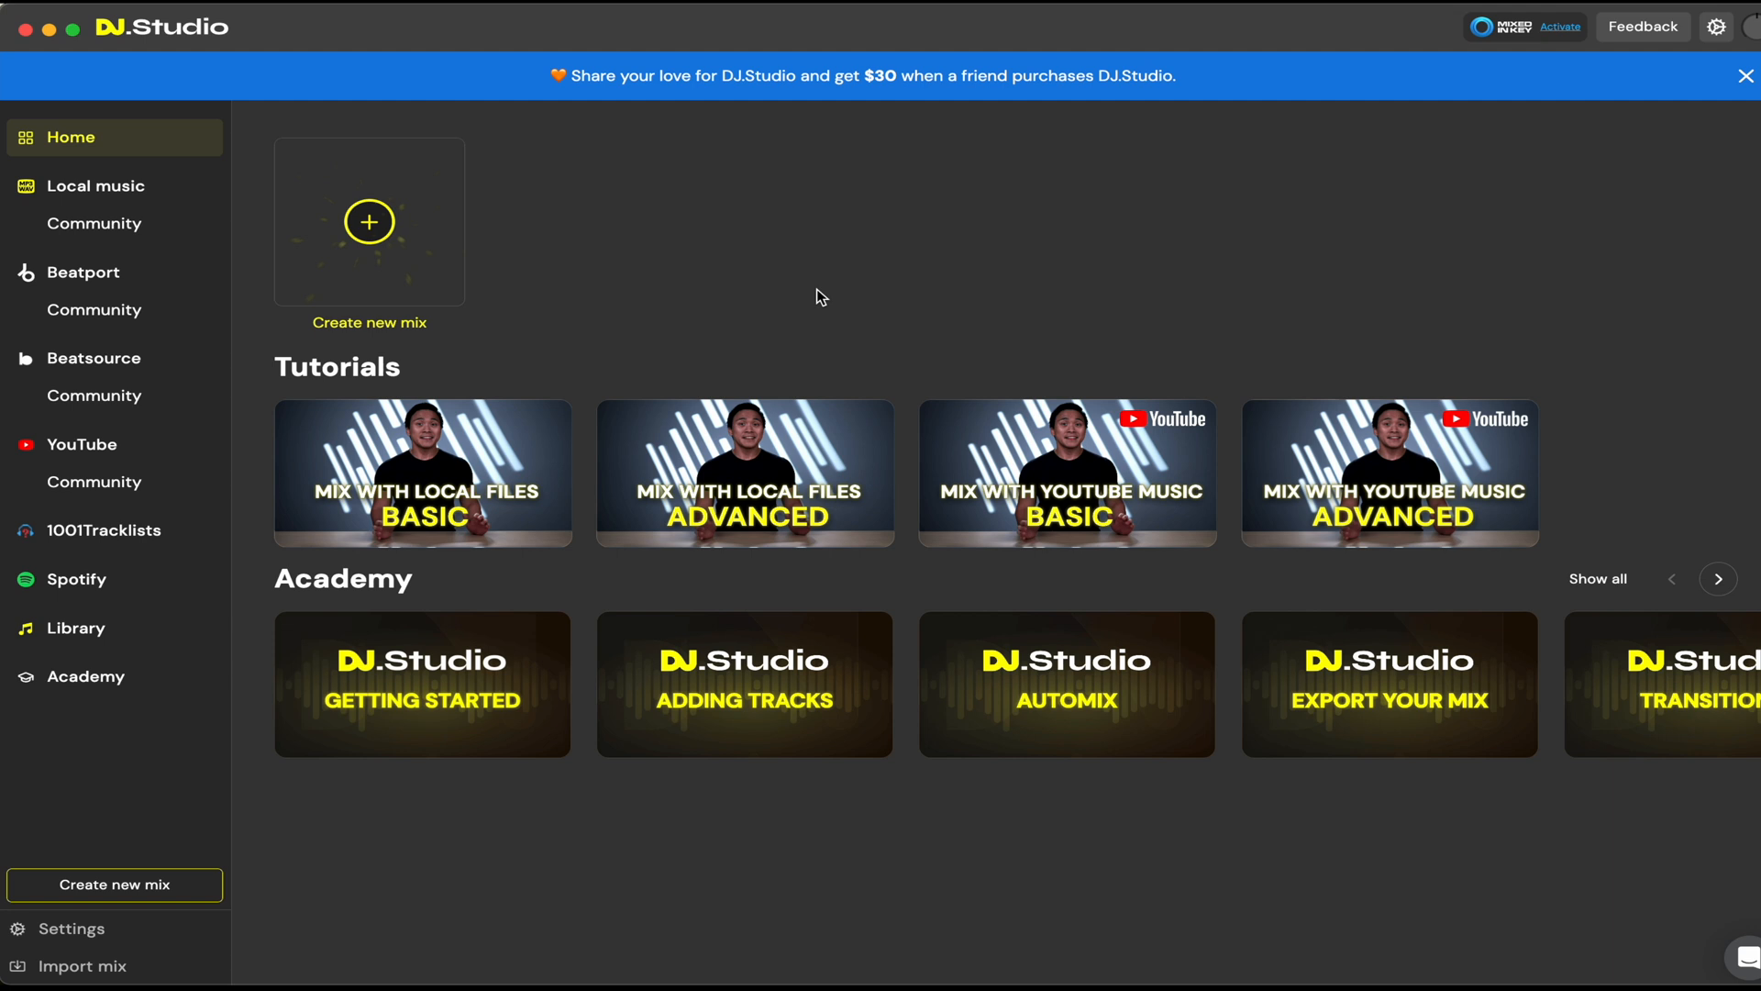
# Step: Create a new mix from local files and open the DJ Studio collection from the rekordbox library
pyautogui.click(376, 227)
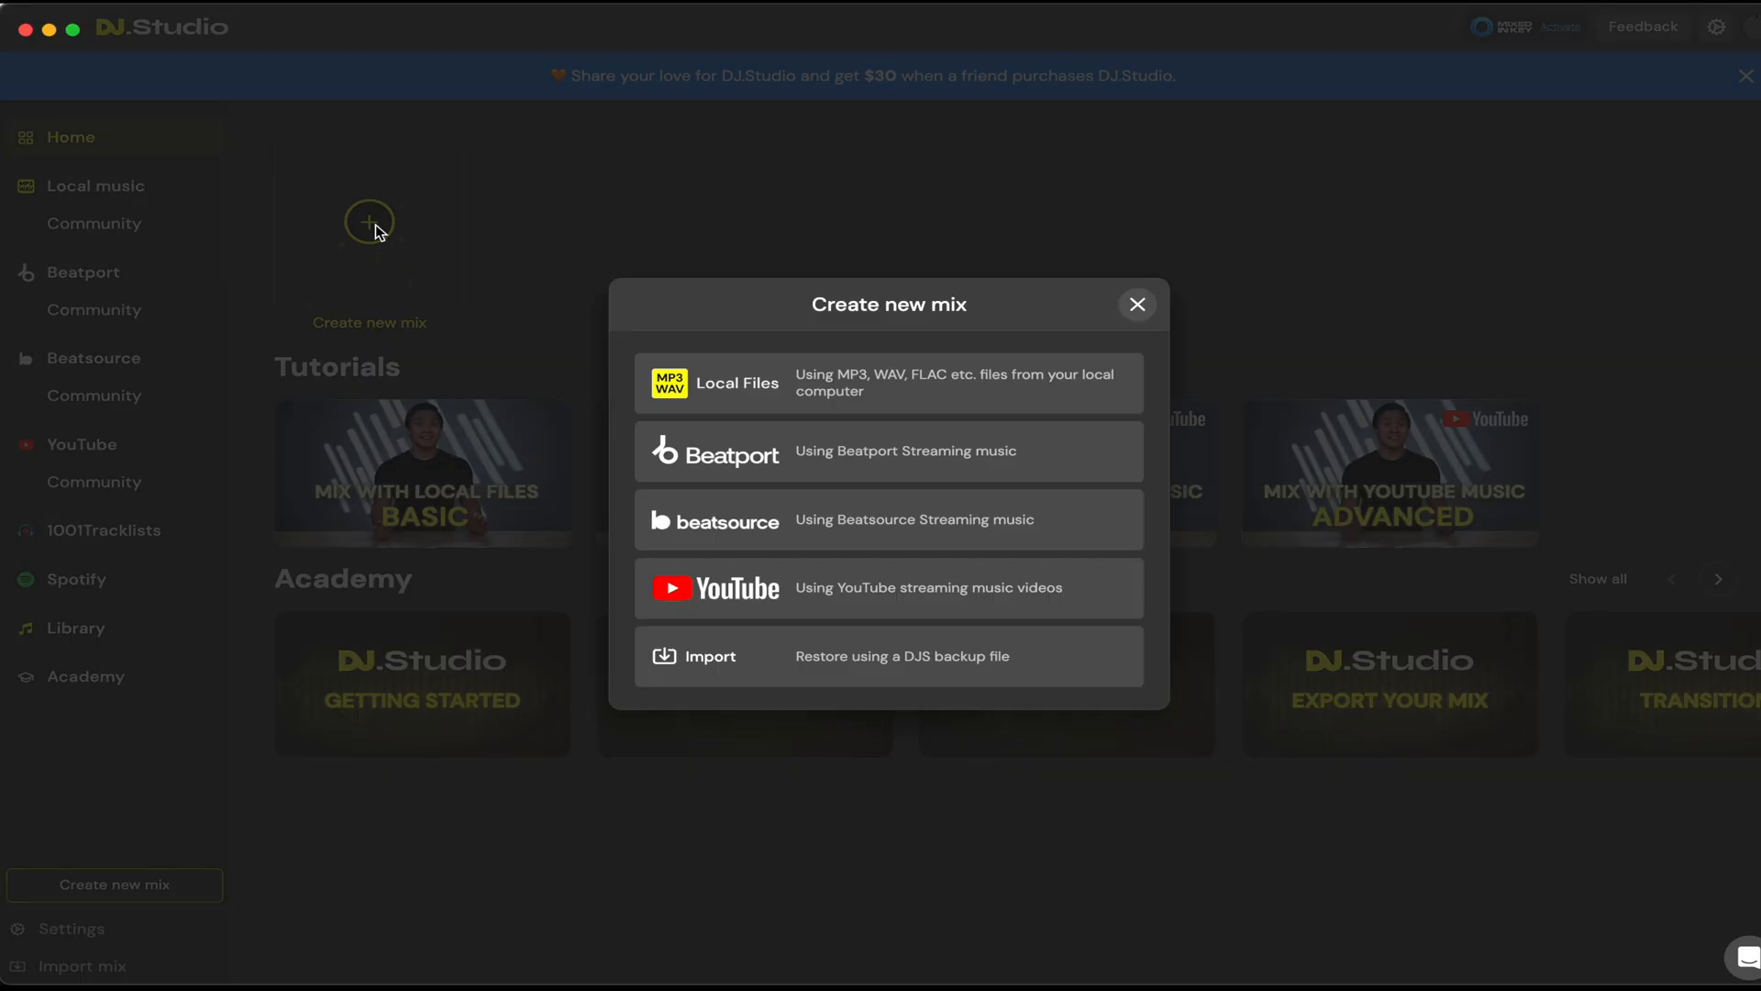
pyautogui.click(800, 393)
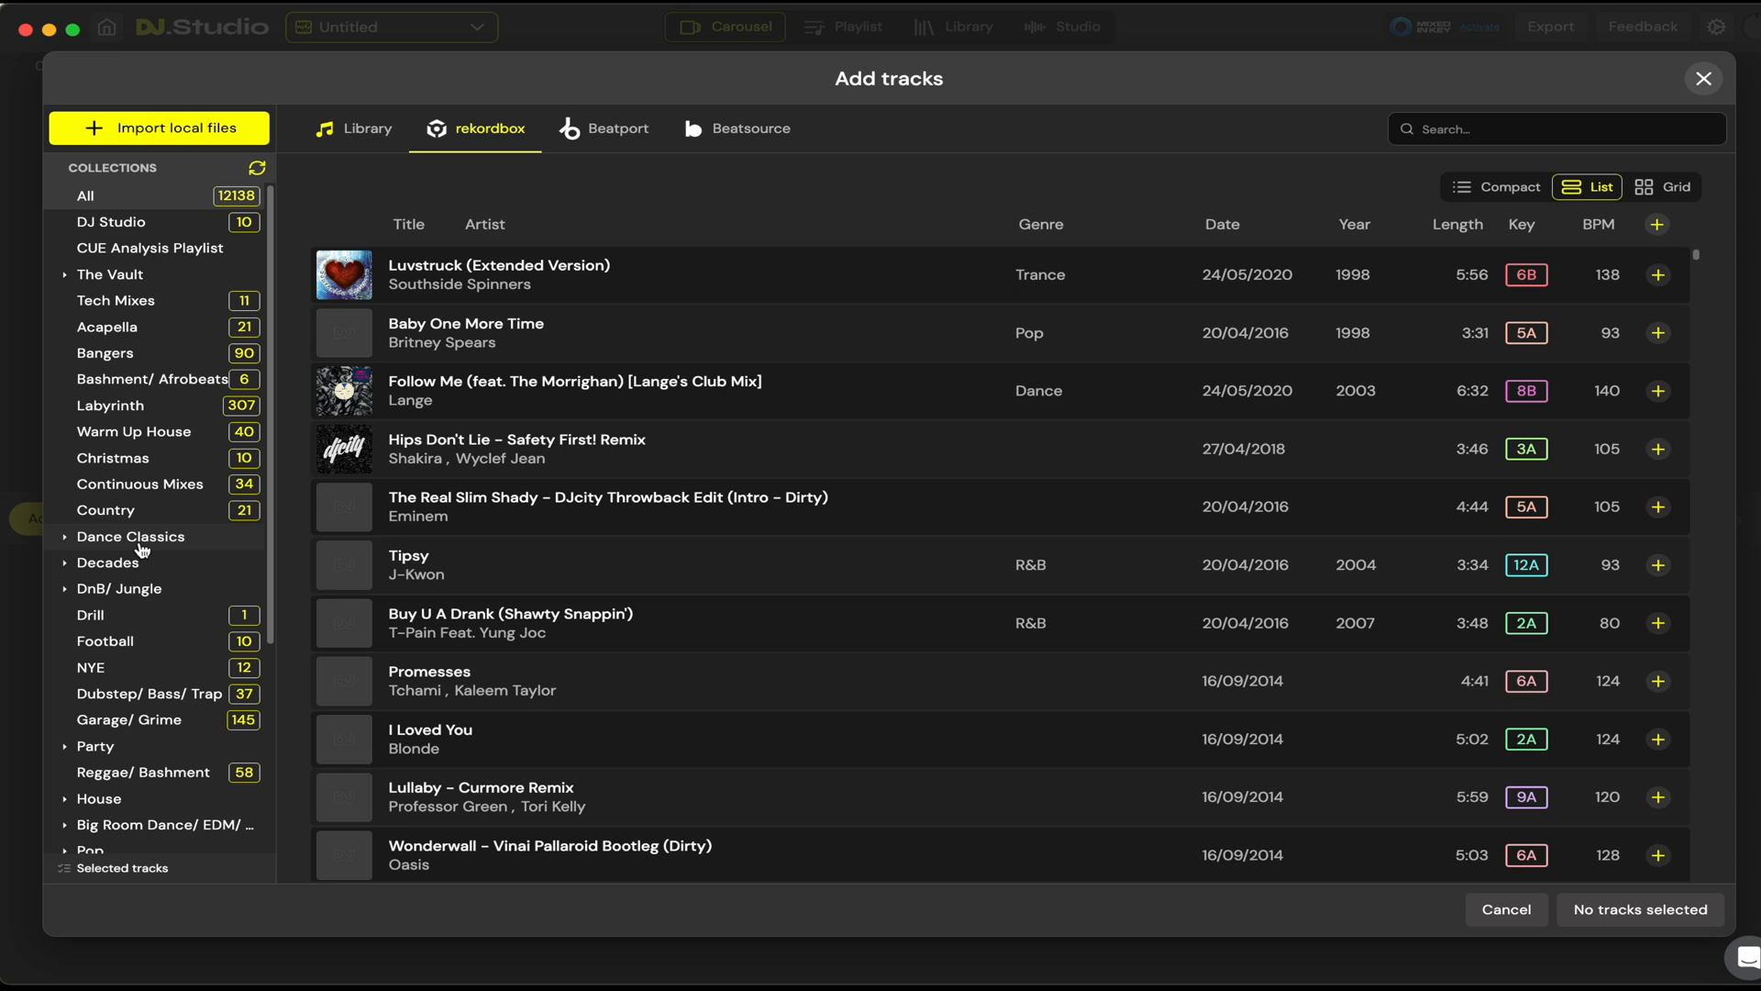
pyautogui.click(112, 229)
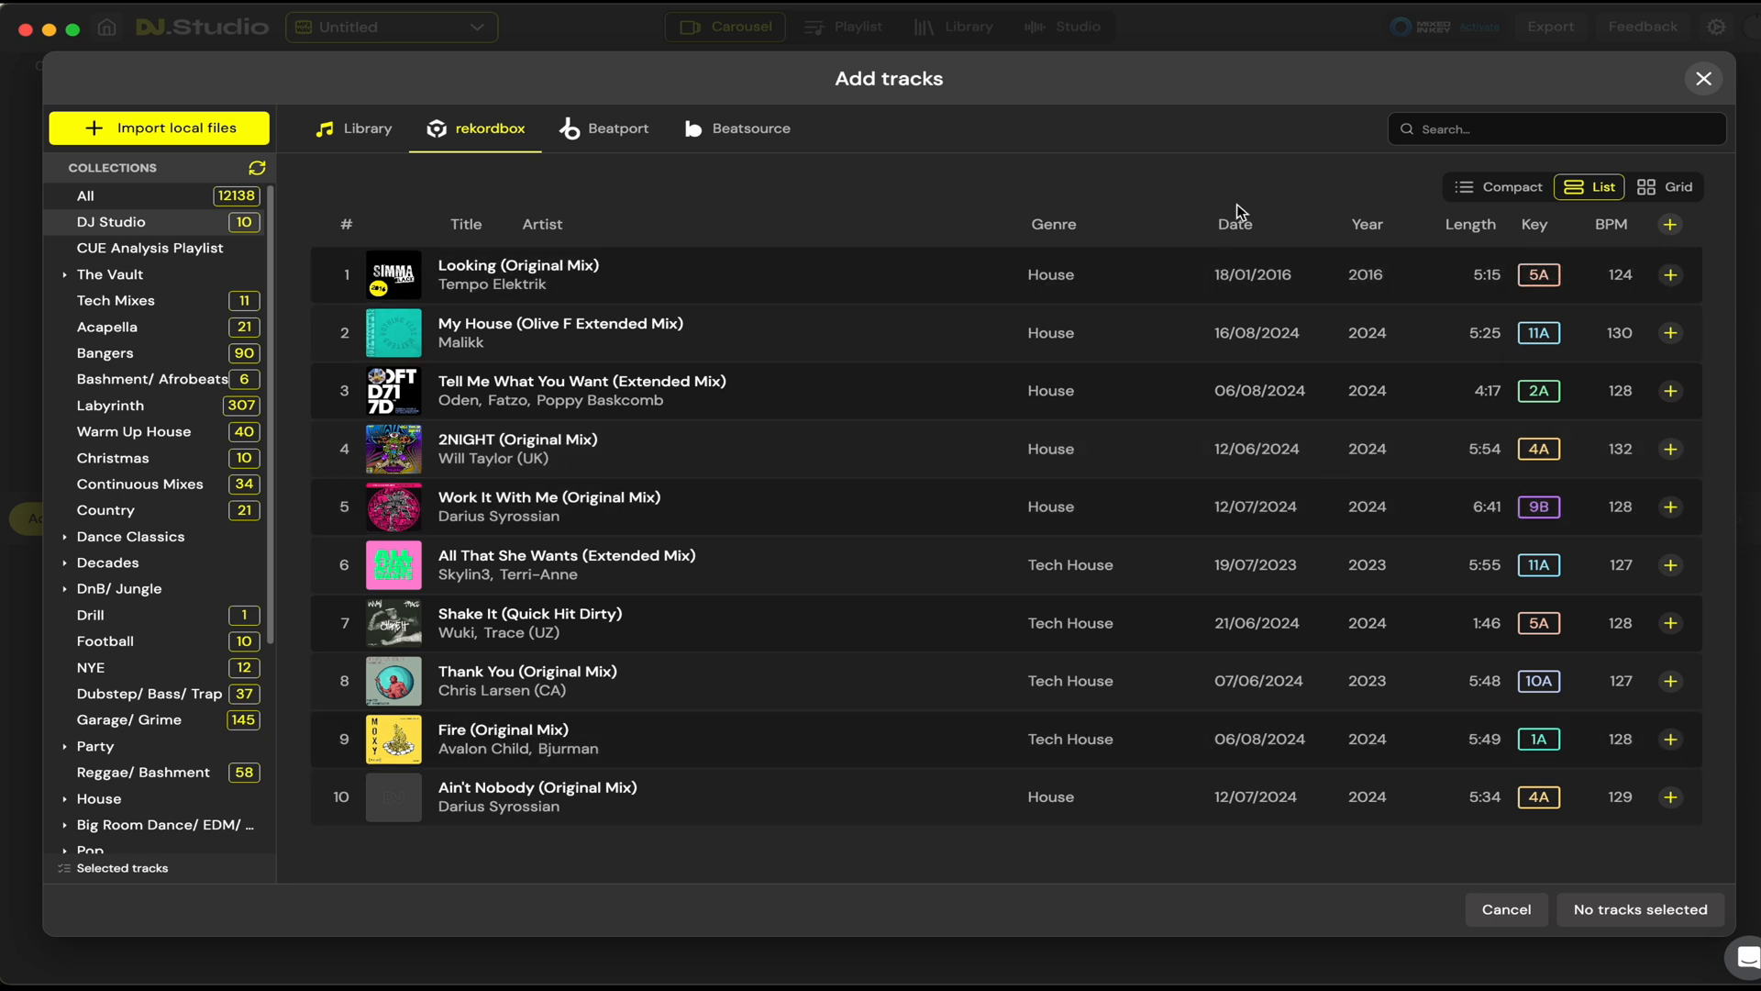
# Step: Compare the compact and grid layouts of the track list, ending on the list layout
pyautogui.click(1499, 189)
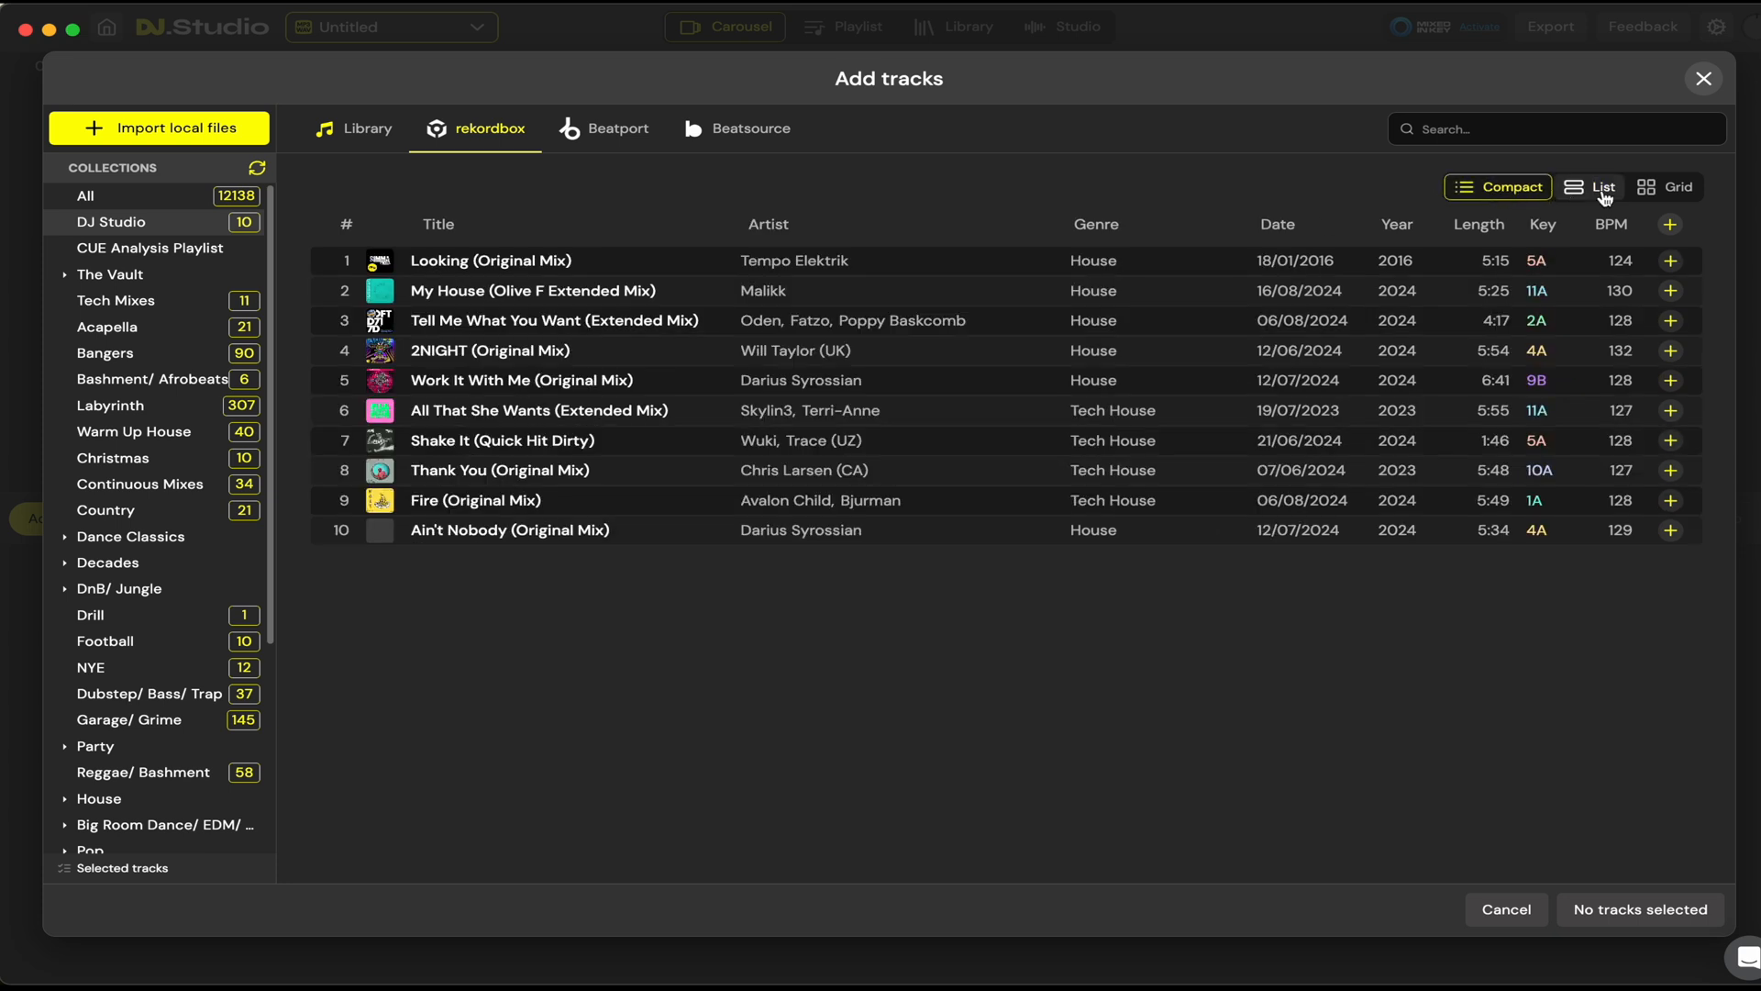
pyautogui.click(1679, 188)
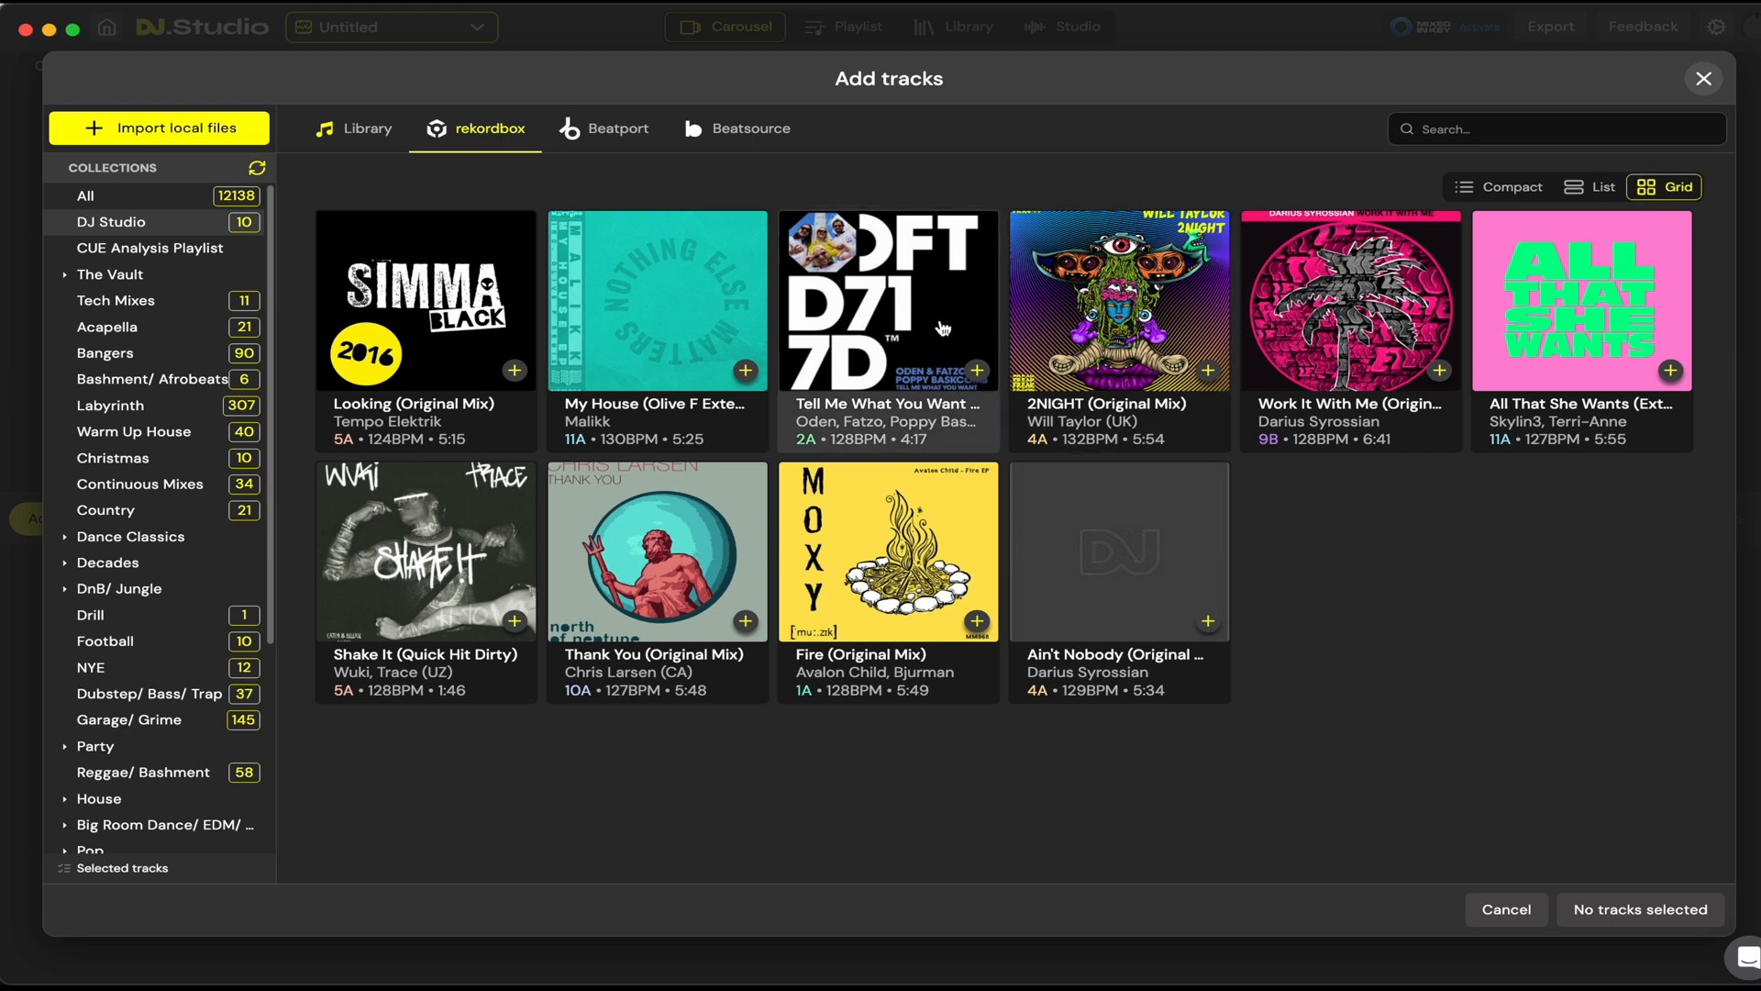
pyautogui.click(1589, 189)
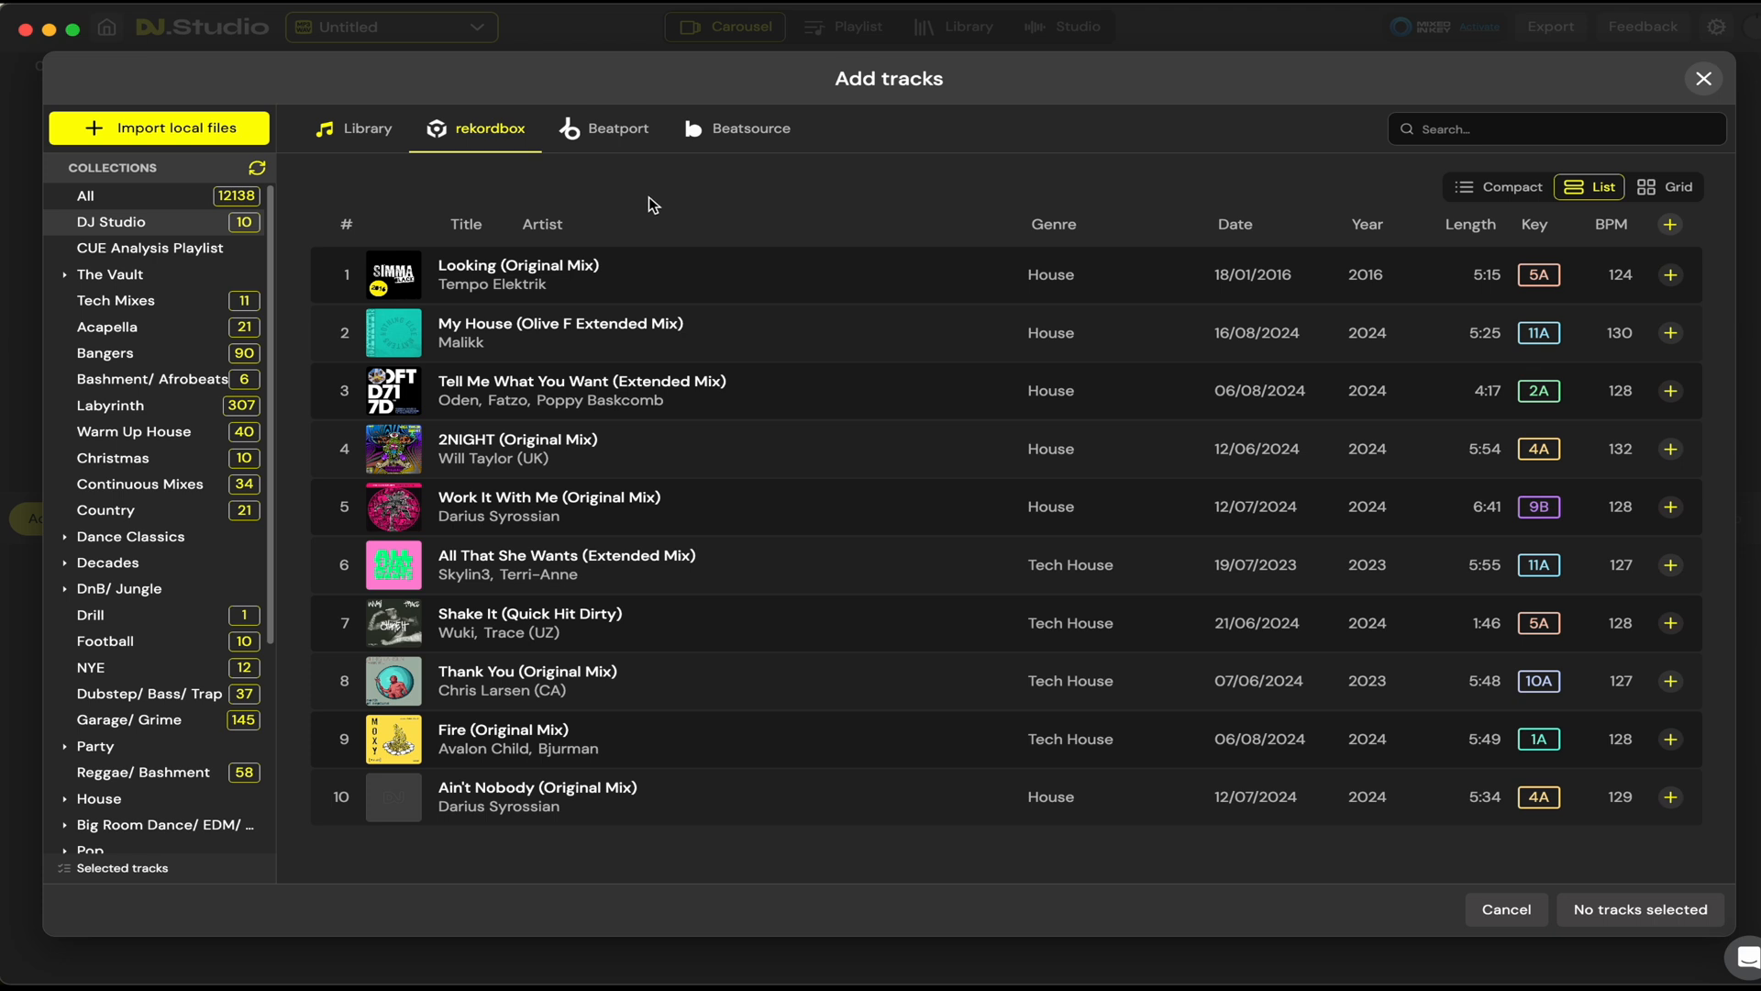
# Step: Look at the Beatport and Beatsource track sources, ending on the rekordbox library
pyautogui.click(766, 131)
pyautogui.click(624, 133)
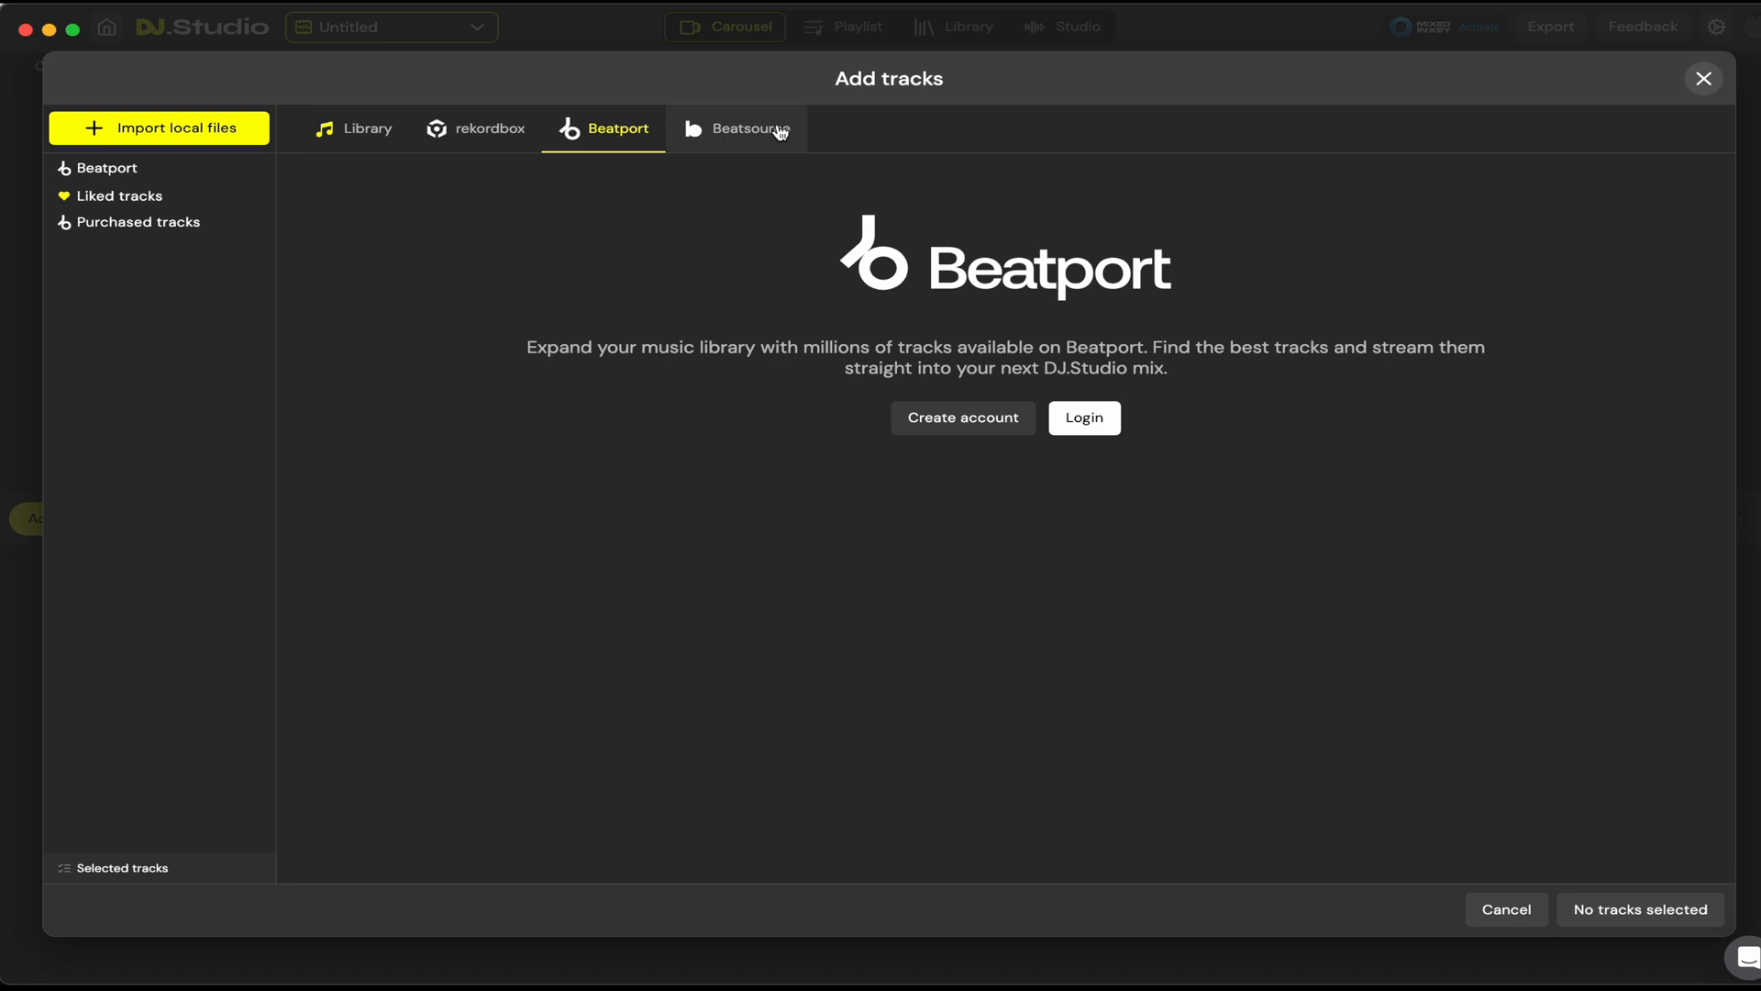
pyautogui.click(755, 135)
pyautogui.click(624, 137)
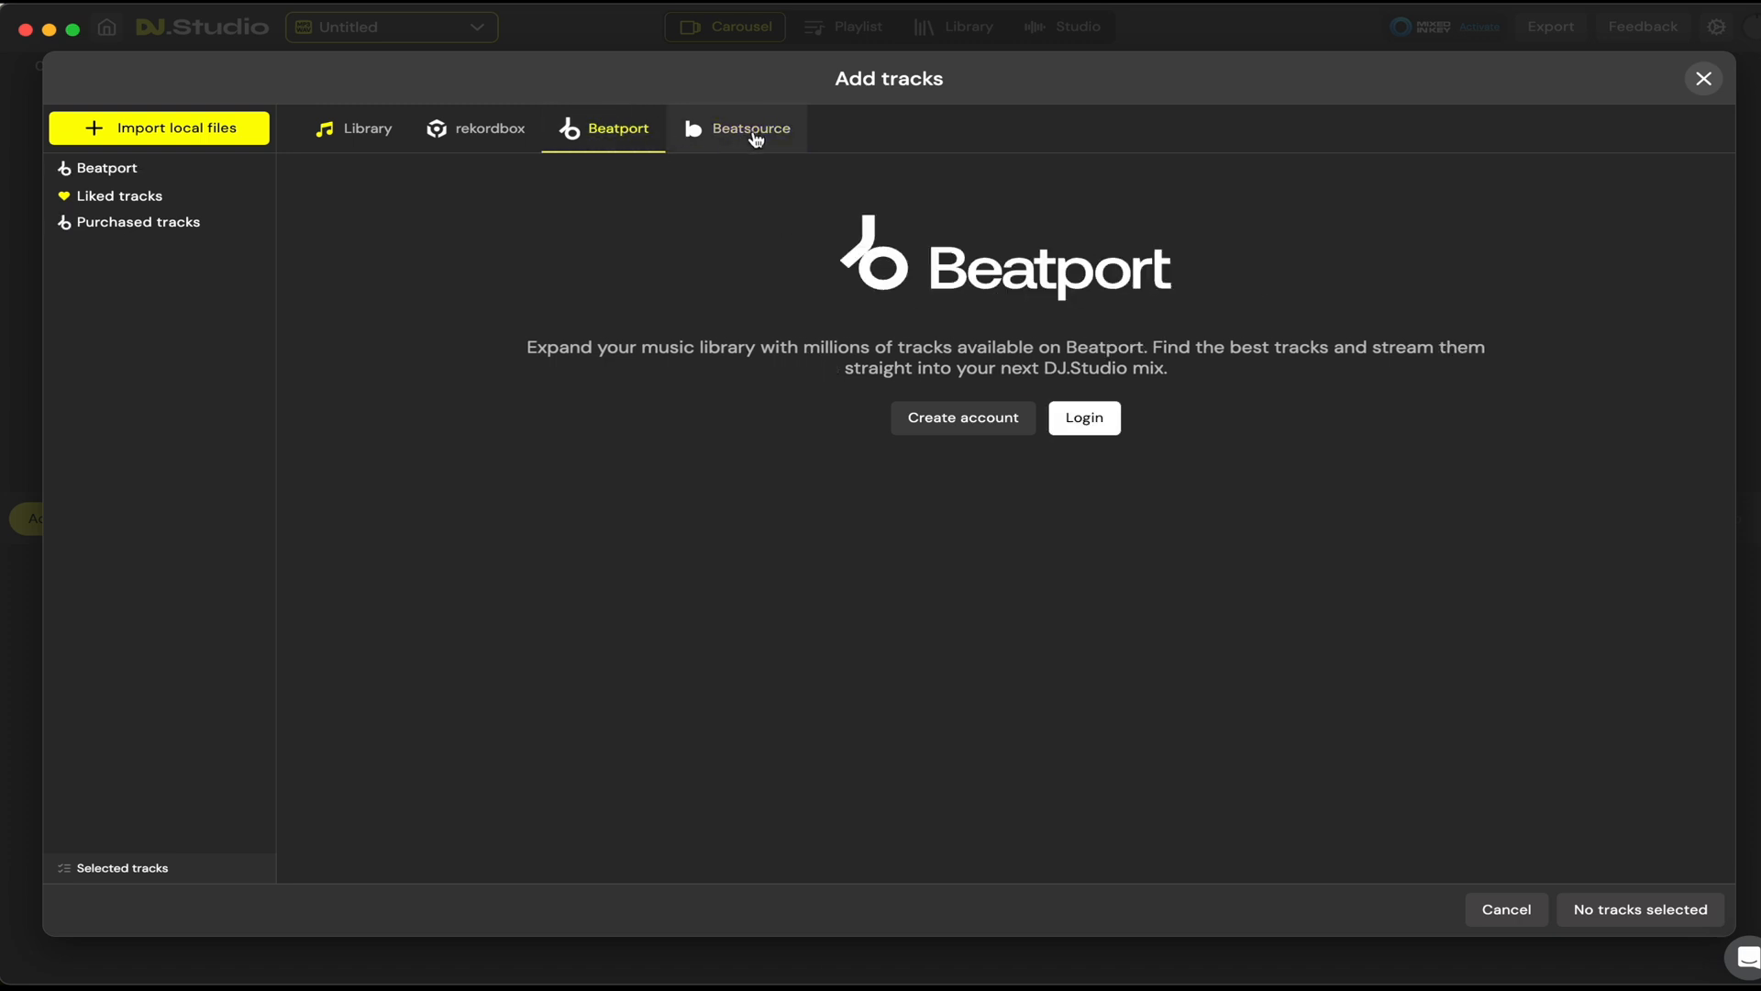
pyautogui.click(496, 138)
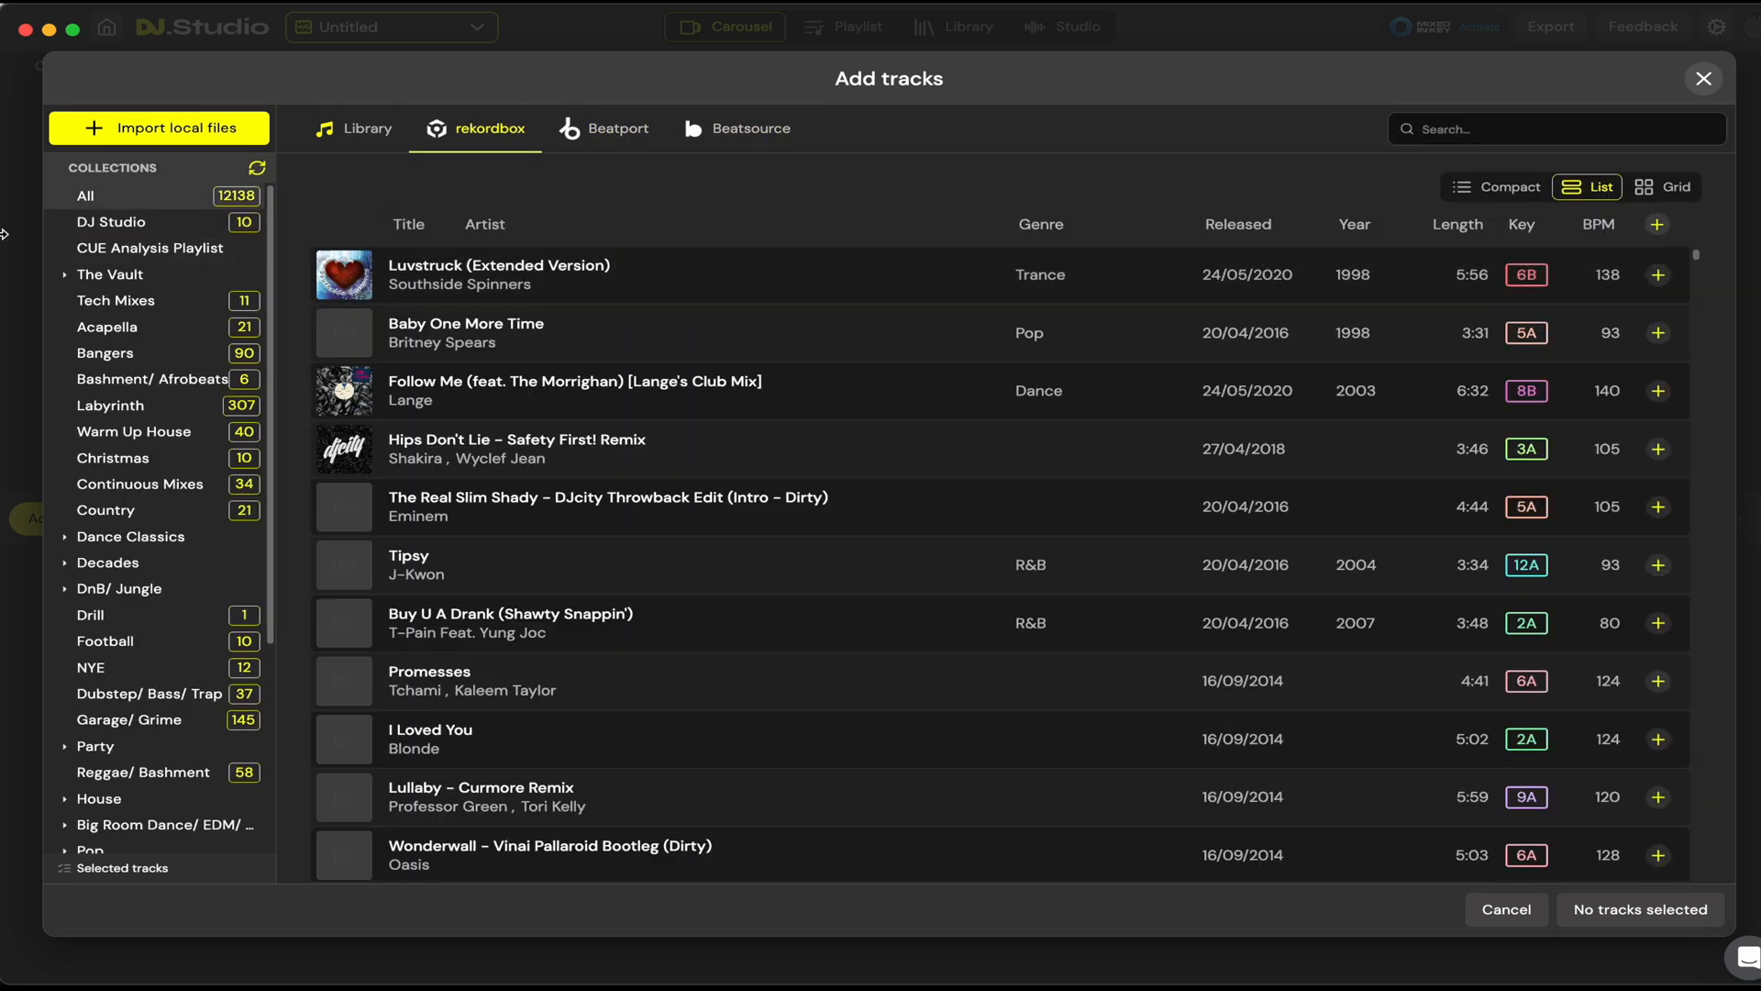
# Step: Add all tracks of the DJ Studio rekordbox collection to the mix
pyautogui.click(110, 225)
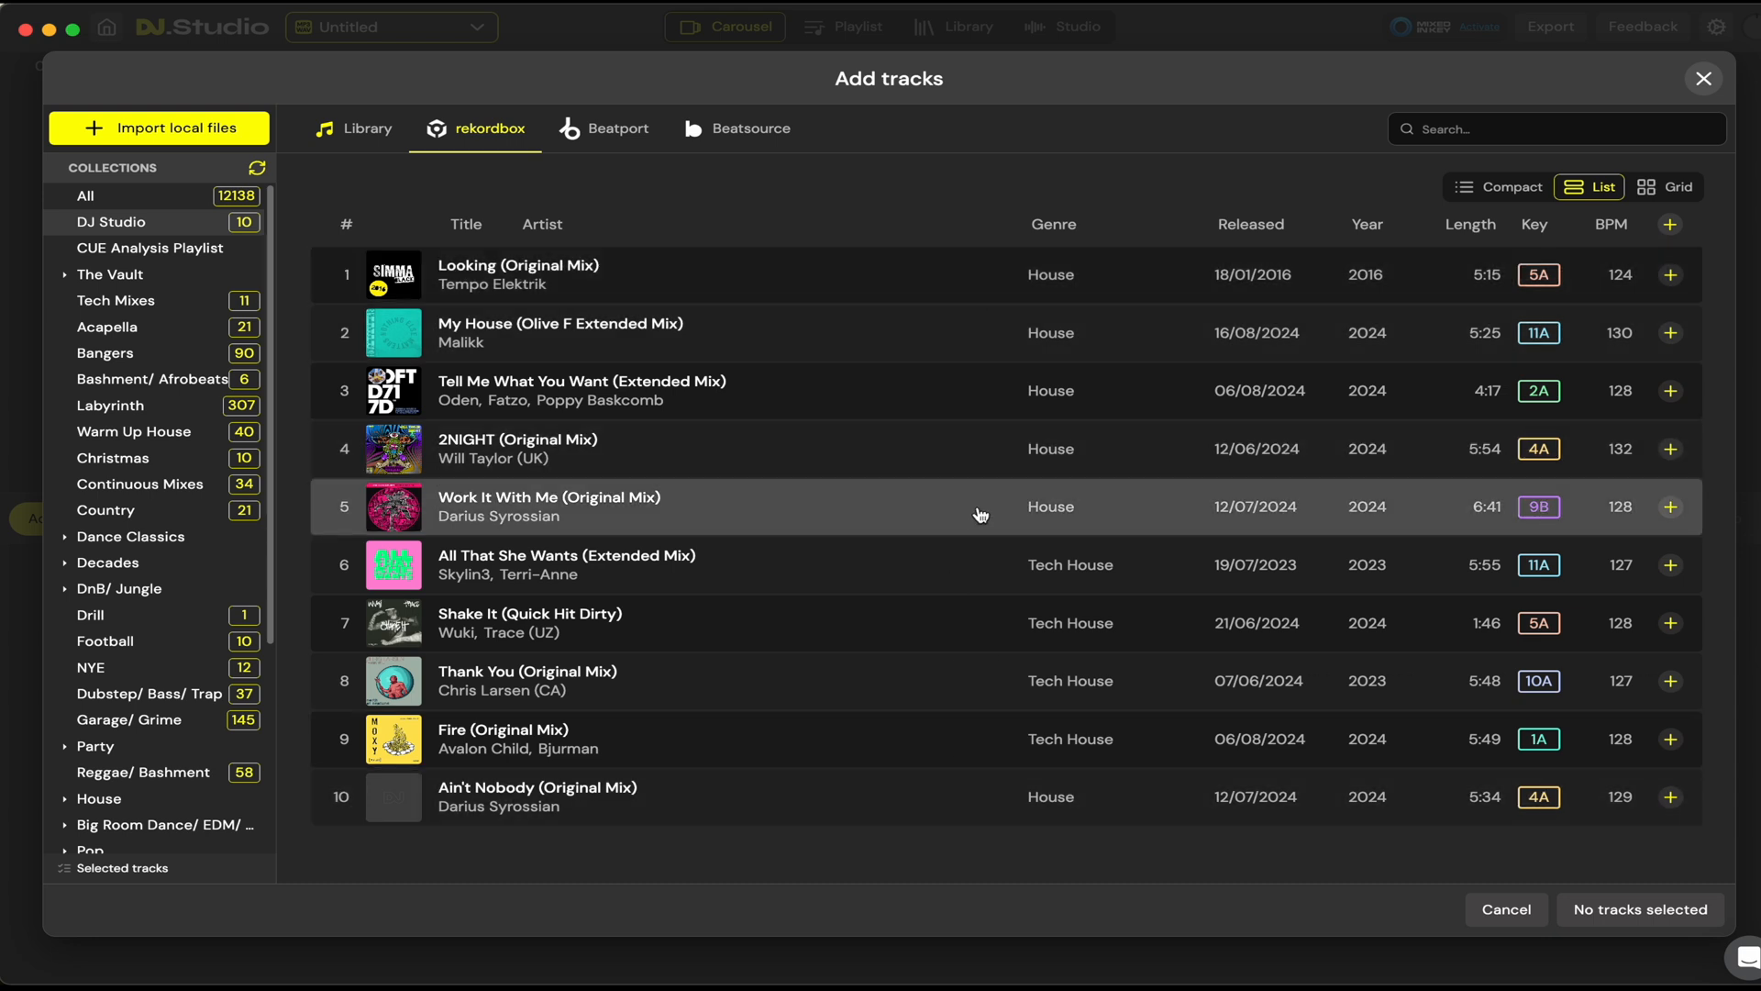
pyautogui.click(1671, 226)
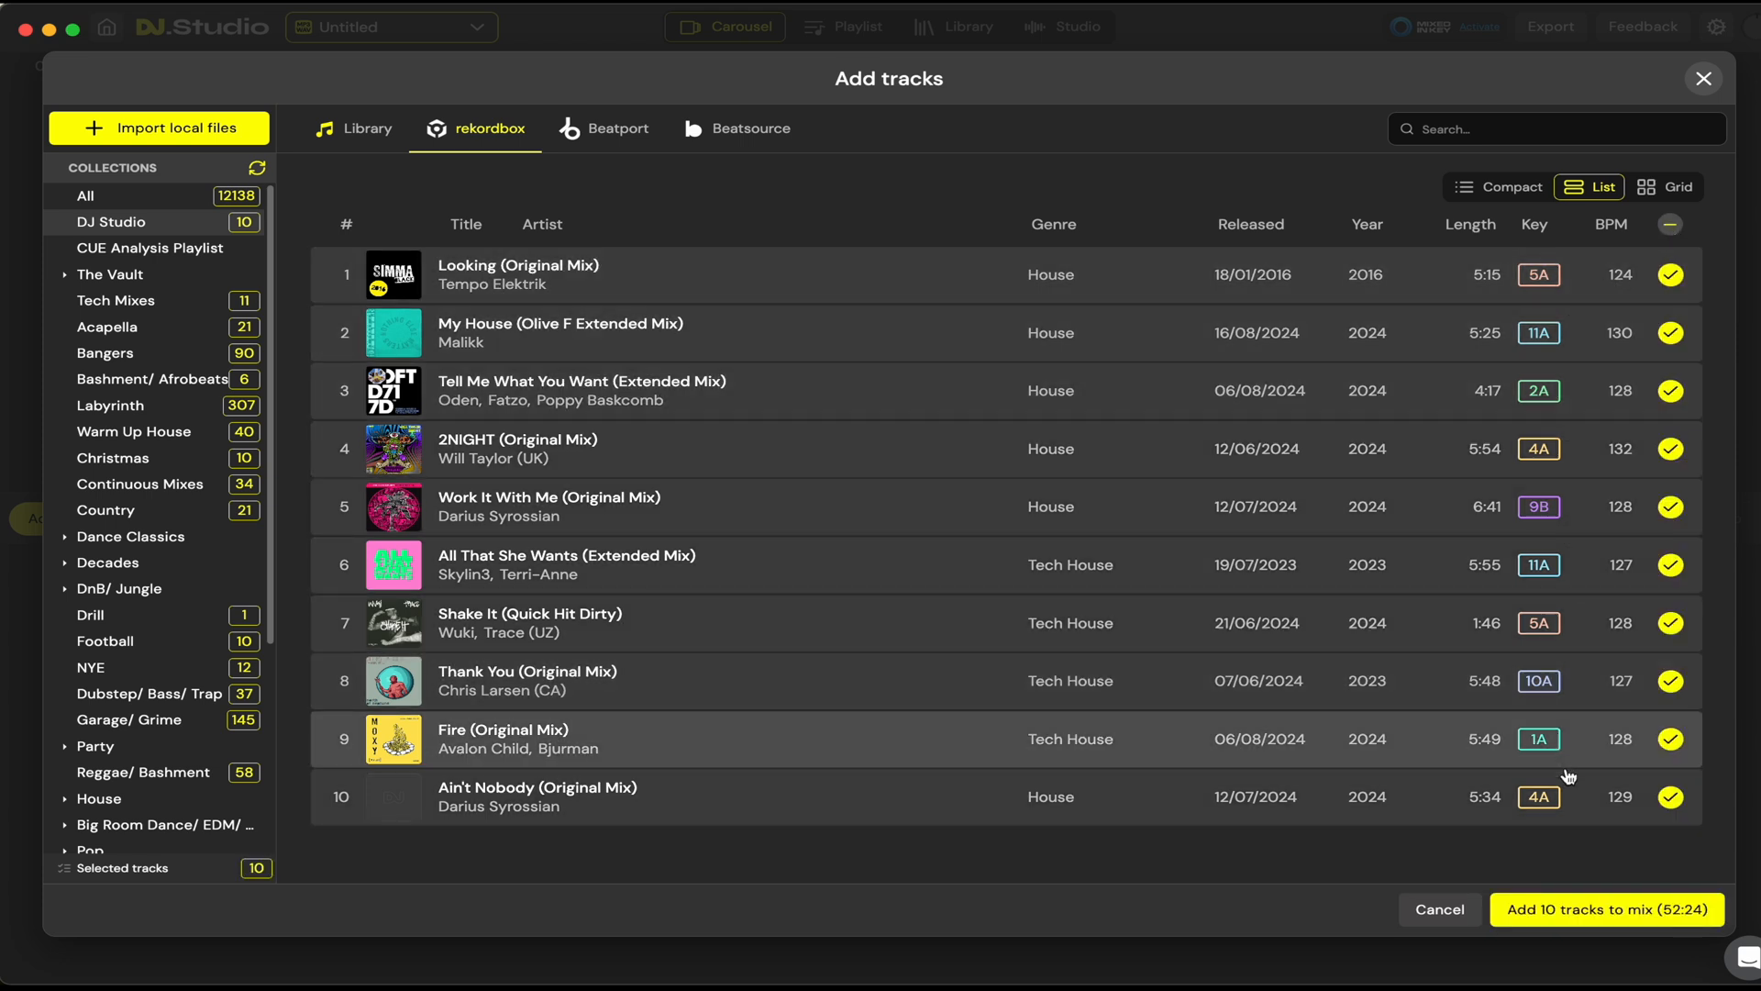
pyautogui.click(1547, 914)
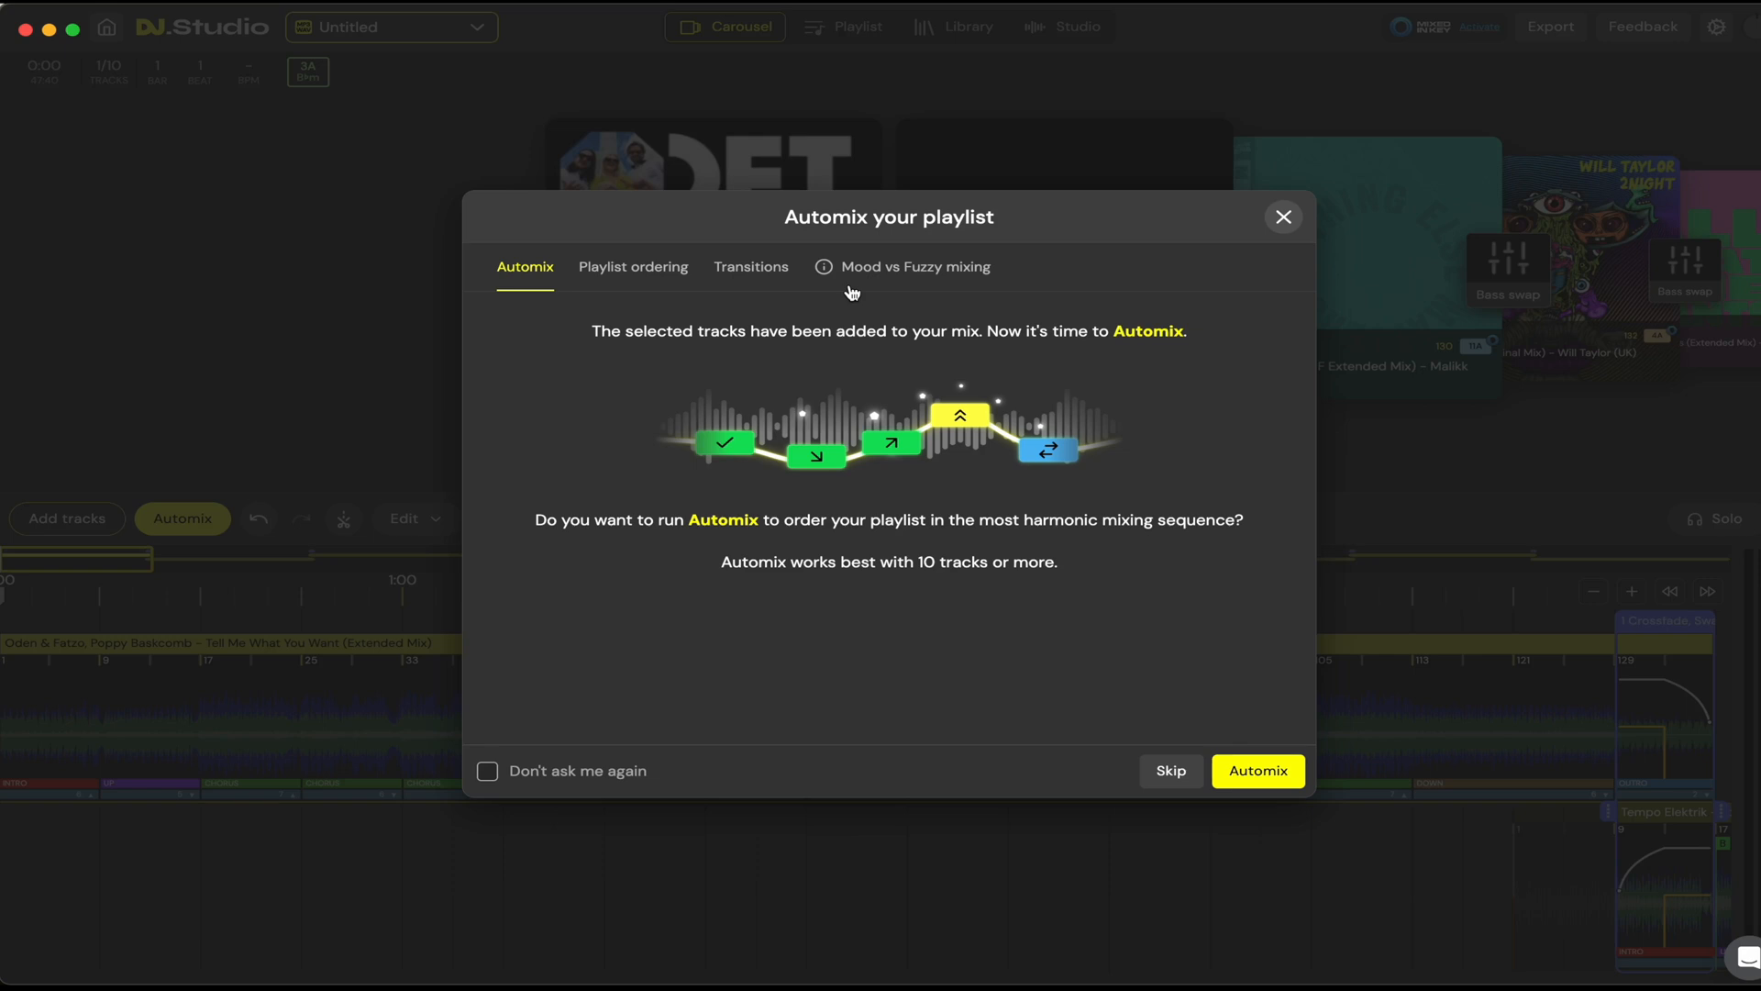
# Step: Try the Automix ordering slider at full Key and full BPM, and return the algorithm tolerance to 4 BPM
pyautogui.moveTo(530, 268); pyautogui.dragTo(543, 268)
pyautogui.click(654, 275)
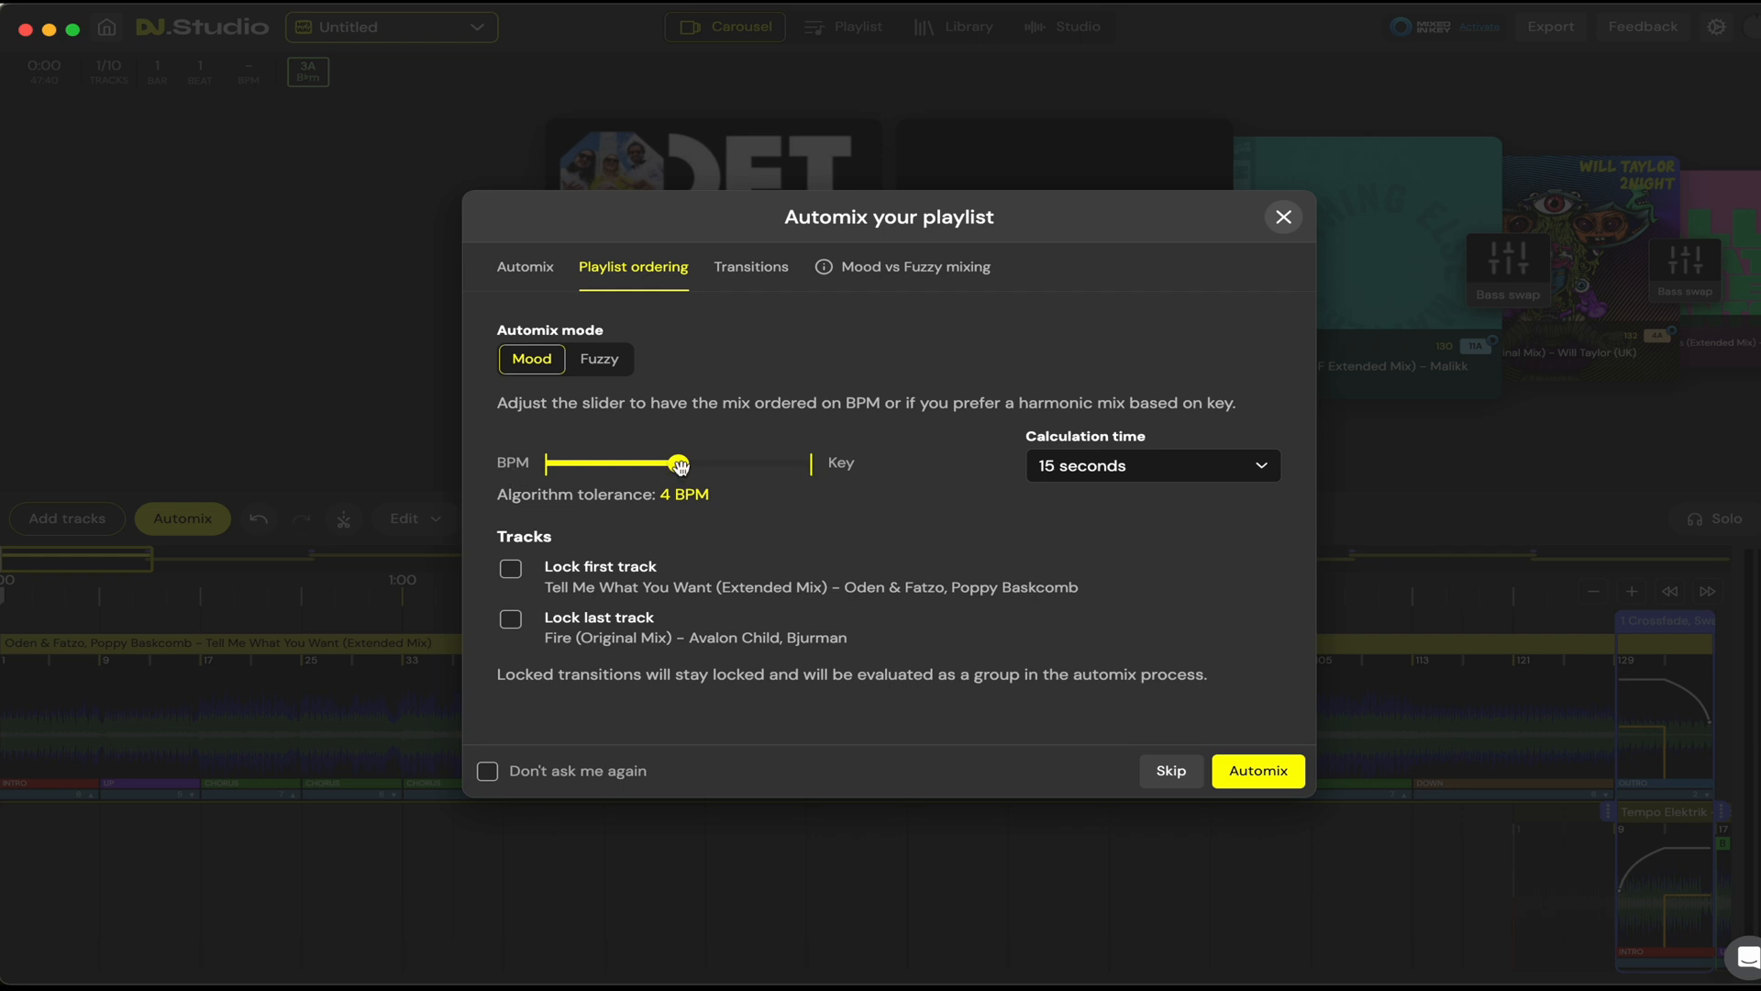
pyautogui.moveTo(679, 466); pyautogui.dragTo(767, 472)
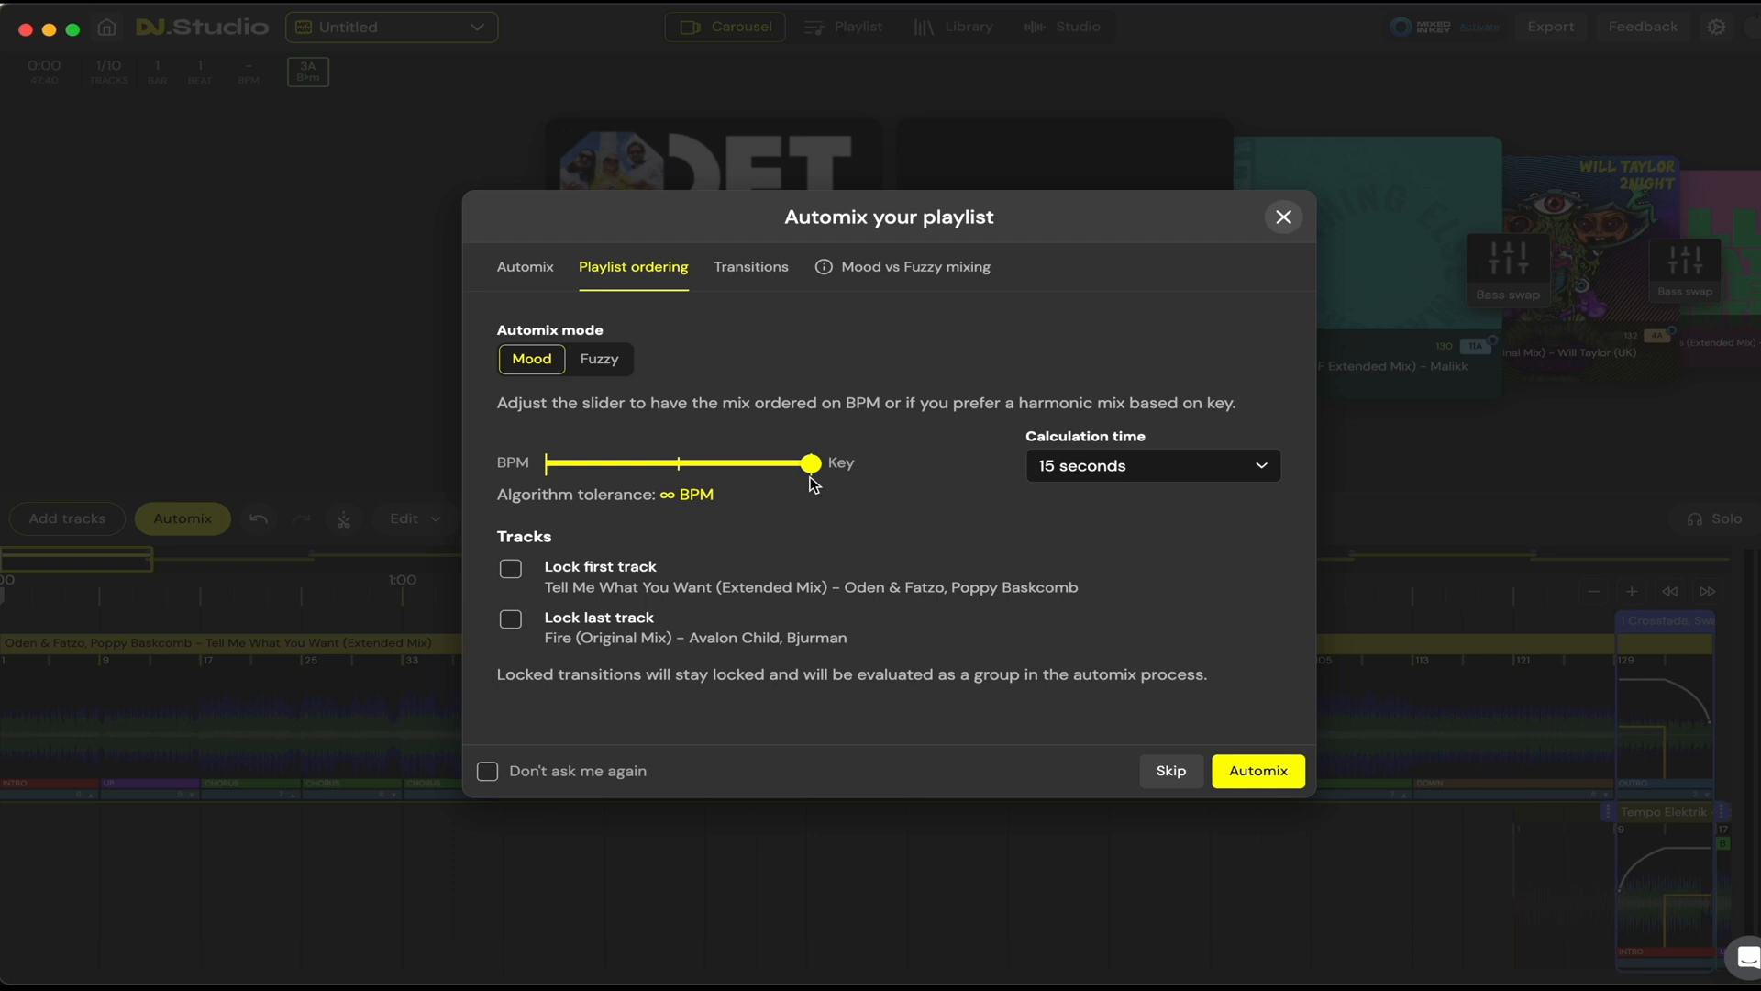
pyautogui.moveTo(810, 463); pyautogui.dragTo(546, 466)
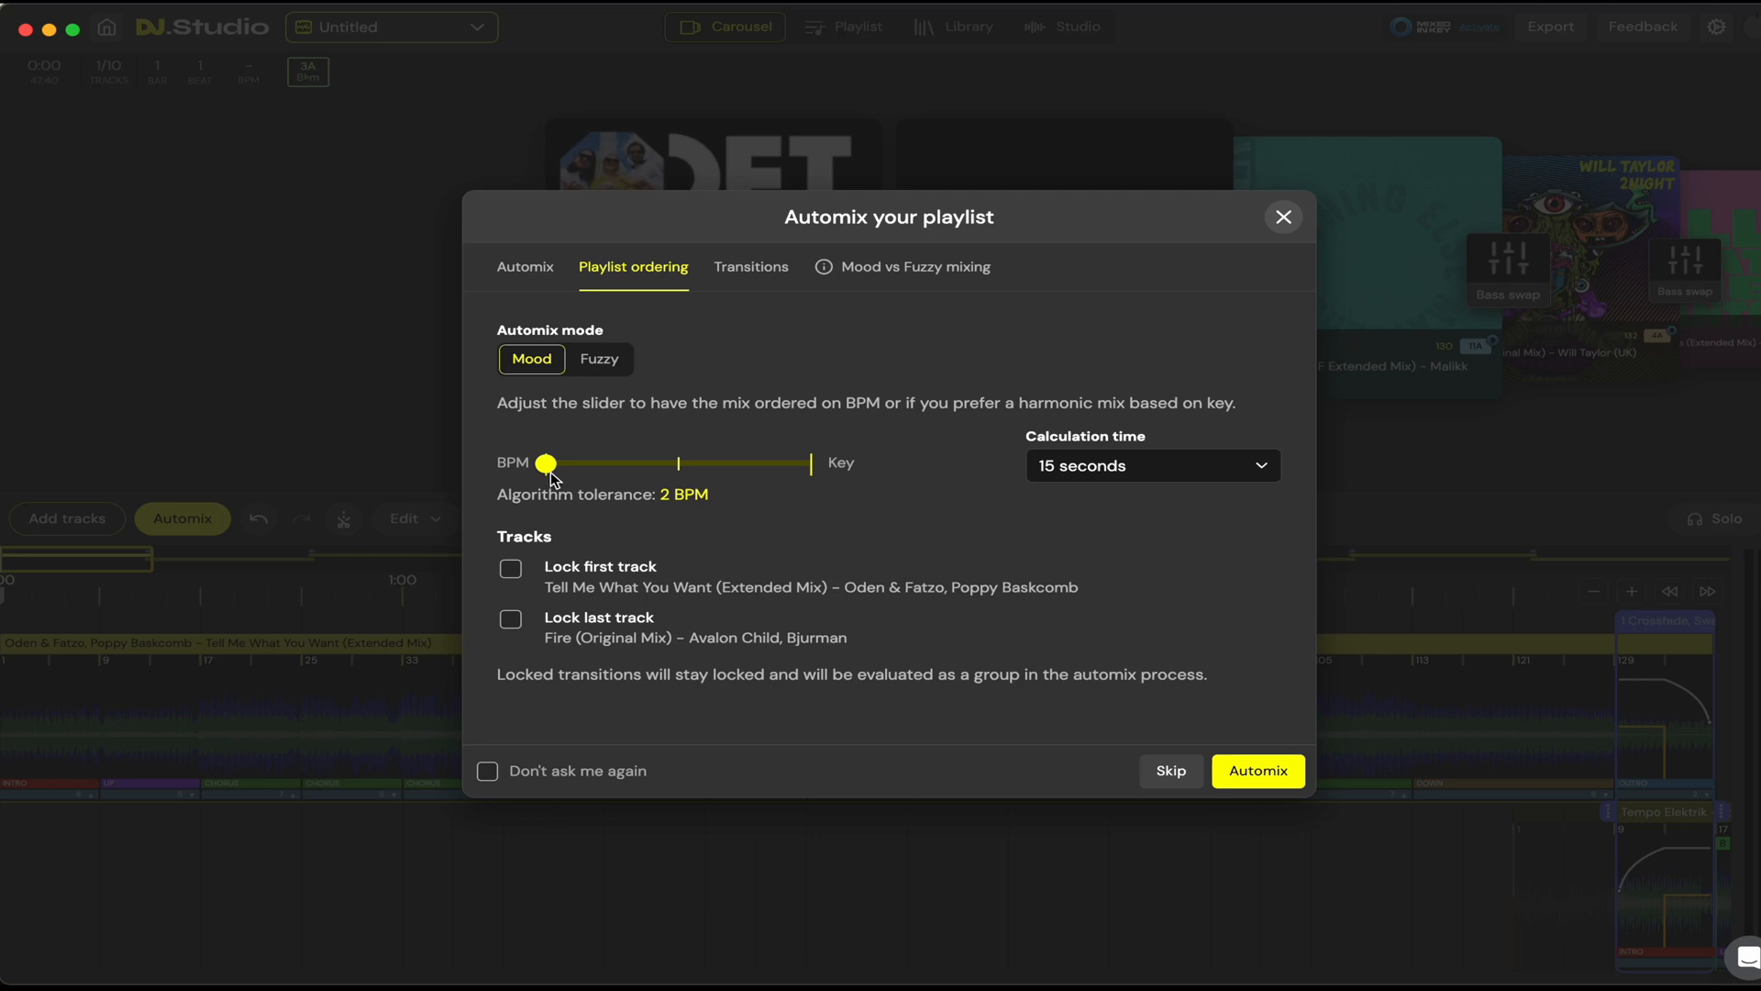
pyautogui.moveTo(547, 463); pyautogui.dragTo(644, 469)
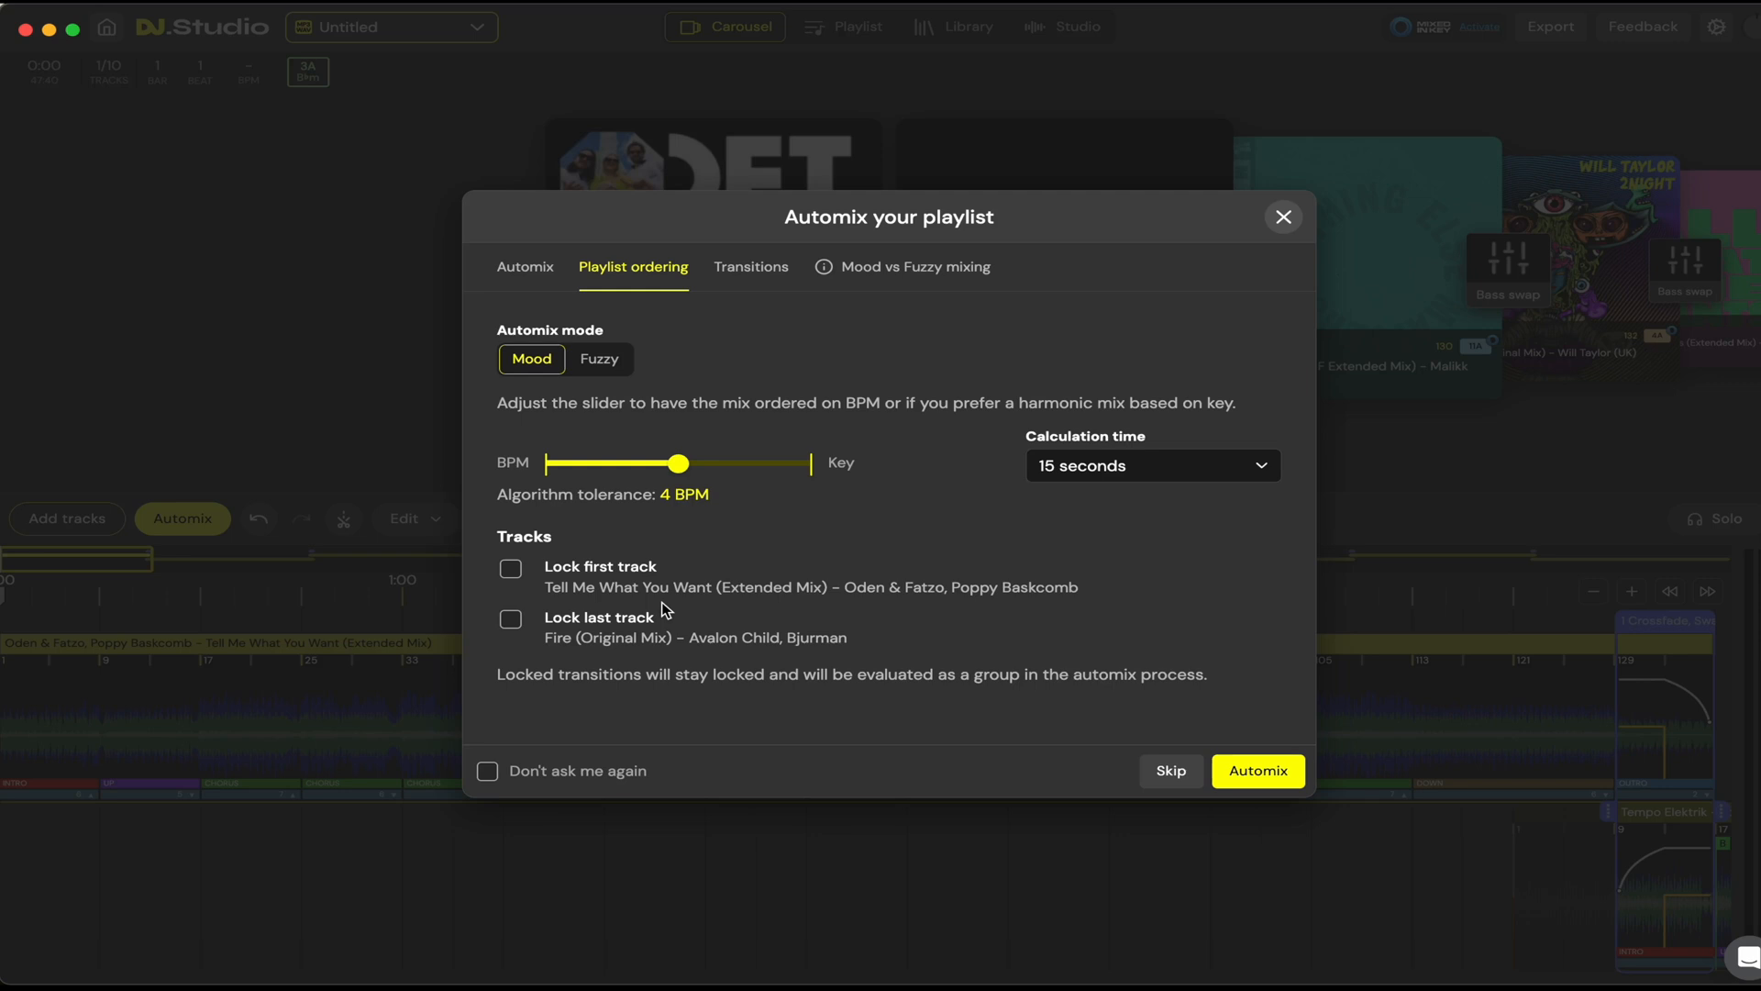
# Step: Examine the Automix transition settings and the available transition styles, keeping Bass swap
pyautogui.click(757, 267)
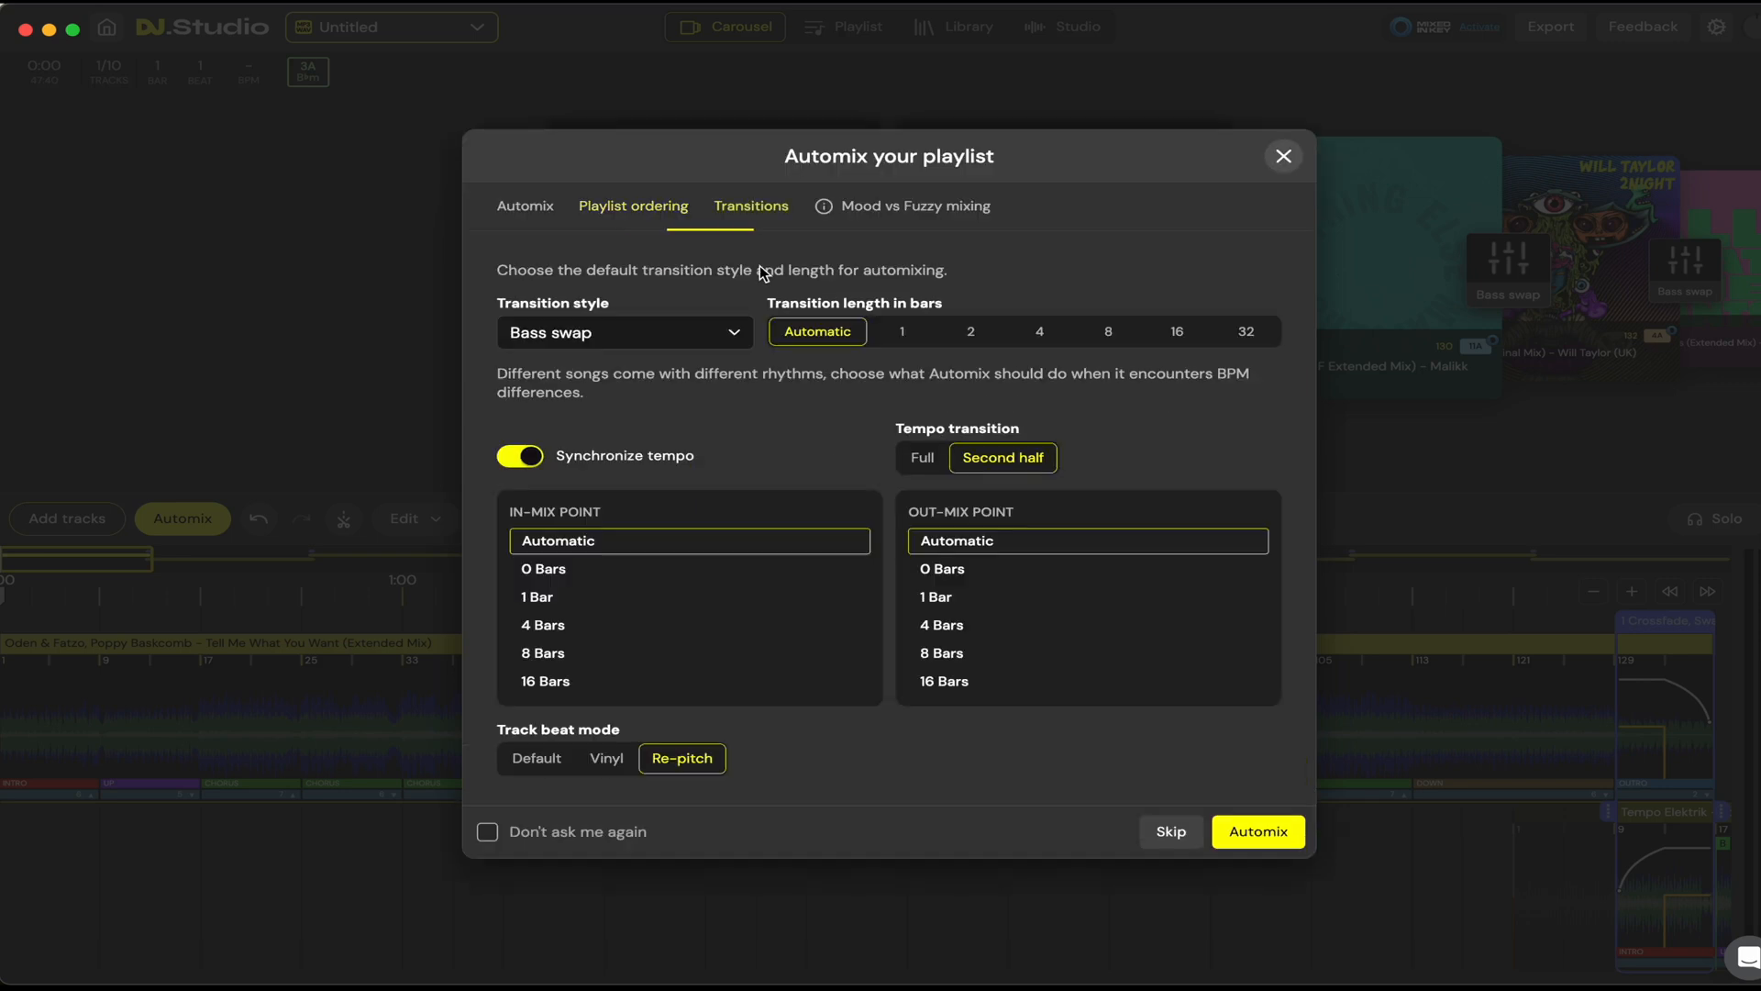
pyautogui.click(673, 347)
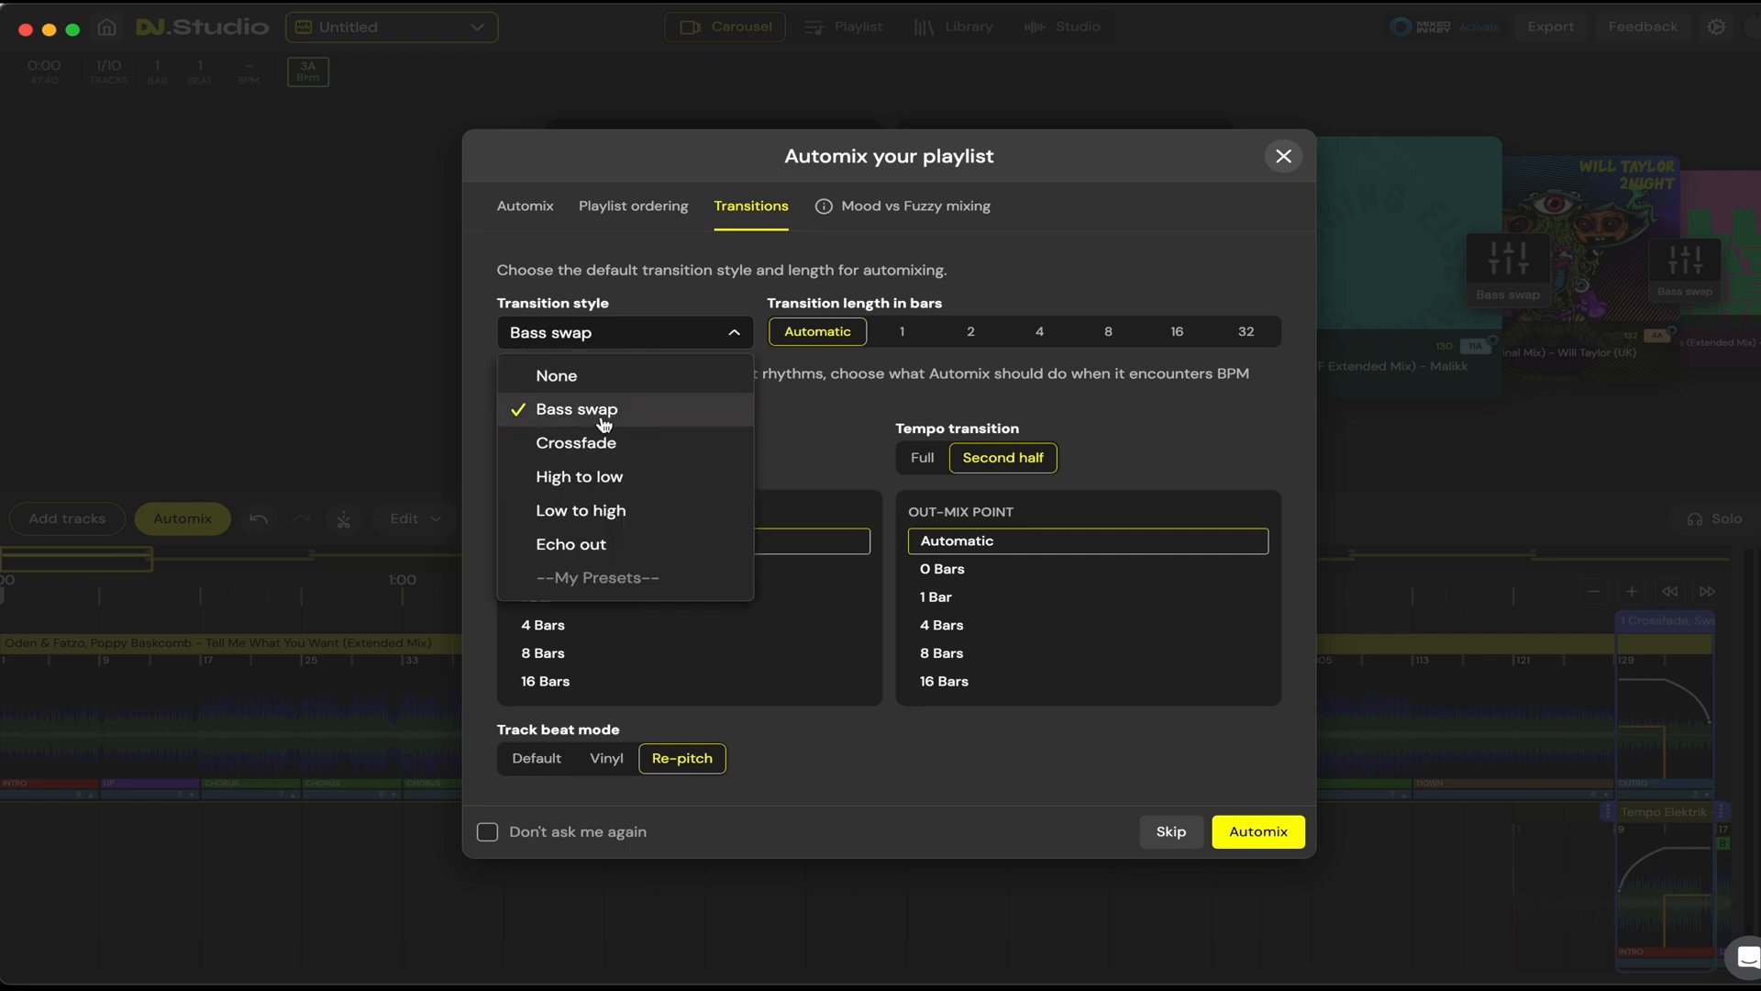
pyautogui.click(620, 346)
pyautogui.click(624, 349)
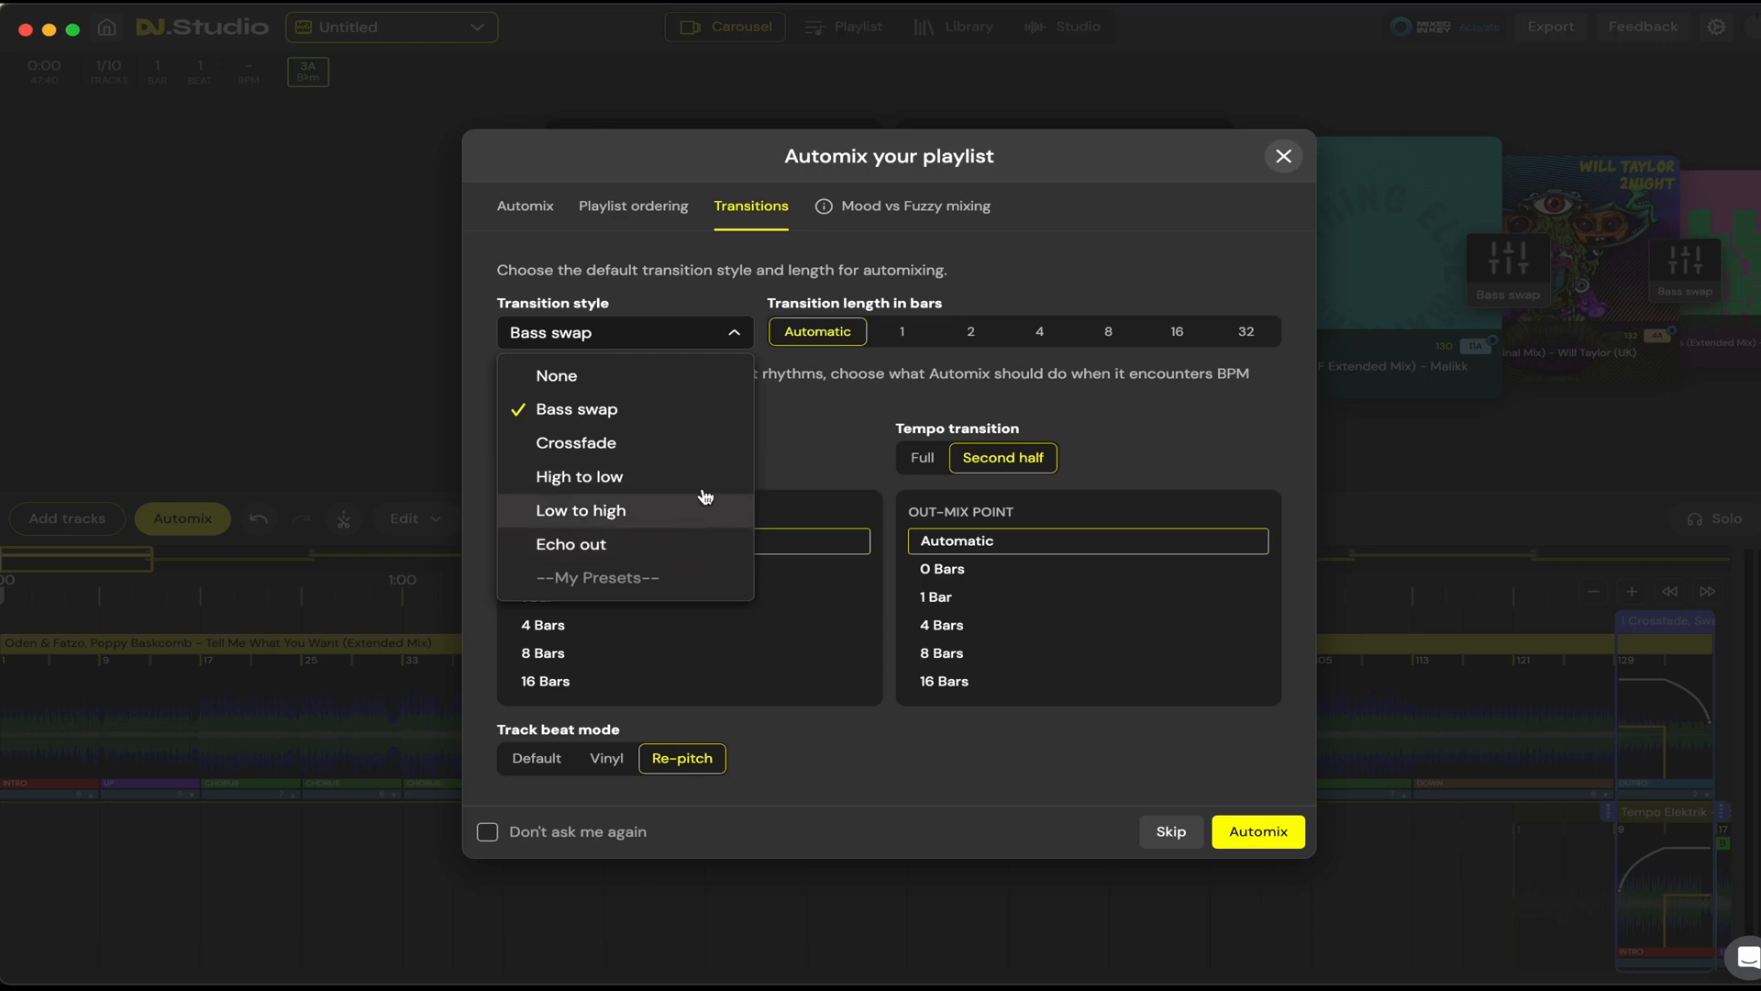
pyautogui.click(735, 335)
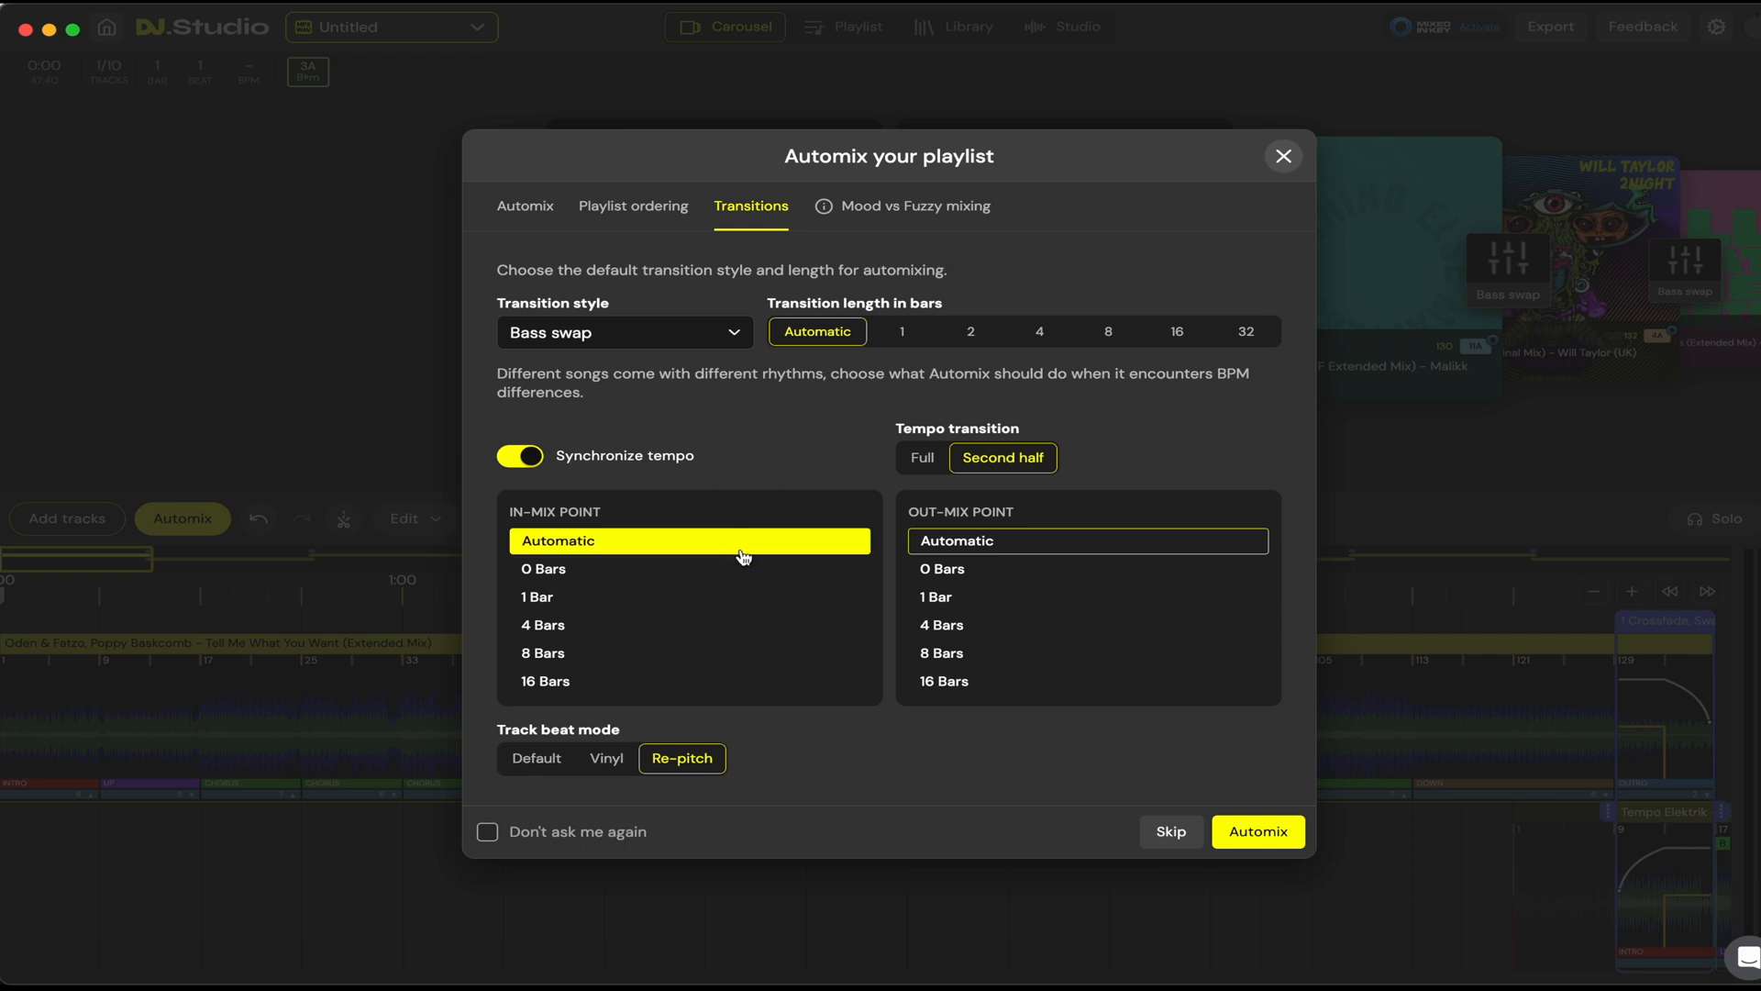
# Step: Run Automix to order the playlist harmonically and finish it
pyautogui.click(541, 205)
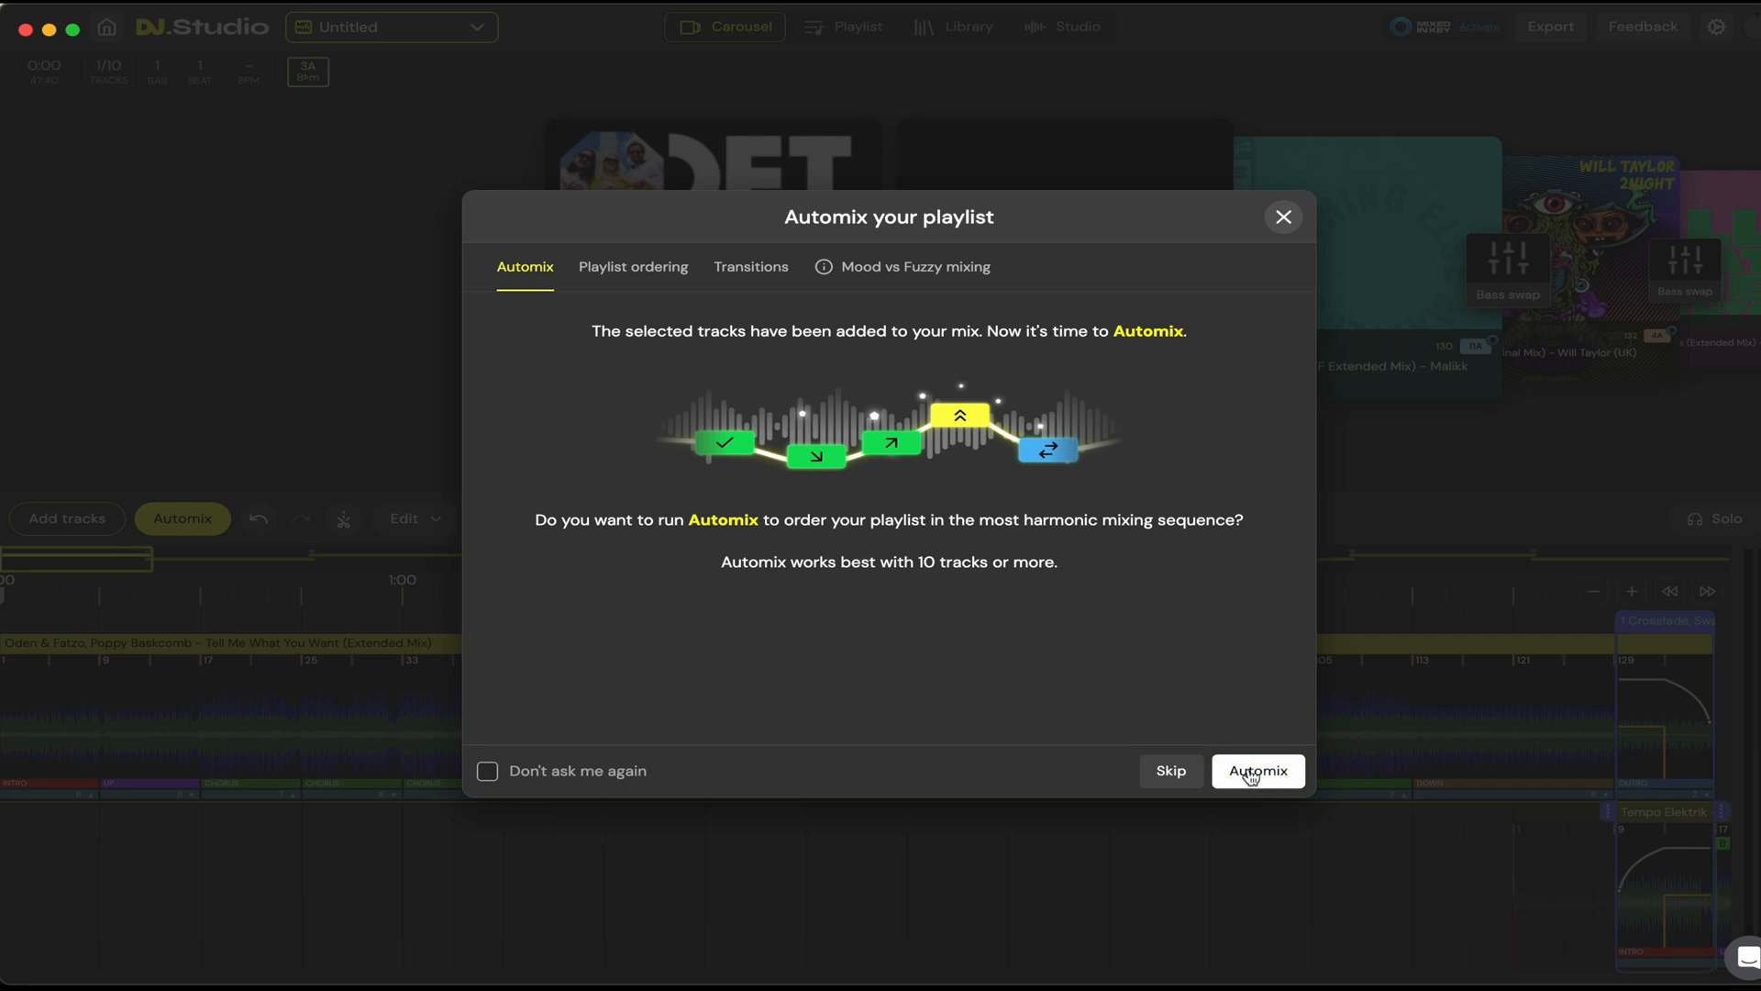
pyautogui.click(1251, 777)
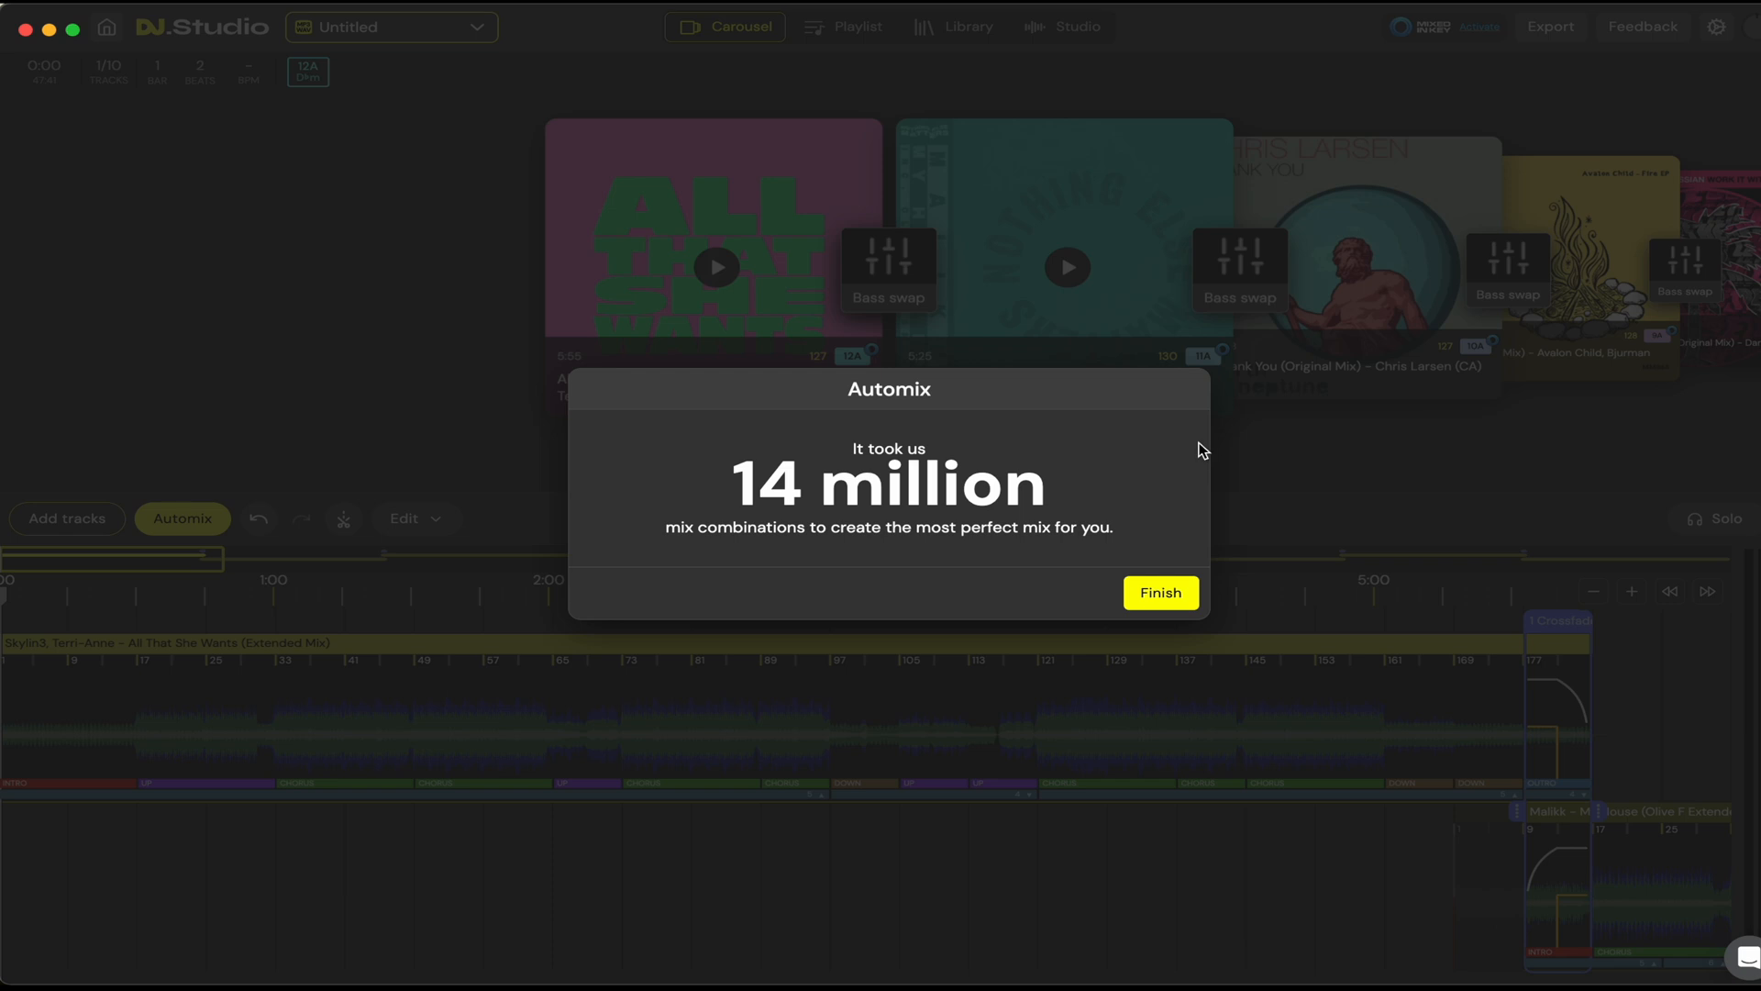
pyautogui.click(1163, 594)
# Step: Examine the automixed tracks and their crossfade transitions along the timeline
pyautogui.scroll(-5, 587, 735)
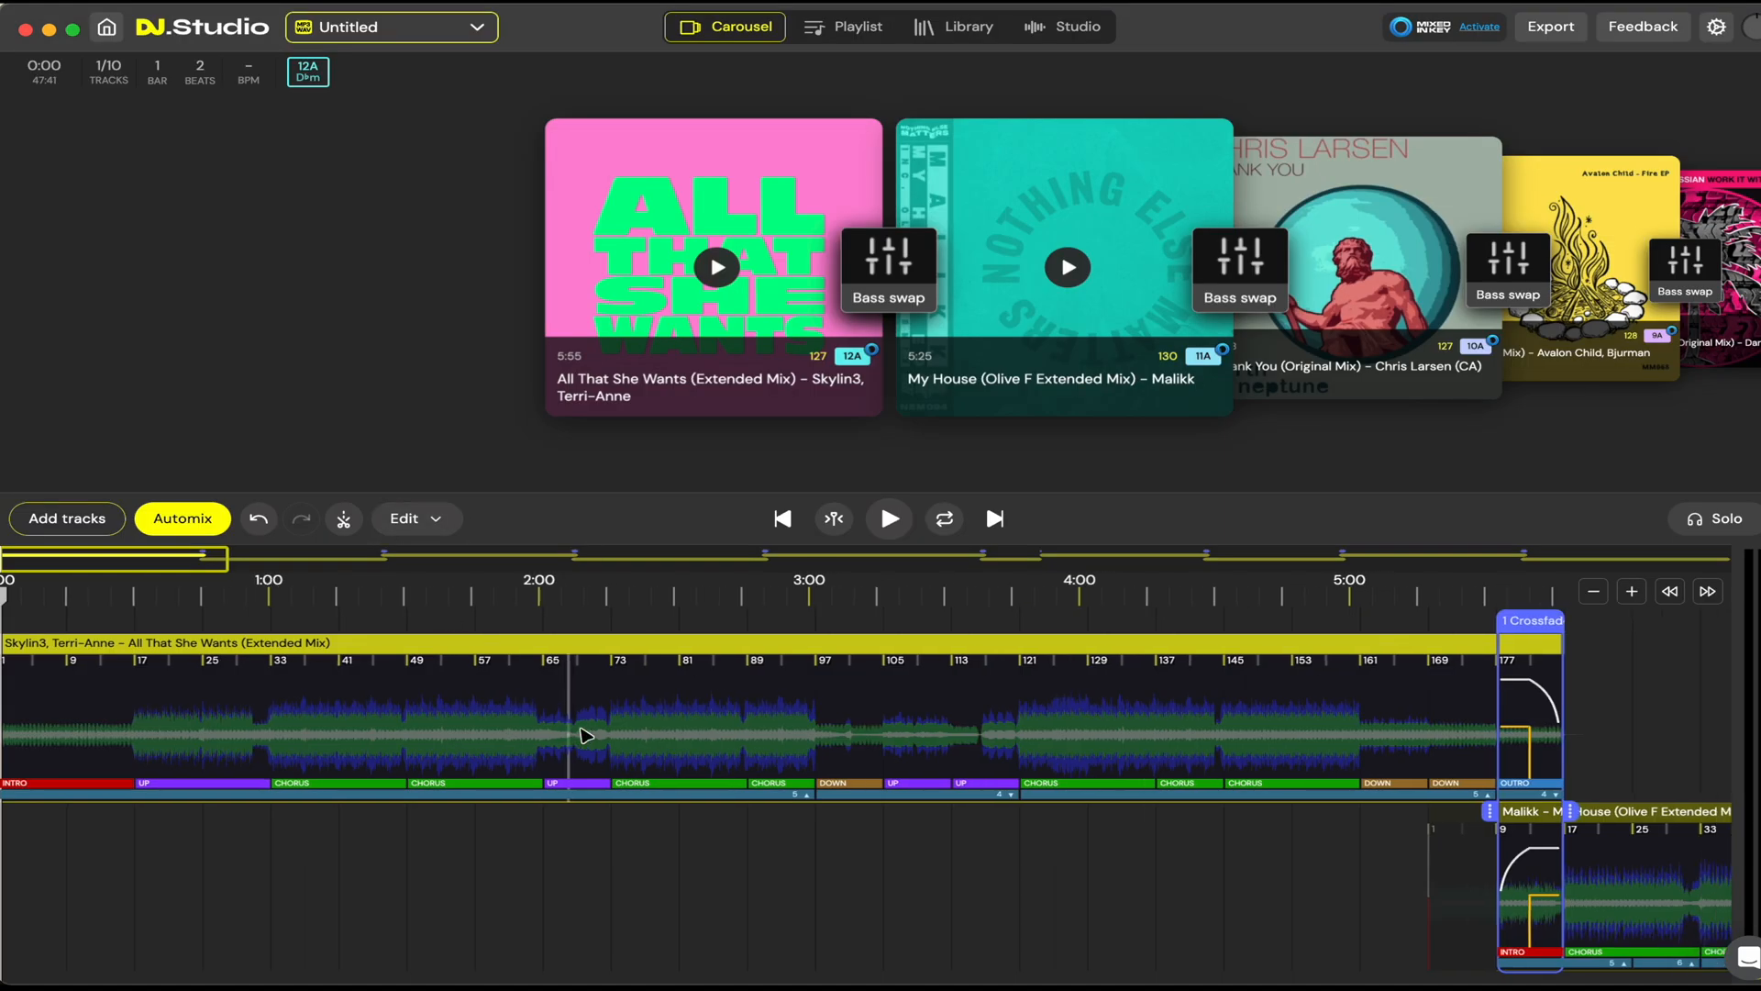
pyautogui.scroll(-5, 587, 731)
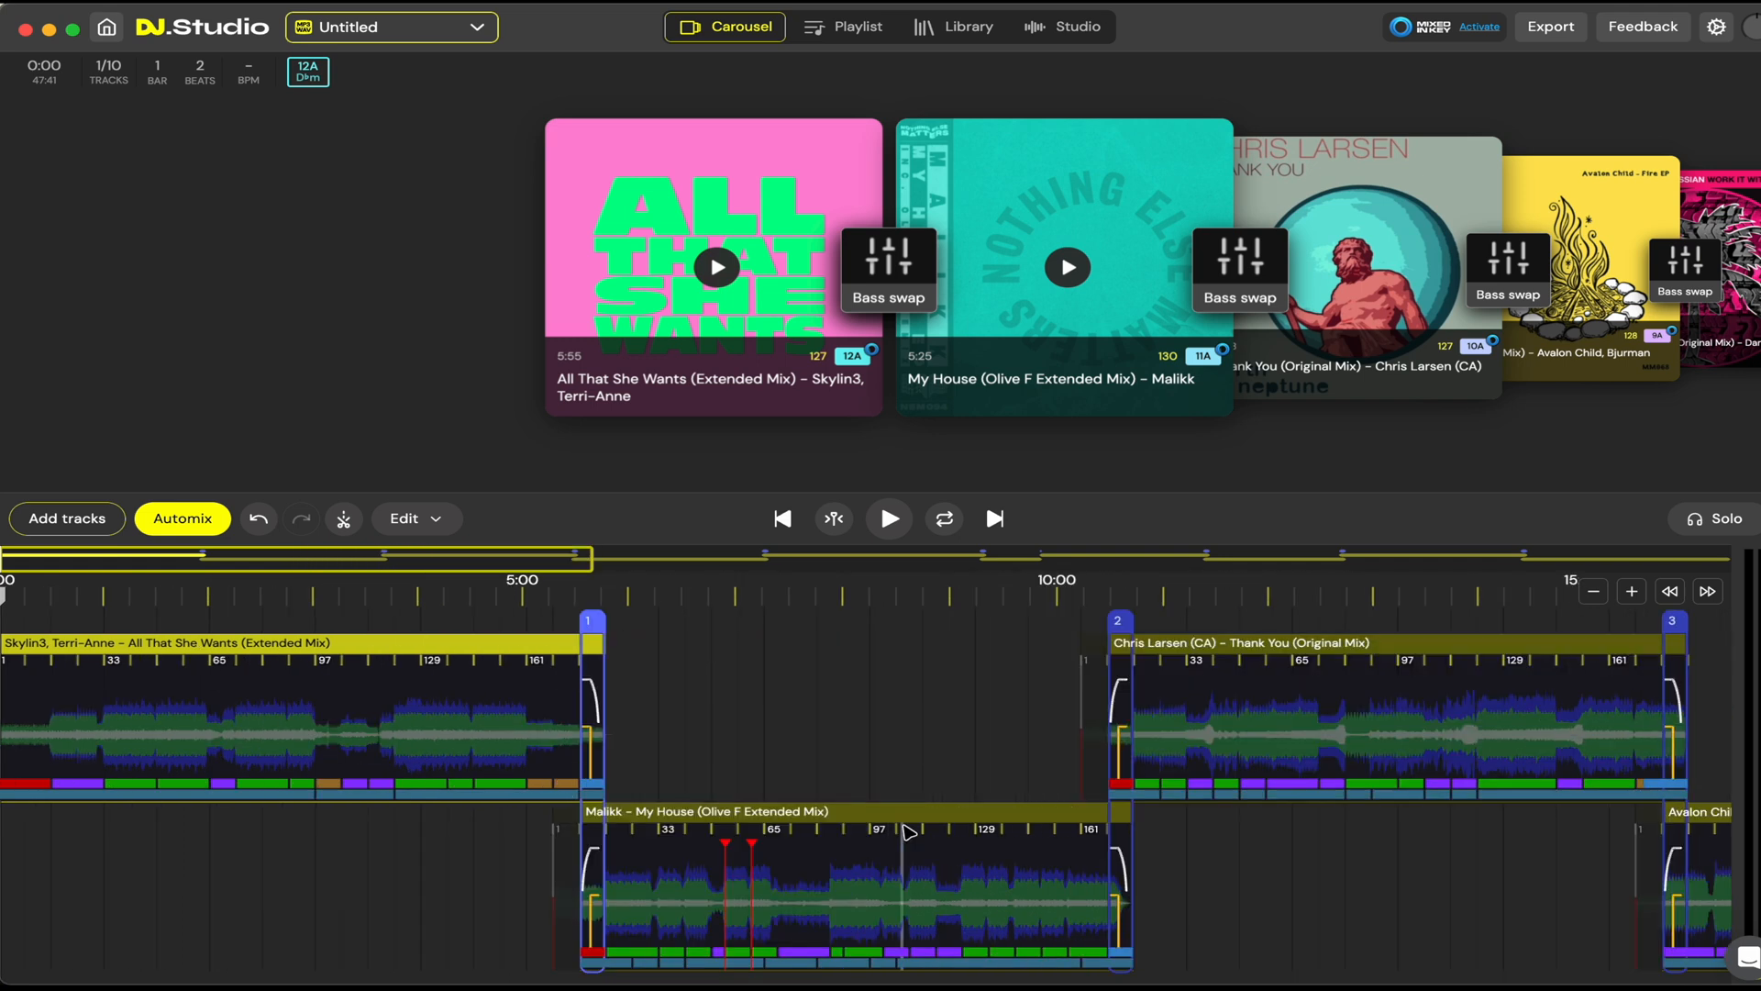
pyautogui.moveTo(1015, 697); pyautogui.dragTo(1109, 691)
pyautogui.hscroll(3, 349, 896)
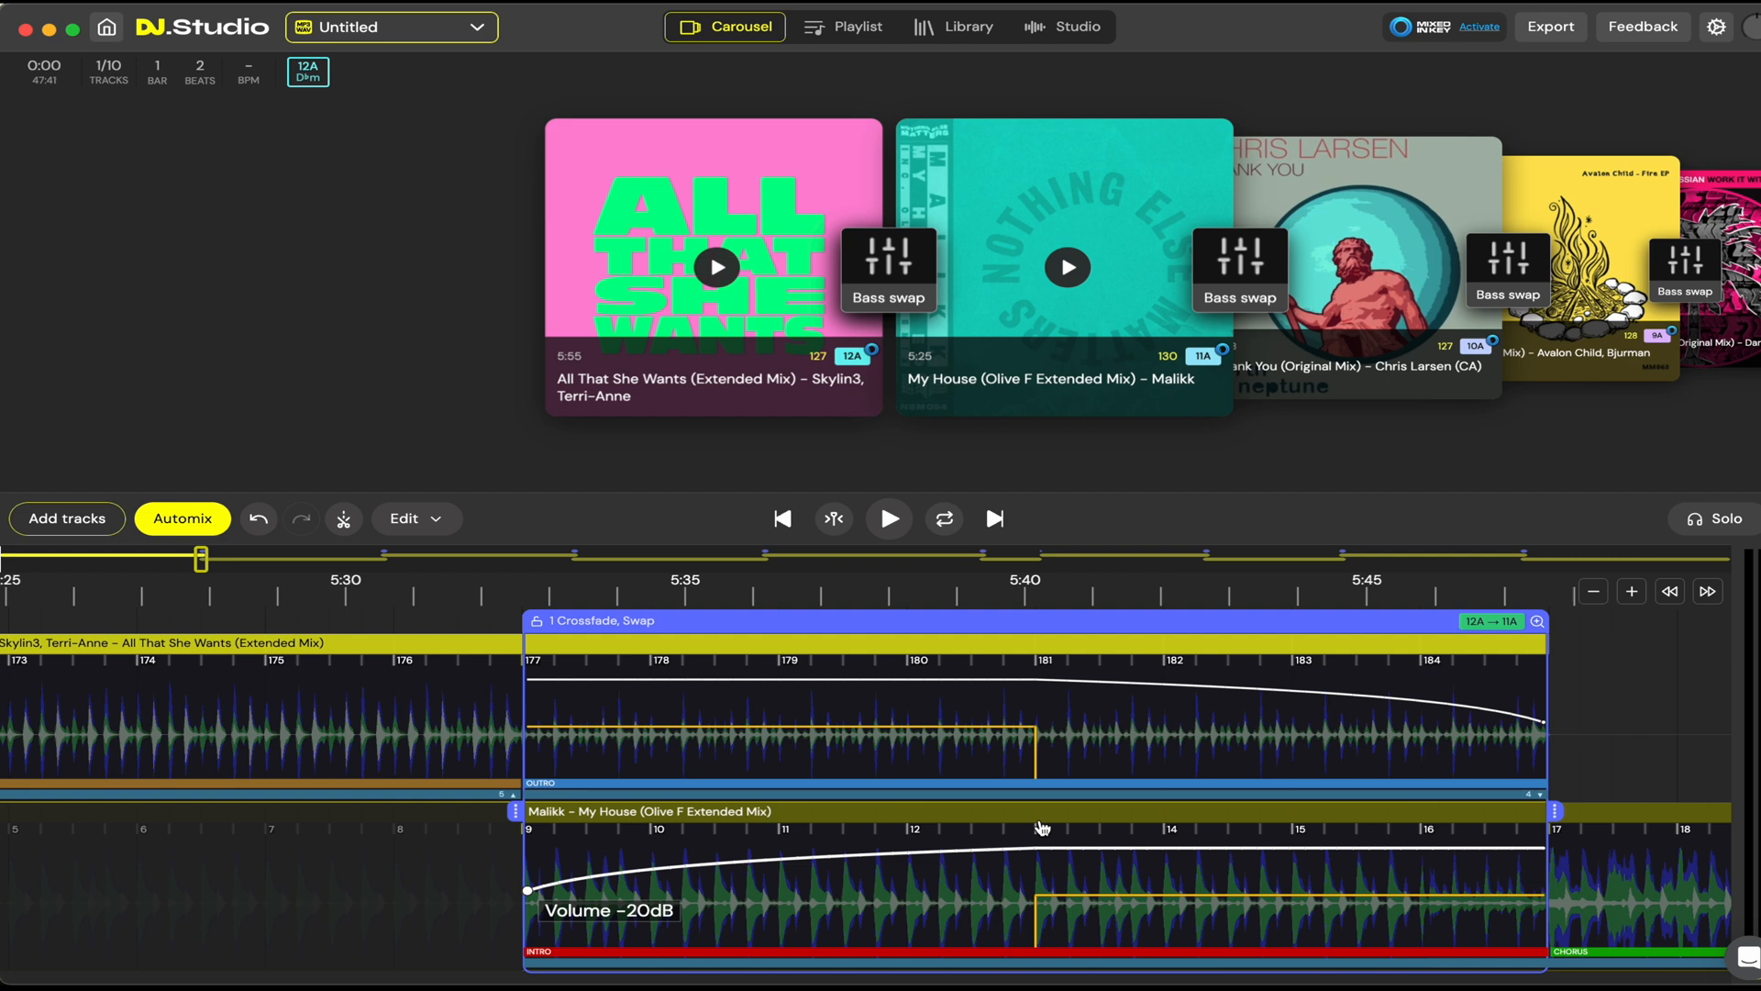
pyautogui.scroll(-3, 1550, 707)
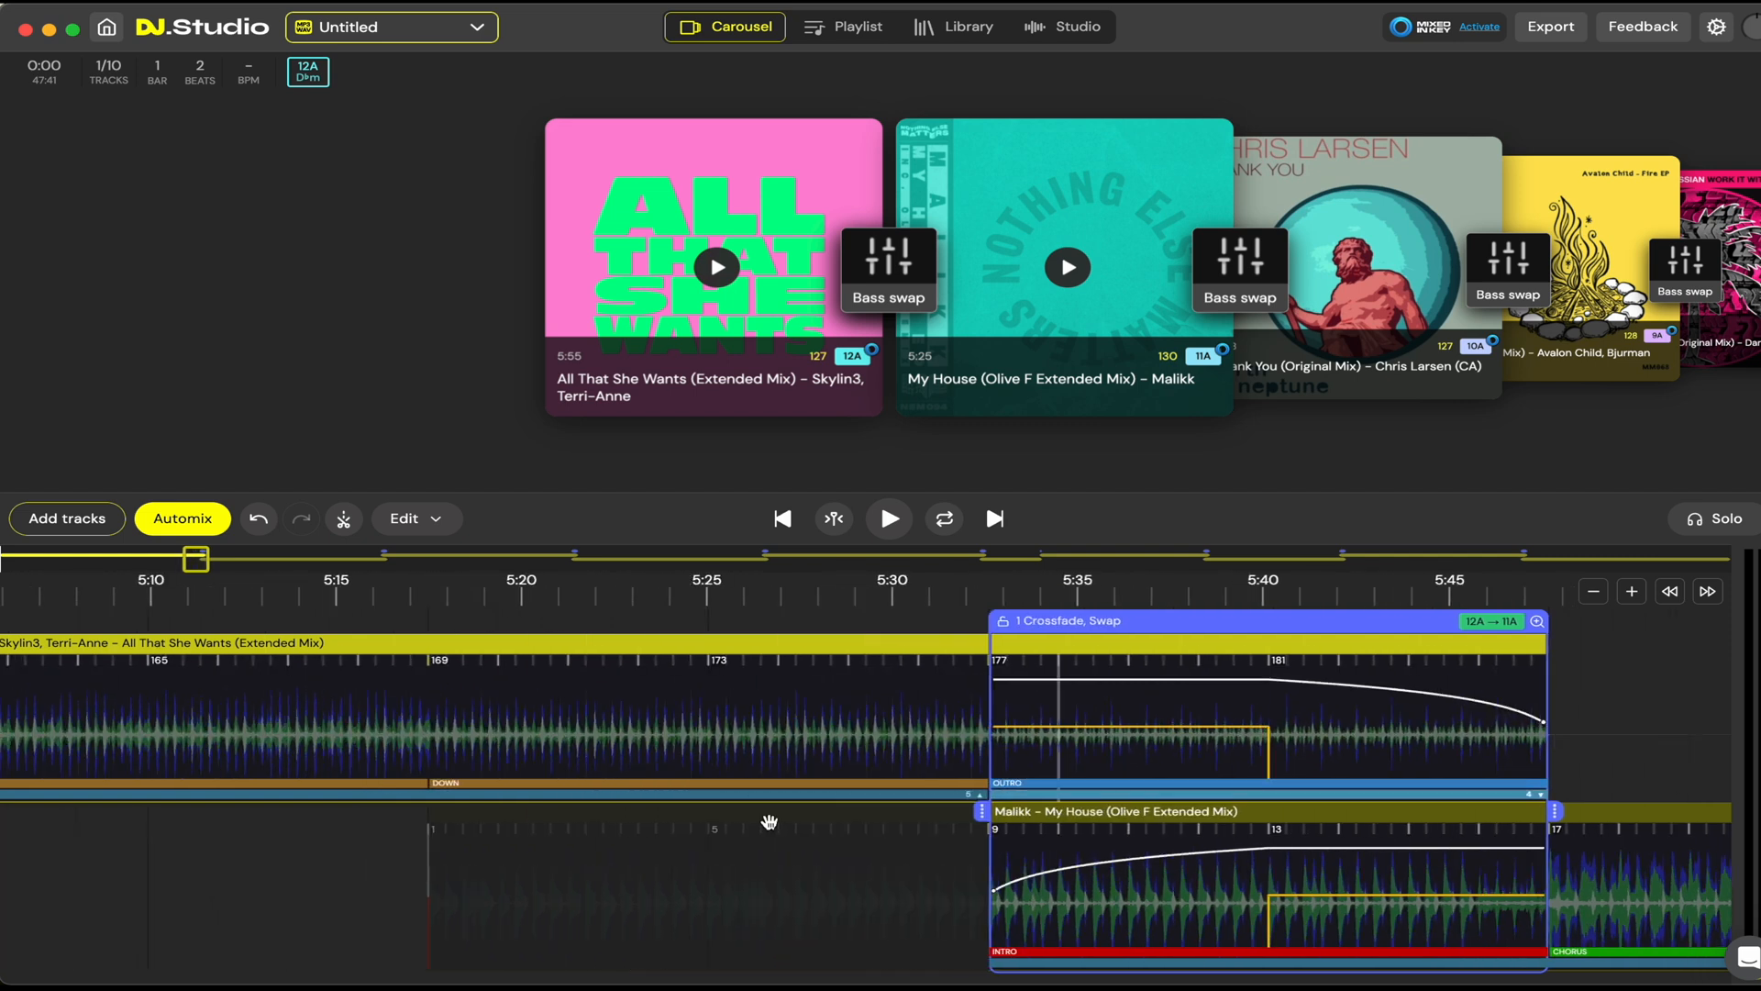
pyautogui.scroll(-4, 117, 886)
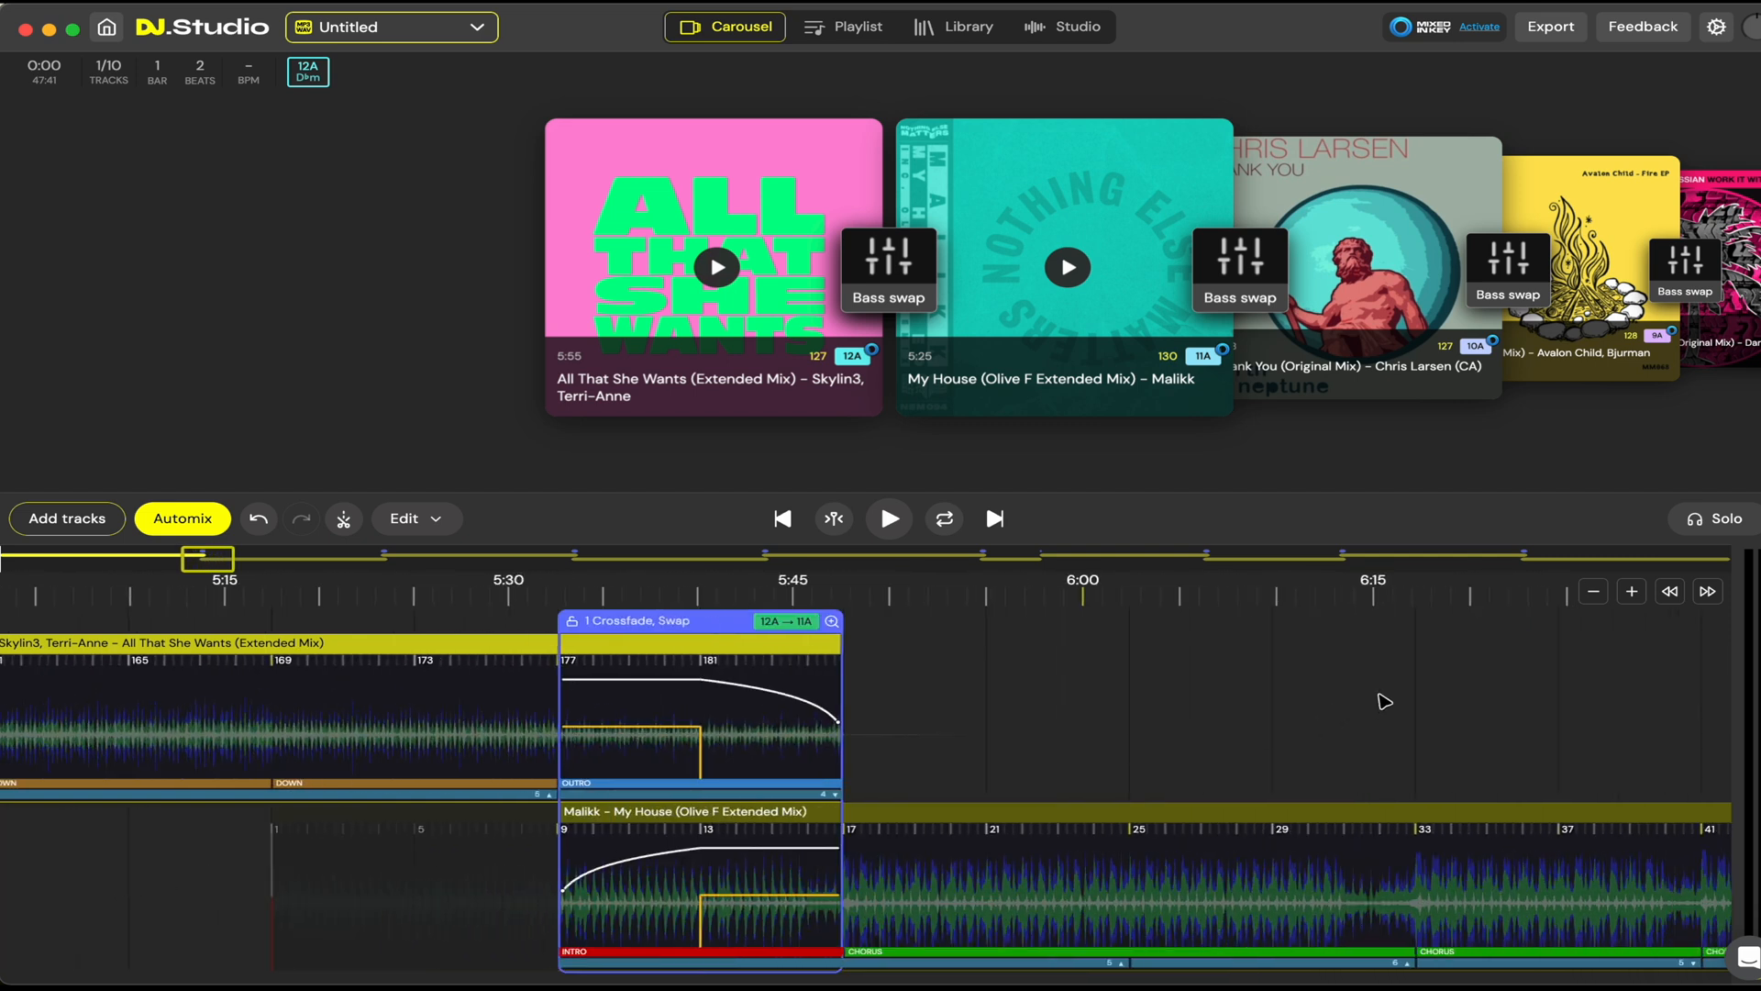
pyautogui.moveTo(1385, 702); pyautogui.dragTo(514, 714)
pyautogui.scroll(-5, 1099, 685)
pyautogui.moveTo(1277, 734); pyautogui.dragTo(710, 708)
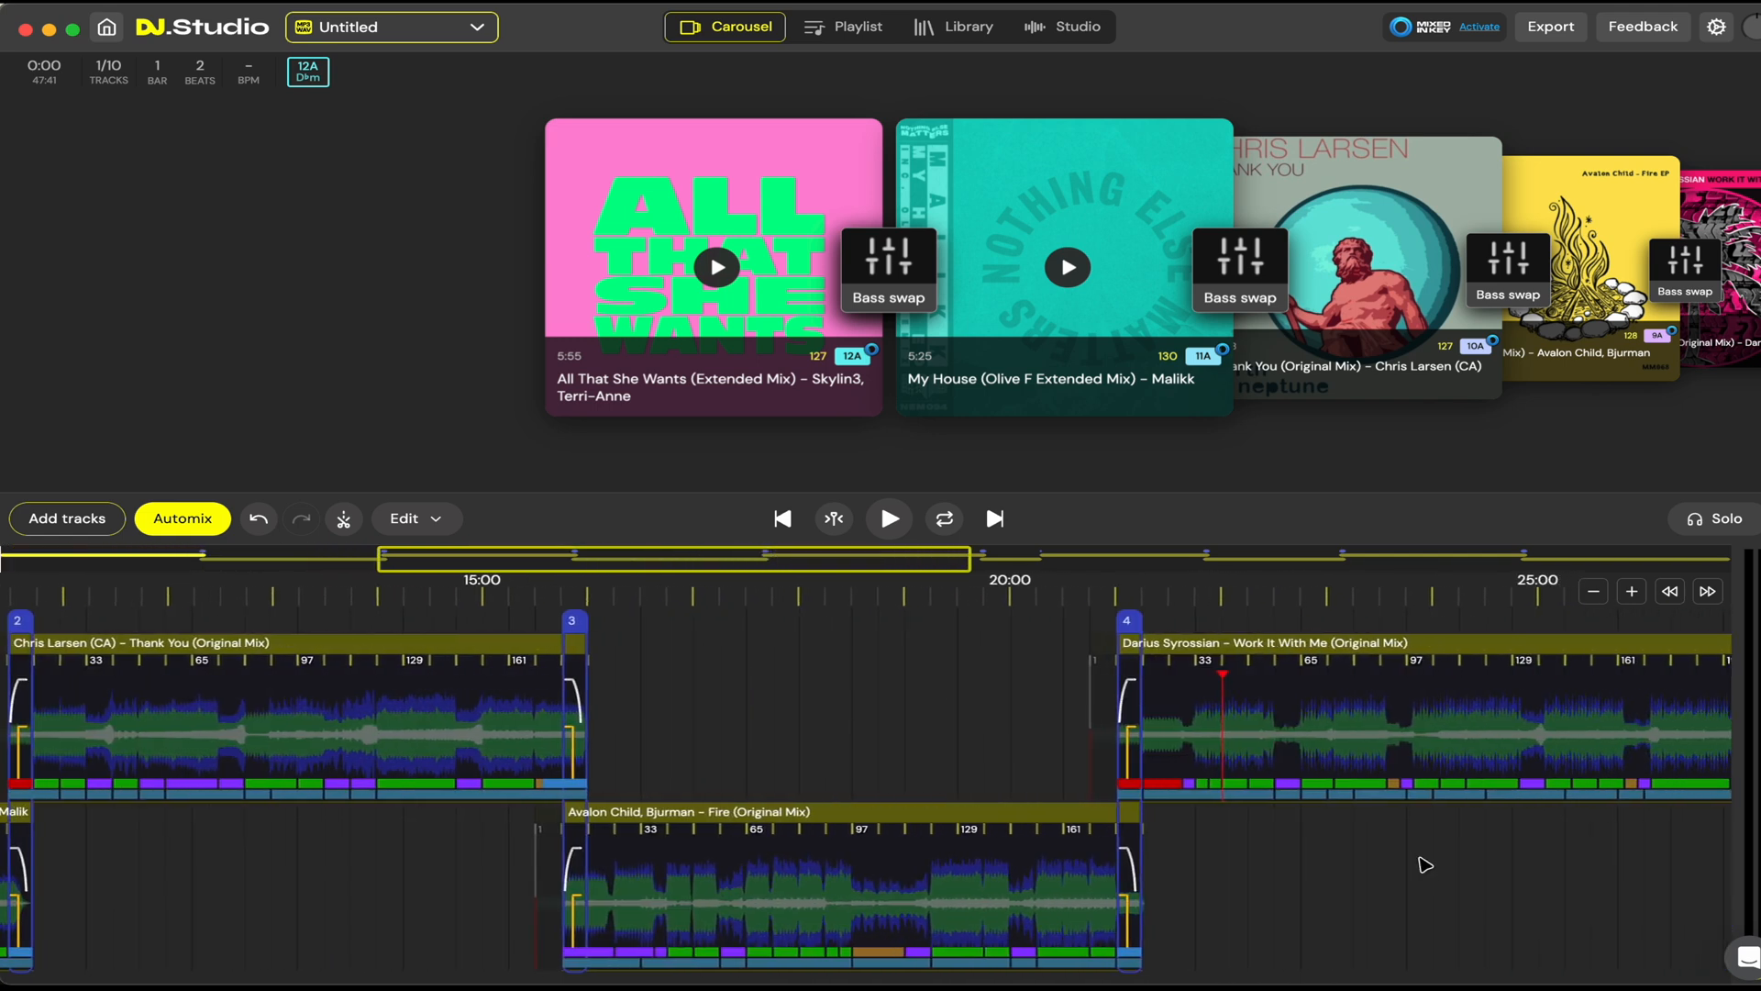
pyautogui.hscroll(-10, 917, 725)
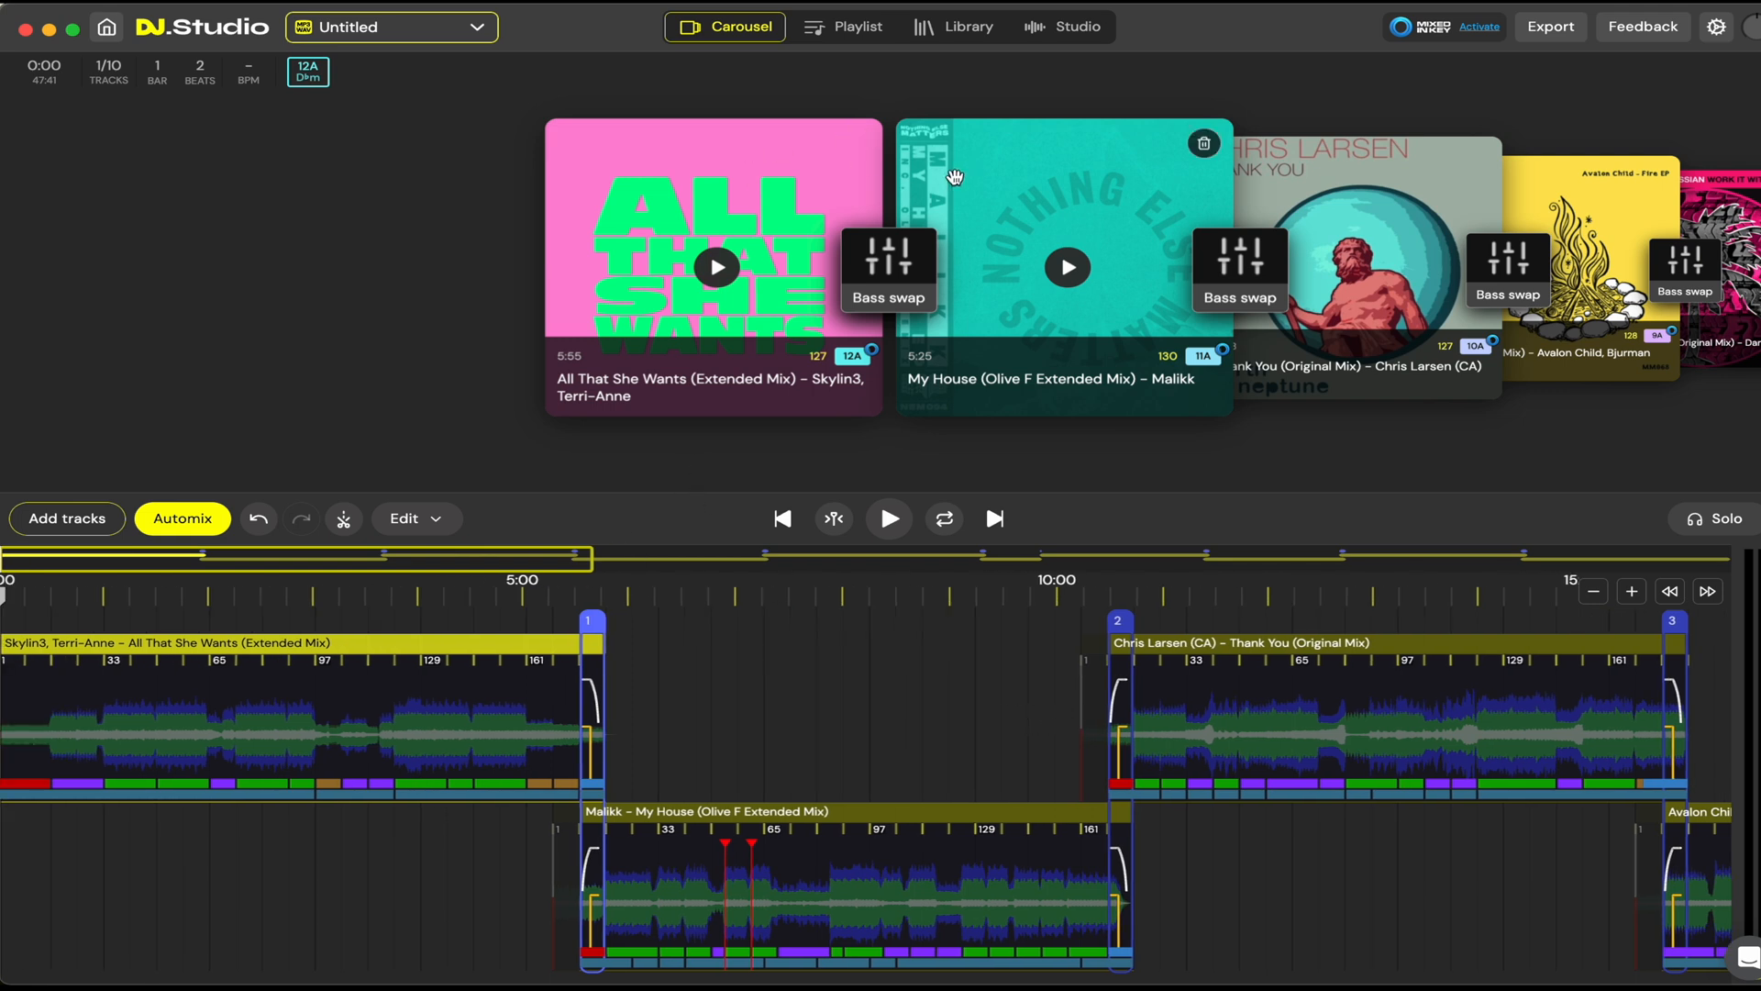
# Step: Browse the track carousel forward and back to the transition between All That She Wants and My House
pyautogui.moveTo(1022, 183); pyautogui.dragTo(740, 197)
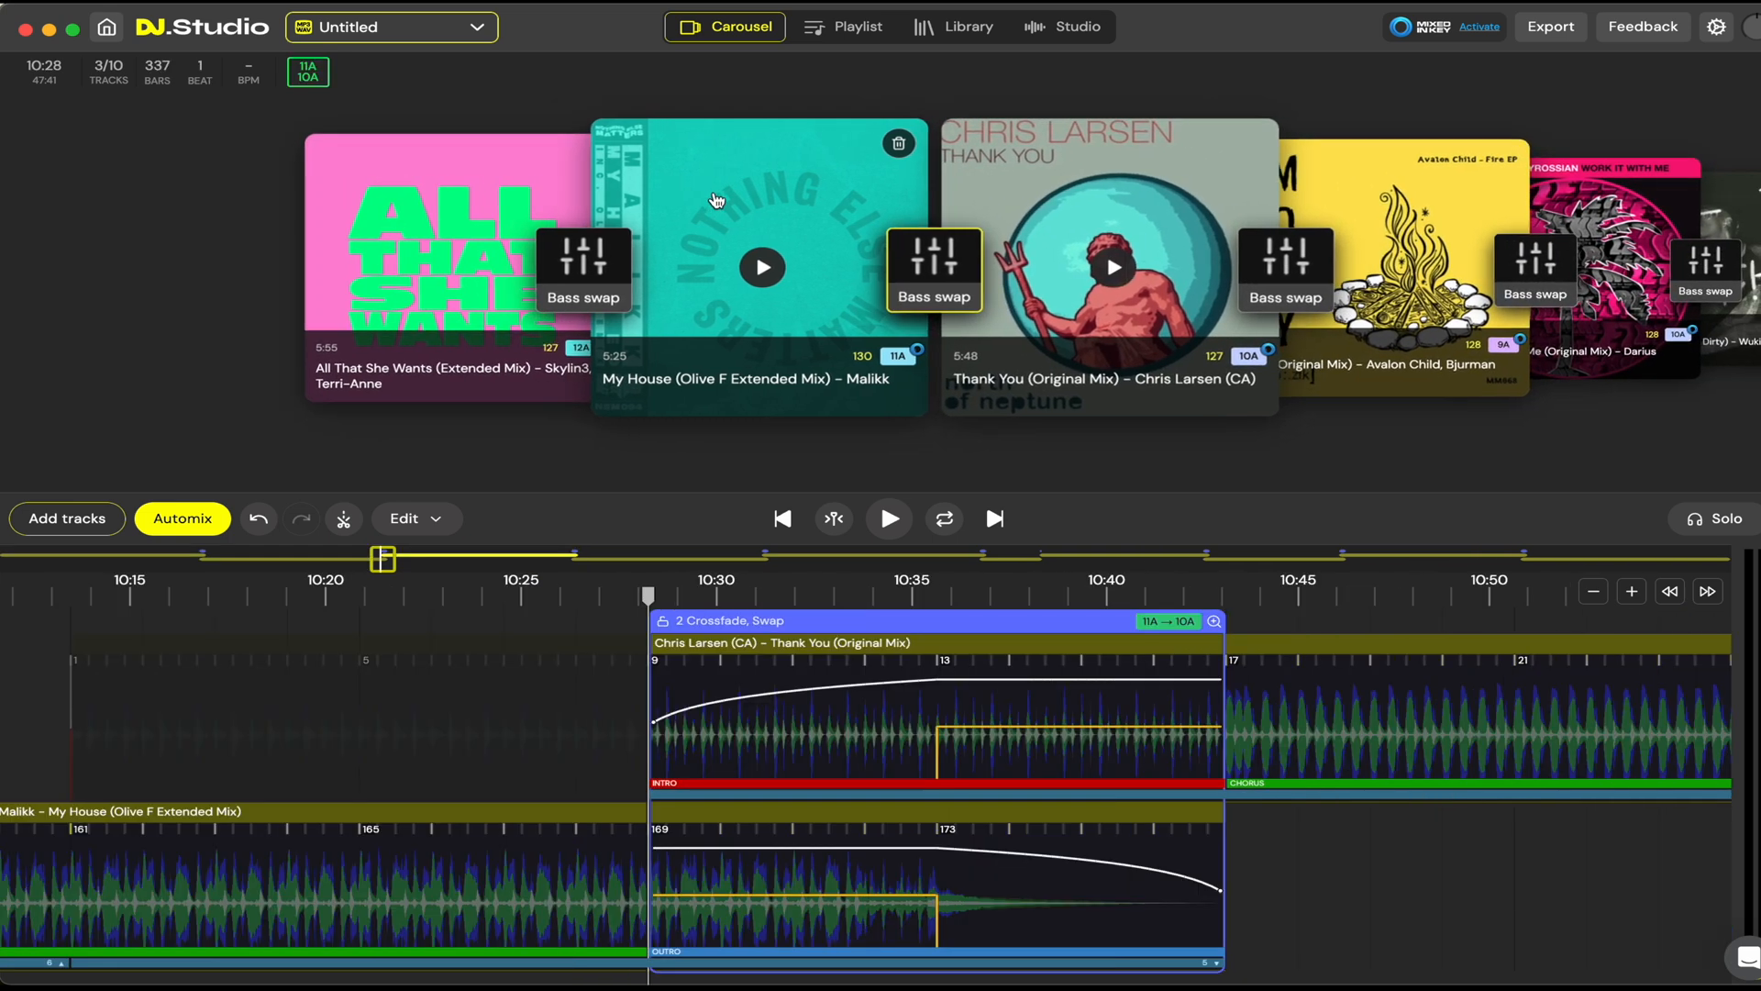
pyautogui.moveTo(1055, 174); pyautogui.dragTo(791, 187)
pyautogui.moveTo(1105, 187); pyautogui.dragTo(1169, 196)
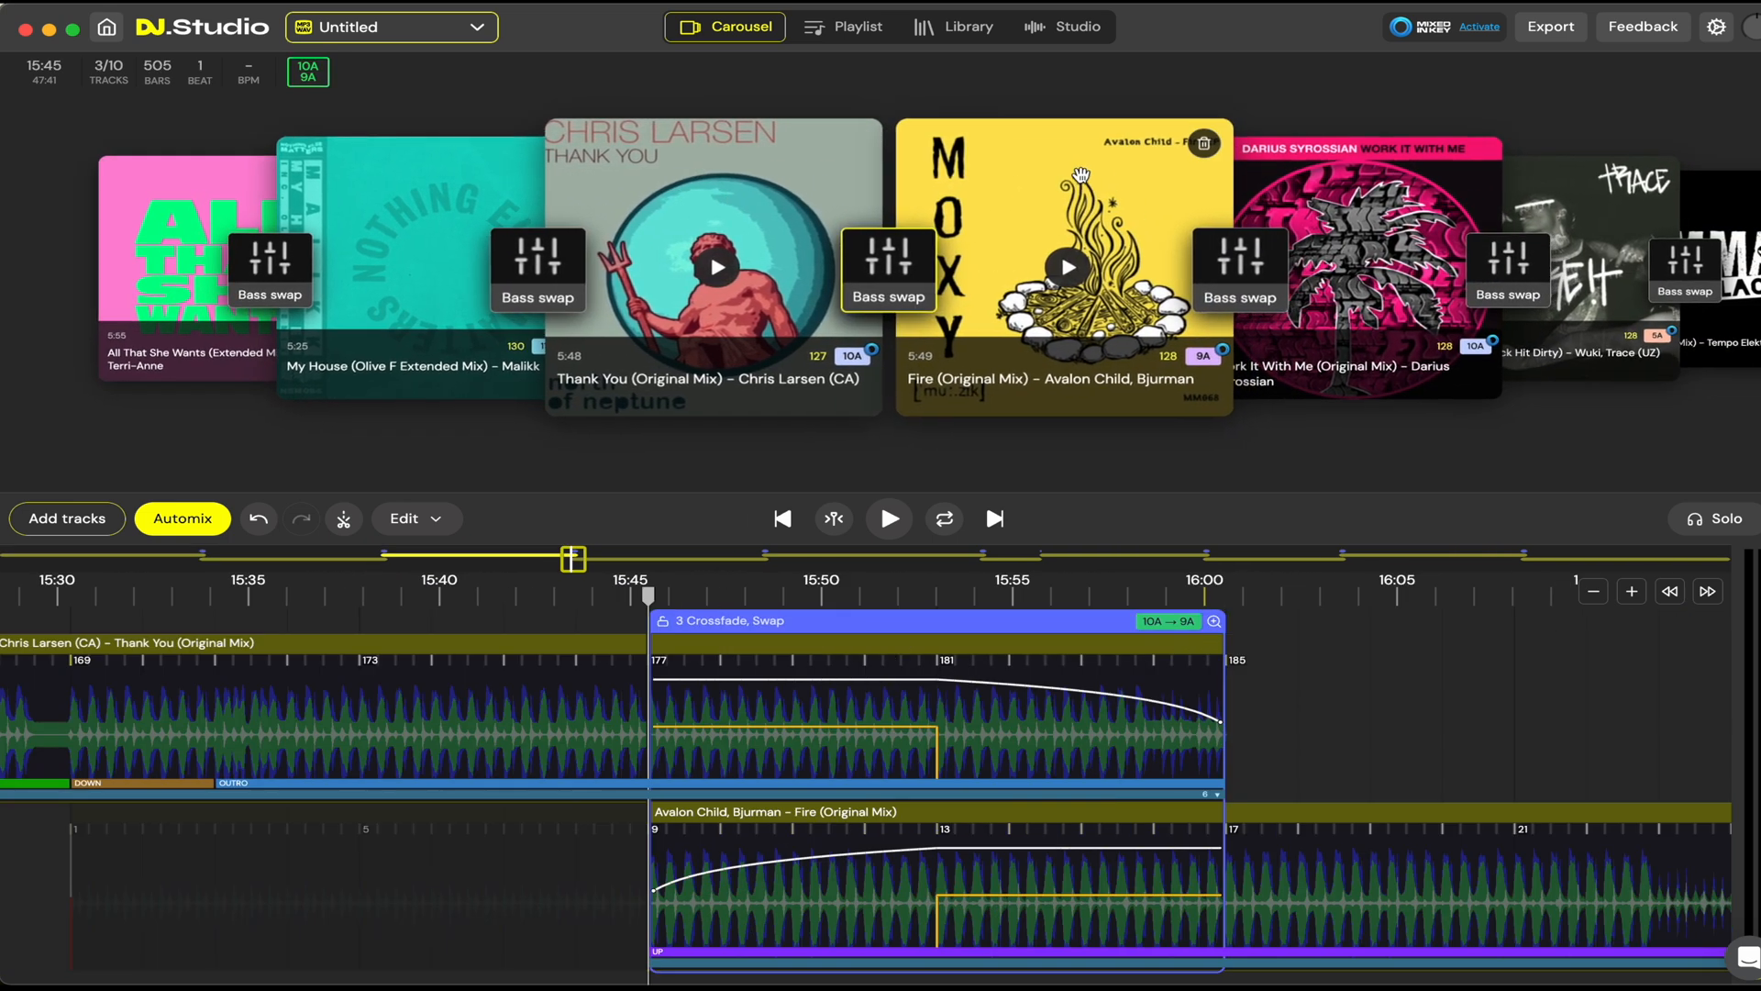
pyautogui.moveTo(853, 198); pyautogui.dragTo(1178, 196)
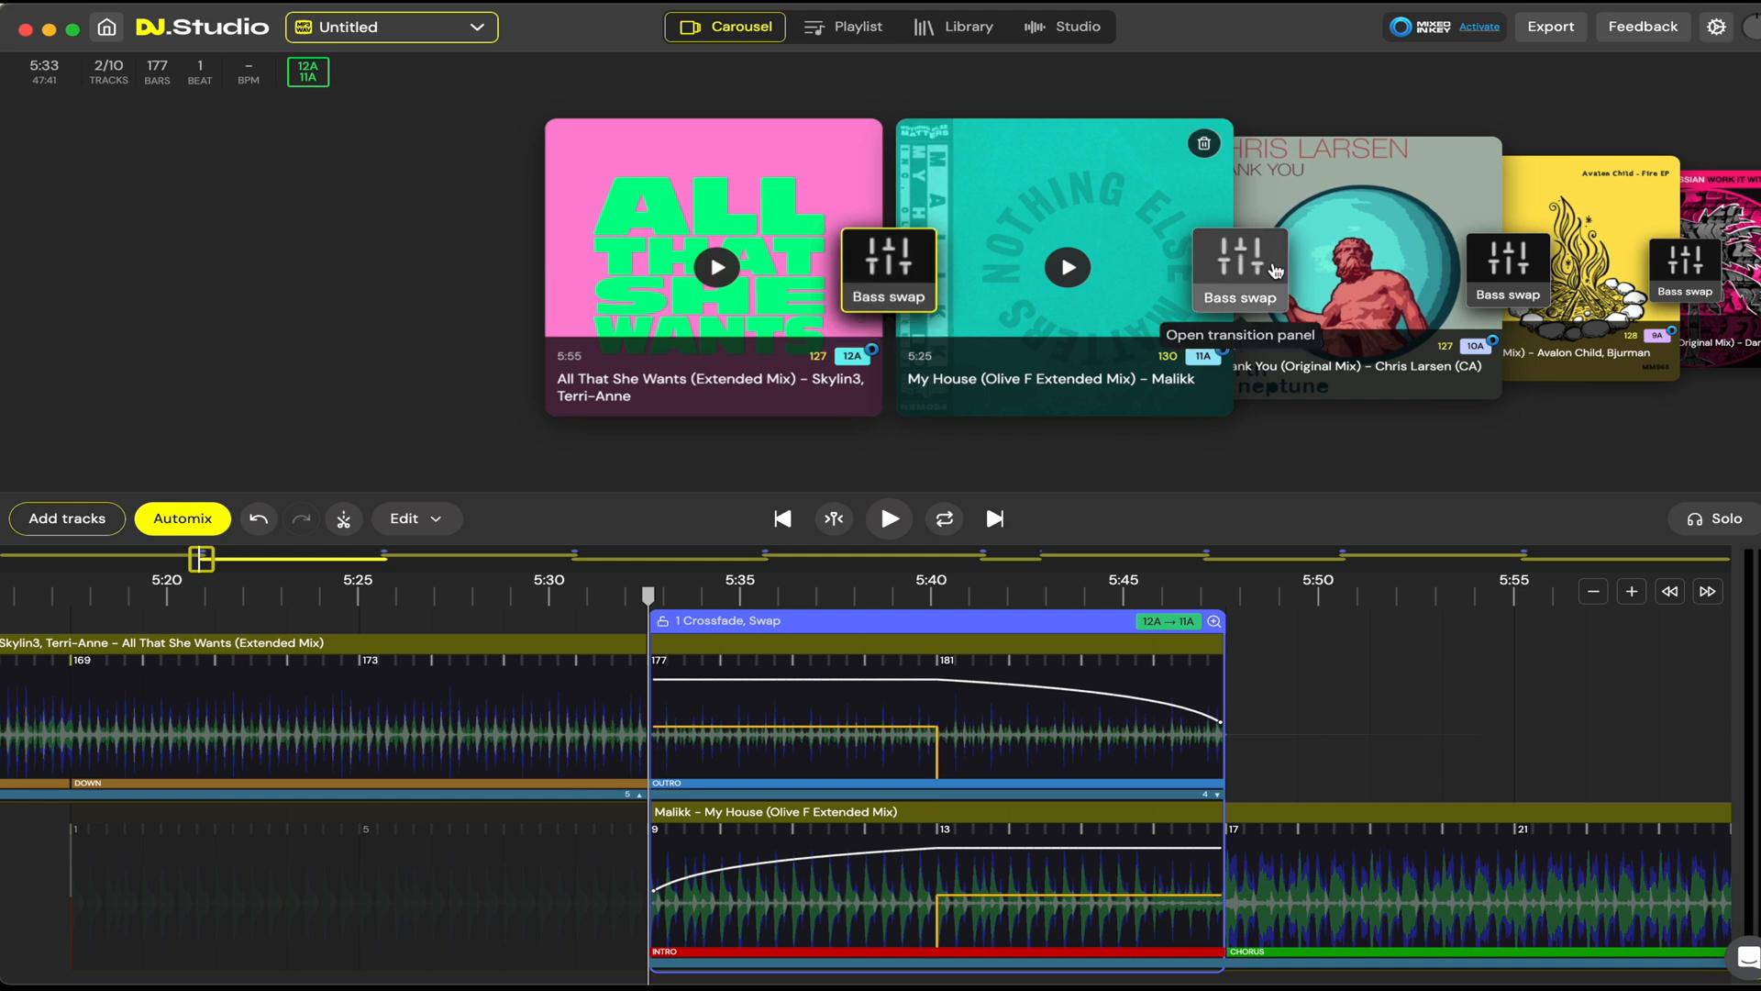
# Step: Show the mix as a playlist and examine each track's transition, key, energy, mood and BPM values
pyautogui.moveTo(1020, 228); pyautogui.dragTo(1174, 231)
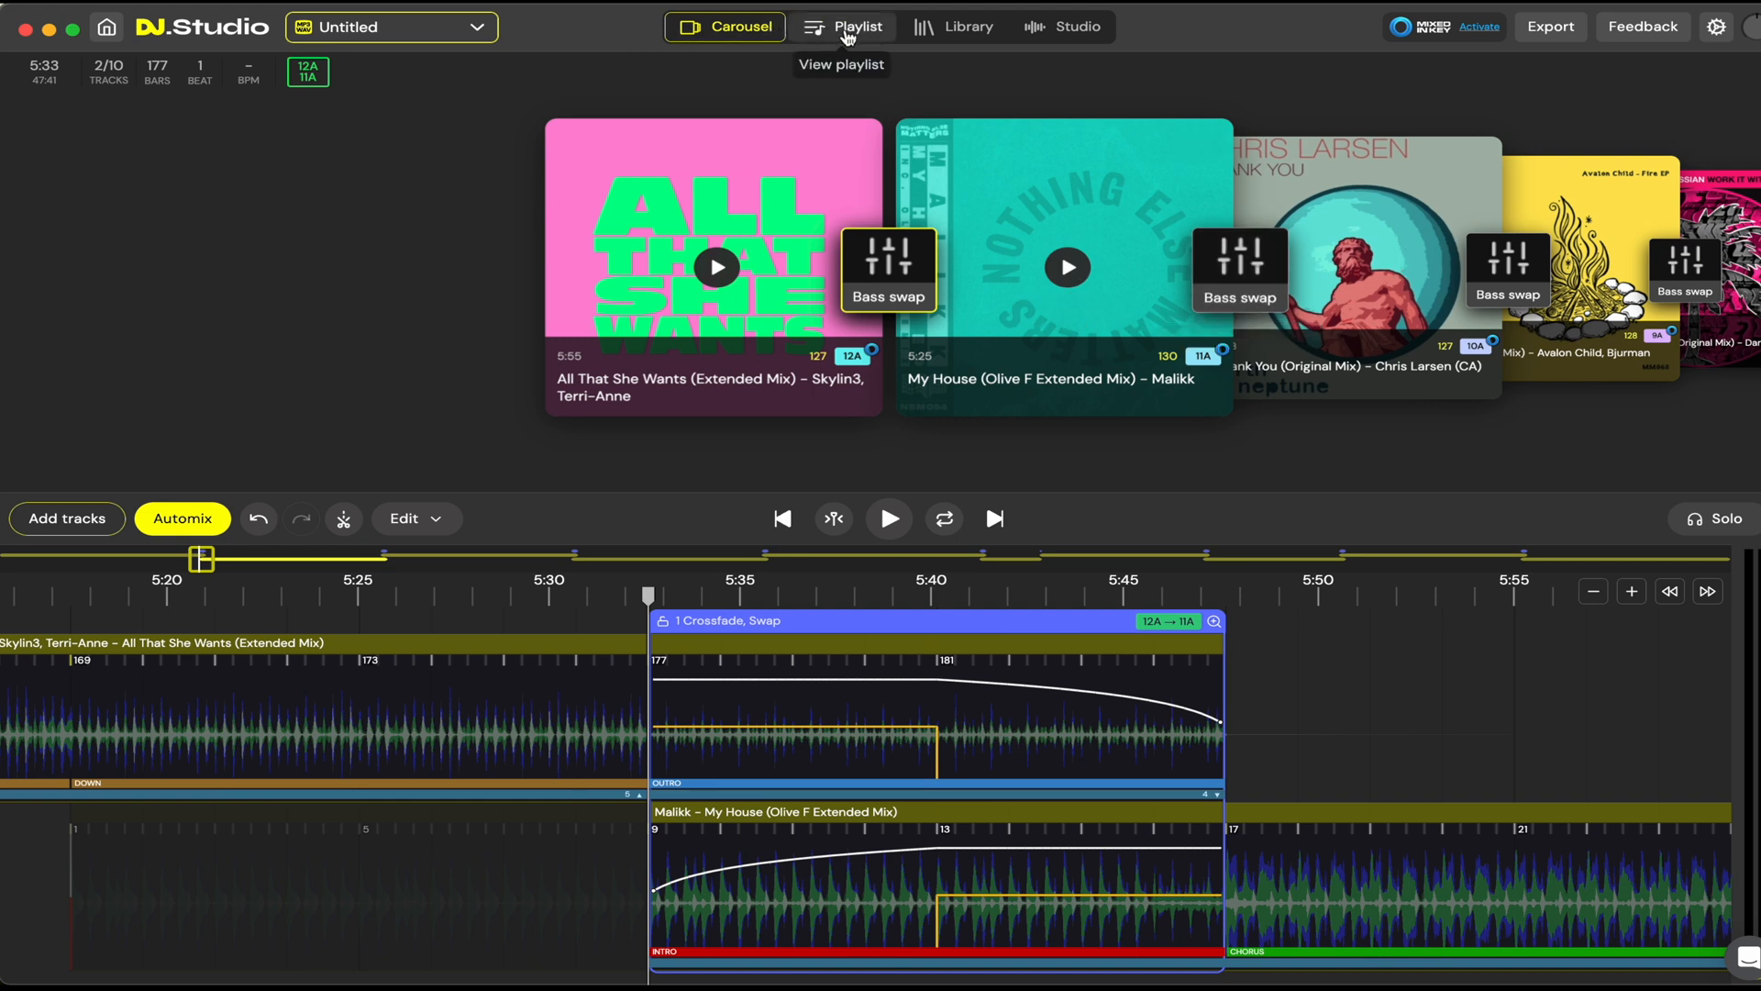
pyautogui.click(846, 35)
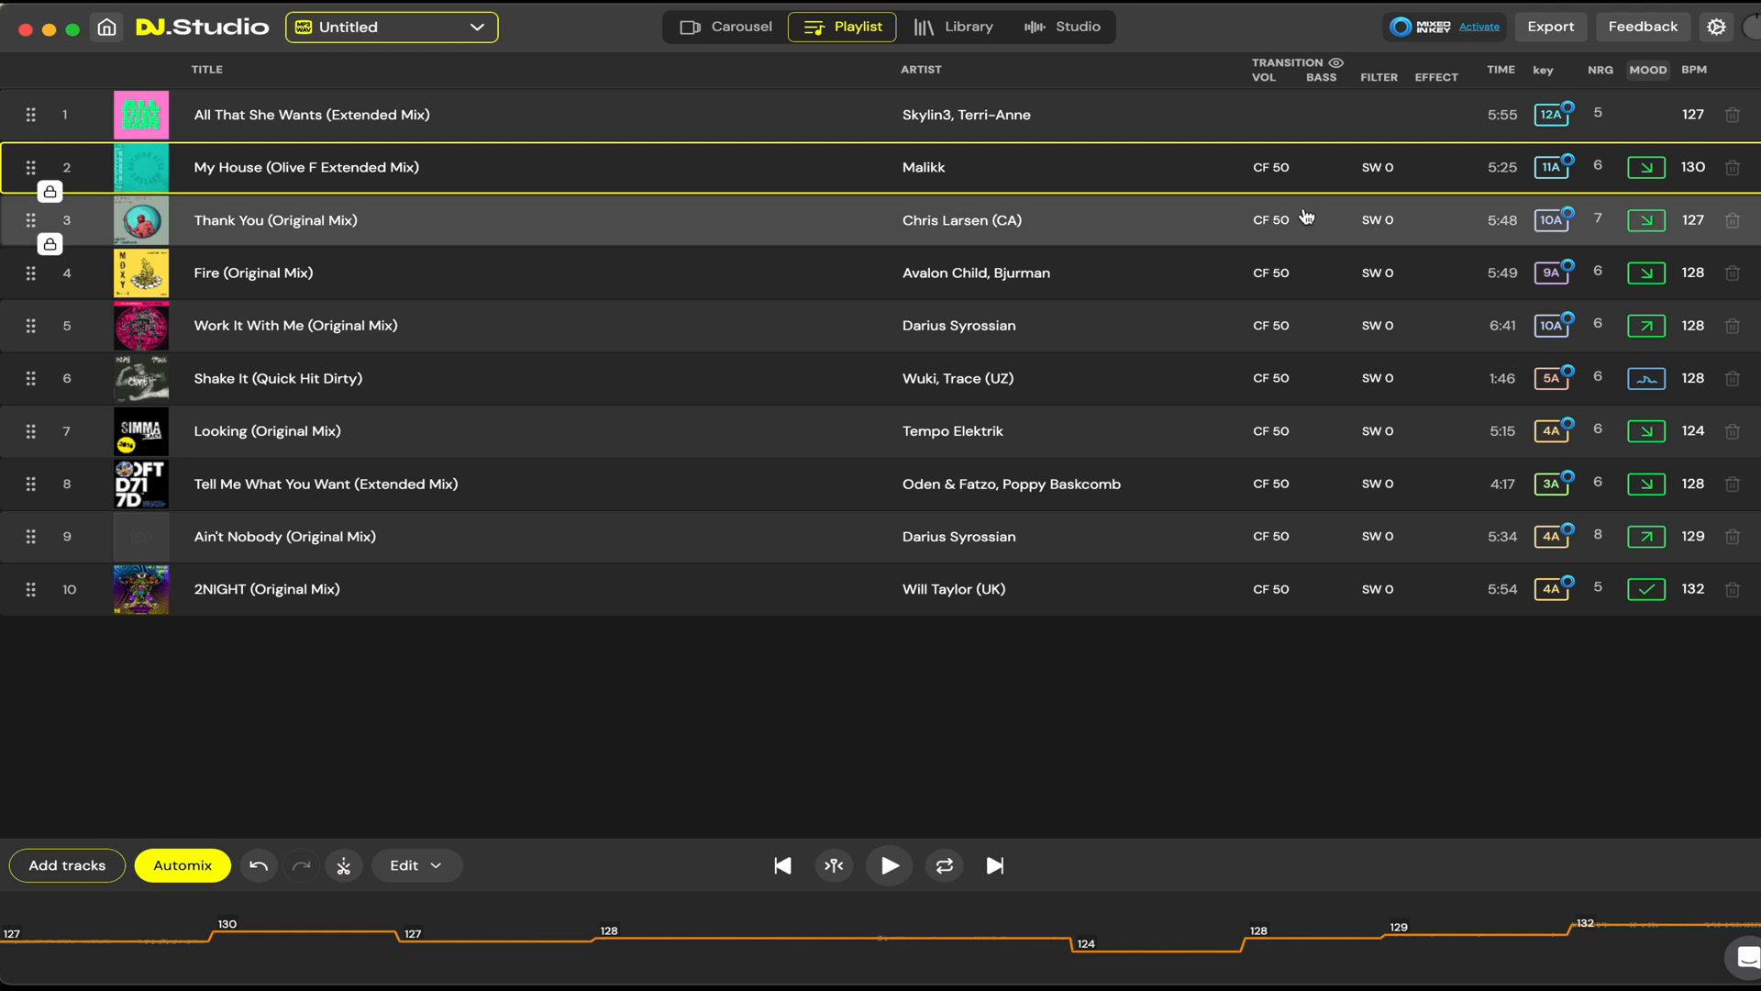
pyautogui.moveTo(1555, 125)
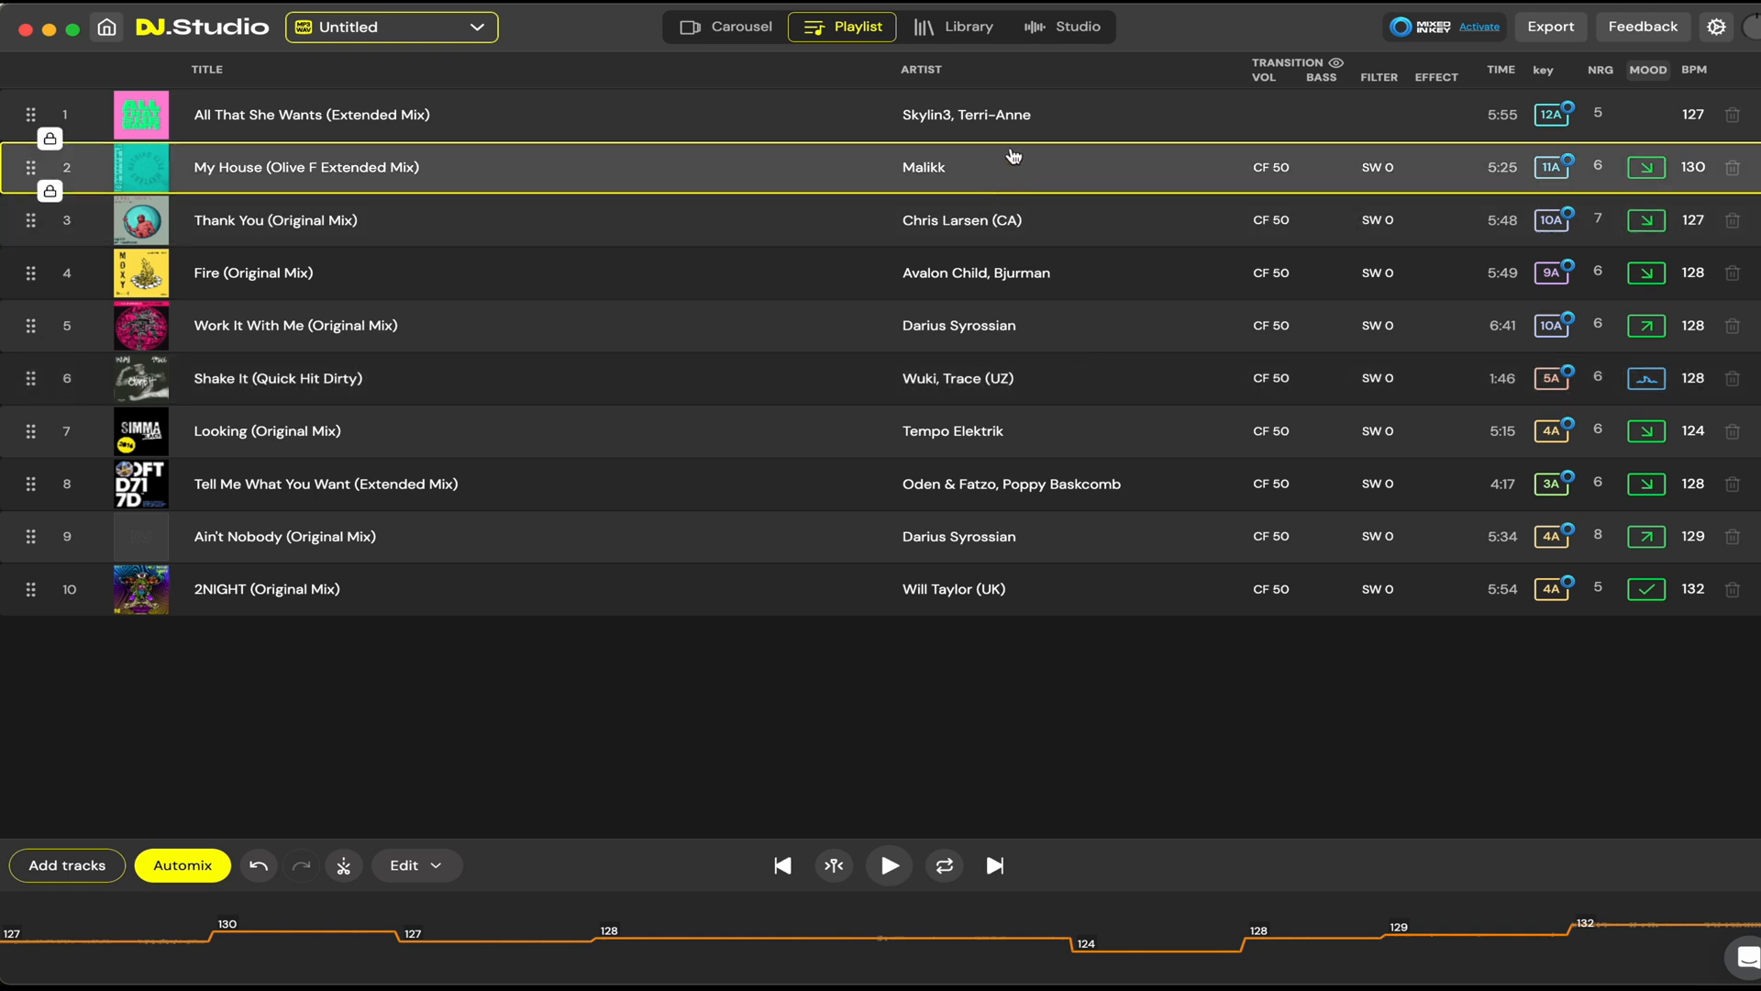
# Step: Try All That She Wants as the last track in the playlist, and return it to the first position
pyautogui.moveTo(1143, 122); pyautogui.dragTo(1120, 616)
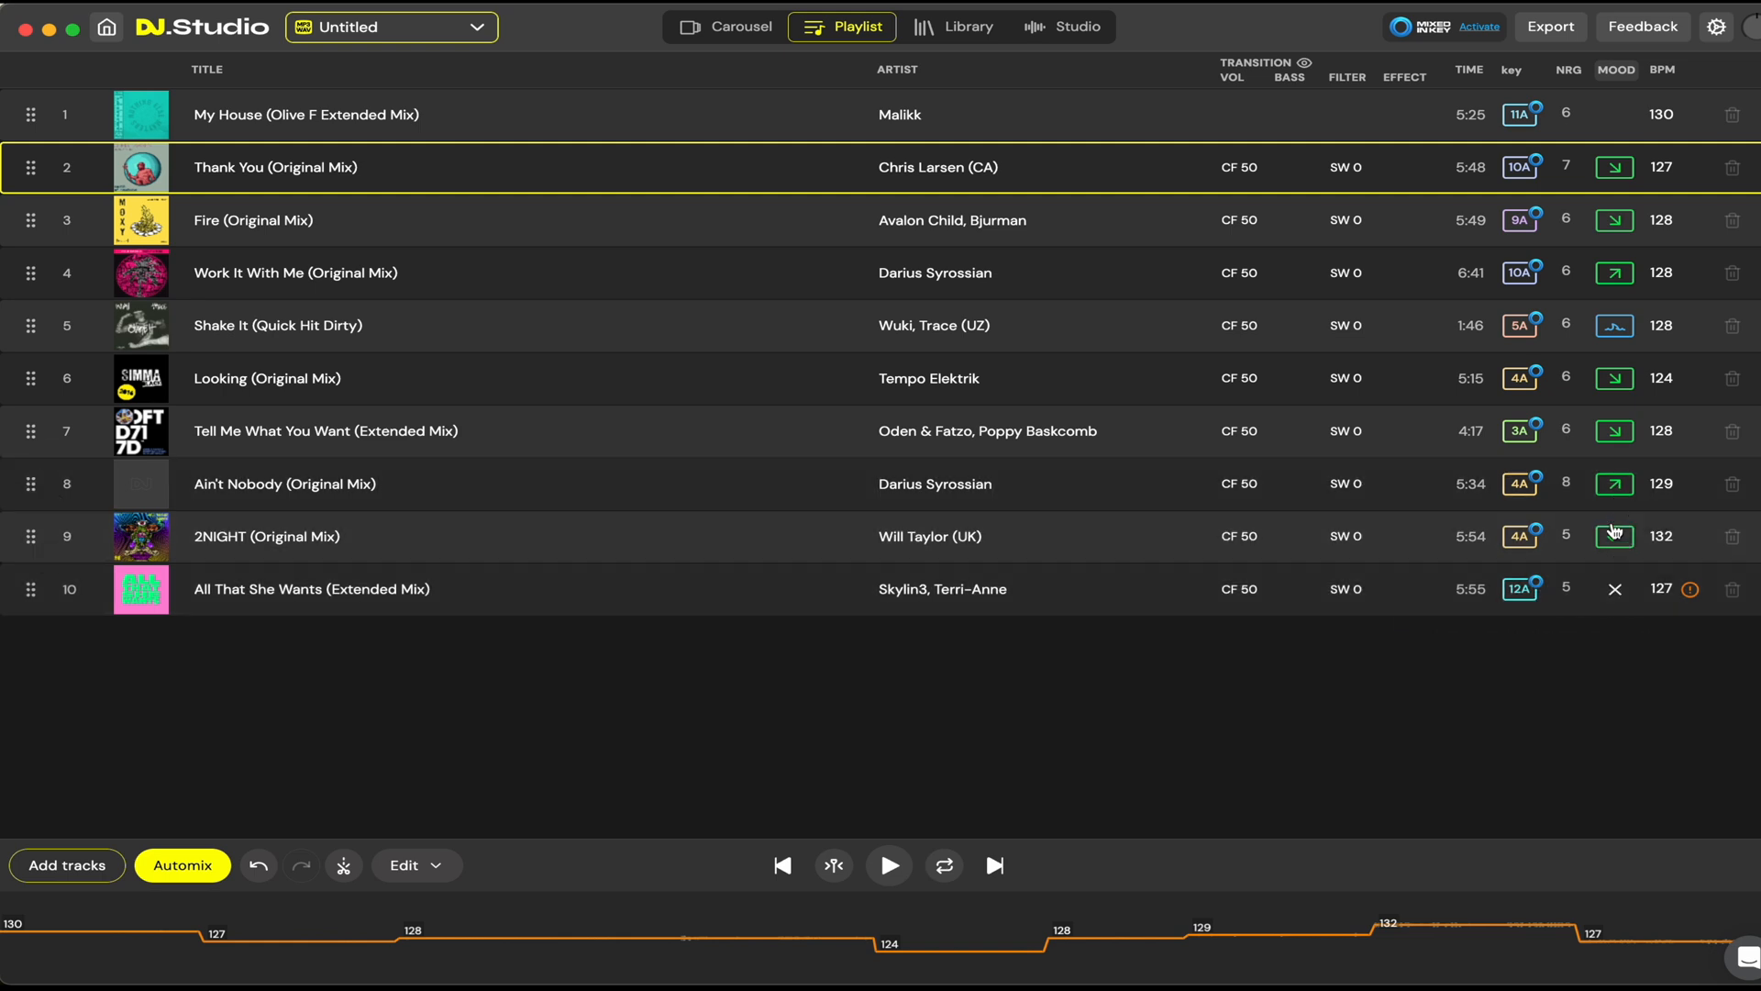
pyautogui.moveTo(1693, 596)
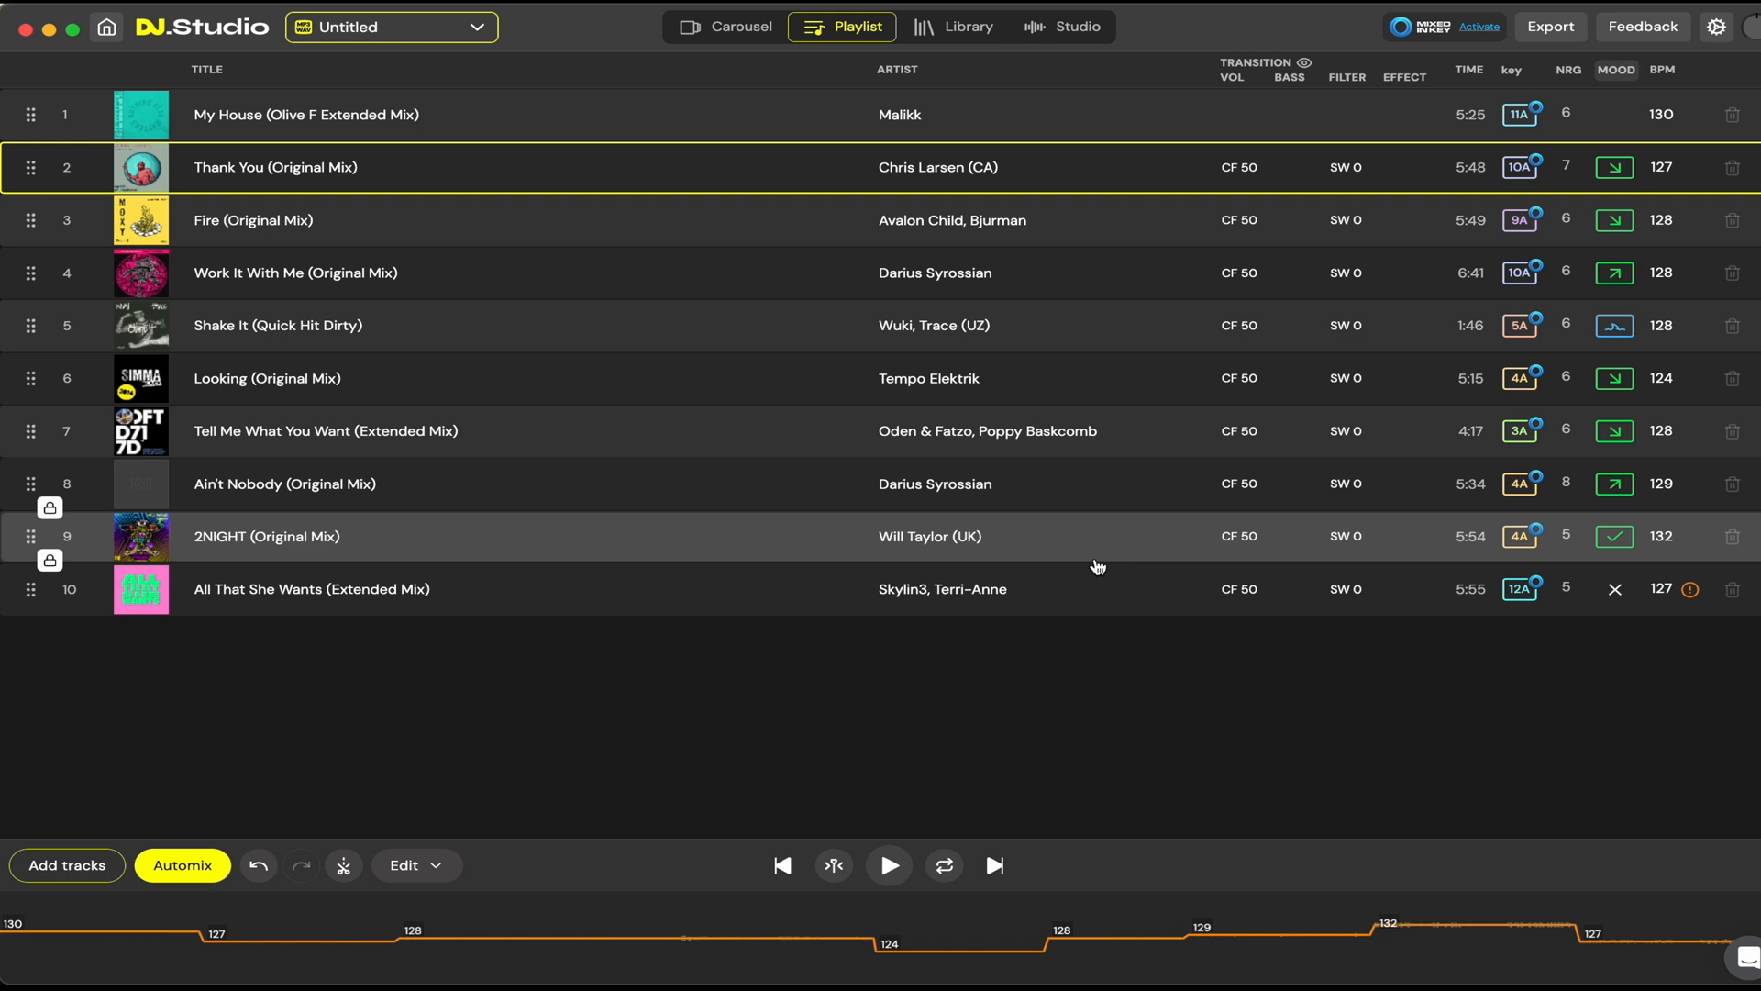
pyautogui.moveTo(1113, 602); pyautogui.dragTo(1071, 123)
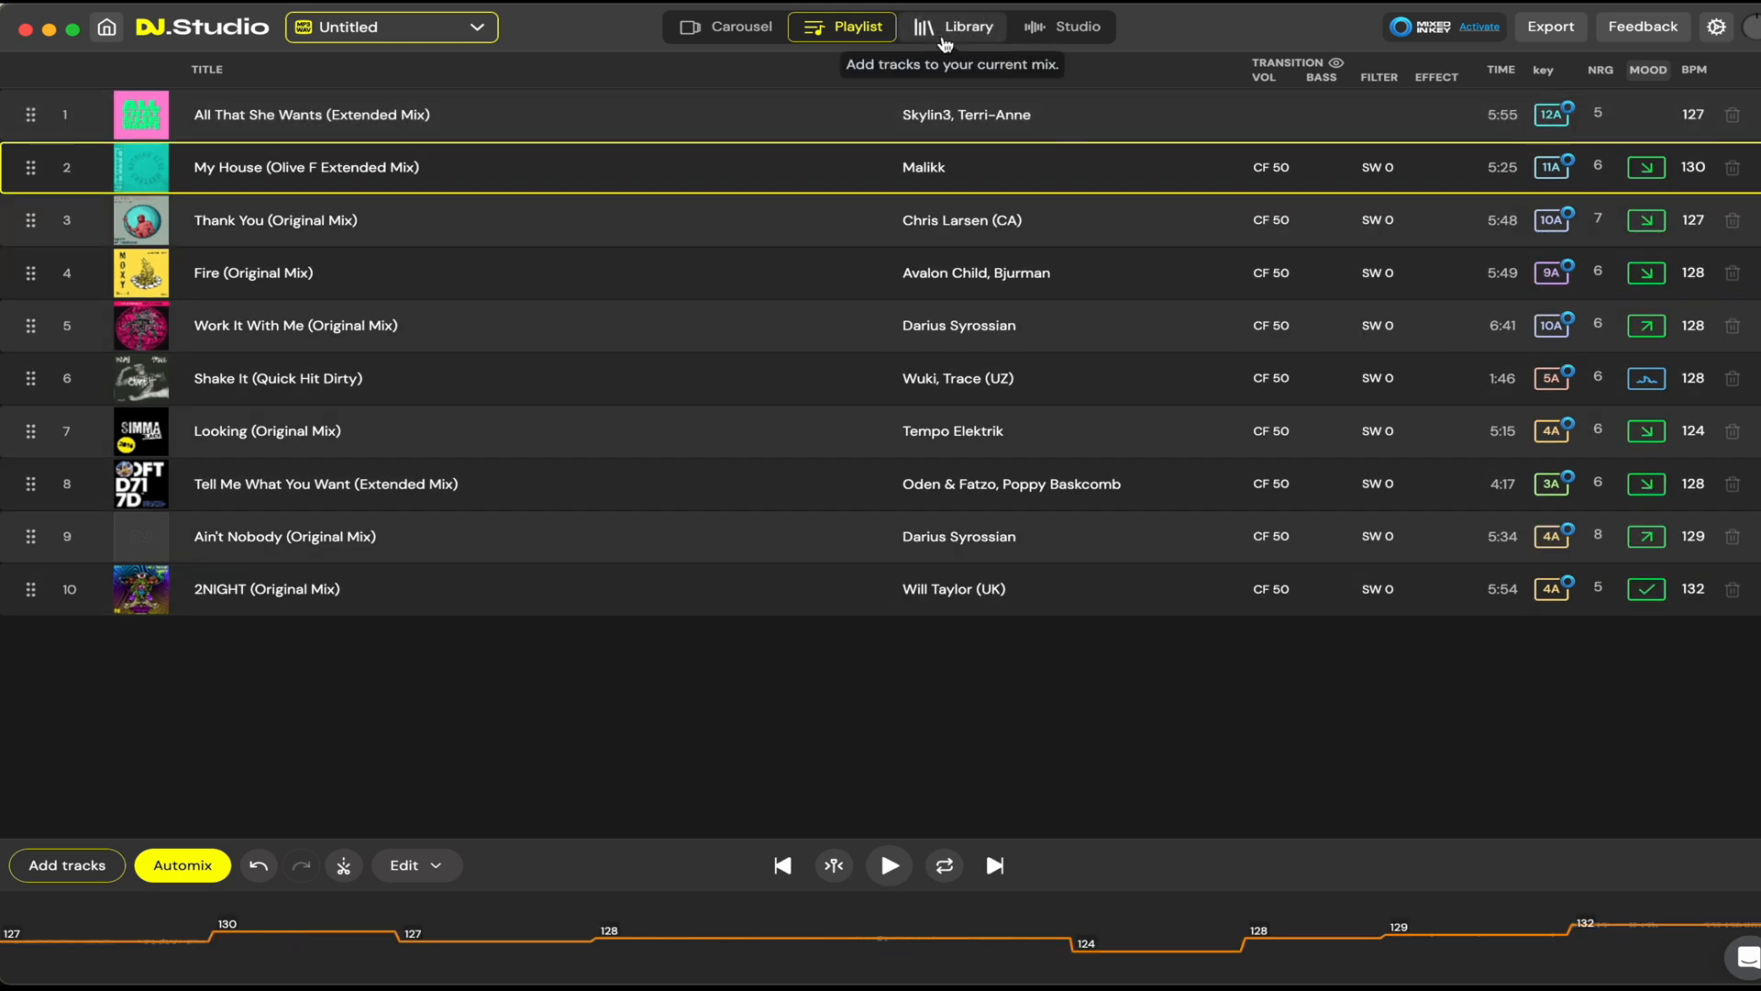
# Step: Look over the library and the multi-deck Studio timeline, and return to the carousel view
pyautogui.click(945, 40)
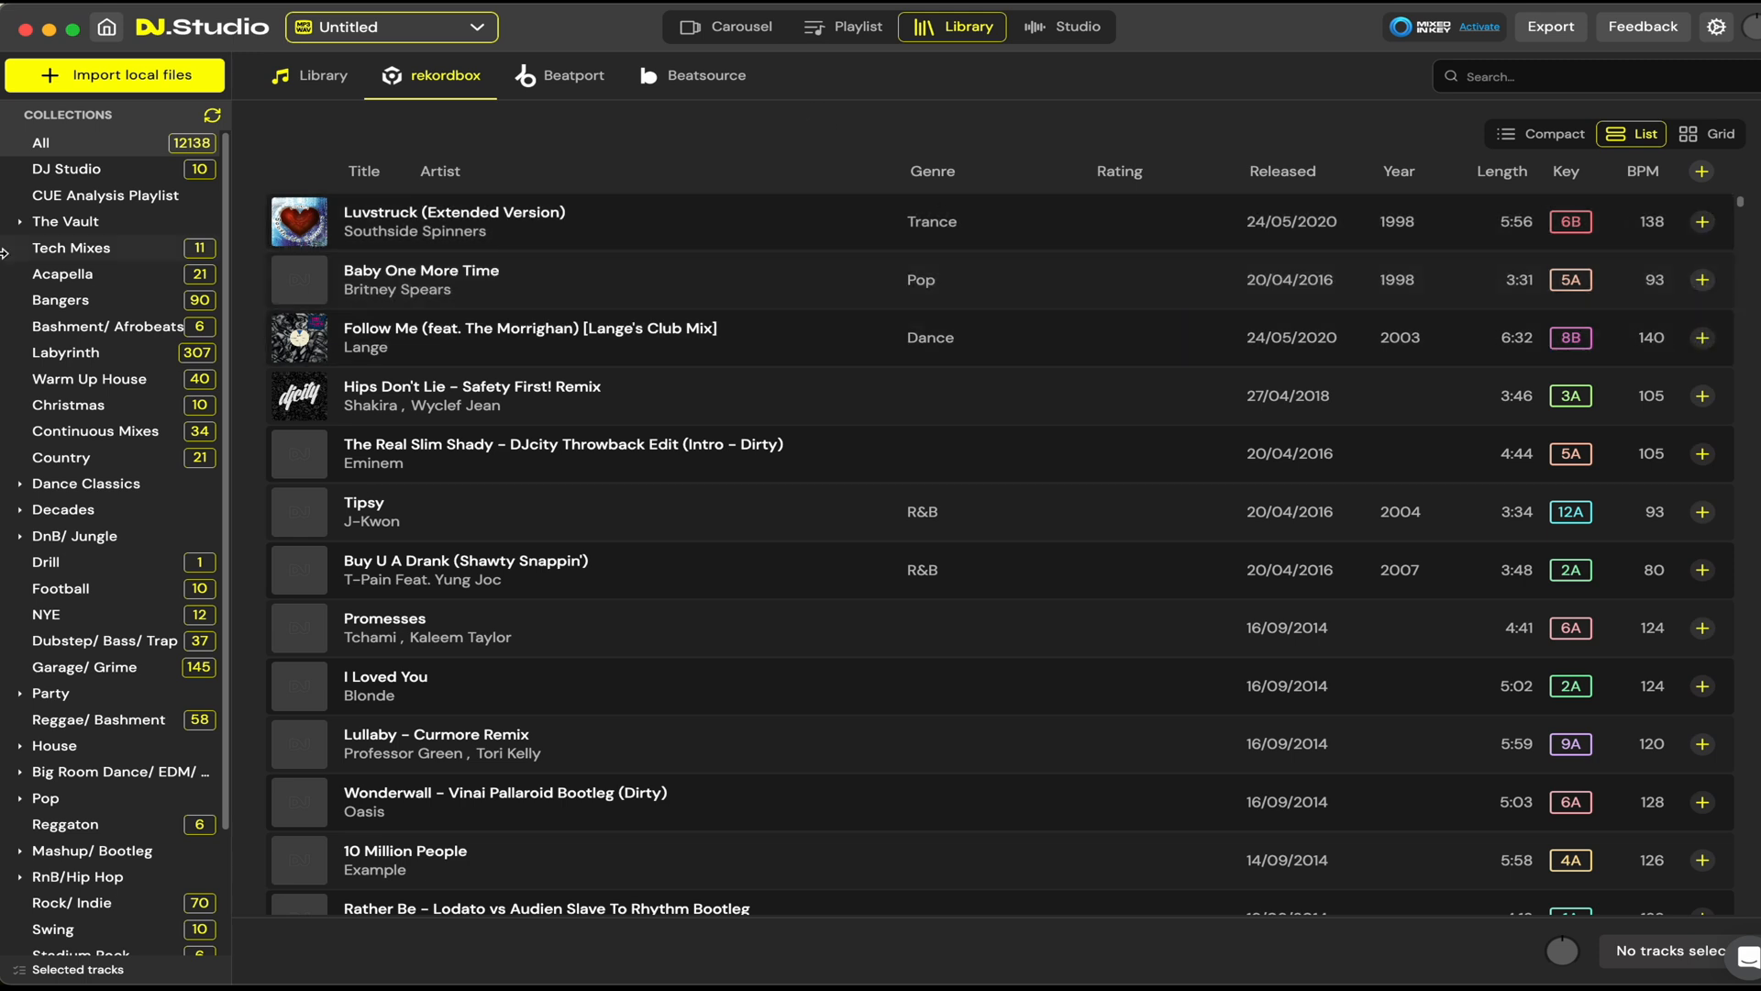
pyautogui.click(1083, 30)
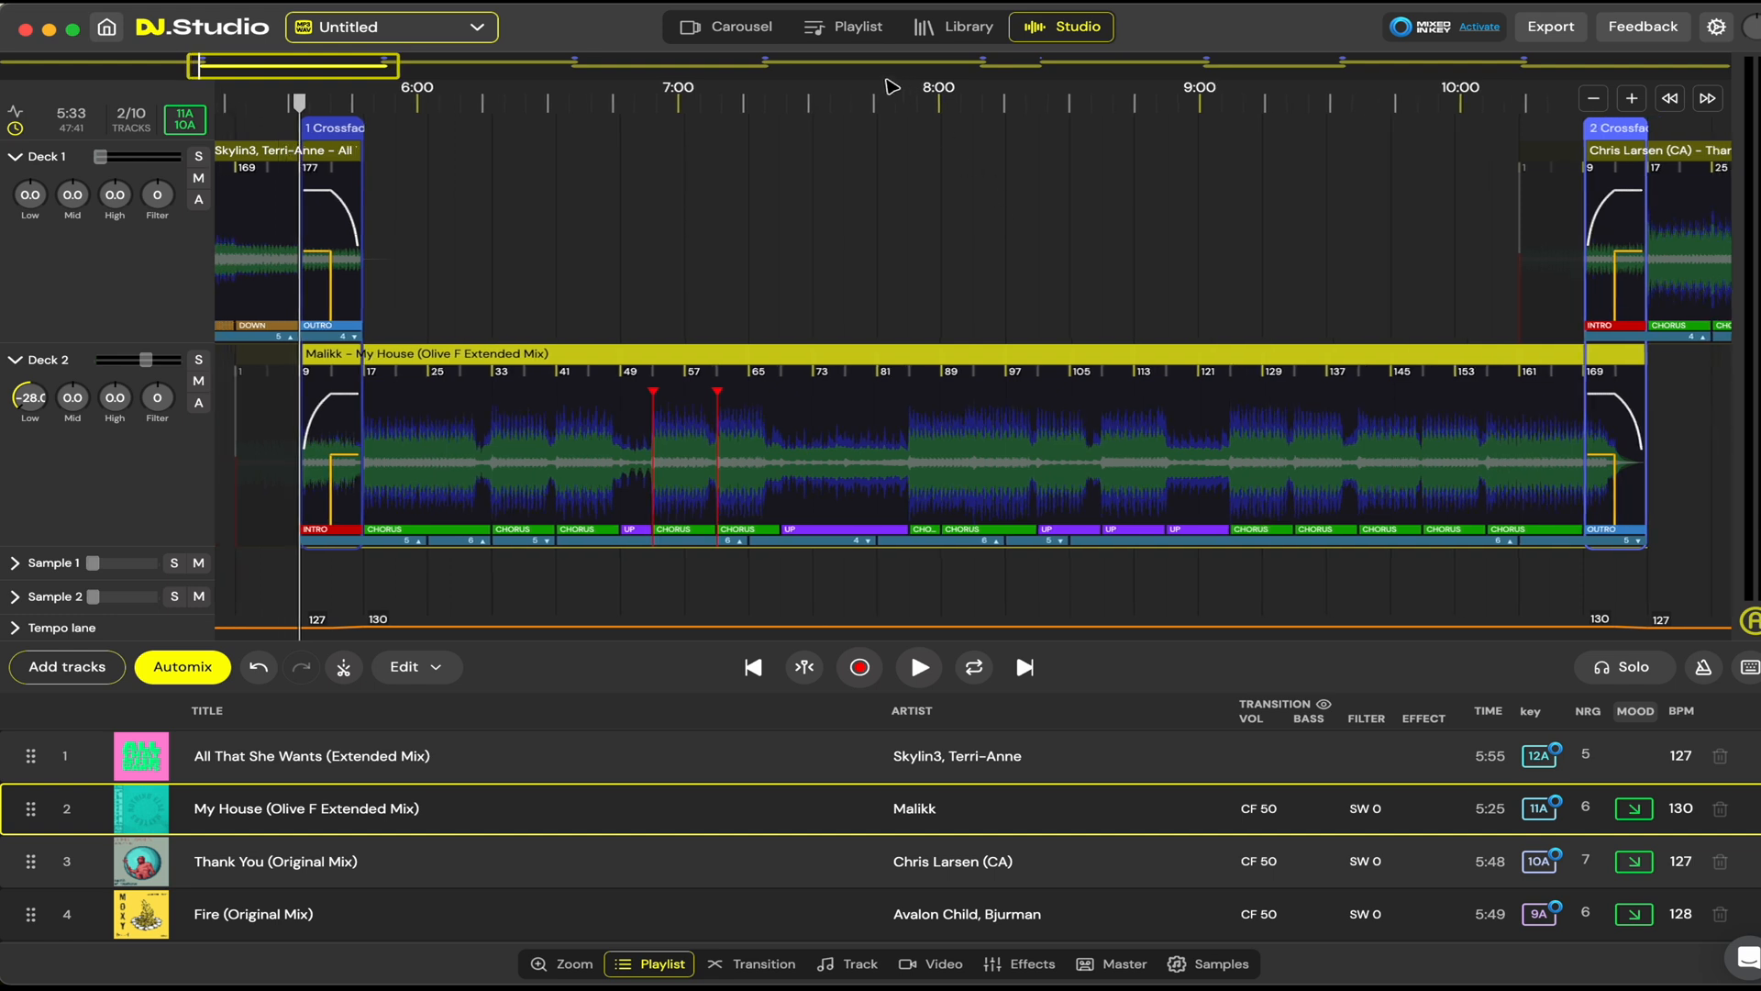
pyautogui.scroll(-5, 838, 224)
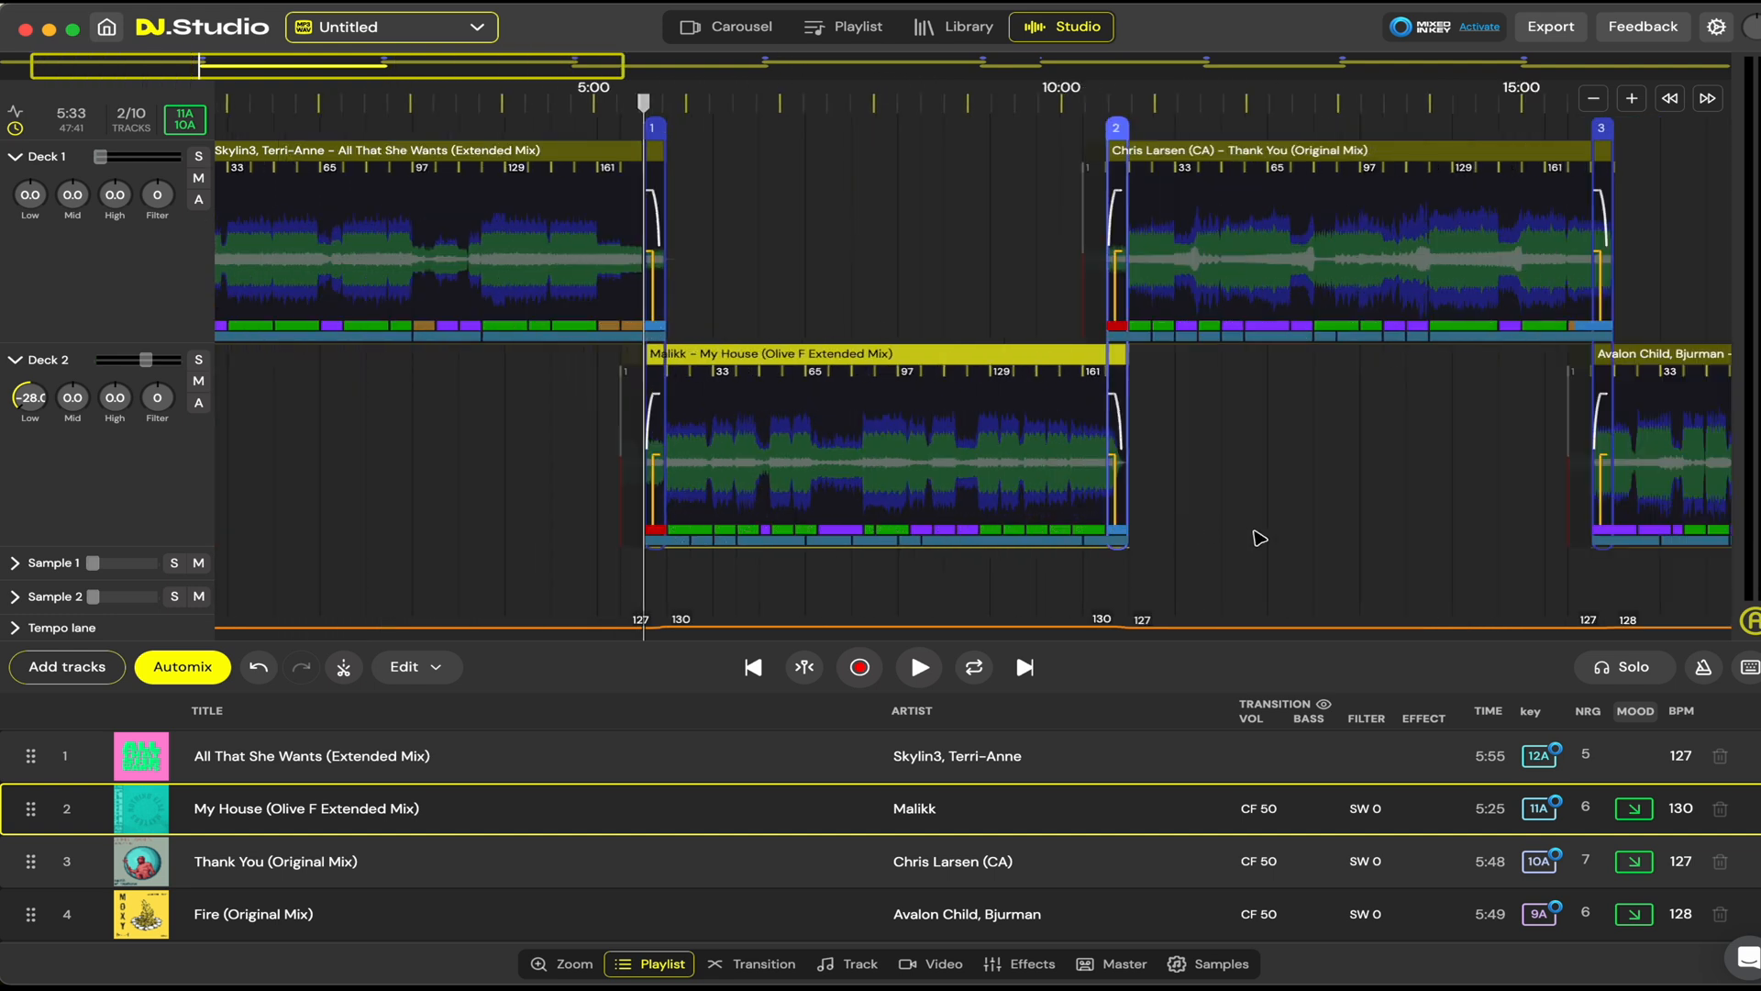
pyautogui.hscroll(10, 1259, 538)
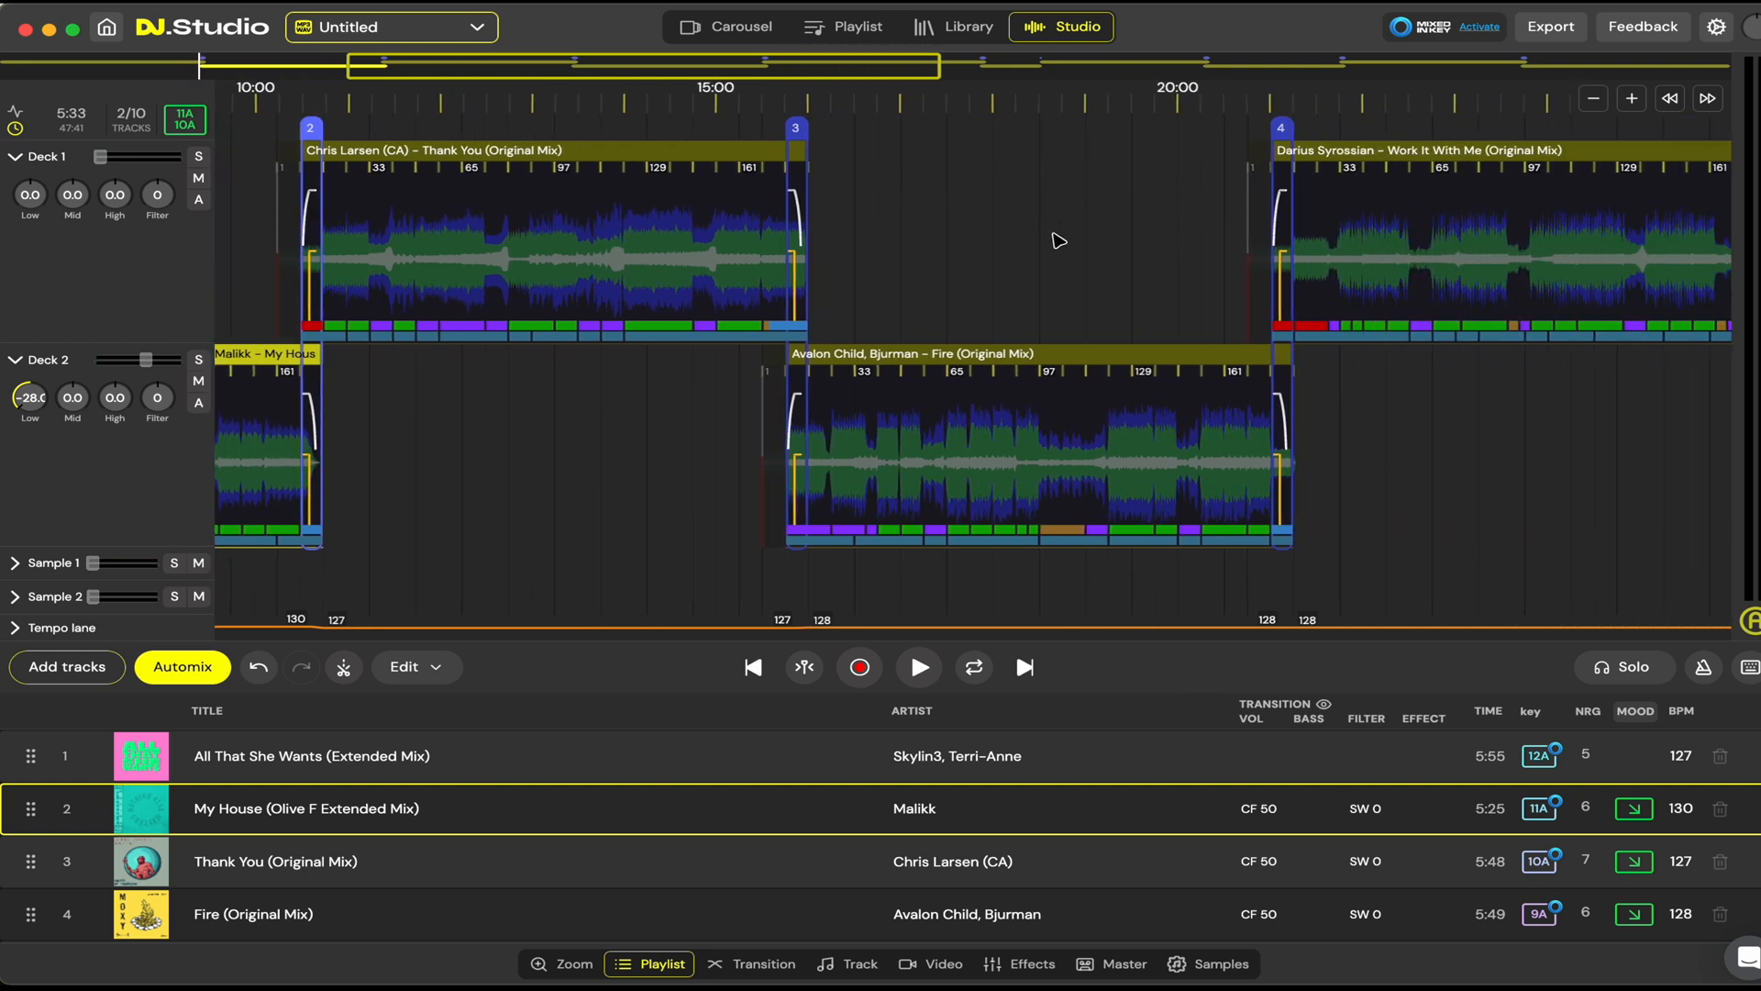
pyautogui.hscroll(-10, 1060, 241)
pyautogui.click(715, 28)
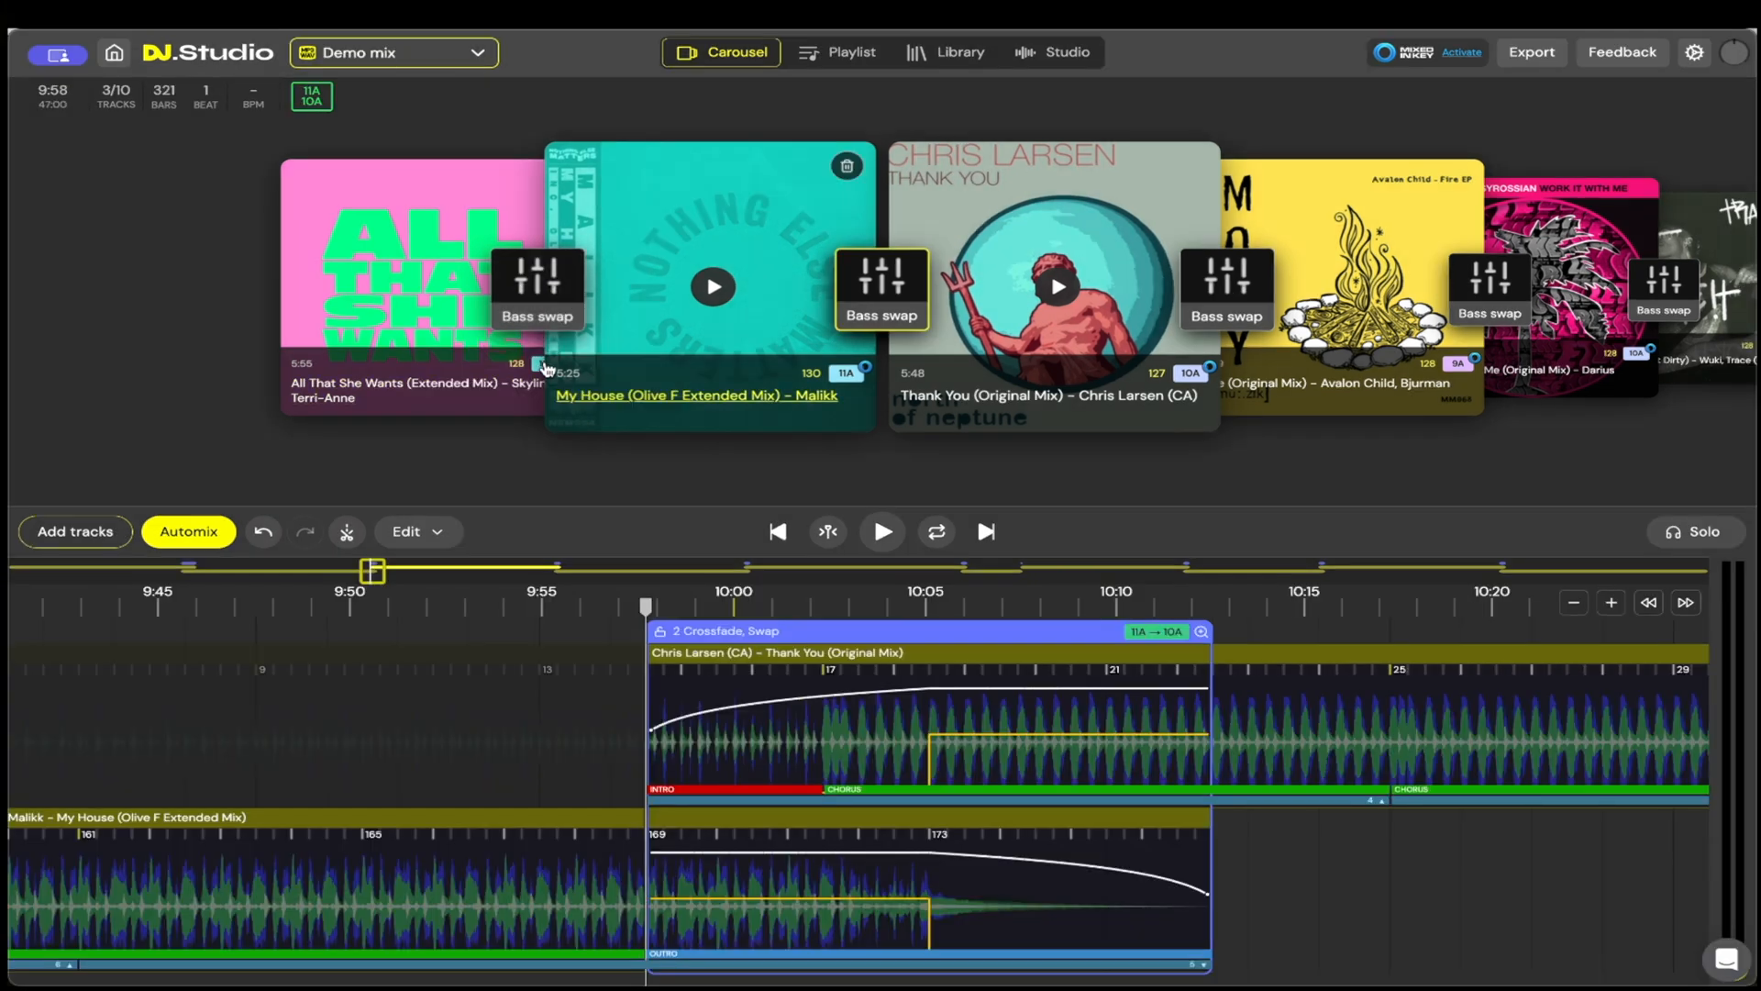
# Step: Play through the bass swap transition between All That She Wants and My House, and pause after it
pyautogui.scroll(-5, 609, 692)
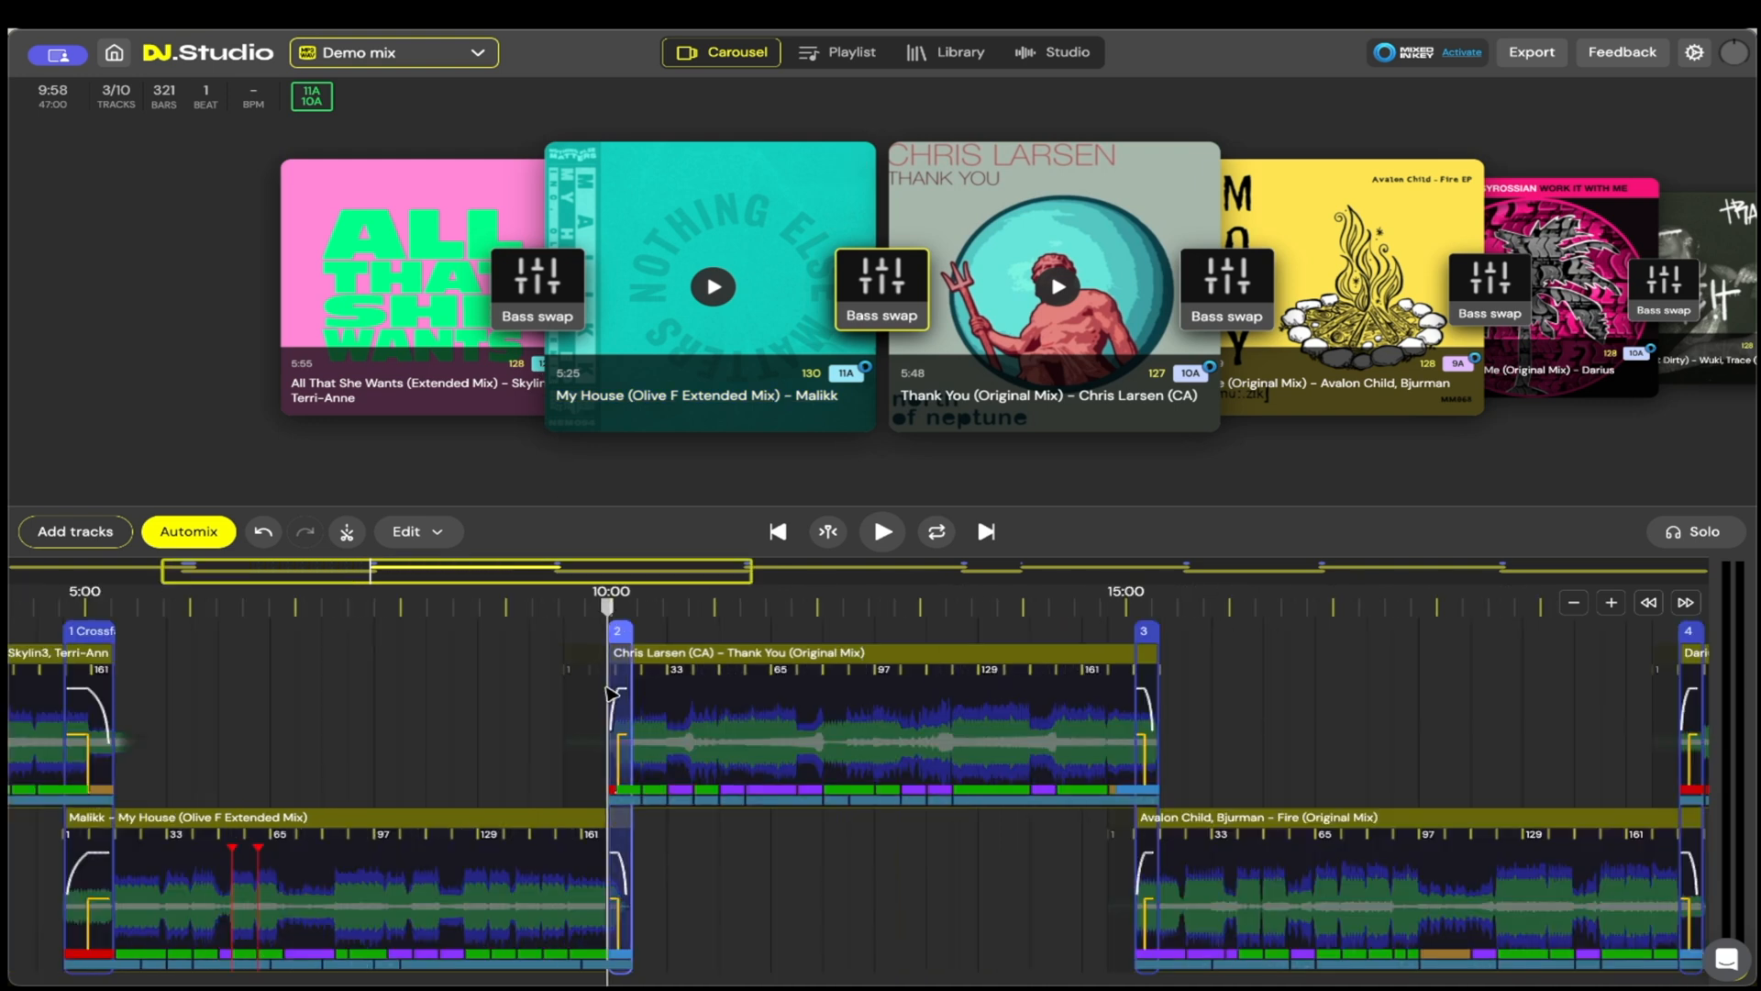
pyautogui.click(537, 286)
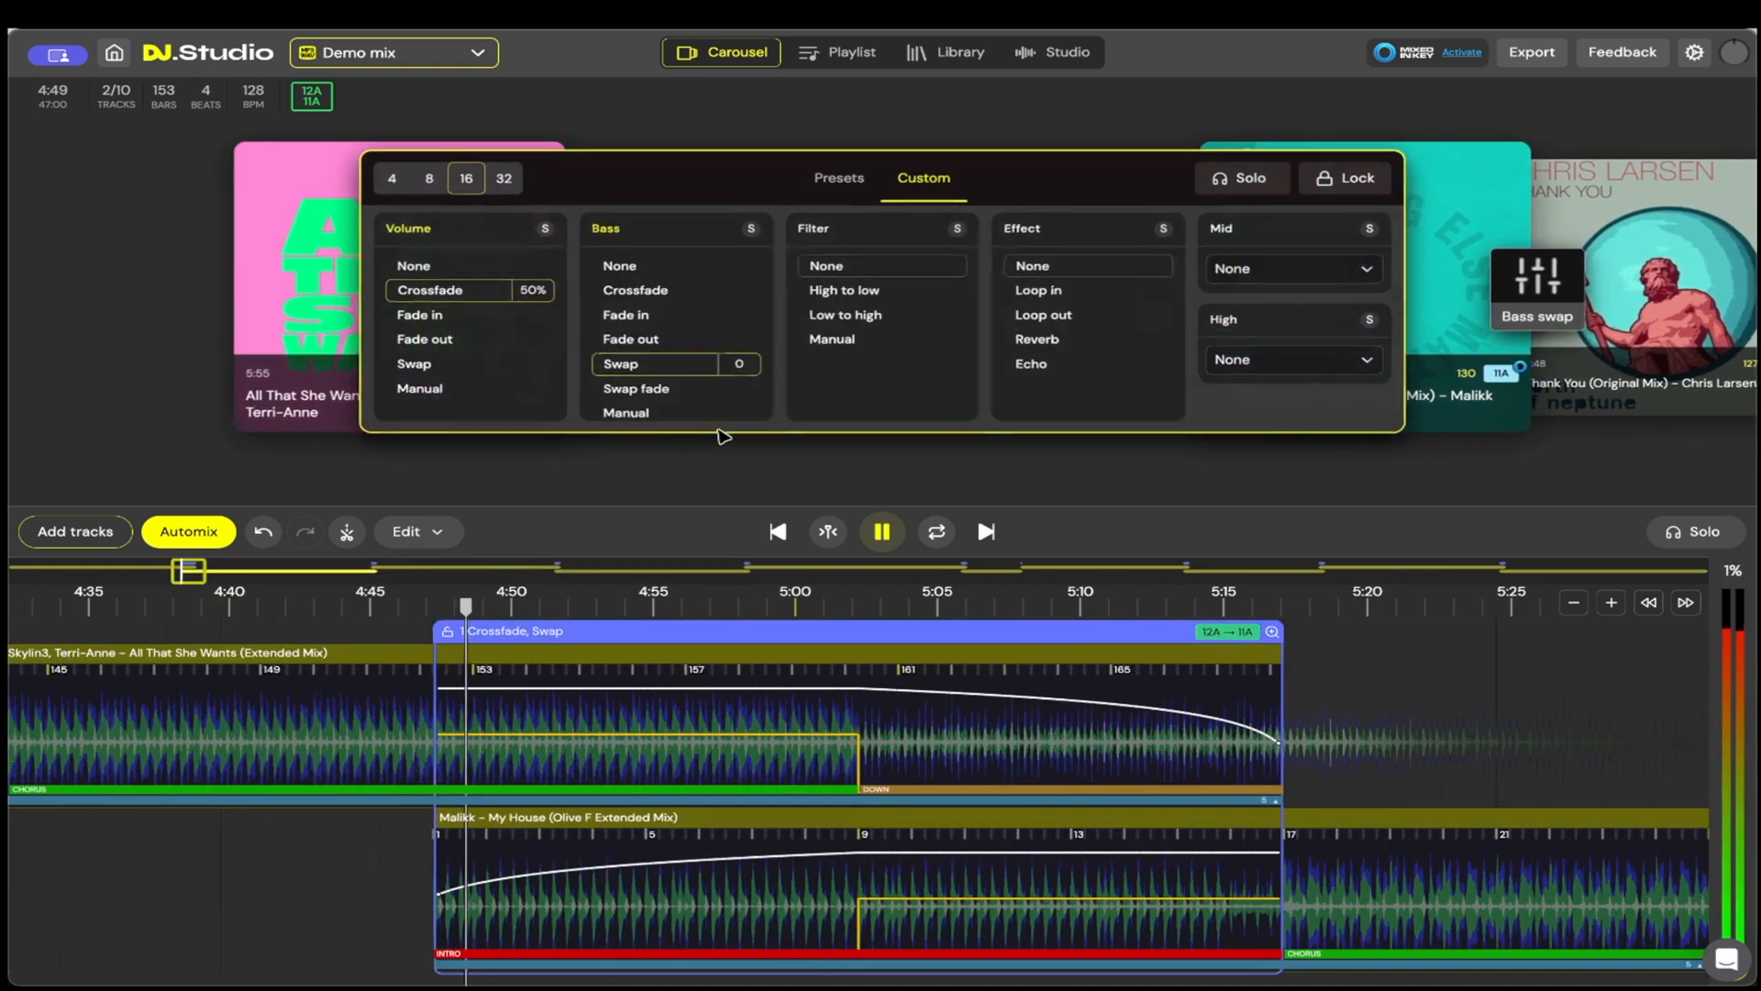
pyautogui.click(874, 536)
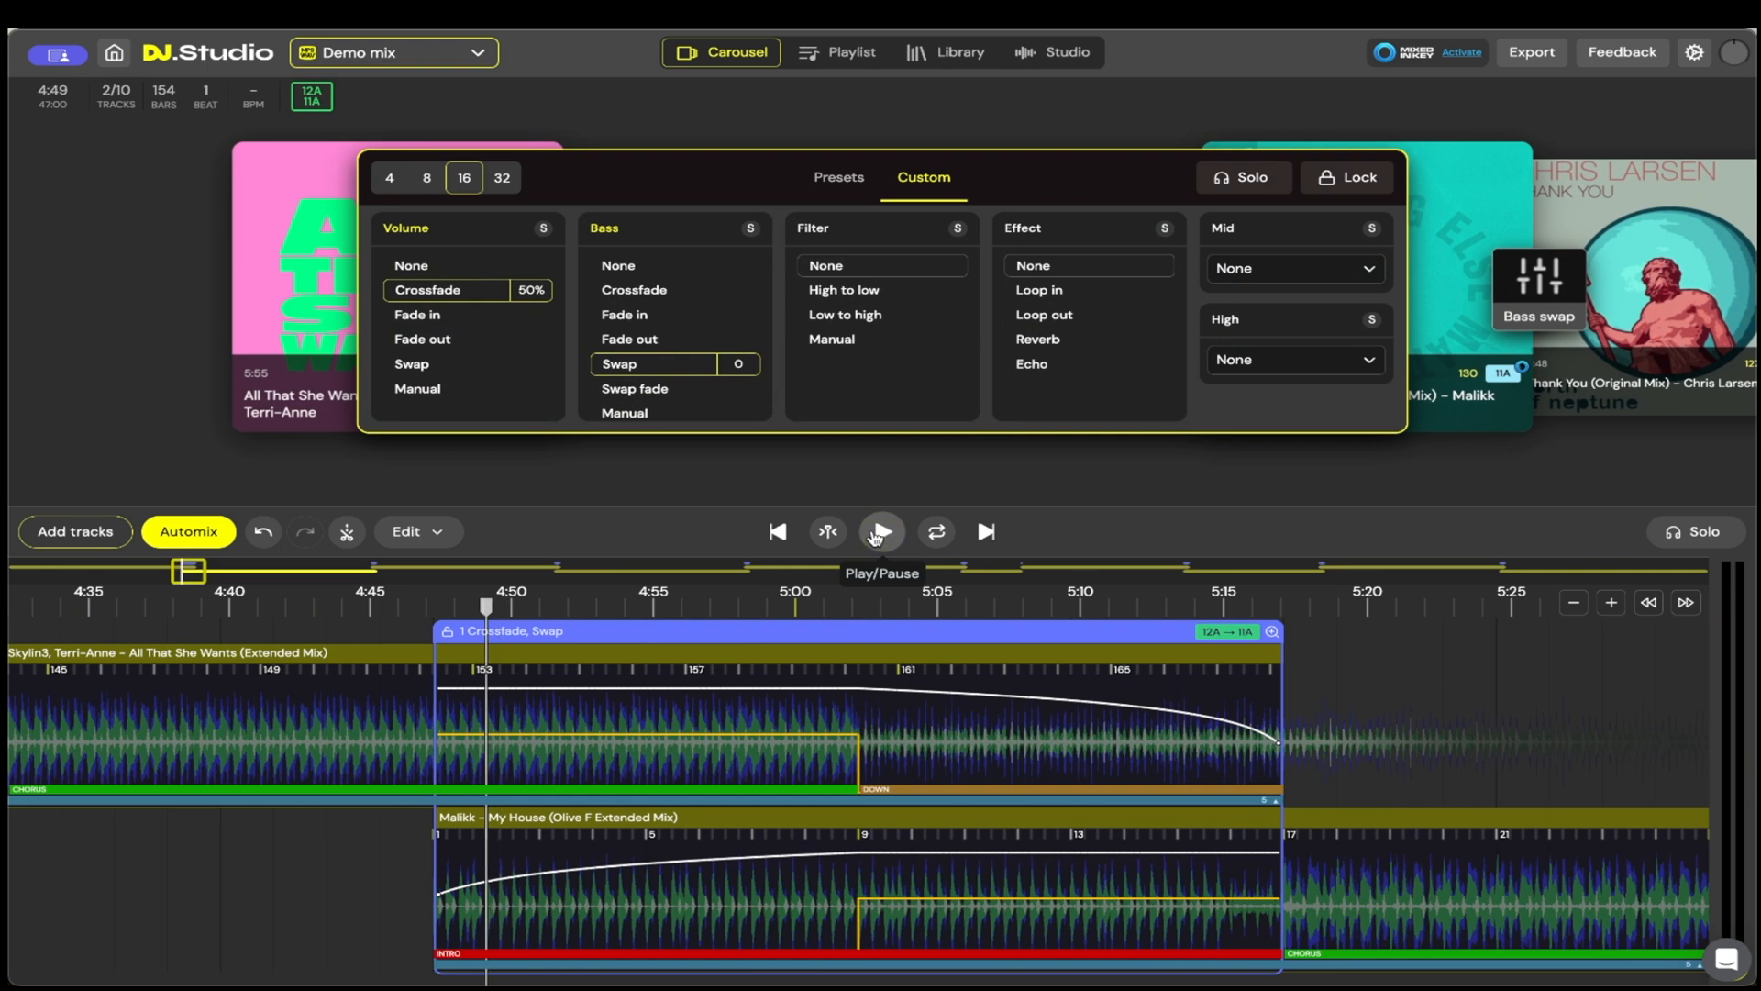
pyautogui.click(878, 536)
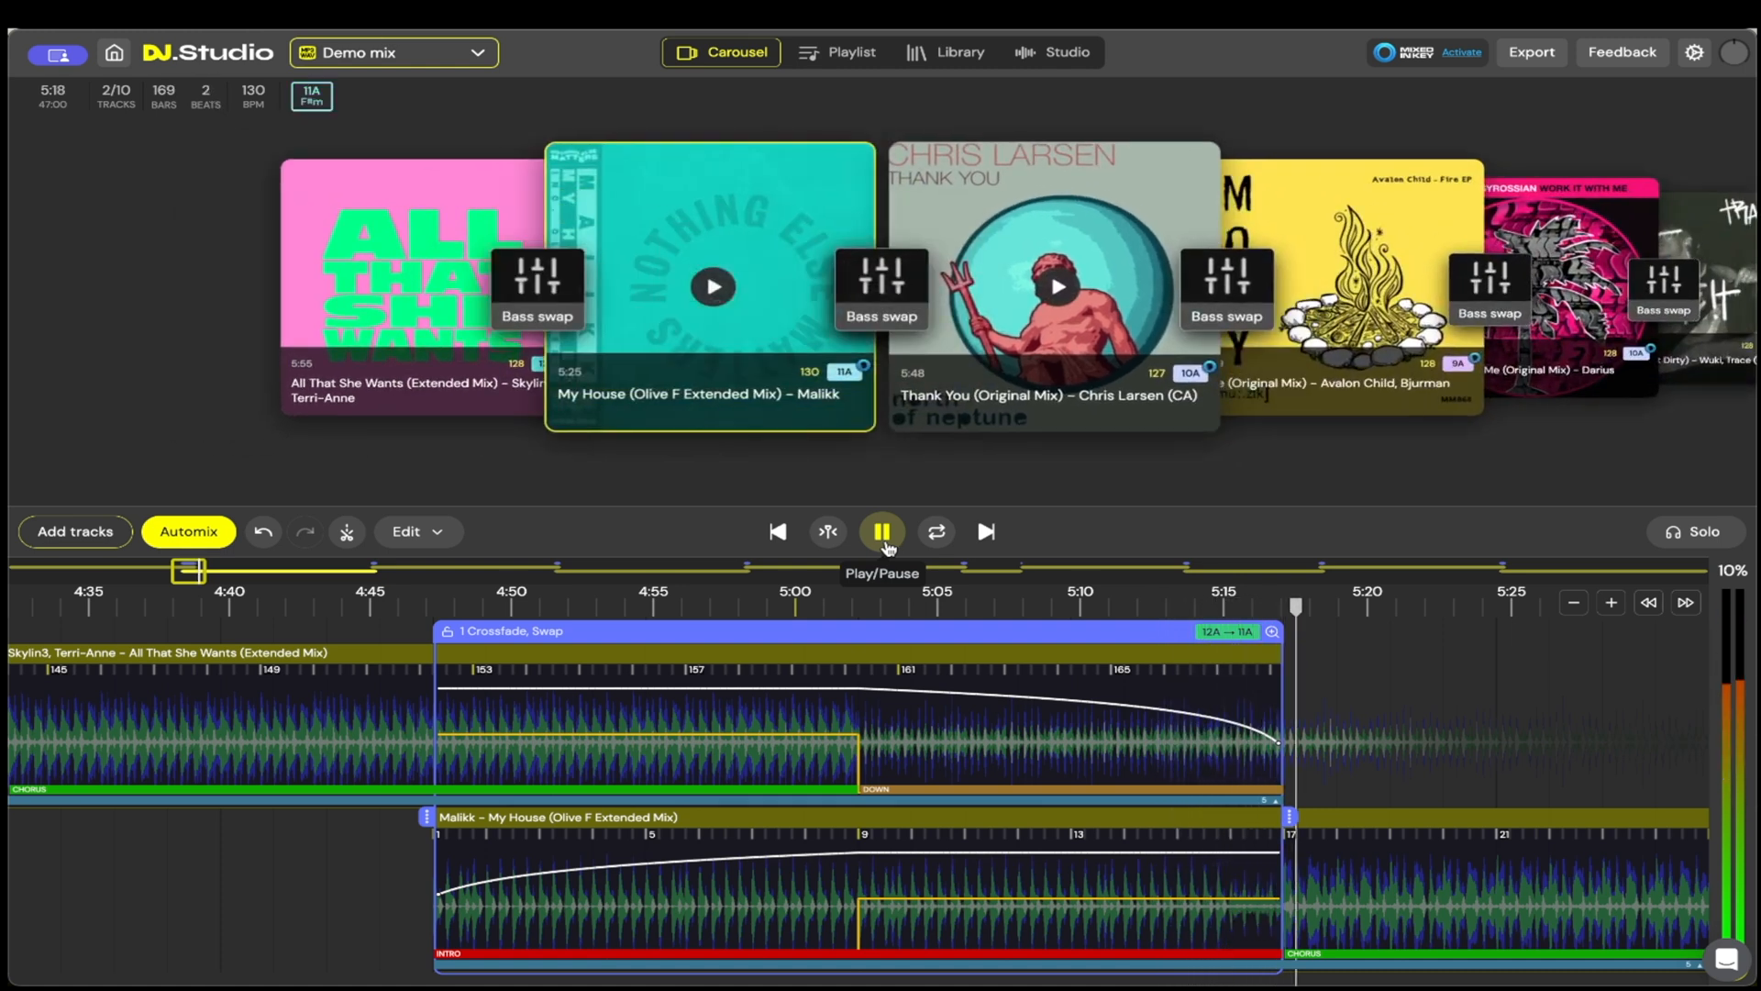
pyautogui.click(886, 543)
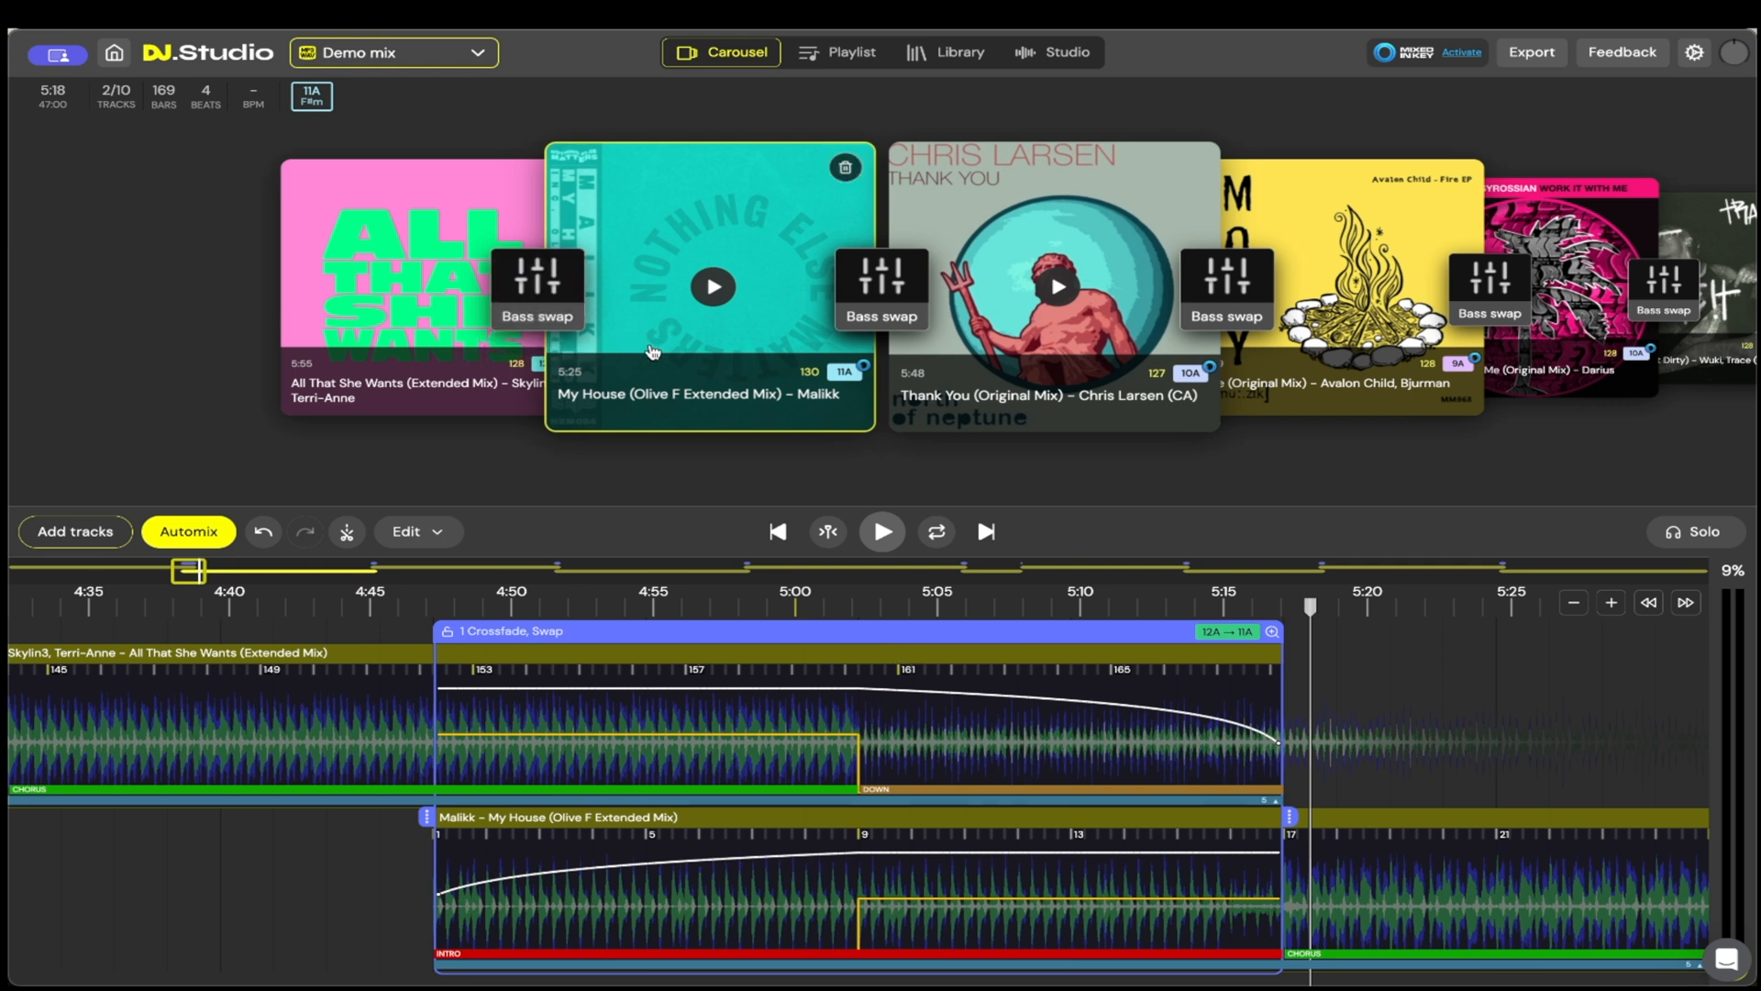
# Step: Examine how the tracks overlap on the timeline around the transition from All That She Wants to My House
pyautogui.scroll(-10, 1440, 659)
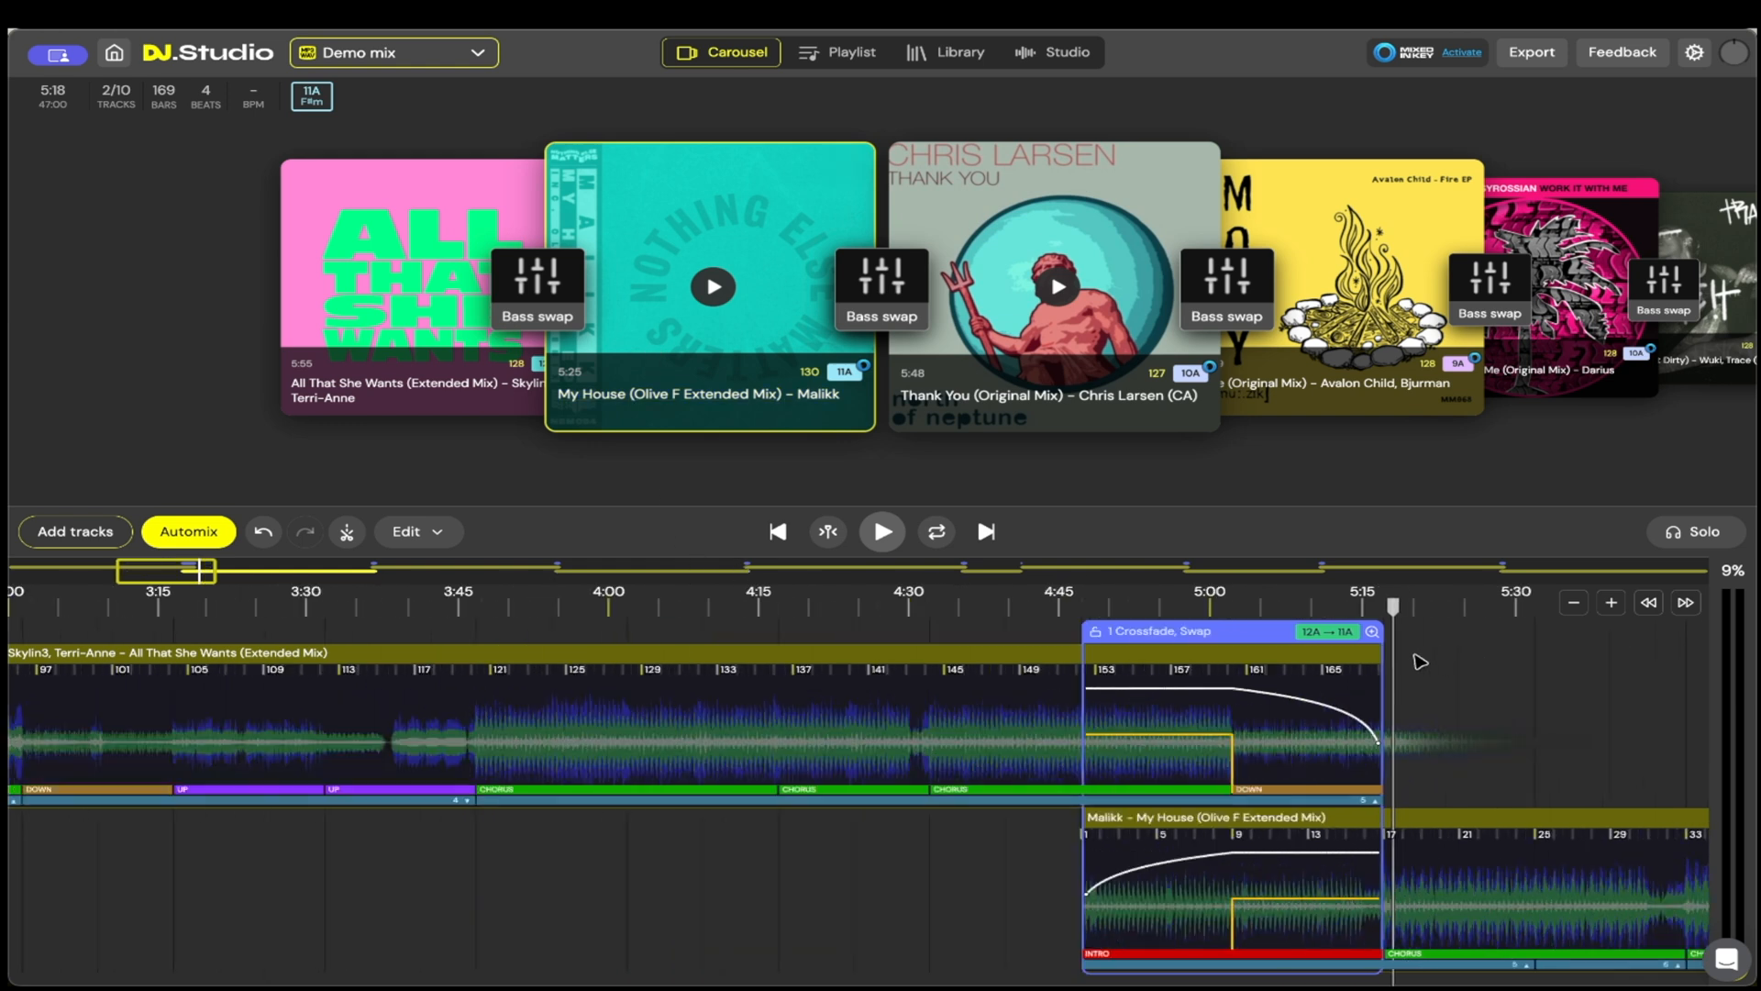
pyautogui.hscroll(5, 771, 674)
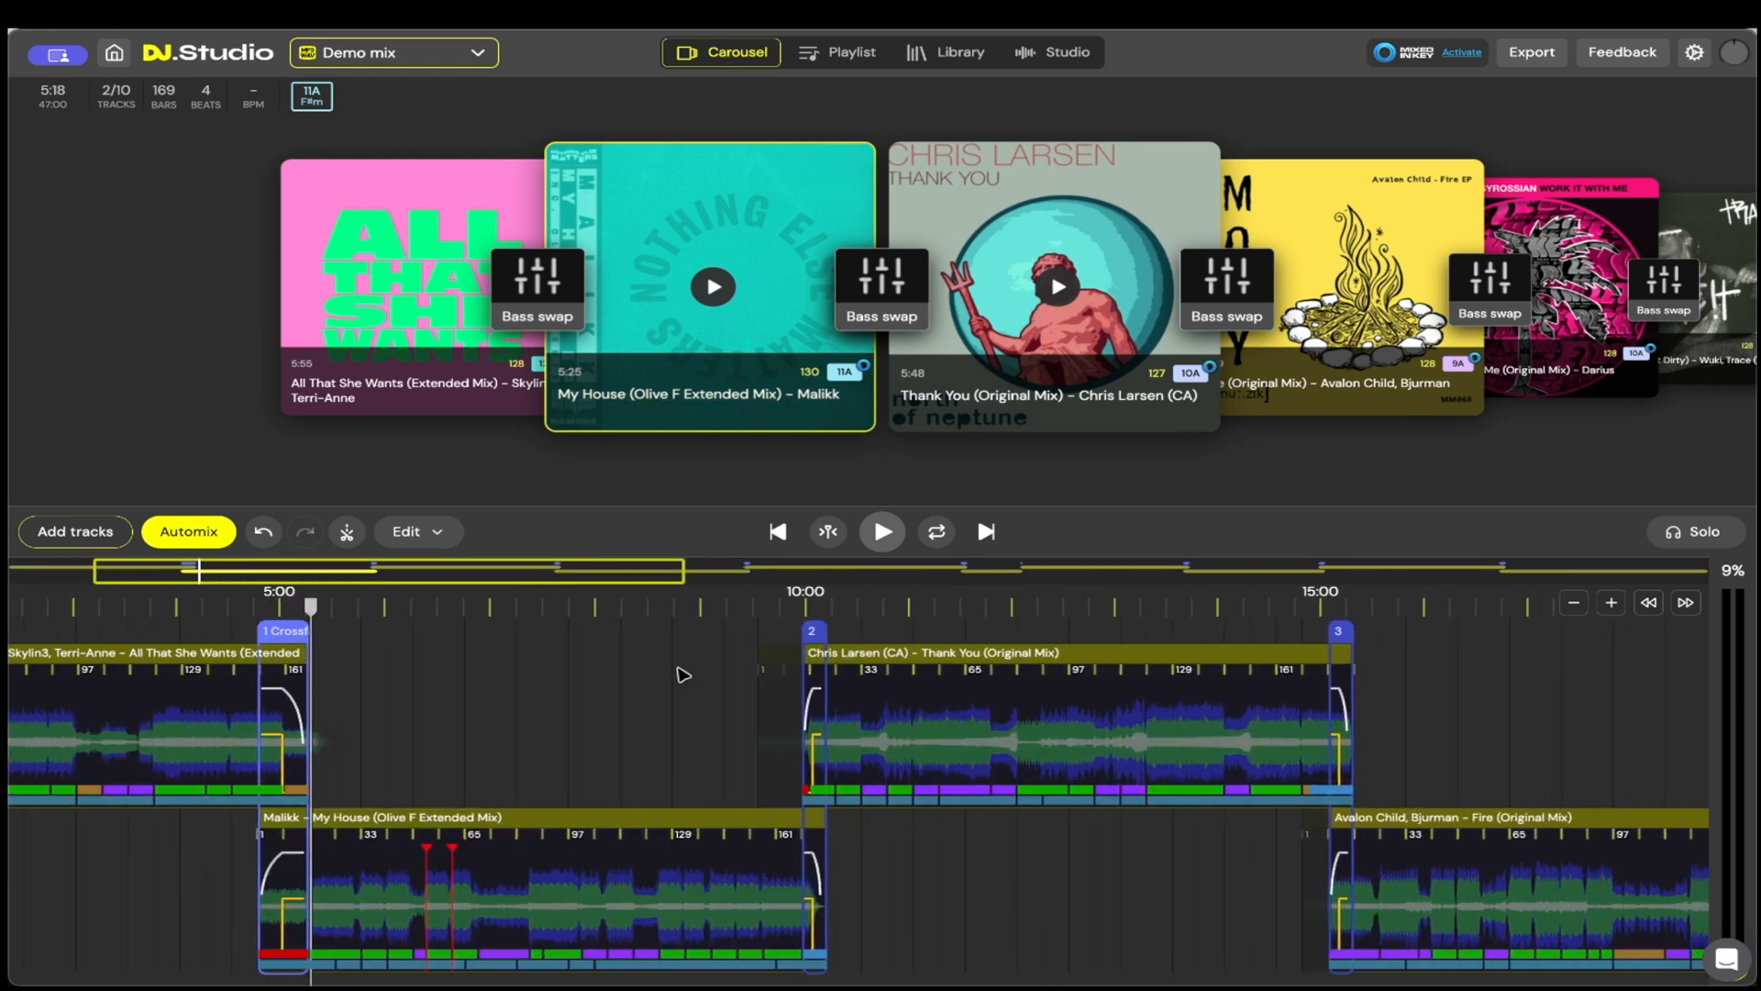
pyautogui.hscroll(10, 1284, 706)
pyautogui.hscroll(-11, 1046, 702)
pyautogui.hscroll(-5, 697, 674)
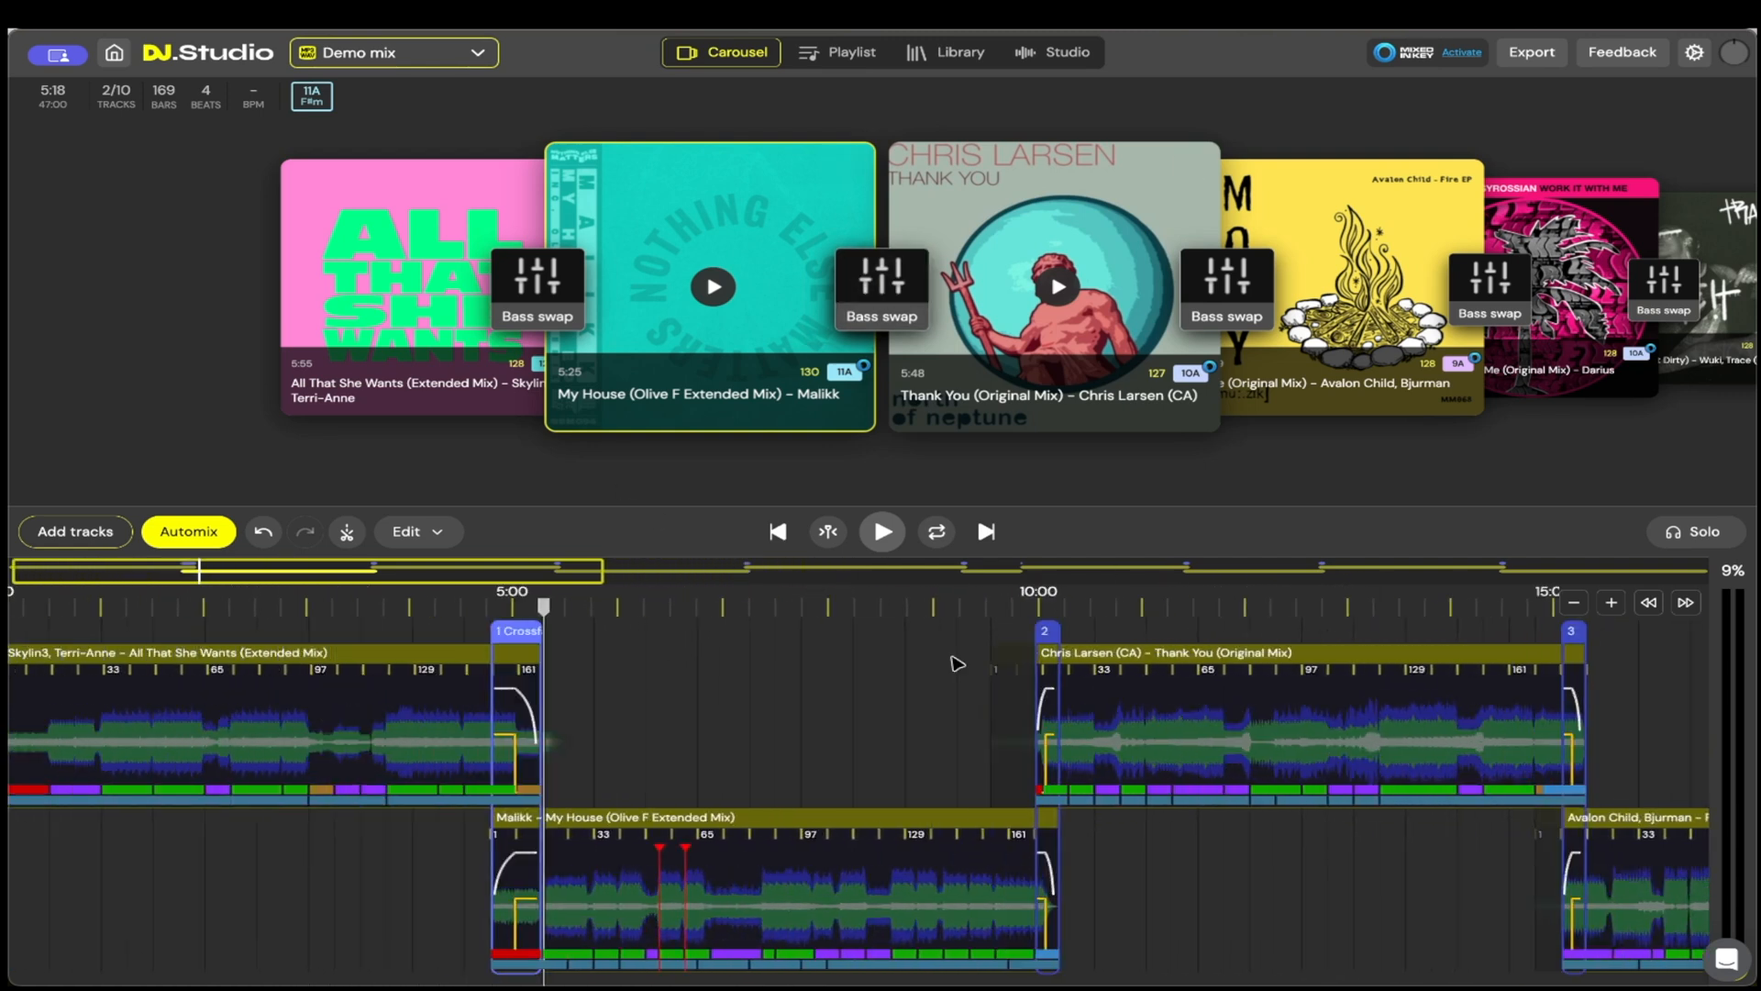
pyautogui.scroll(10, 688, 672)
pyautogui.hscroll(-10, 499, 681)
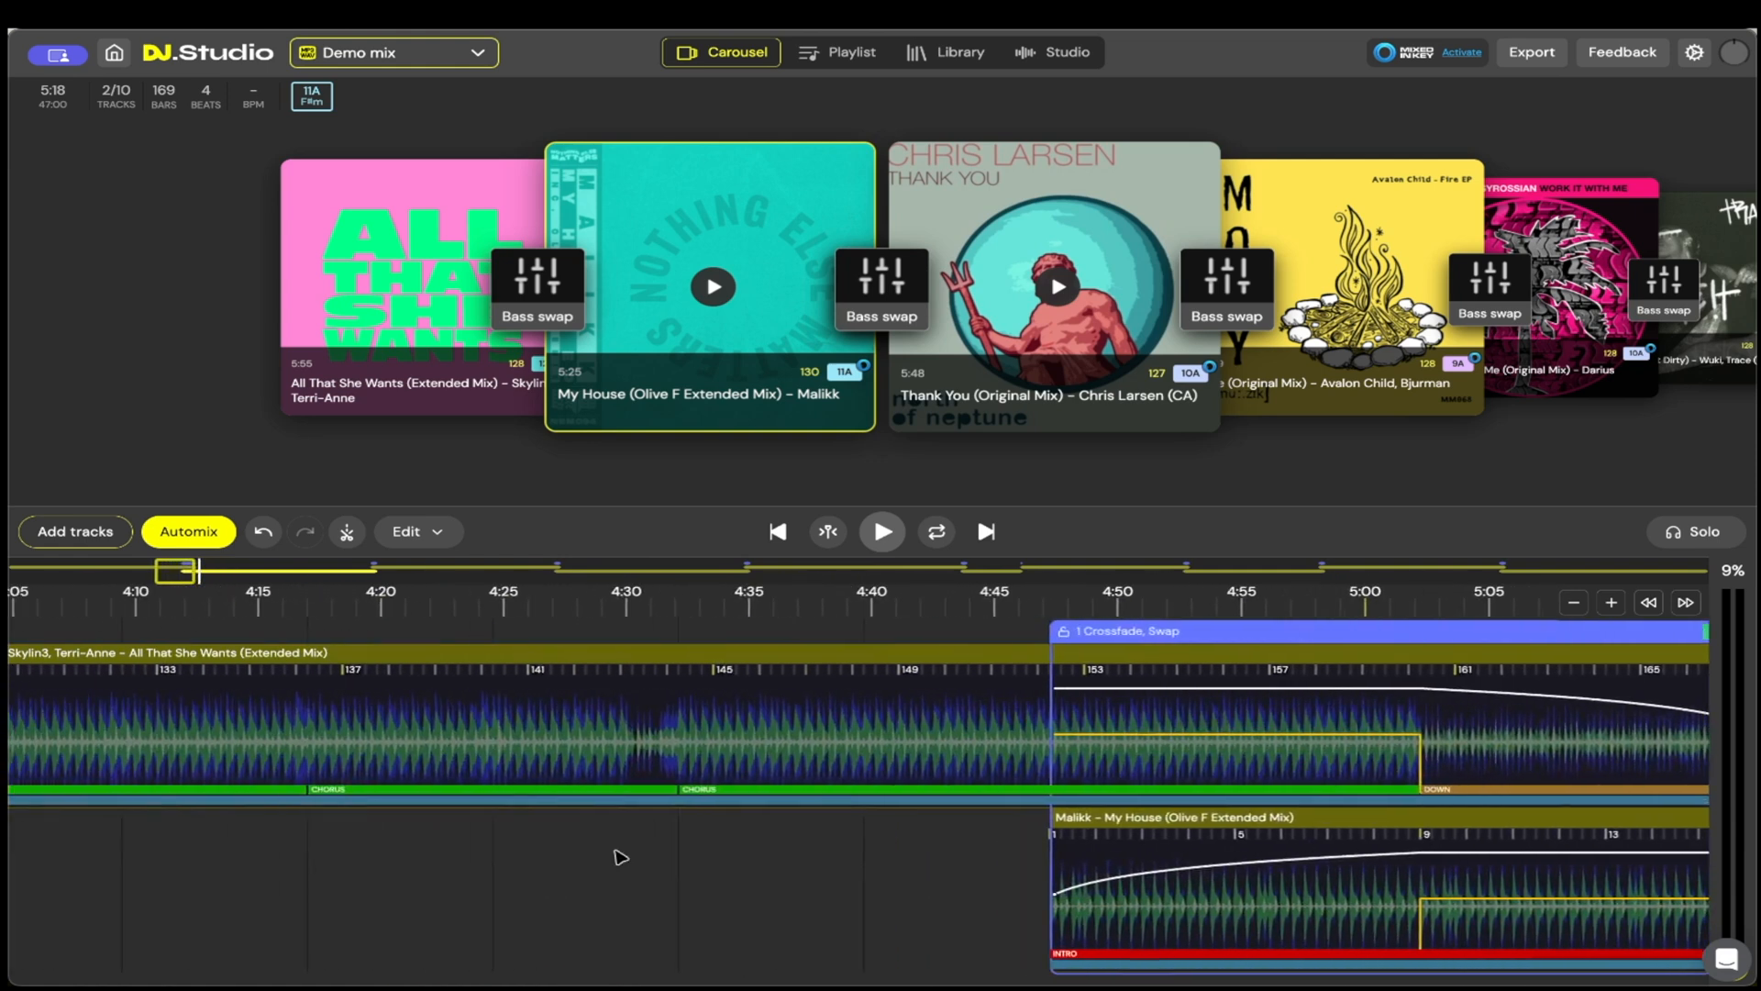
pyautogui.hscroll(4, 539, 857)
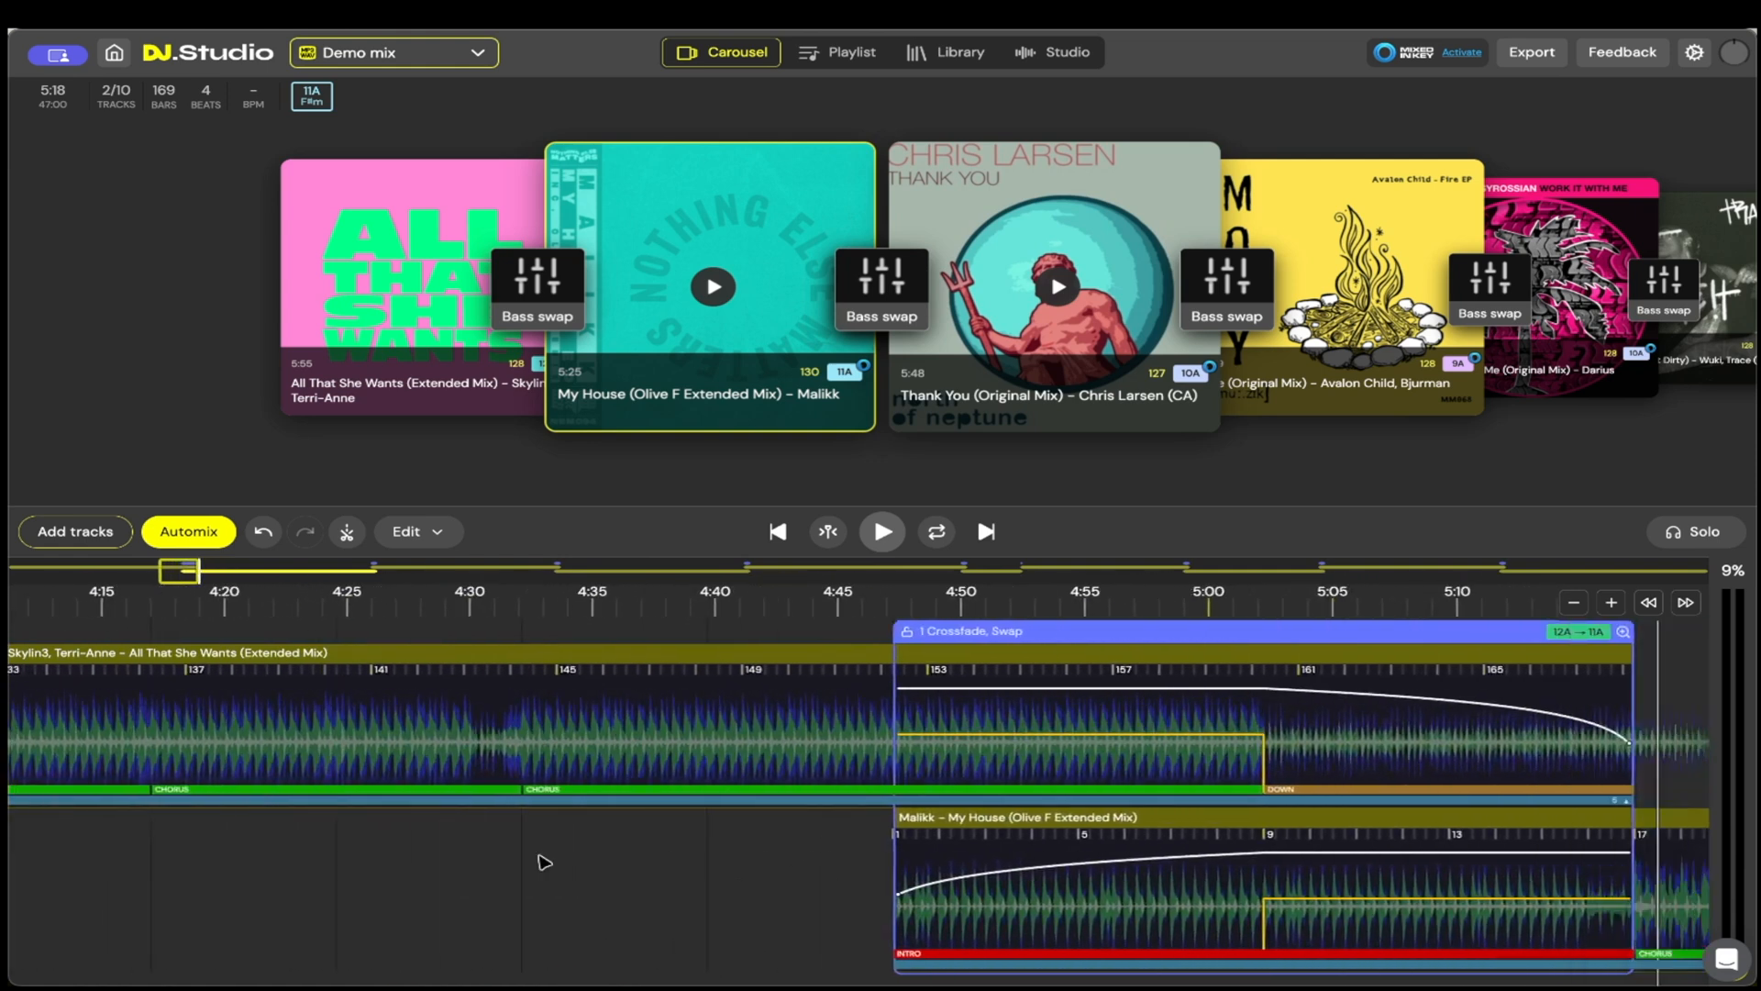
pyautogui.scroll(-1, 876, 734)
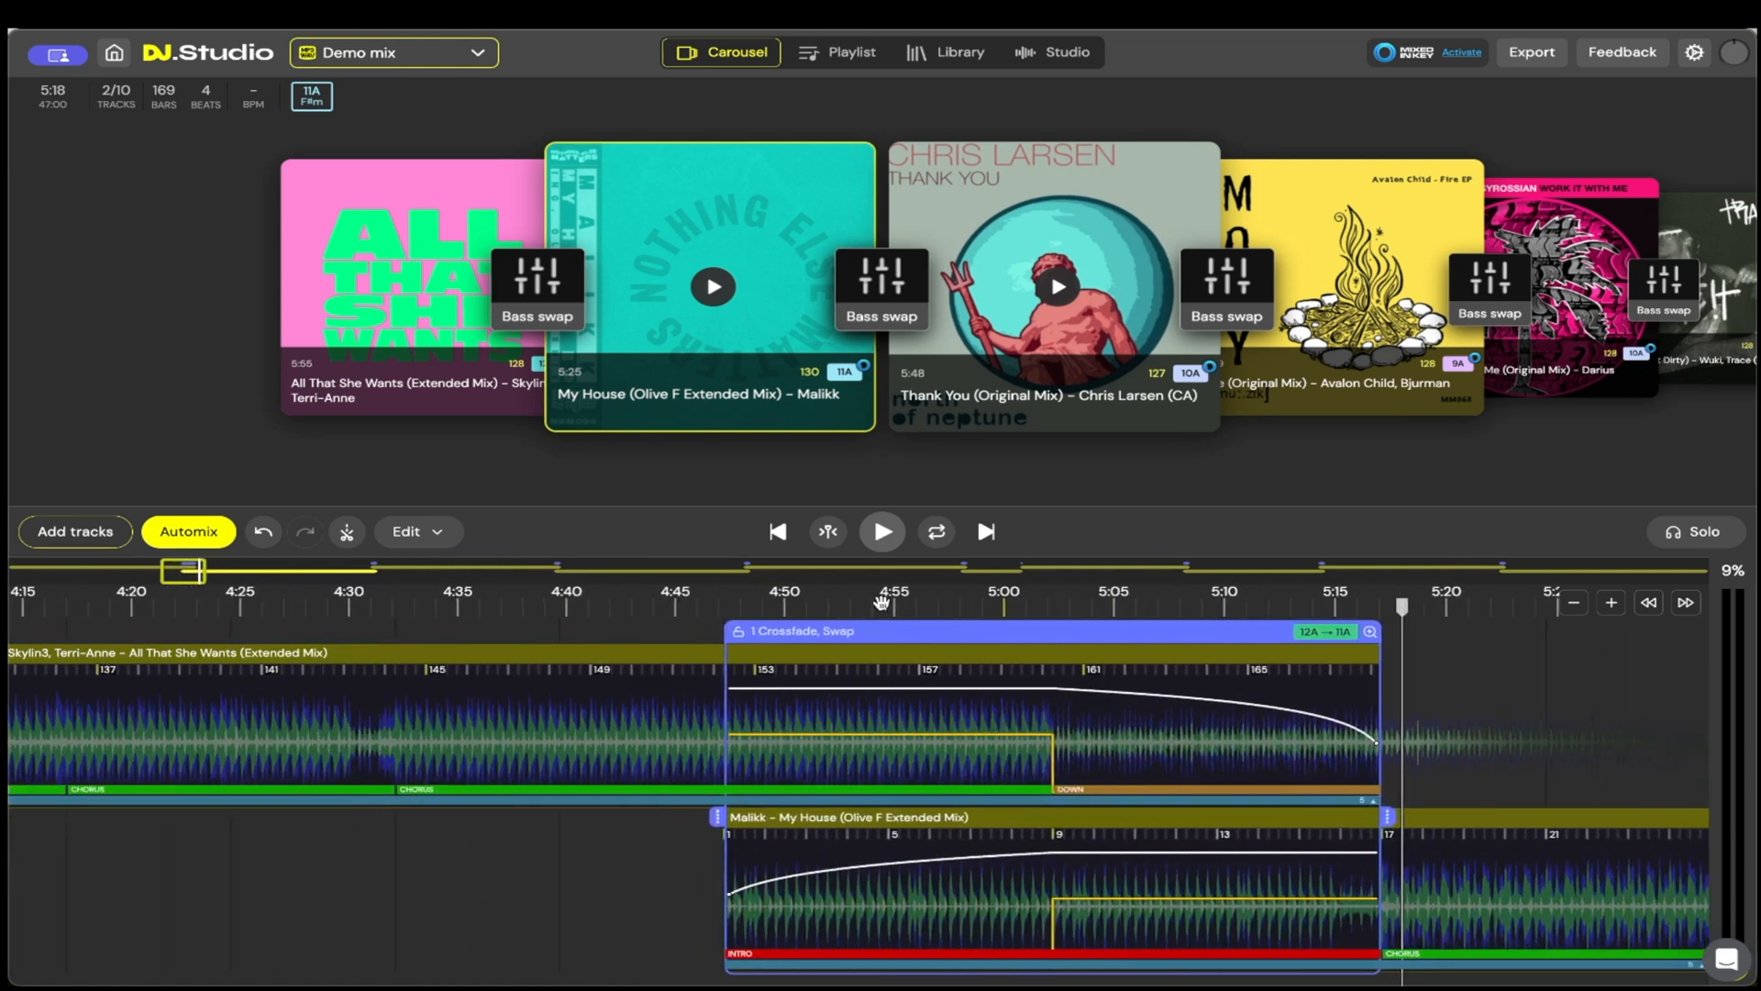
# Step: Open the transition presets between All That She Wants and My House, and try Crossfade in place of Bass swap
pyautogui.click(547, 301)
pyautogui.click(882, 531)
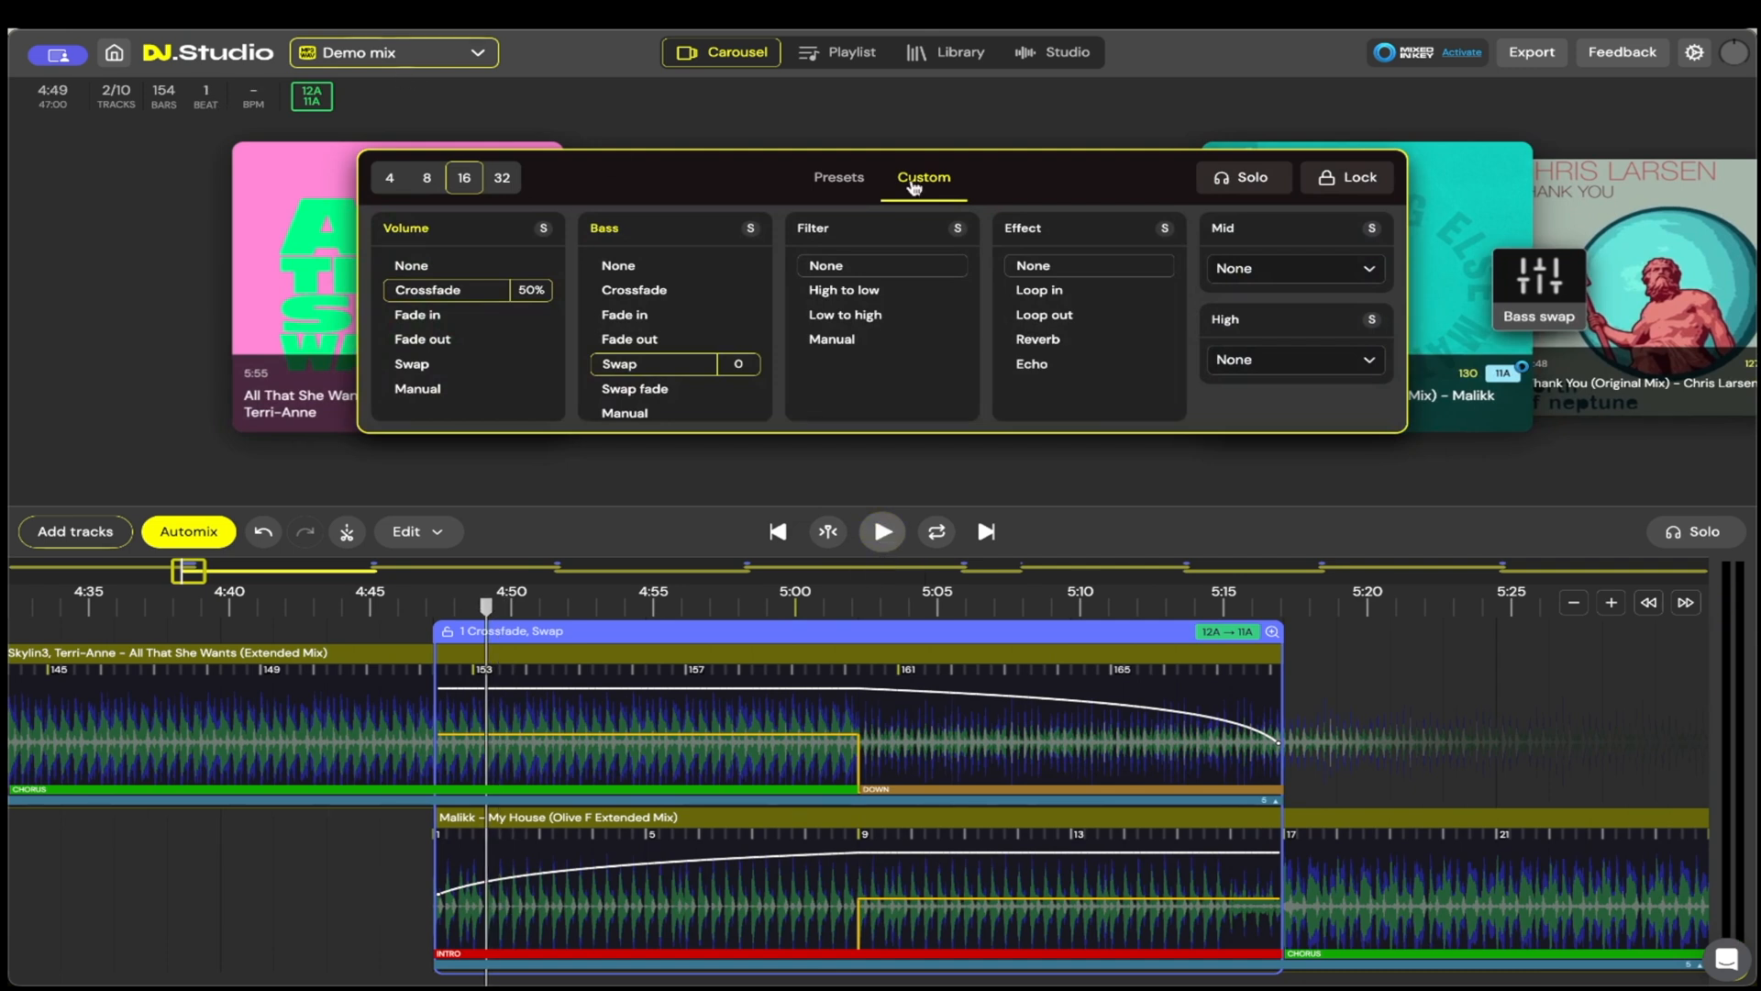
pyautogui.click(842, 179)
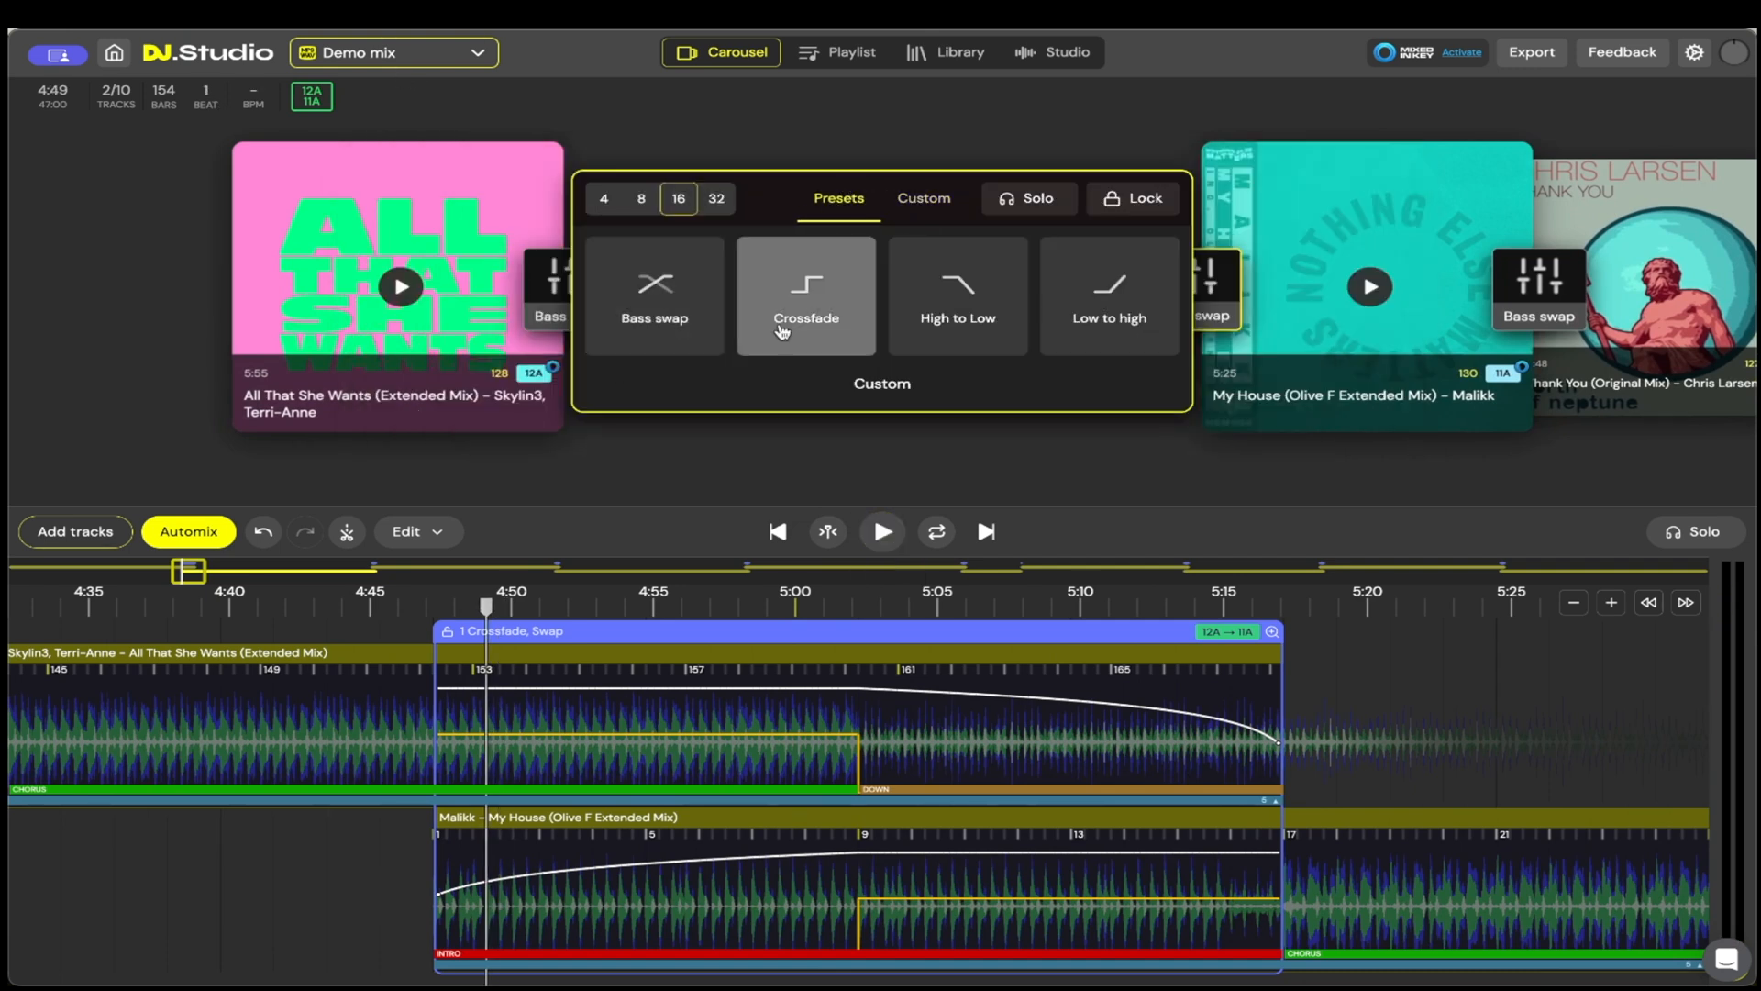
pyautogui.click(787, 317)
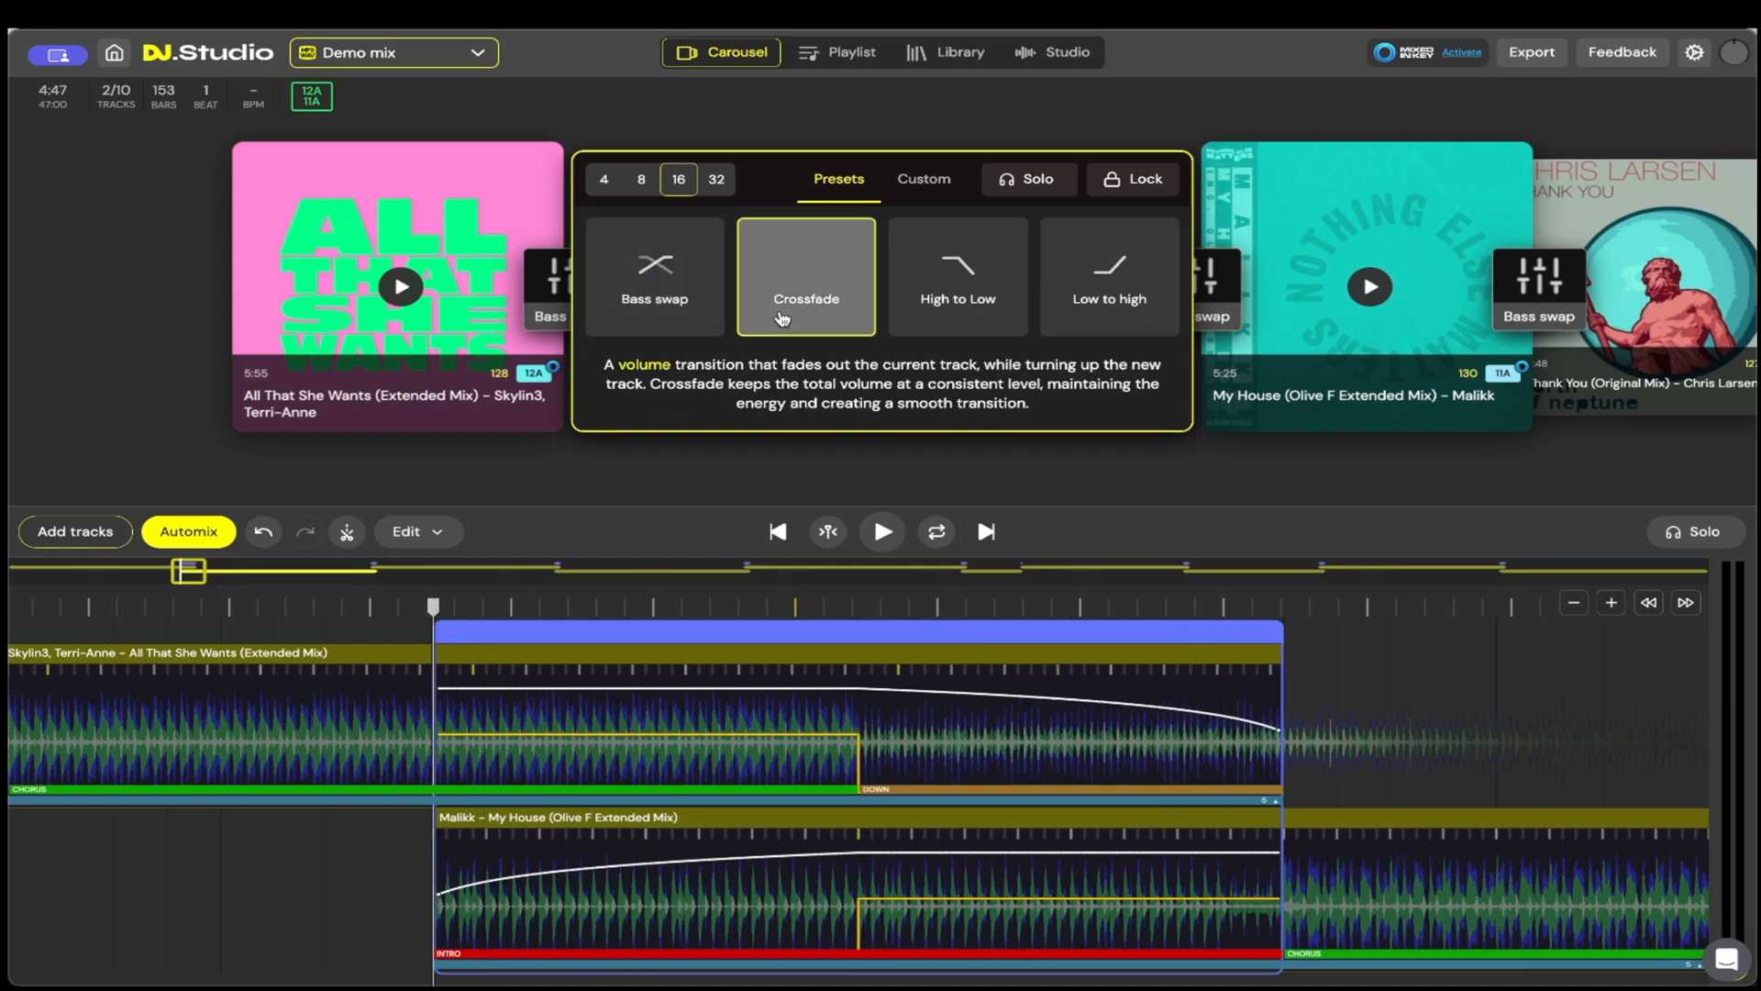
pyautogui.click(828, 531)
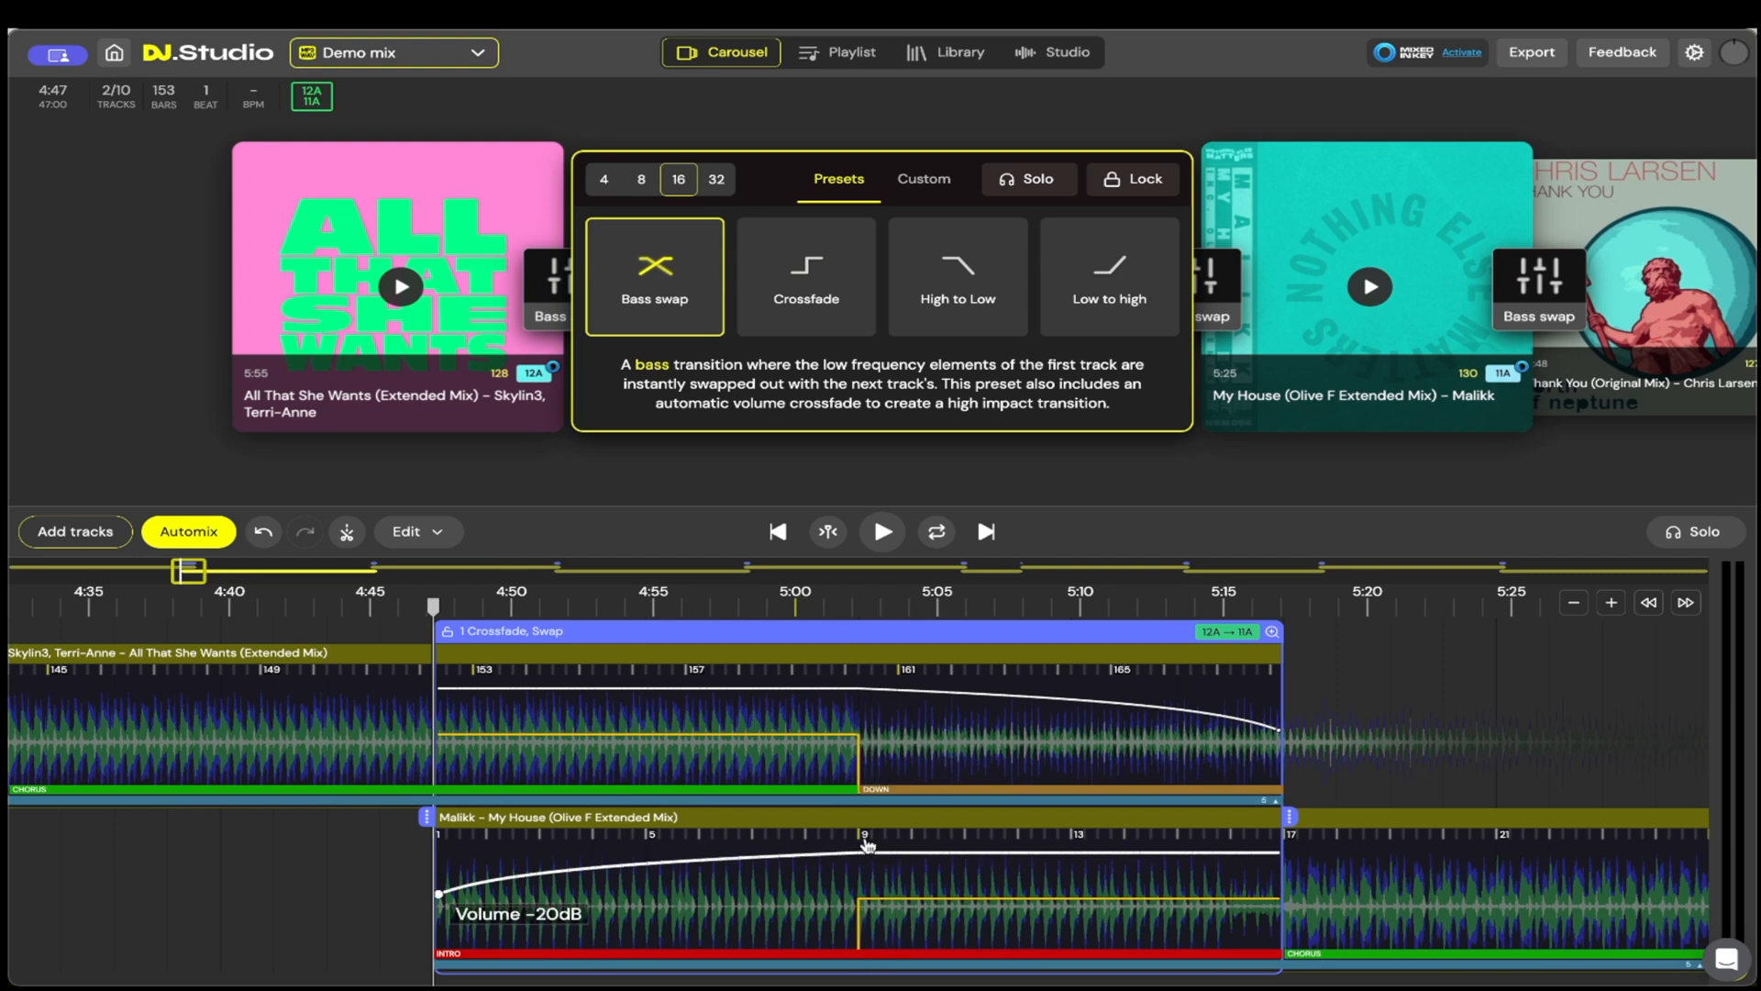
# Step: Try the Crossfade, High to Low and Low to high presets on the transition, and restore Bass swap
pyautogui.click(812, 280)
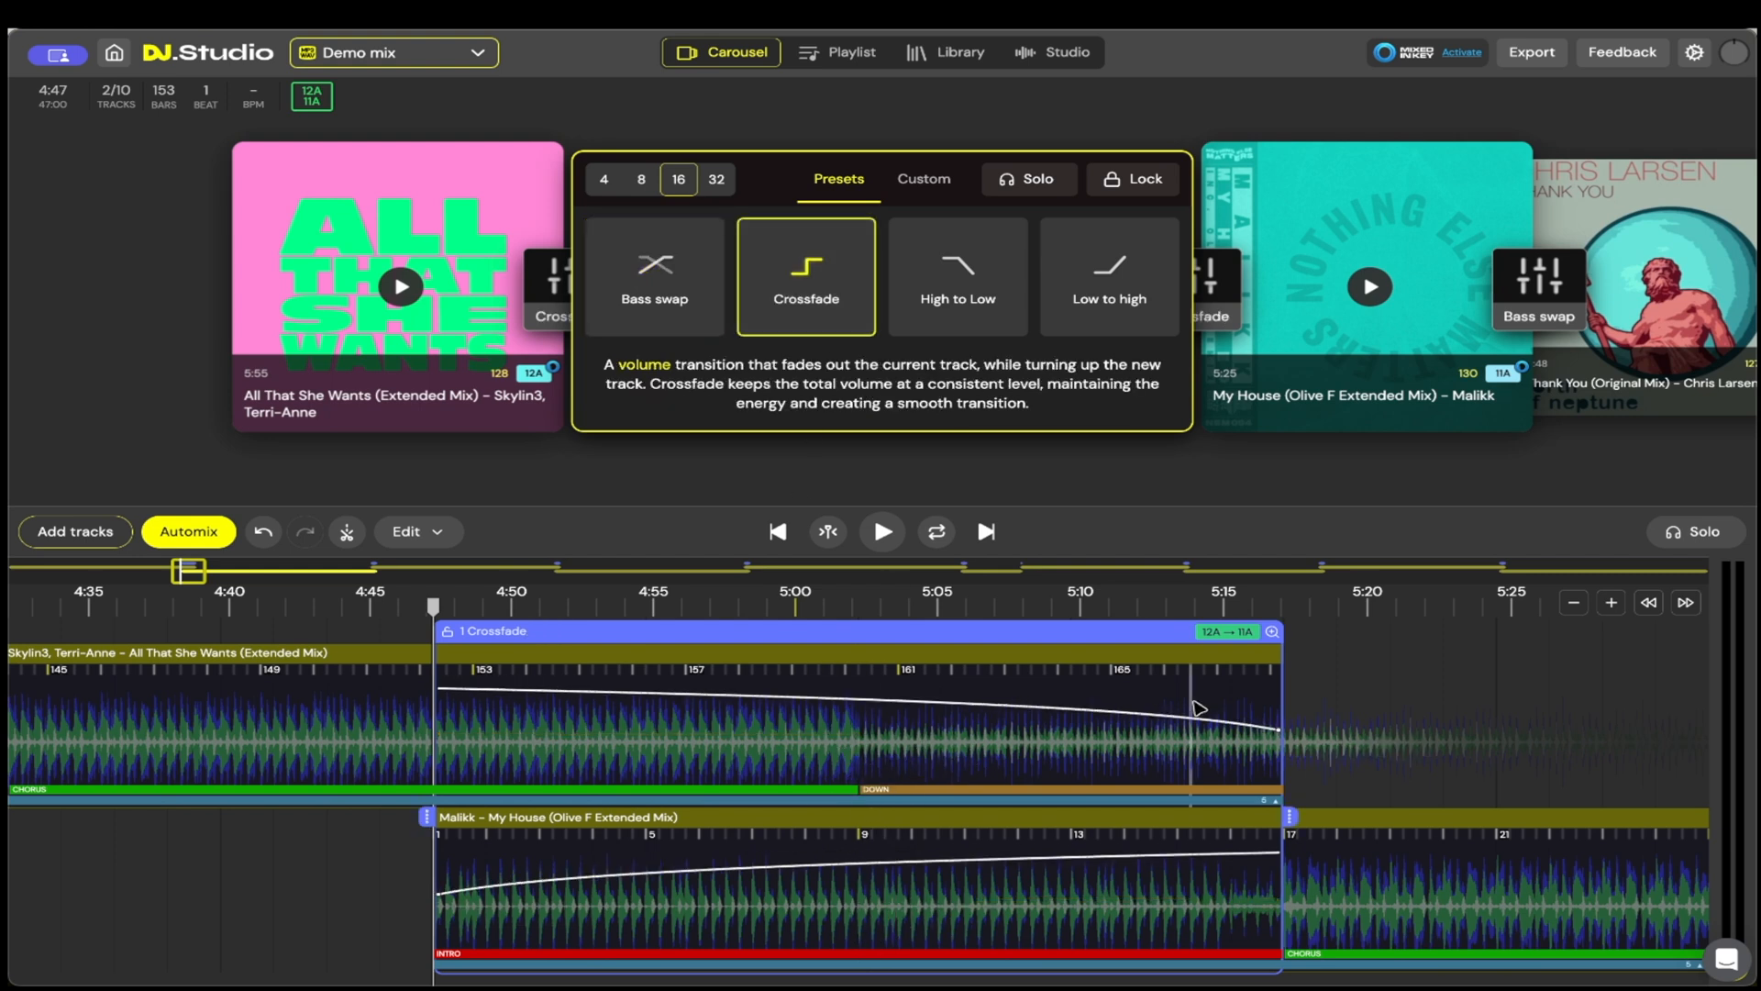
pyautogui.click(944, 284)
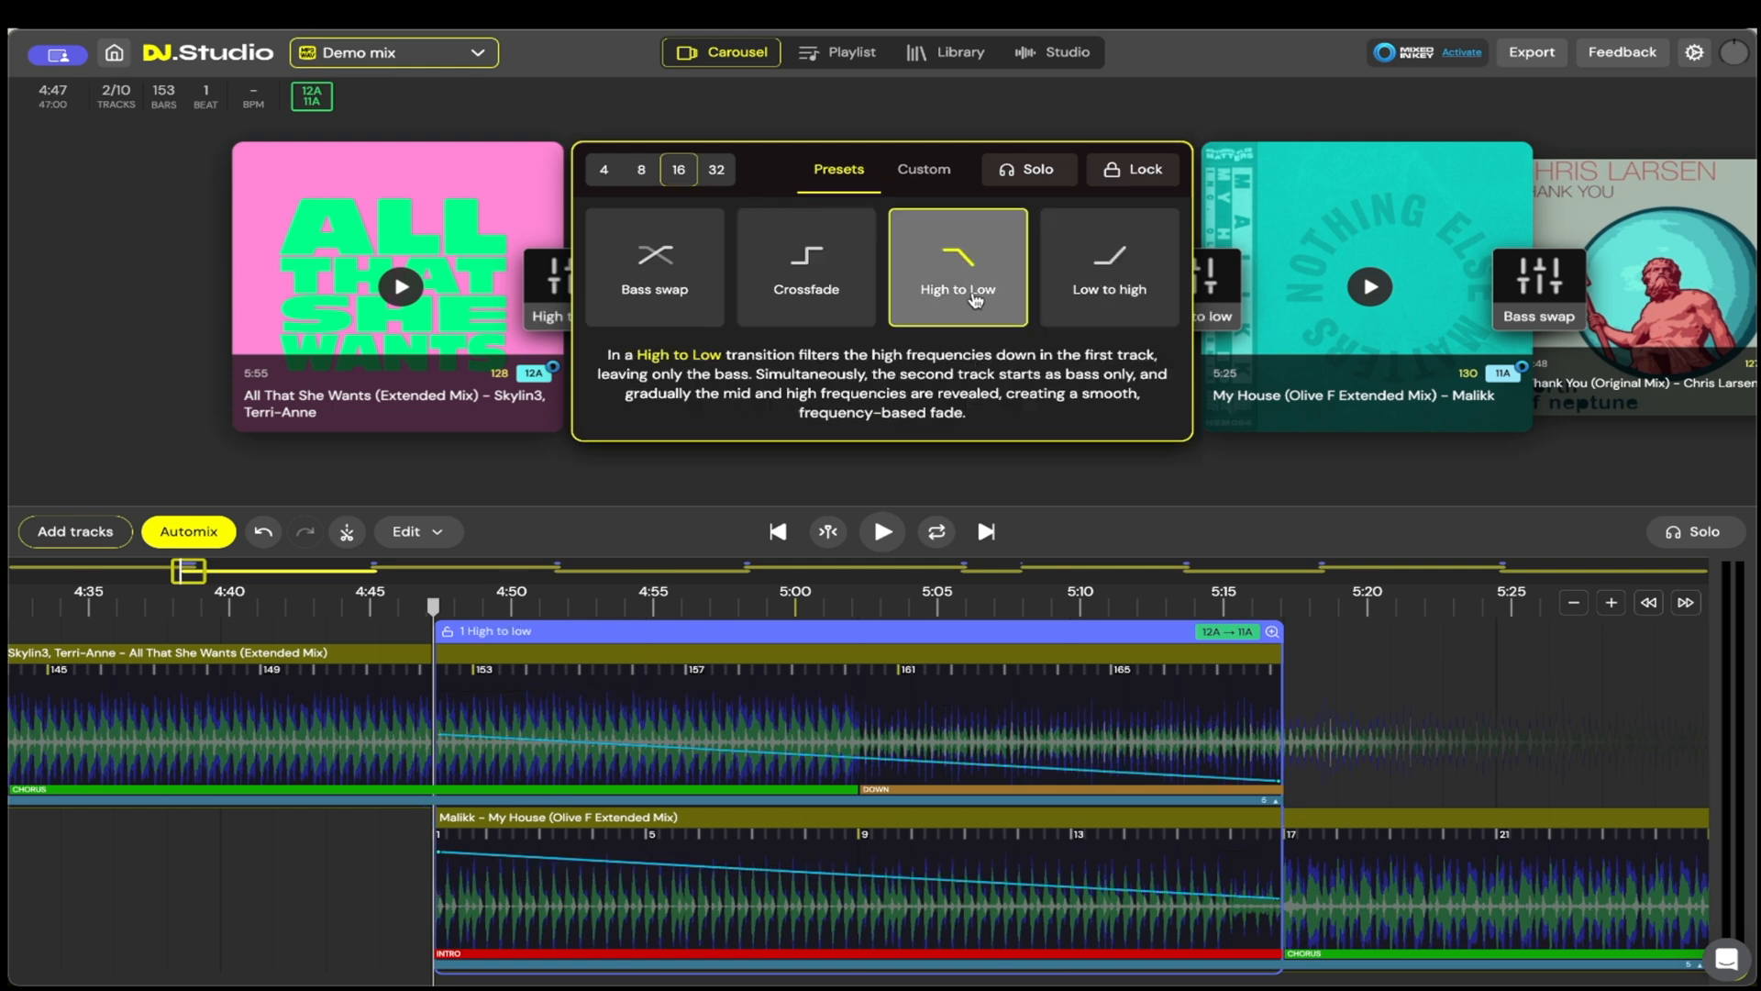
pyautogui.click(1085, 296)
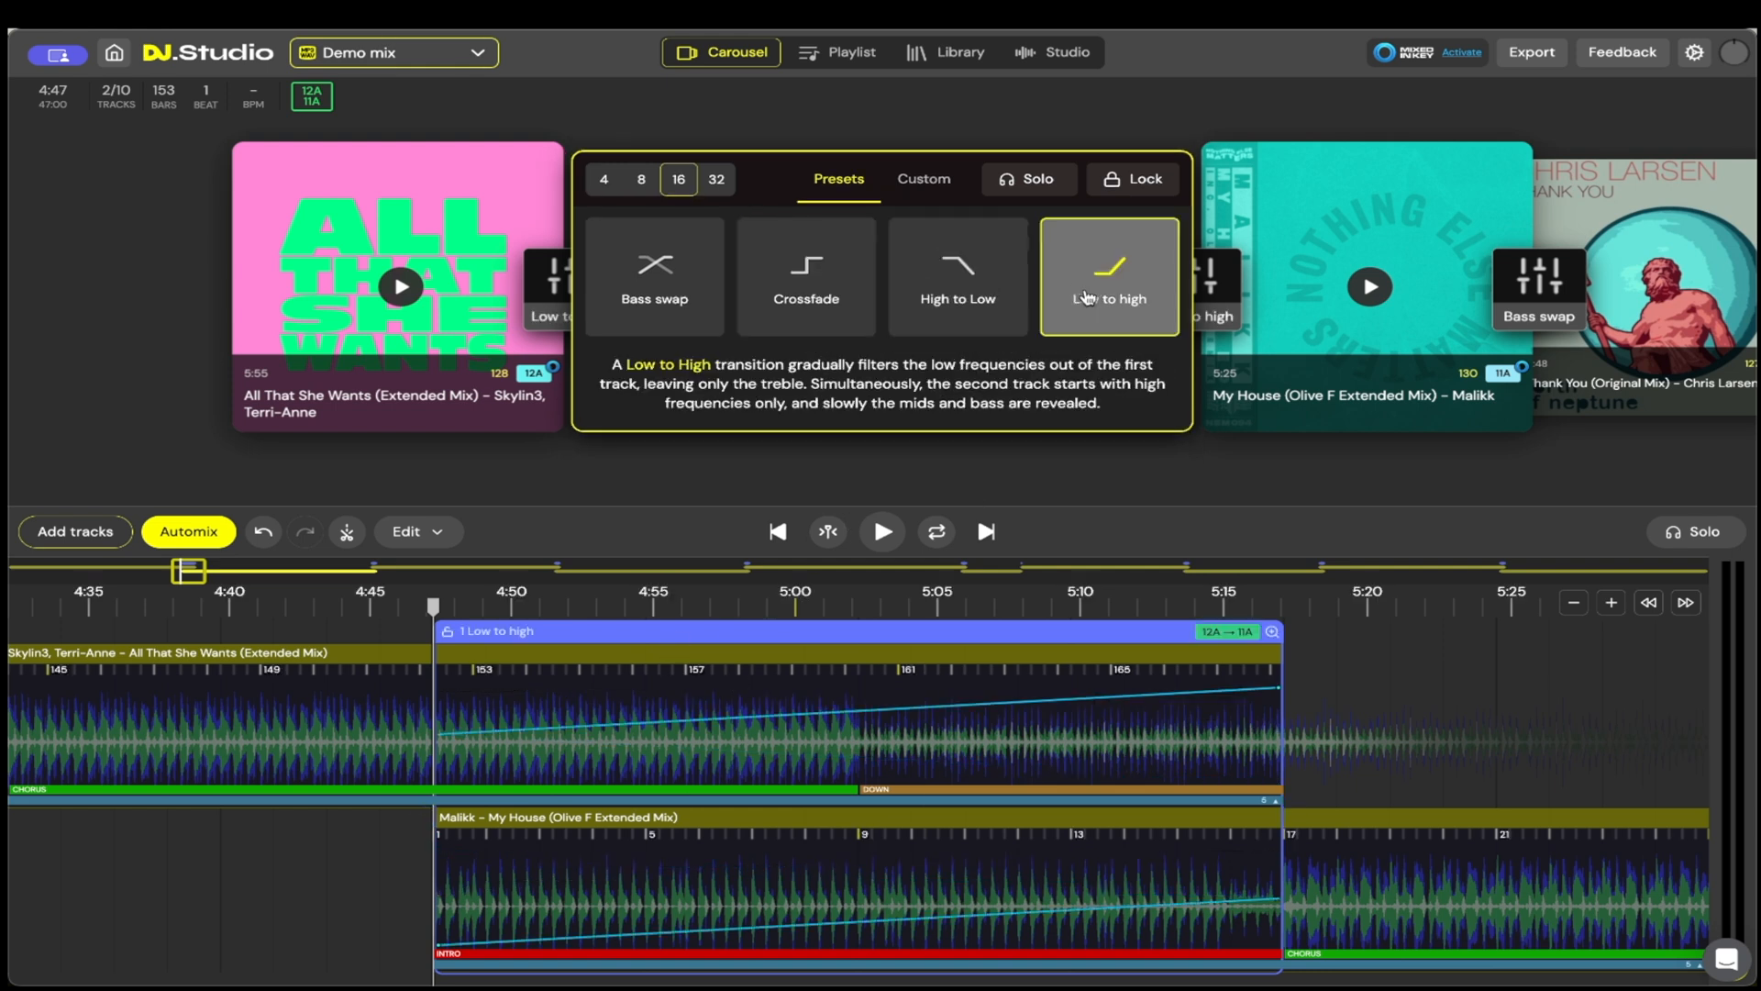
pyautogui.click(958, 285)
pyautogui.click(806, 284)
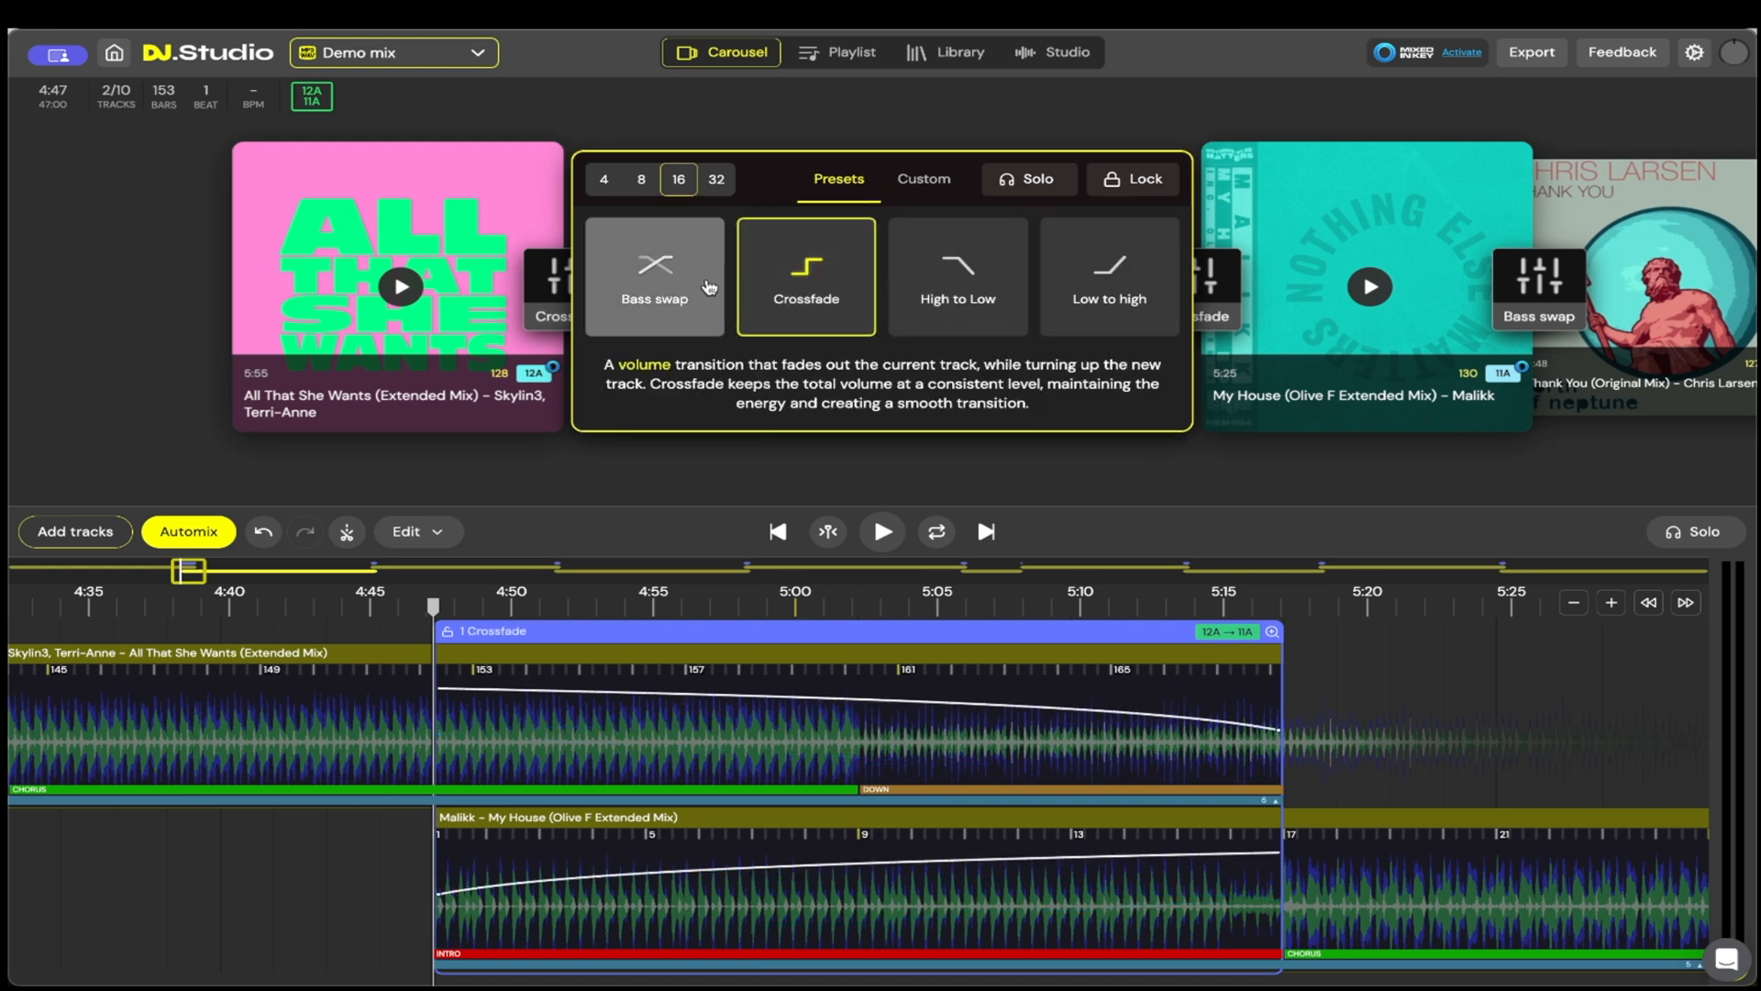
pyautogui.click(710, 288)
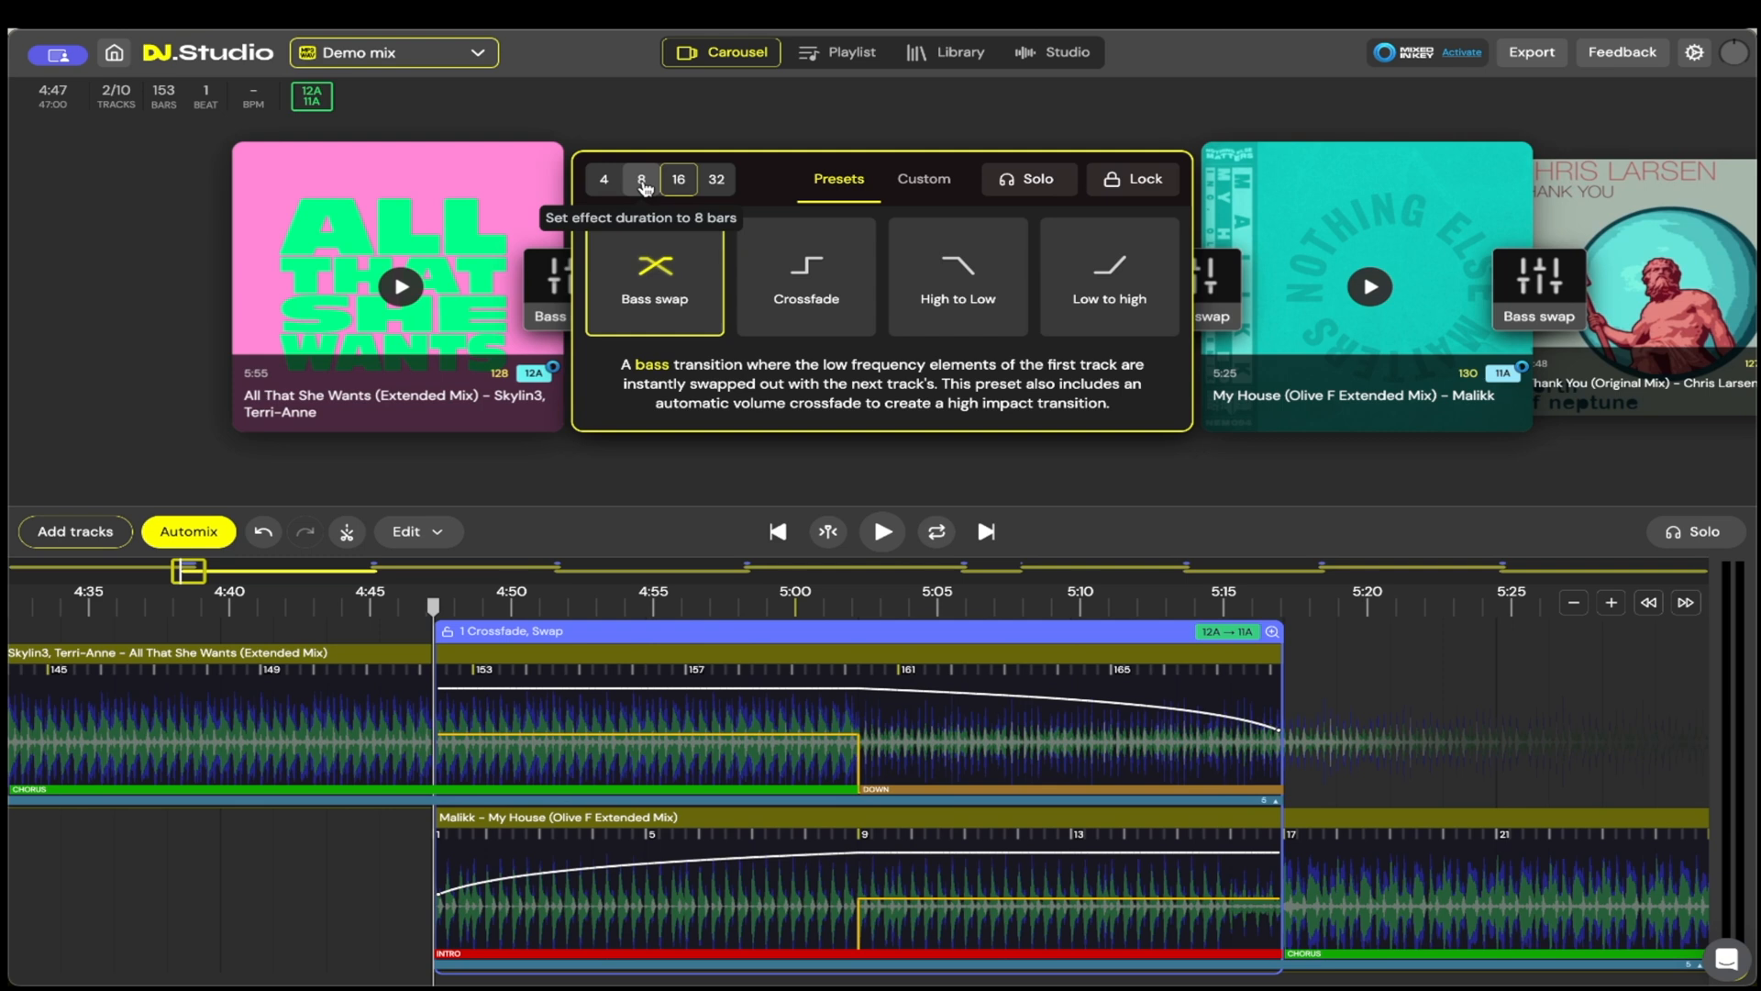
# Step: Try durations of 8 and 32 bars for the bass swap transition, and set it back to 16 bars
pyautogui.click(645, 188)
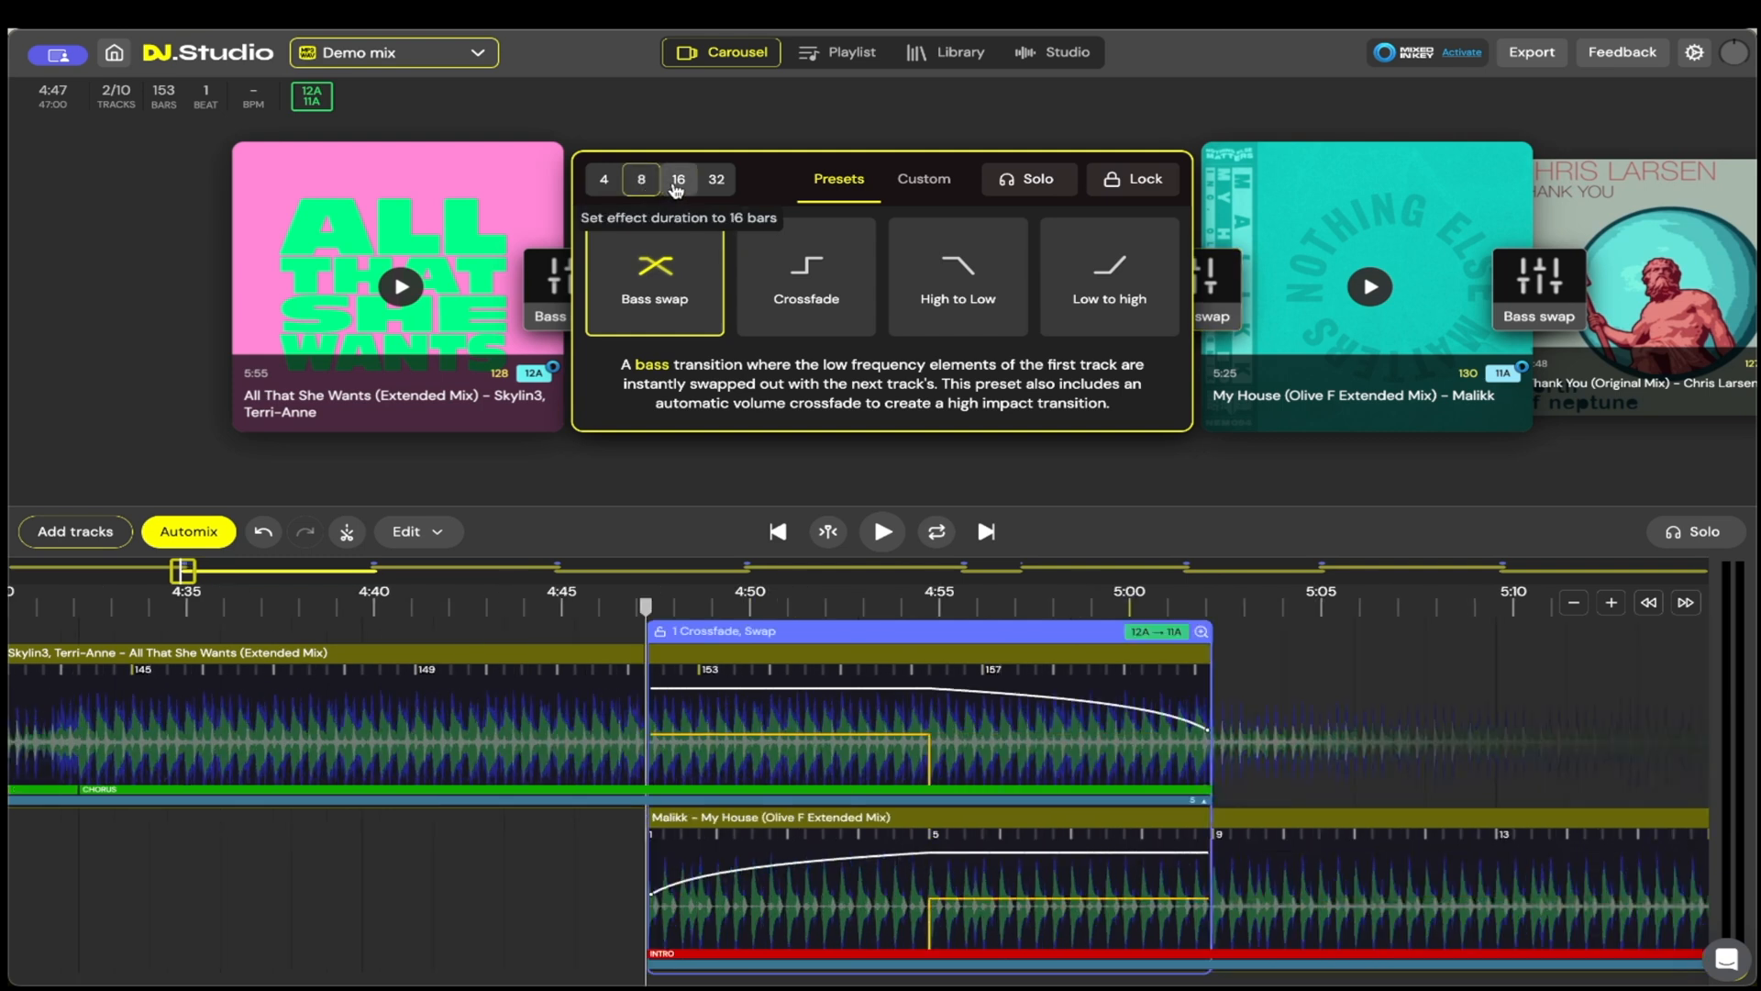
pyautogui.click(676, 190)
pyautogui.click(717, 179)
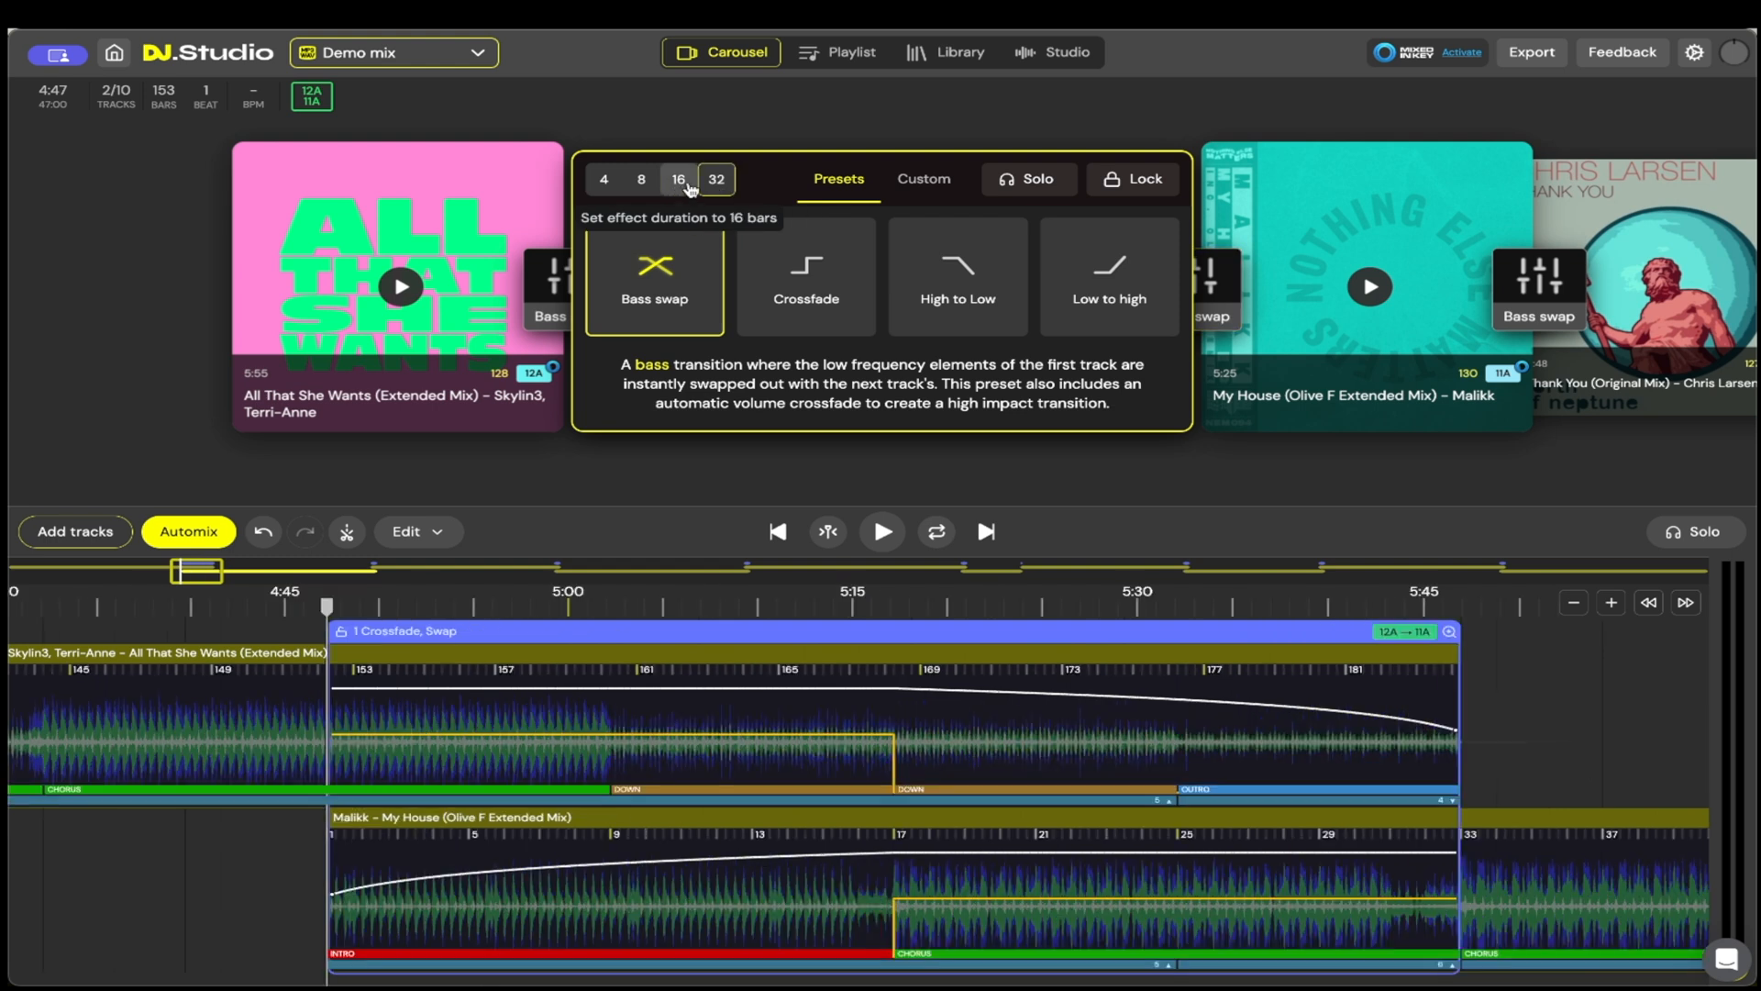
pyautogui.click(690, 184)
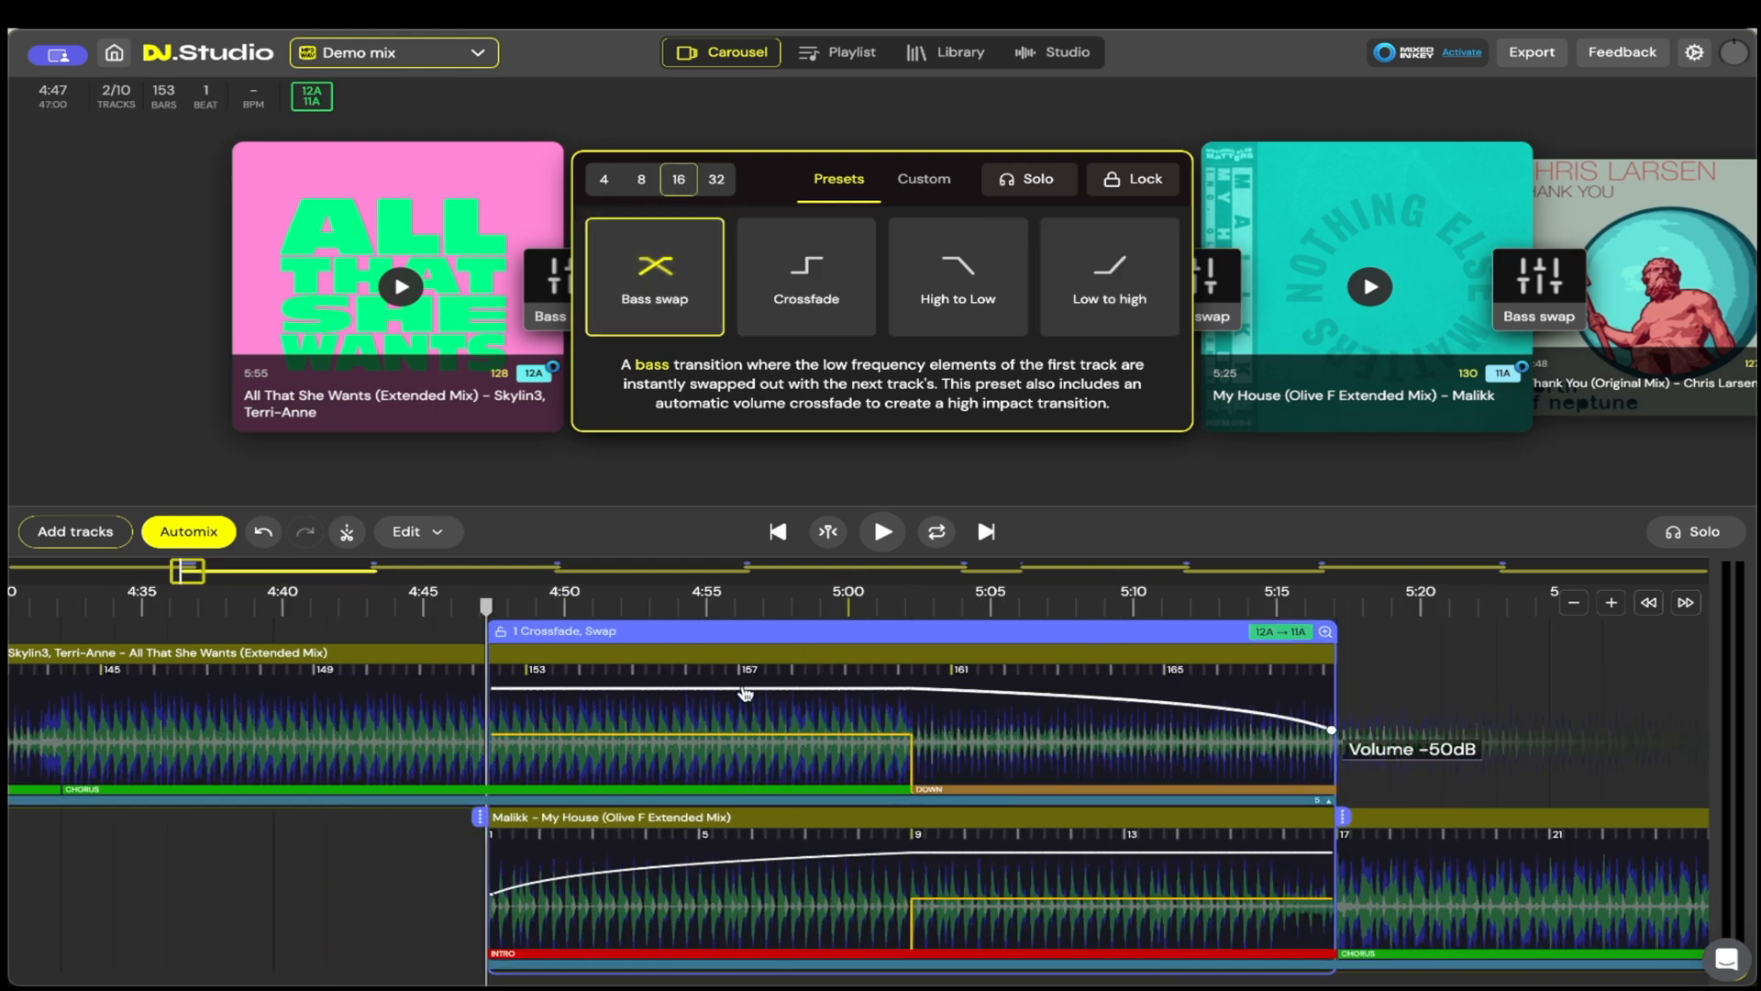
pyautogui.scroll(-5, 740, 694)
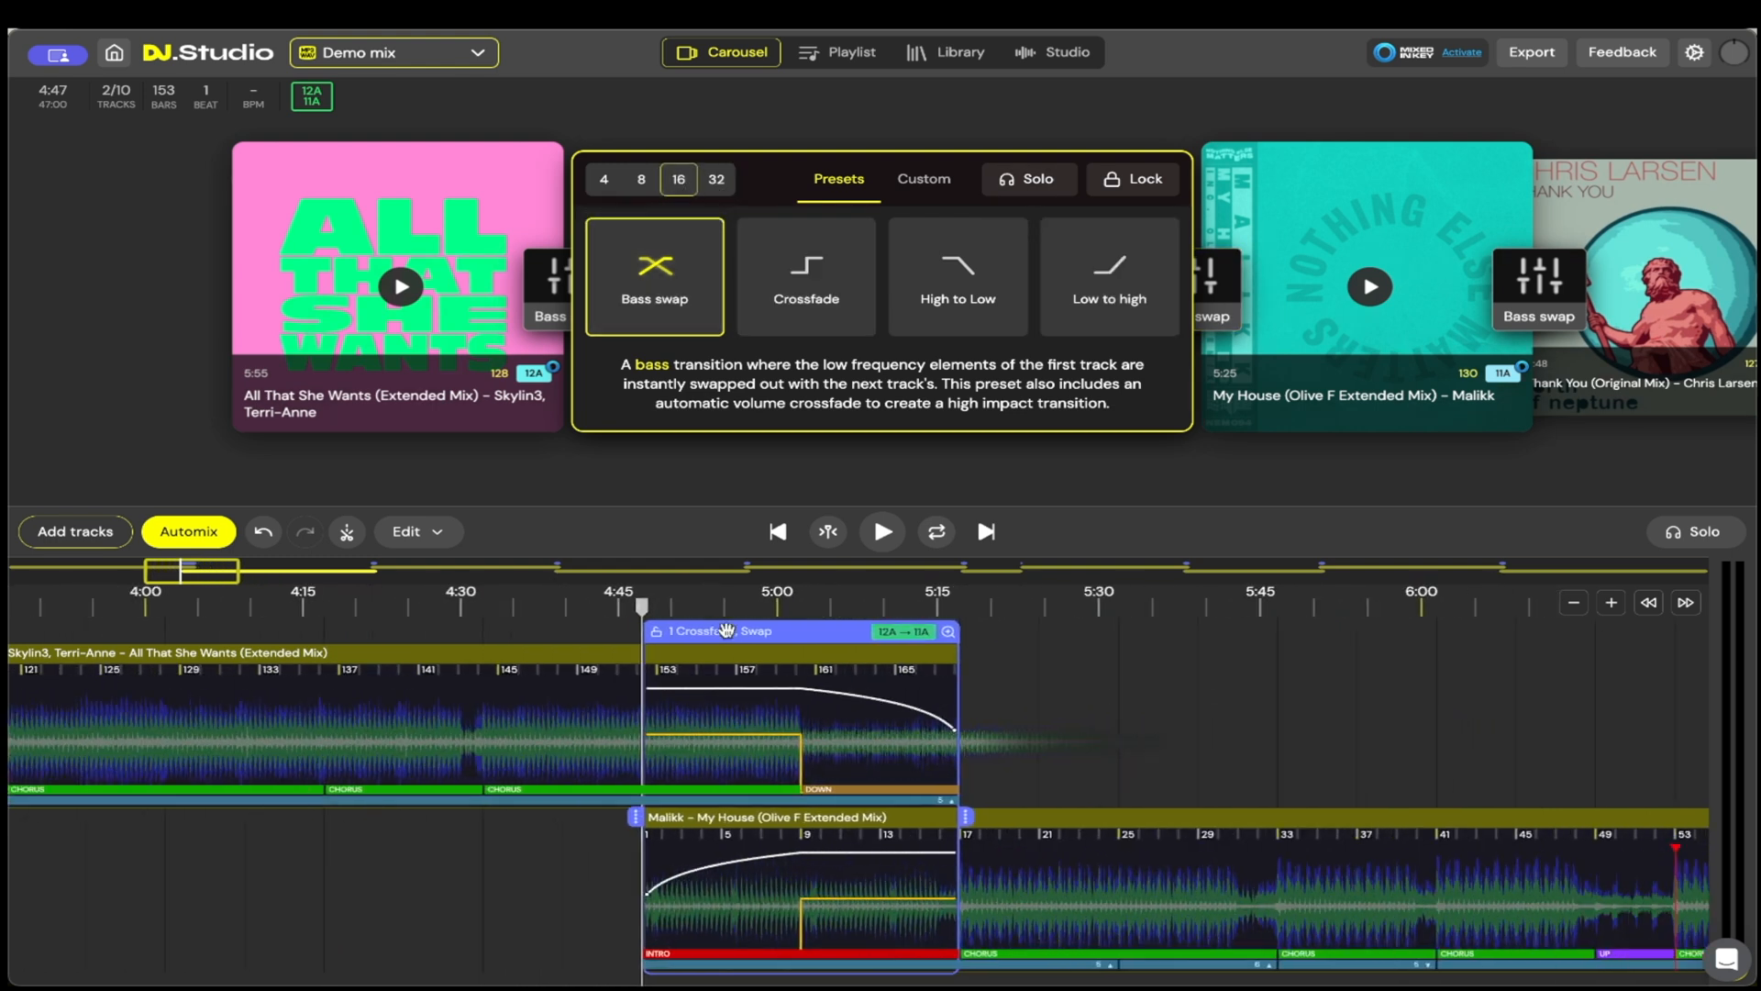
# Step: View the custom settings of the All That She Wants to My House transition, and show that transition close up in the Studio view
pyautogui.click(923, 186)
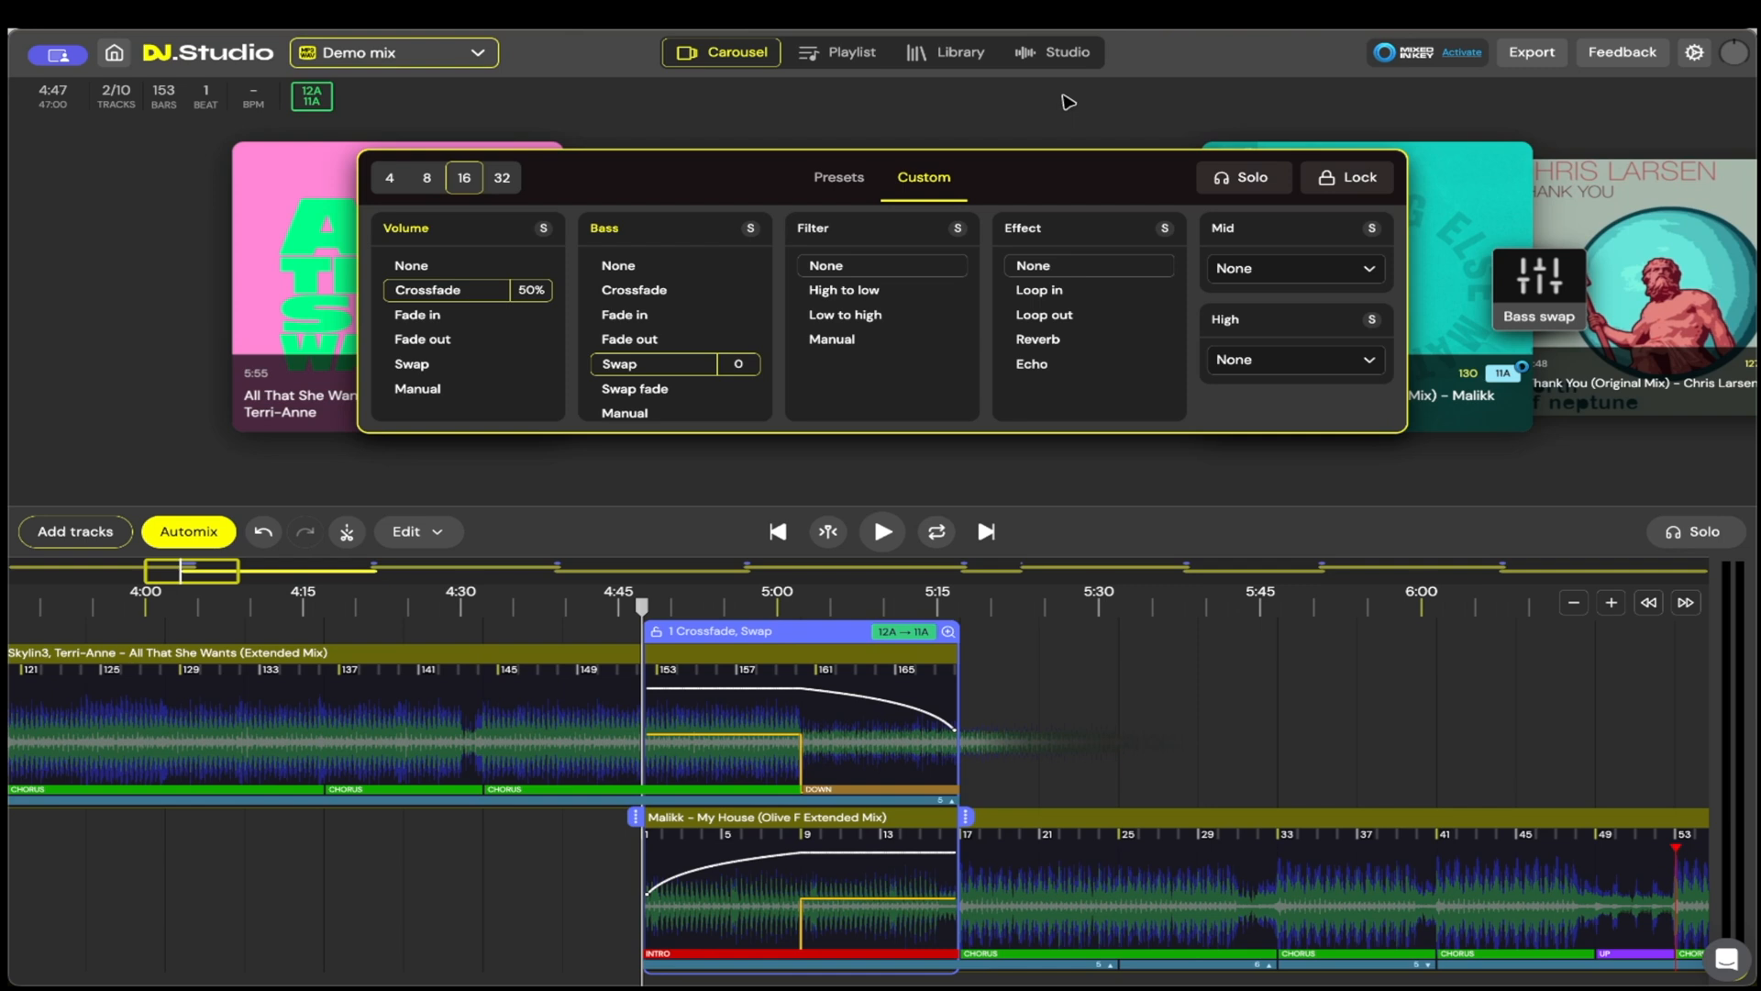
pyautogui.click(1079, 63)
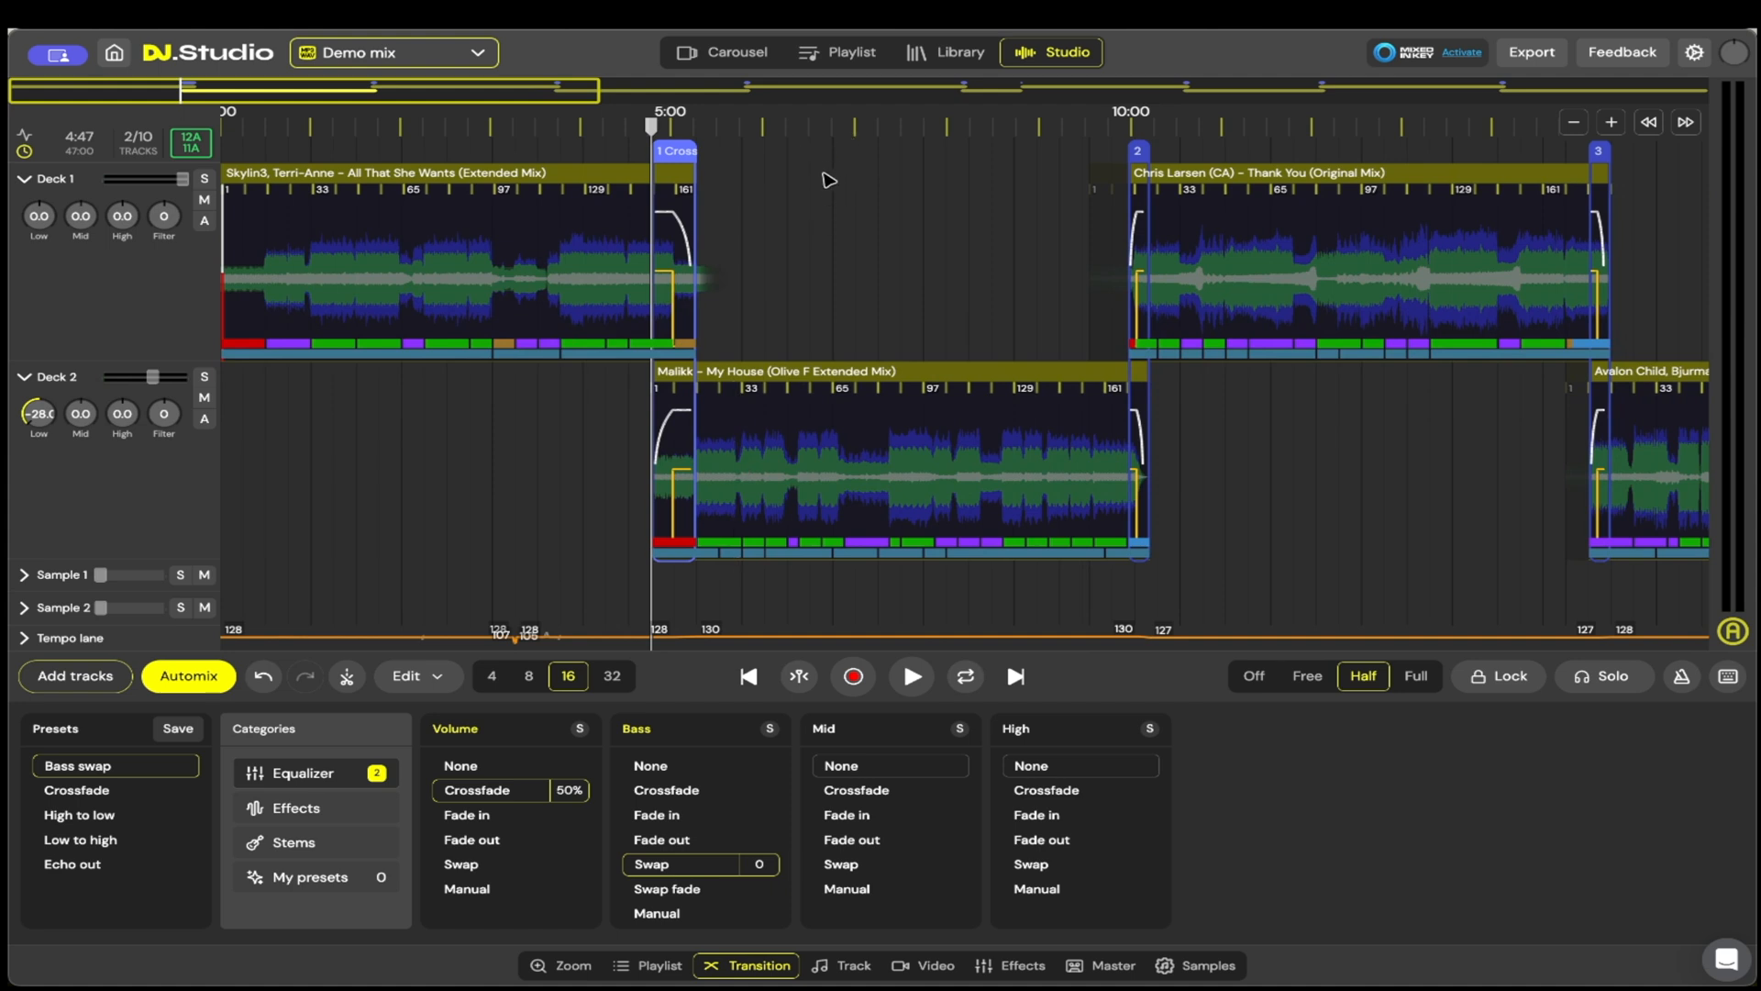
pyautogui.click(684, 248)
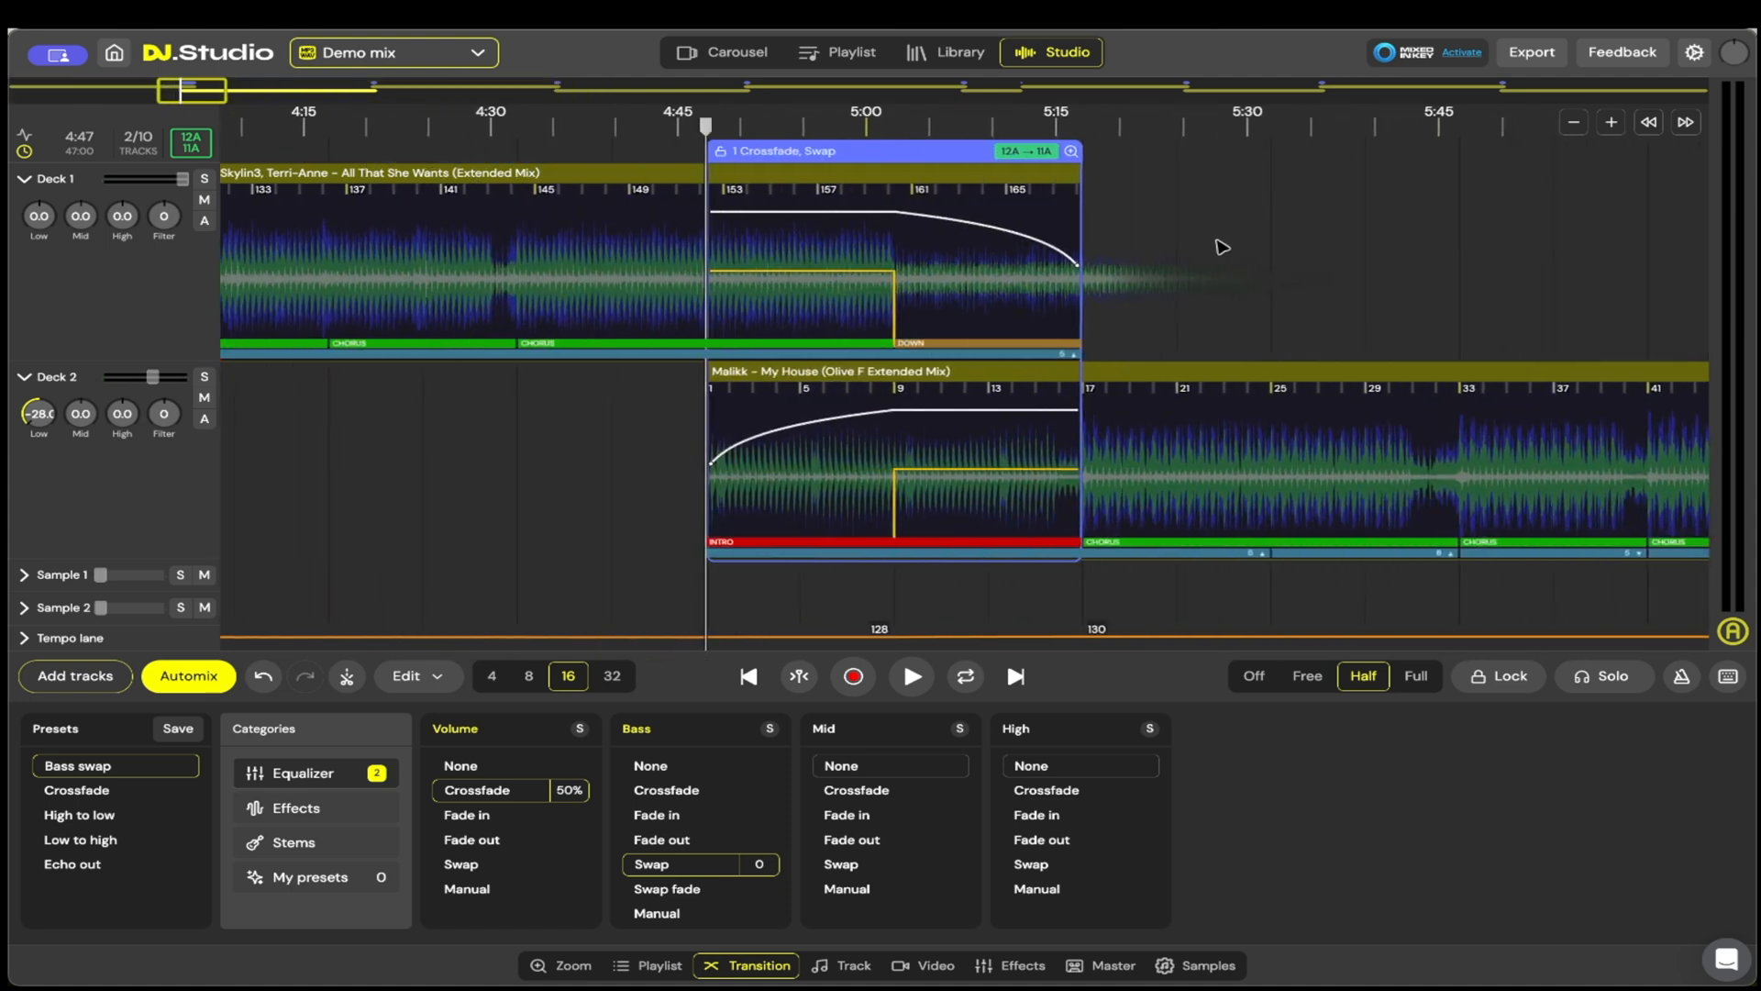
# Step: Examine the waveforms, song sections and overlap of All That She Wants and My House along the Studio timeline
pyautogui.moveTo(1285, 205); pyautogui.dragTo(1668, 222)
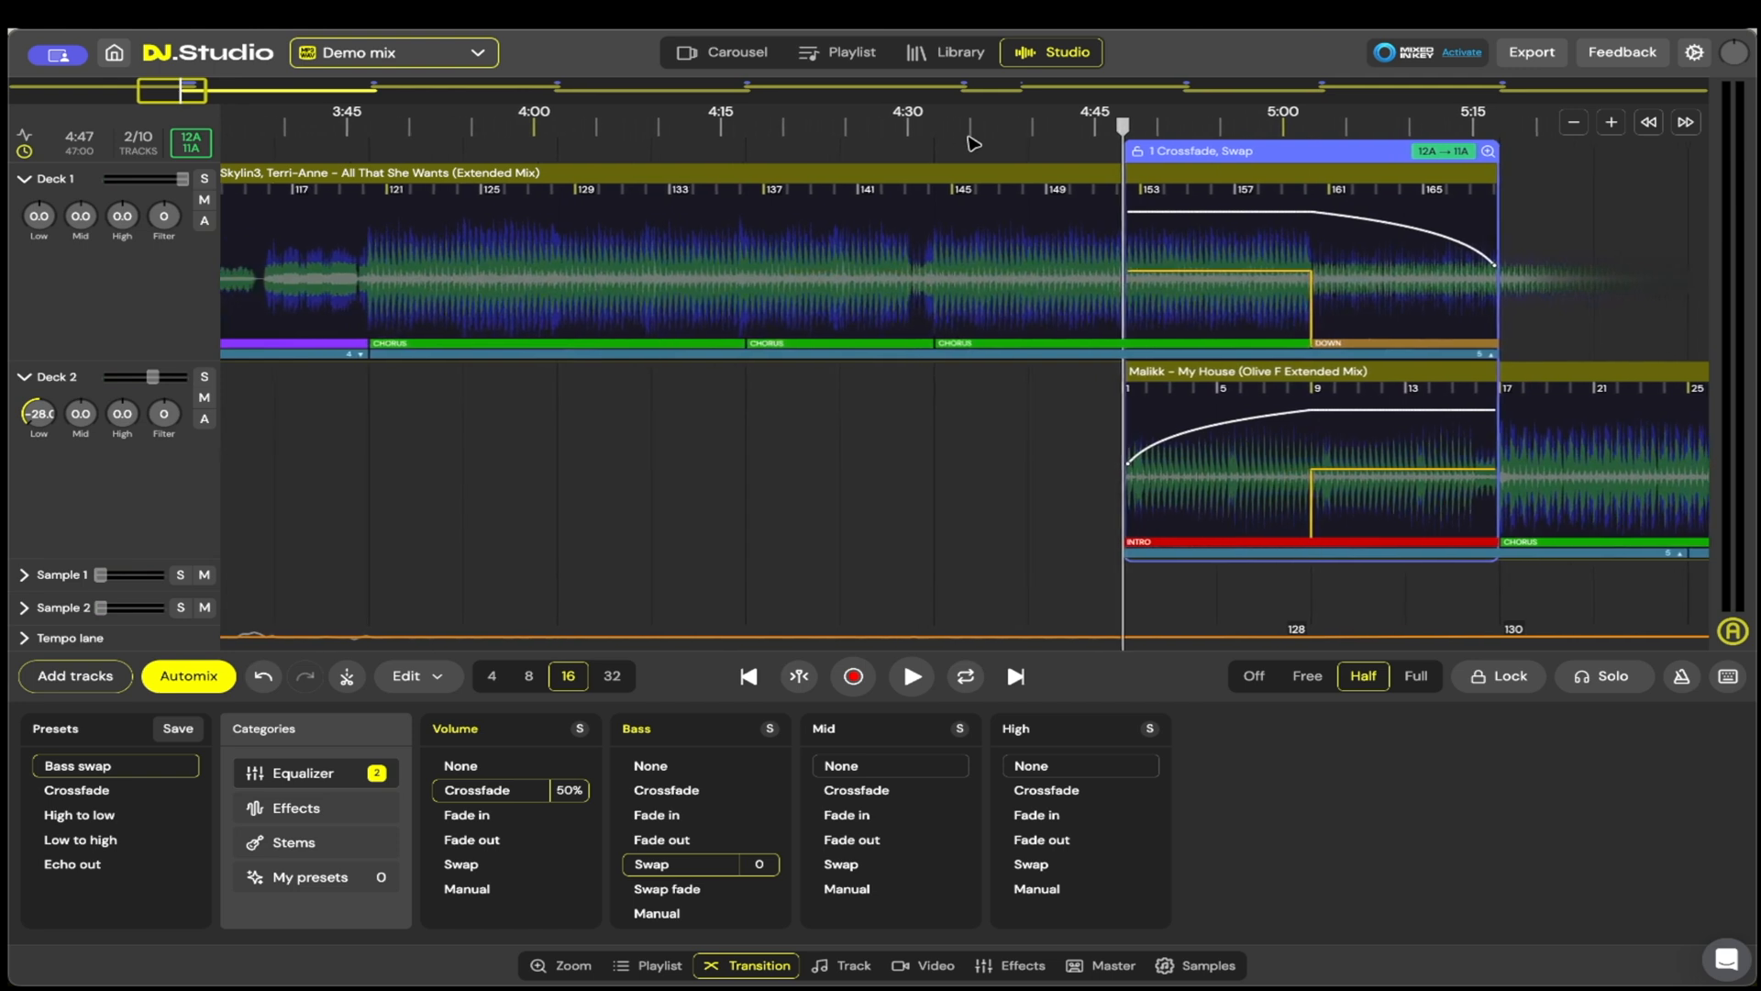
pyautogui.scroll(2, 1285, 303)
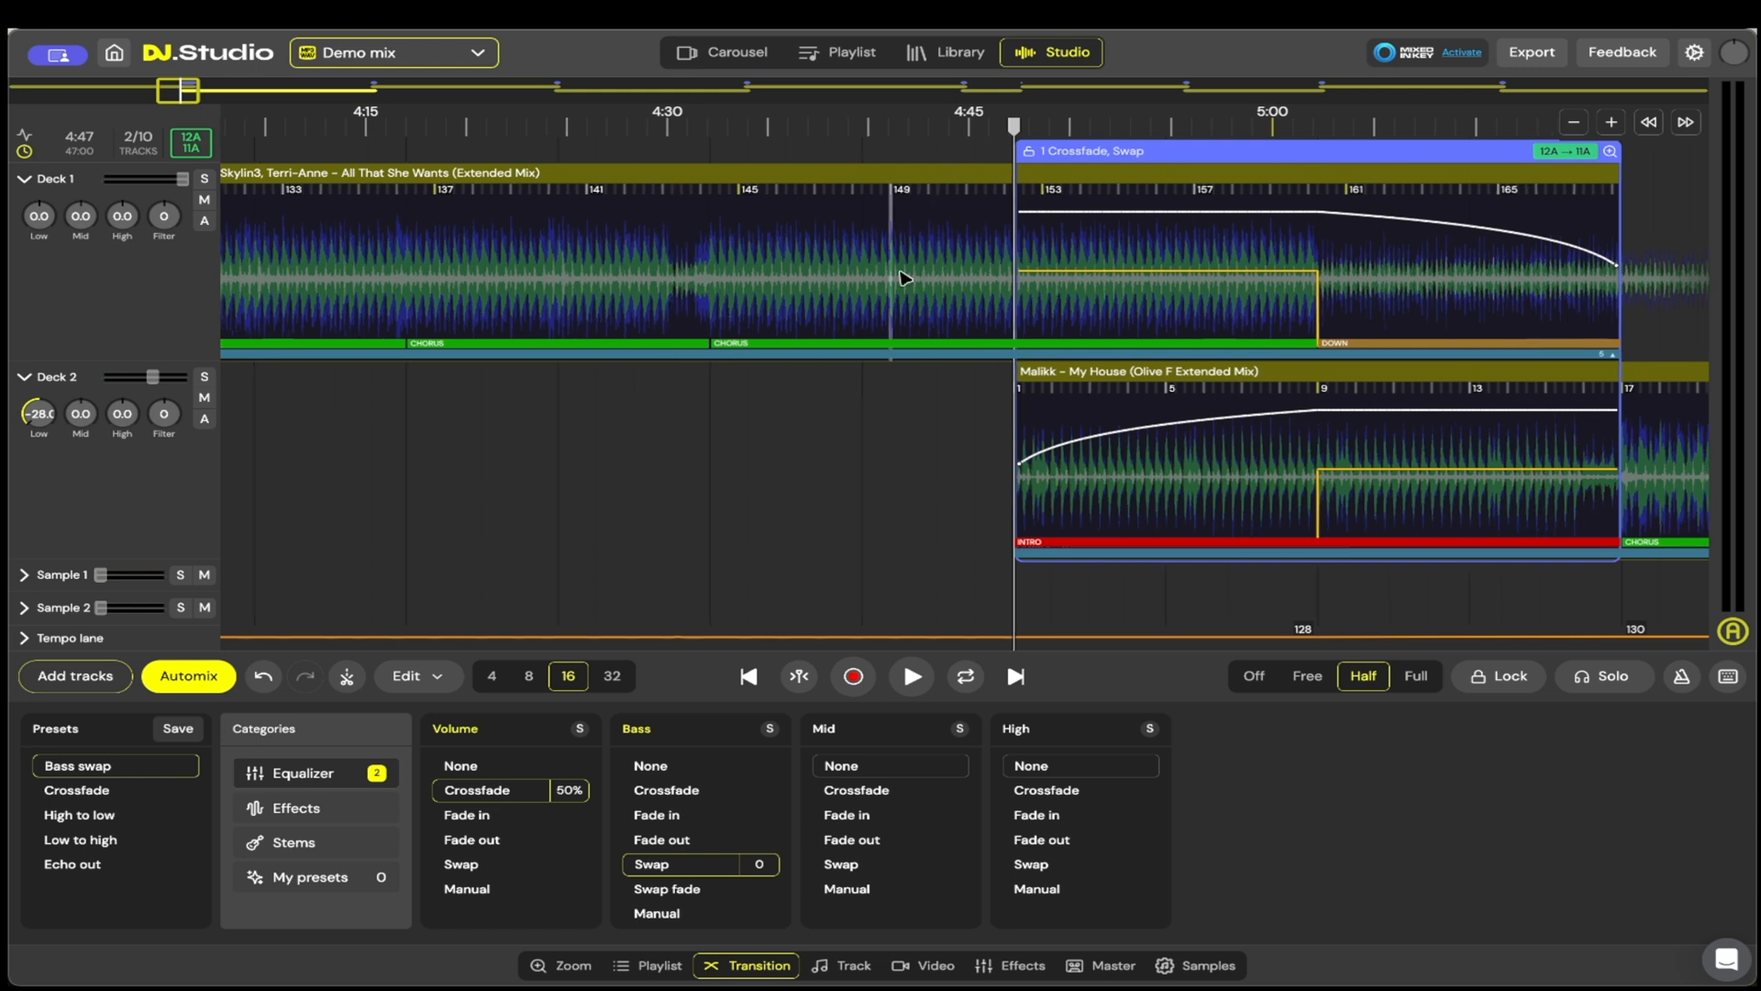
pyautogui.scroll(1, 881, 319)
pyautogui.hscroll(-10, 881, 318)
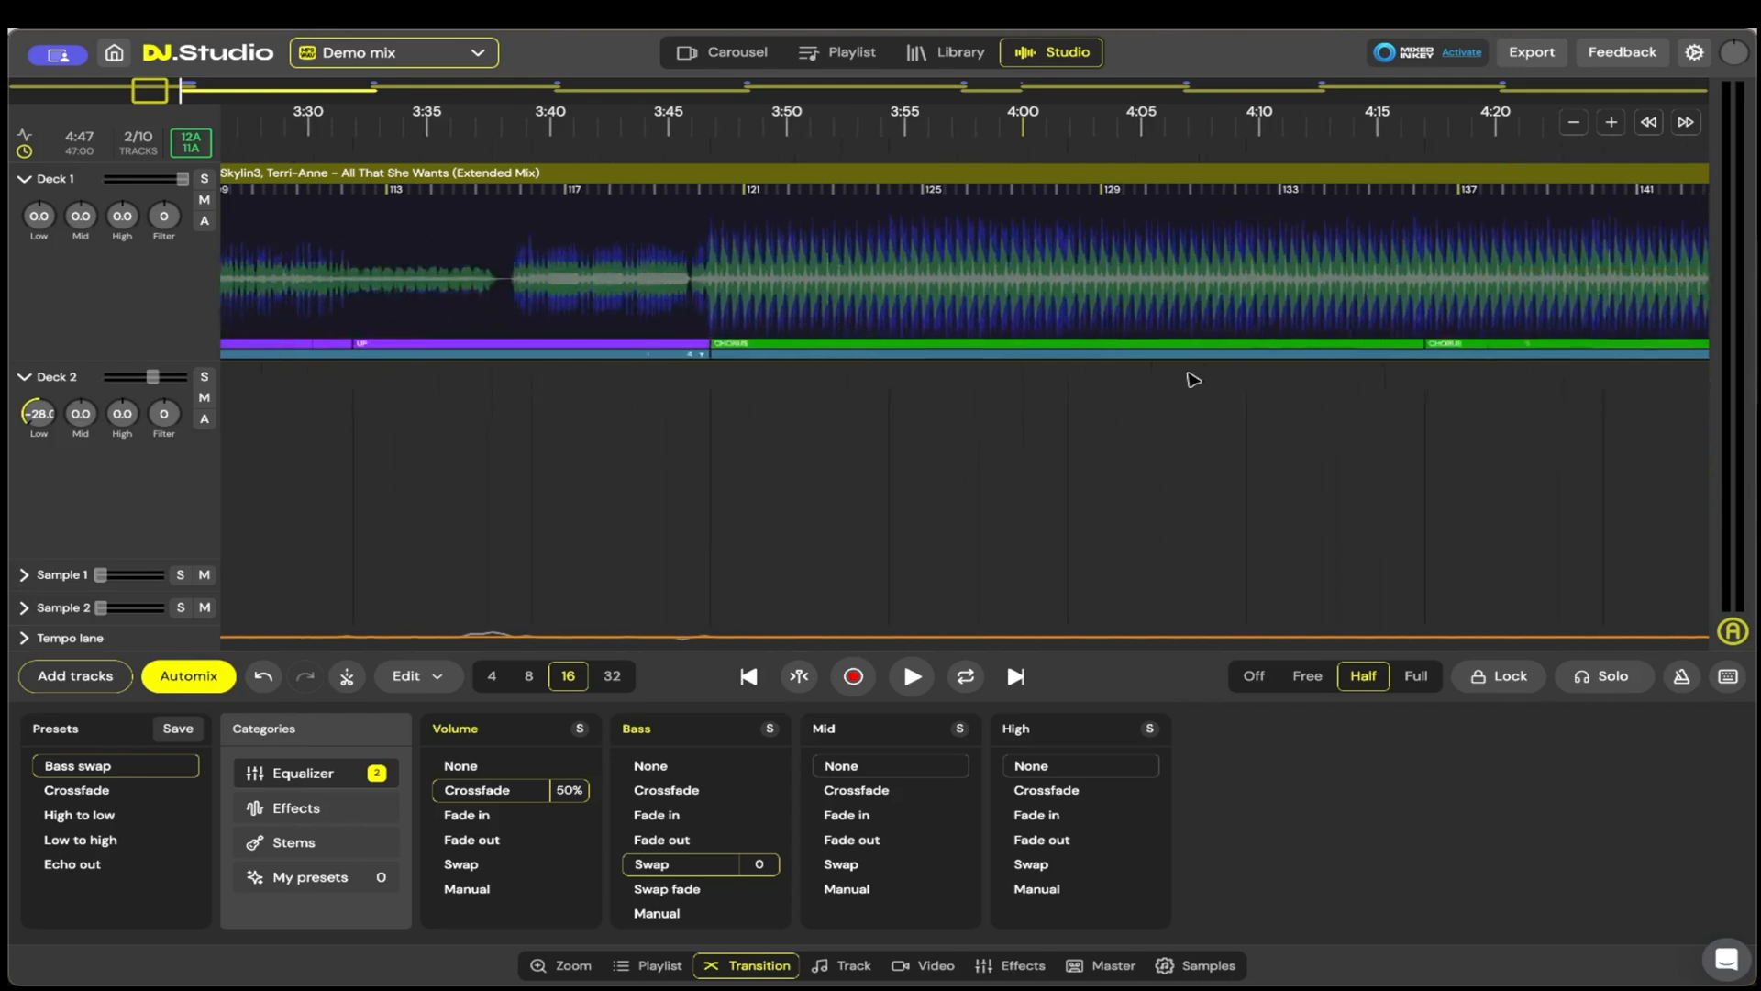
pyautogui.scroll(-5, 1198, 395)
pyautogui.scroll(5, 1191, 400)
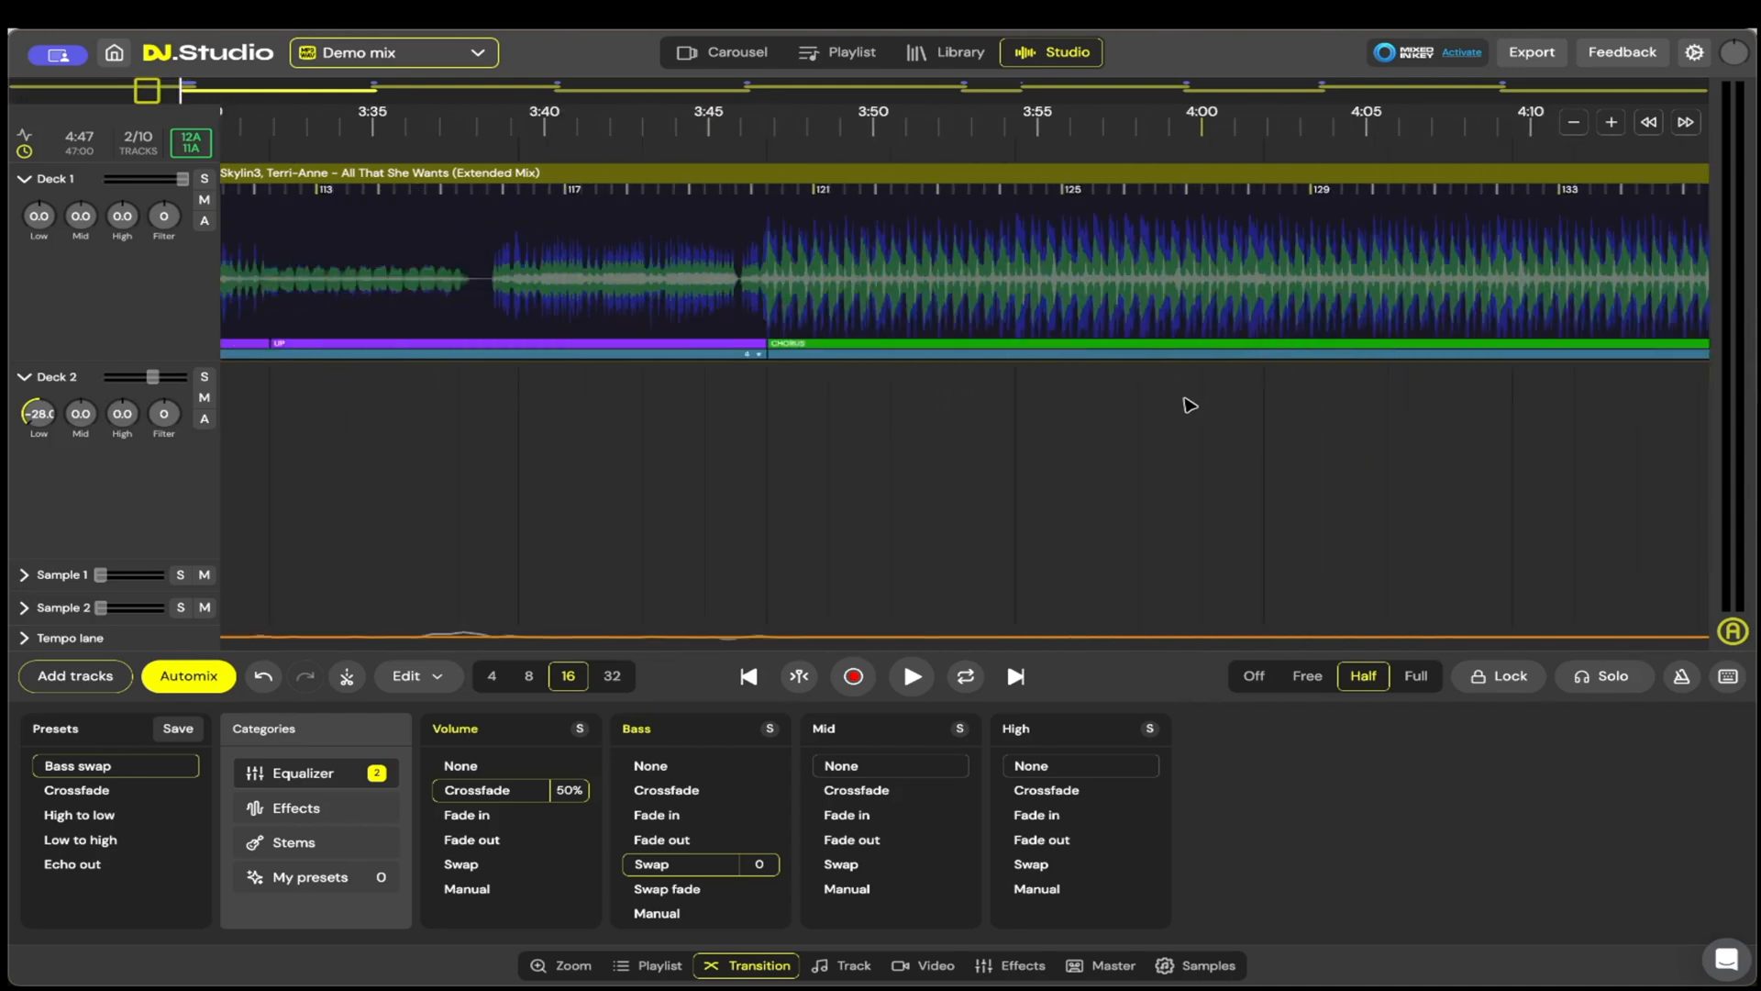
pyautogui.scroll(-5, 1199, 401)
pyautogui.scroll(4, 1187, 396)
pyautogui.moveTo(567, 264); pyautogui.dragTo(1031, 257)
pyautogui.moveTo(349, 312); pyautogui.dragTo(1044, 338)
pyautogui.scroll(5, 792, 303)
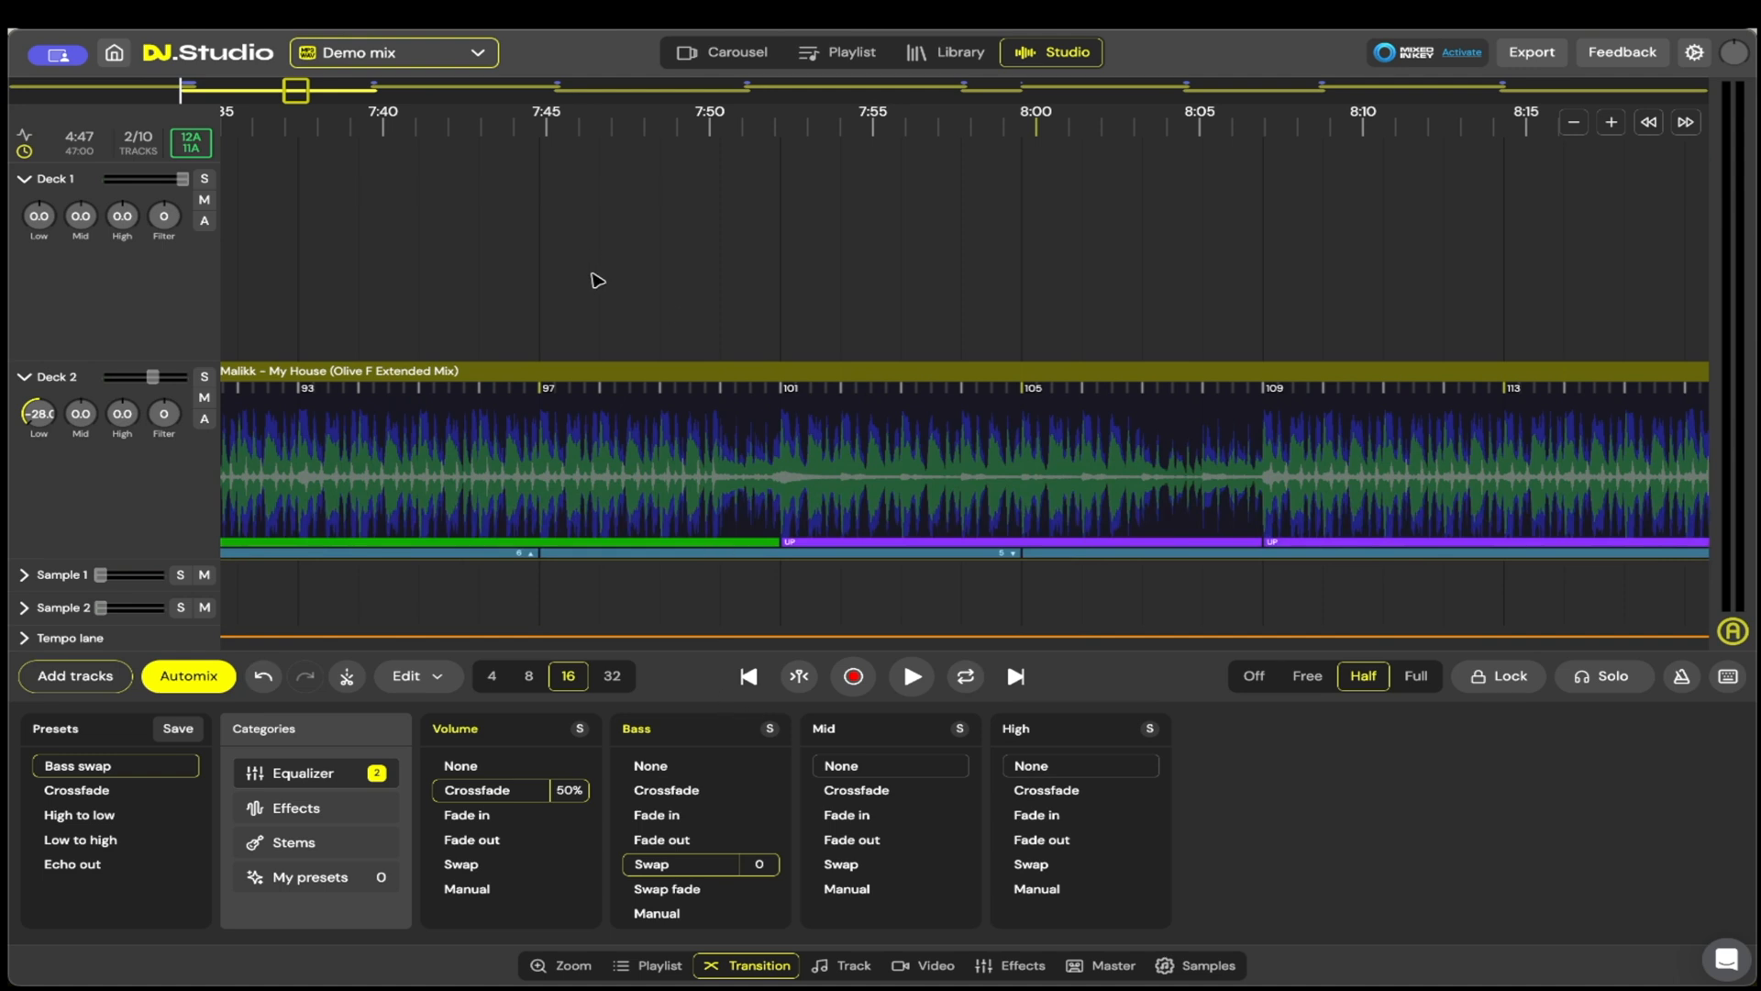
pyautogui.scroll(3, 596, 279)
pyautogui.moveTo(554, 279); pyautogui.dragTo(1129, 288)
pyautogui.moveTo(593, 286); pyautogui.dragTo(1376, 299)
pyautogui.moveTo(743, 298); pyautogui.dragTo(1560, 305)
pyautogui.moveTo(395, 307); pyautogui.dragTo(1633, 316)
pyautogui.moveTo(321, 323); pyautogui.dragTo(888, 331)
pyautogui.scroll(-5, 883, 331)
pyautogui.moveTo(631, 298); pyautogui.dragTo(1467, 308)
pyautogui.moveTo(871, 306); pyautogui.dragTo(1248, 308)
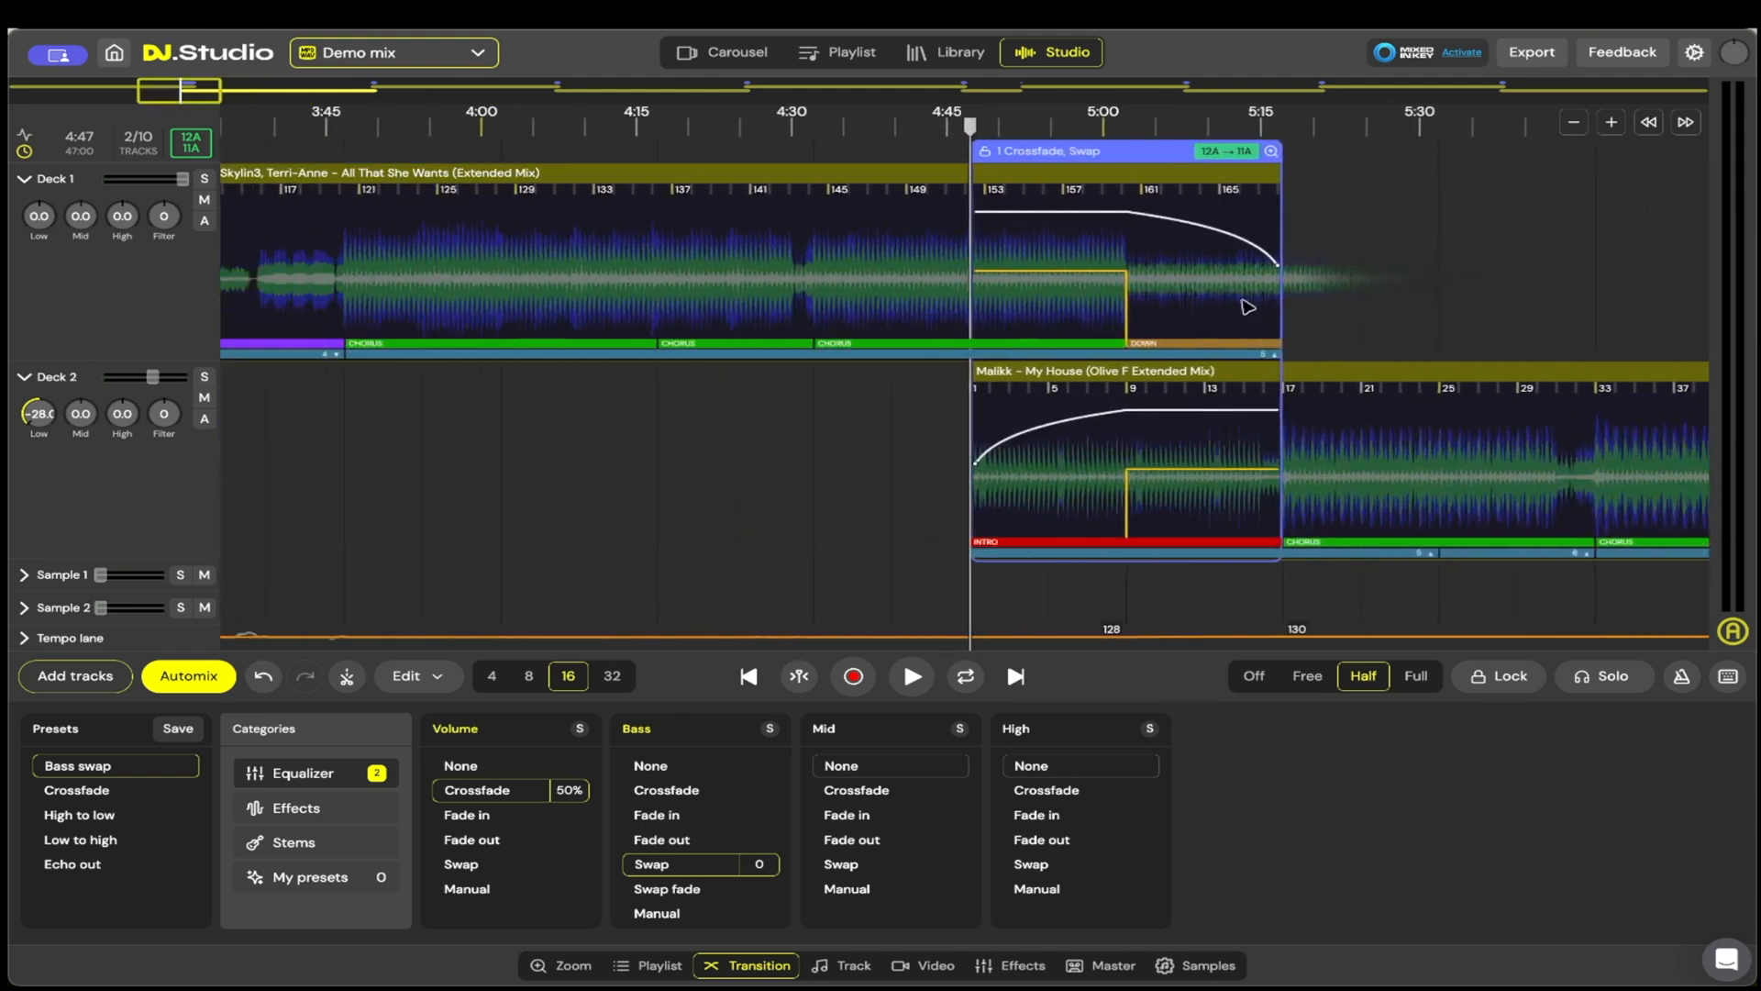
pyautogui.scroll(5, 1263, 326)
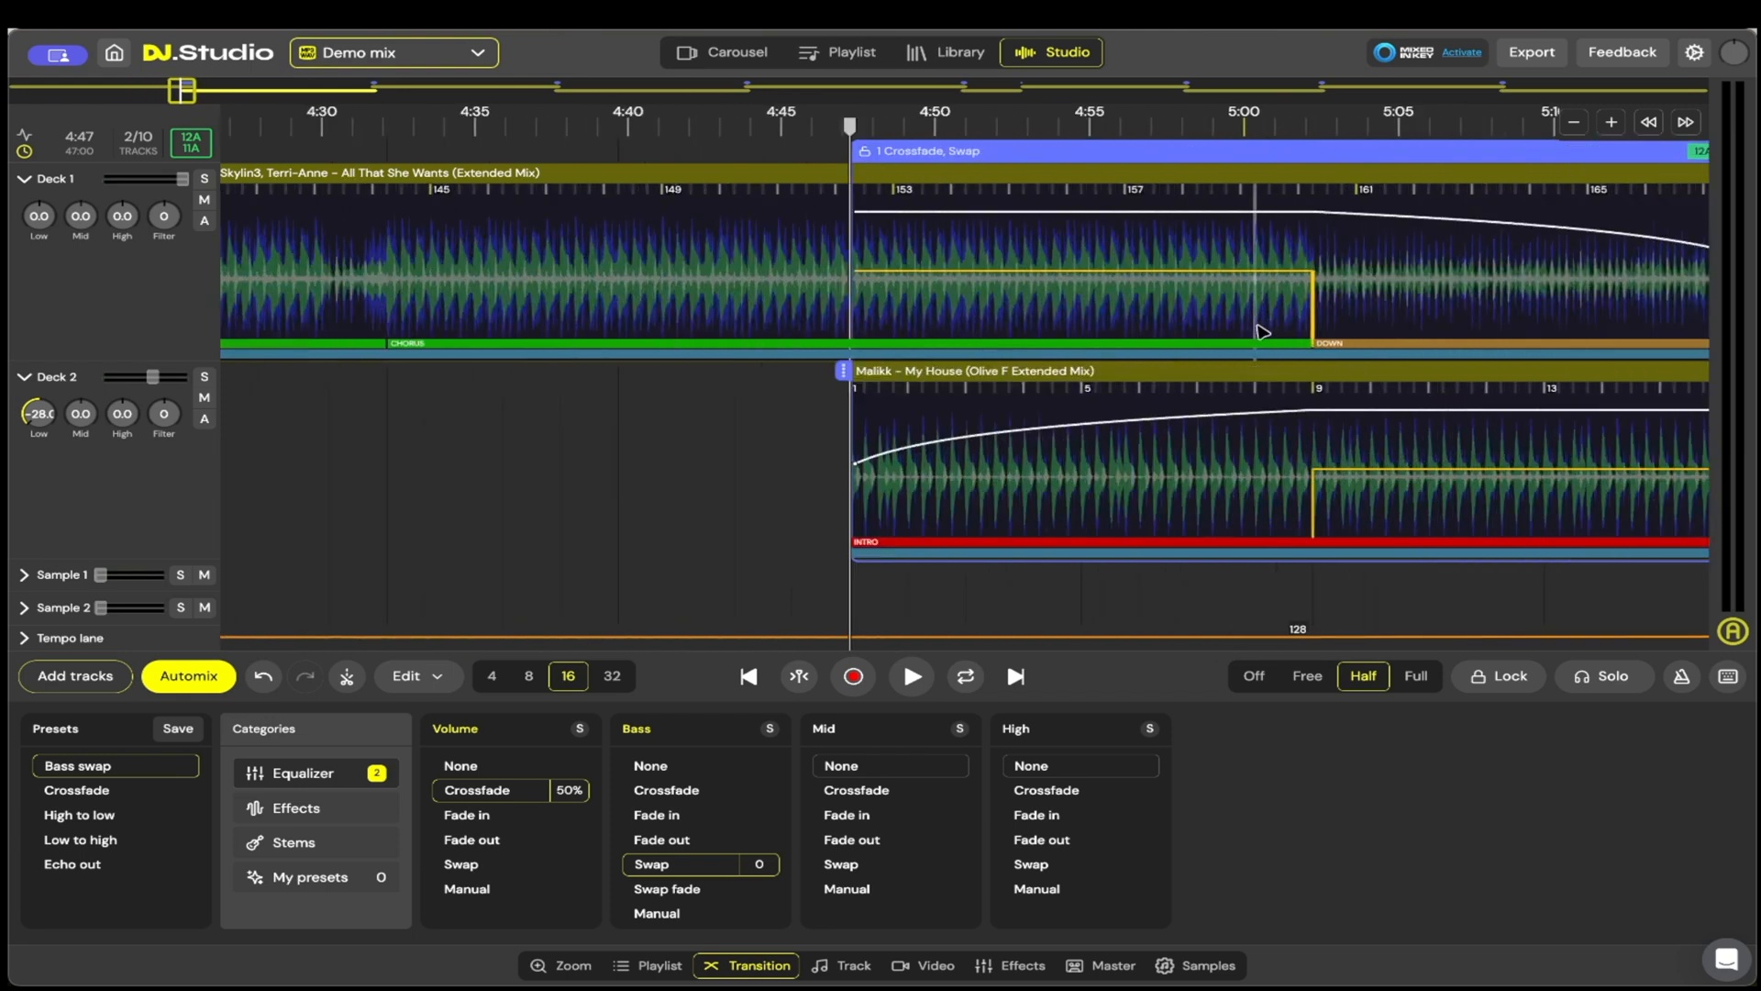
# Step: Try an earlier bass swap point in the first transition, and return it to bar 9 of My House
pyautogui.moveTo(1312, 299); pyautogui.dragTo(1226, 299)
pyautogui.click(1209, 297)
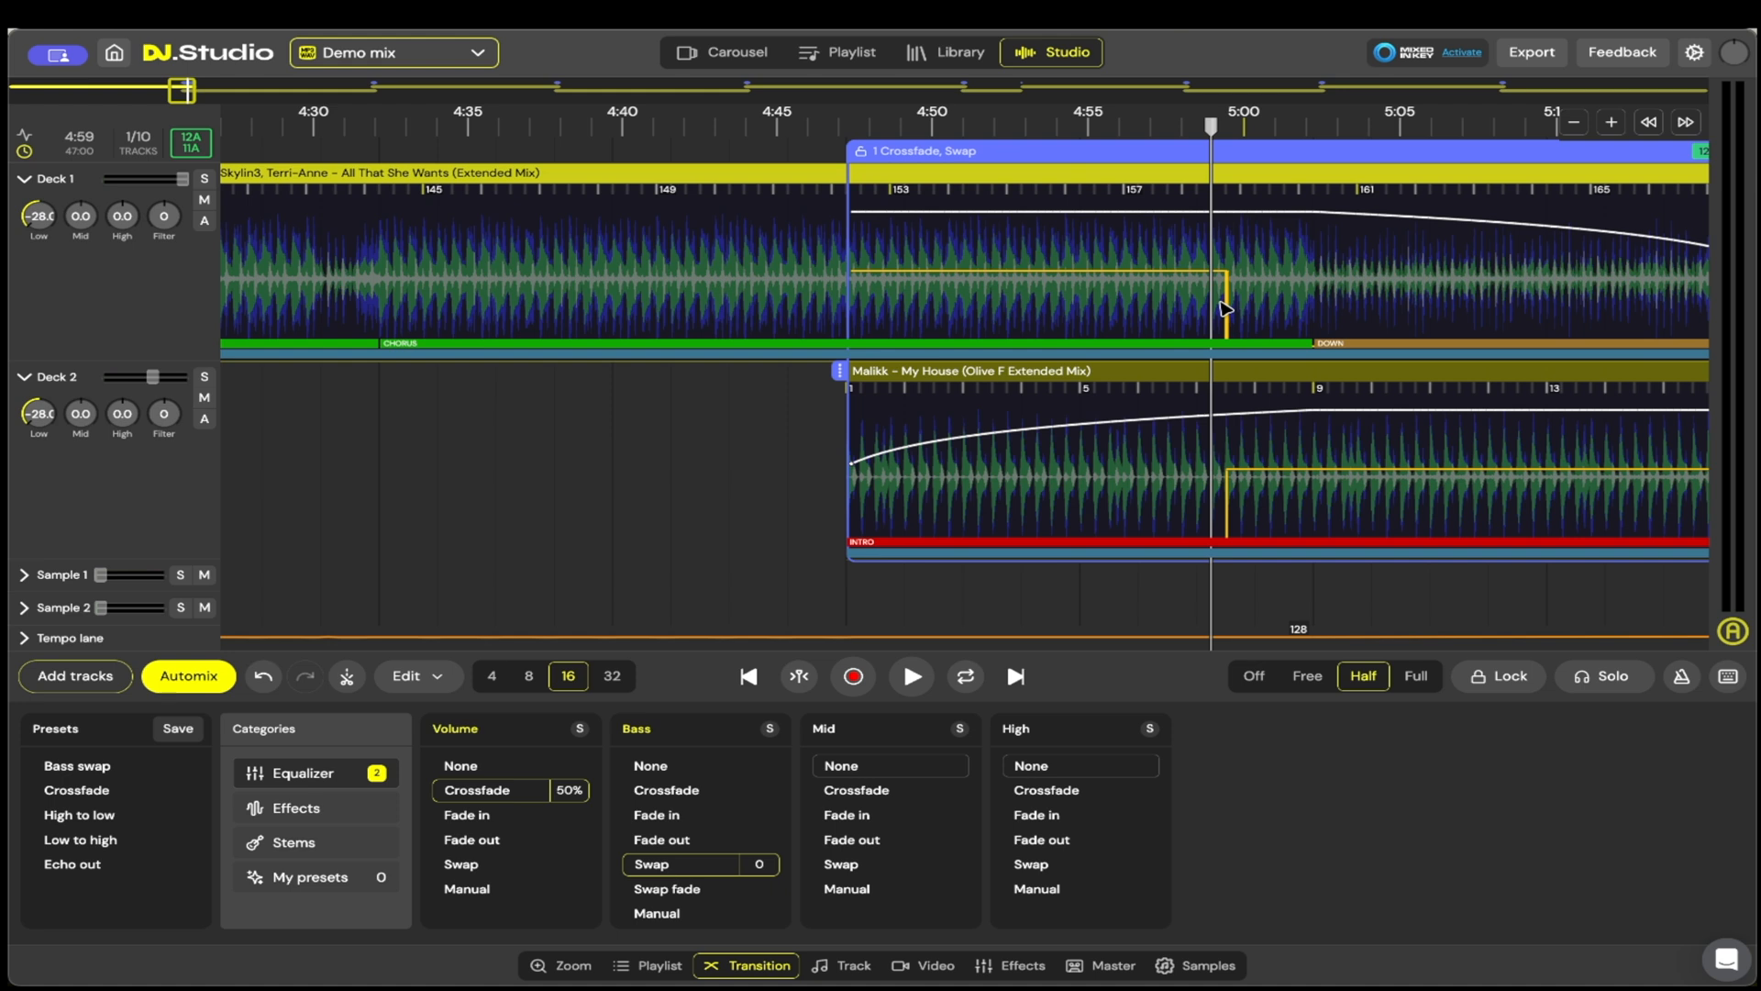
pyautogui.moveTo(1226, 300); pyautogui.dragTo(1322, 296)
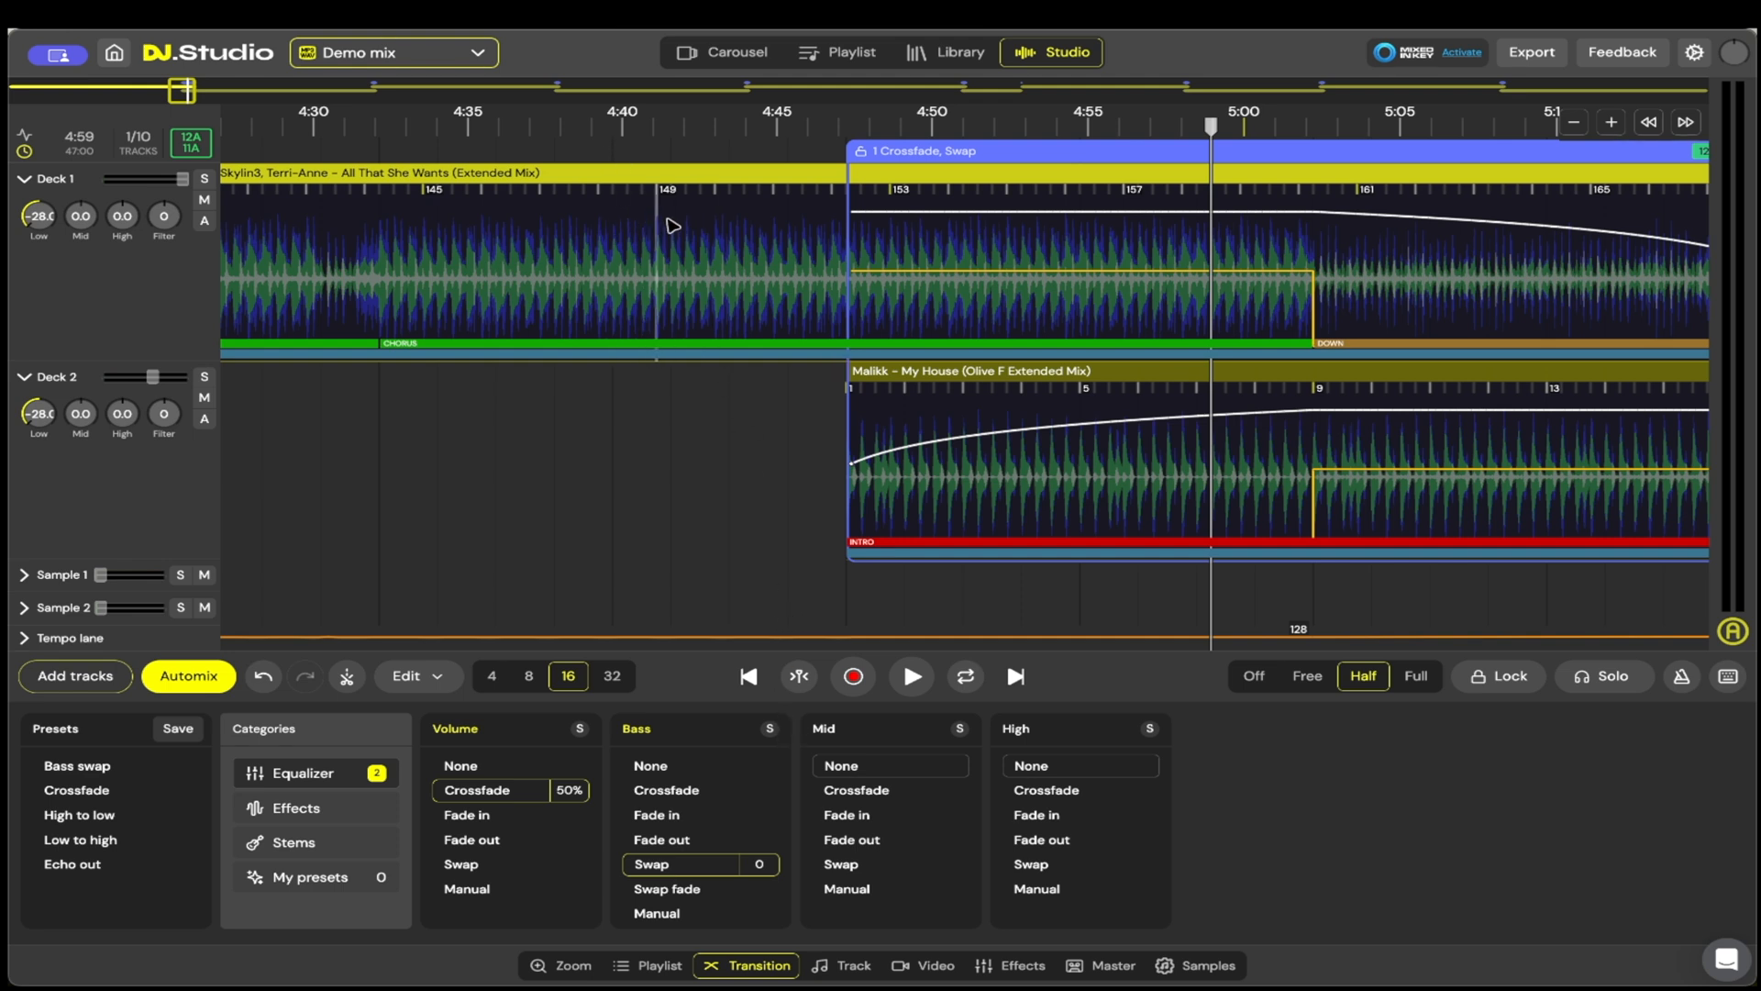
# Step: Open the track details of All That She Wants, try the Manual beat grid, and restore the AI beat grid
pyautogui.click(833, 971)
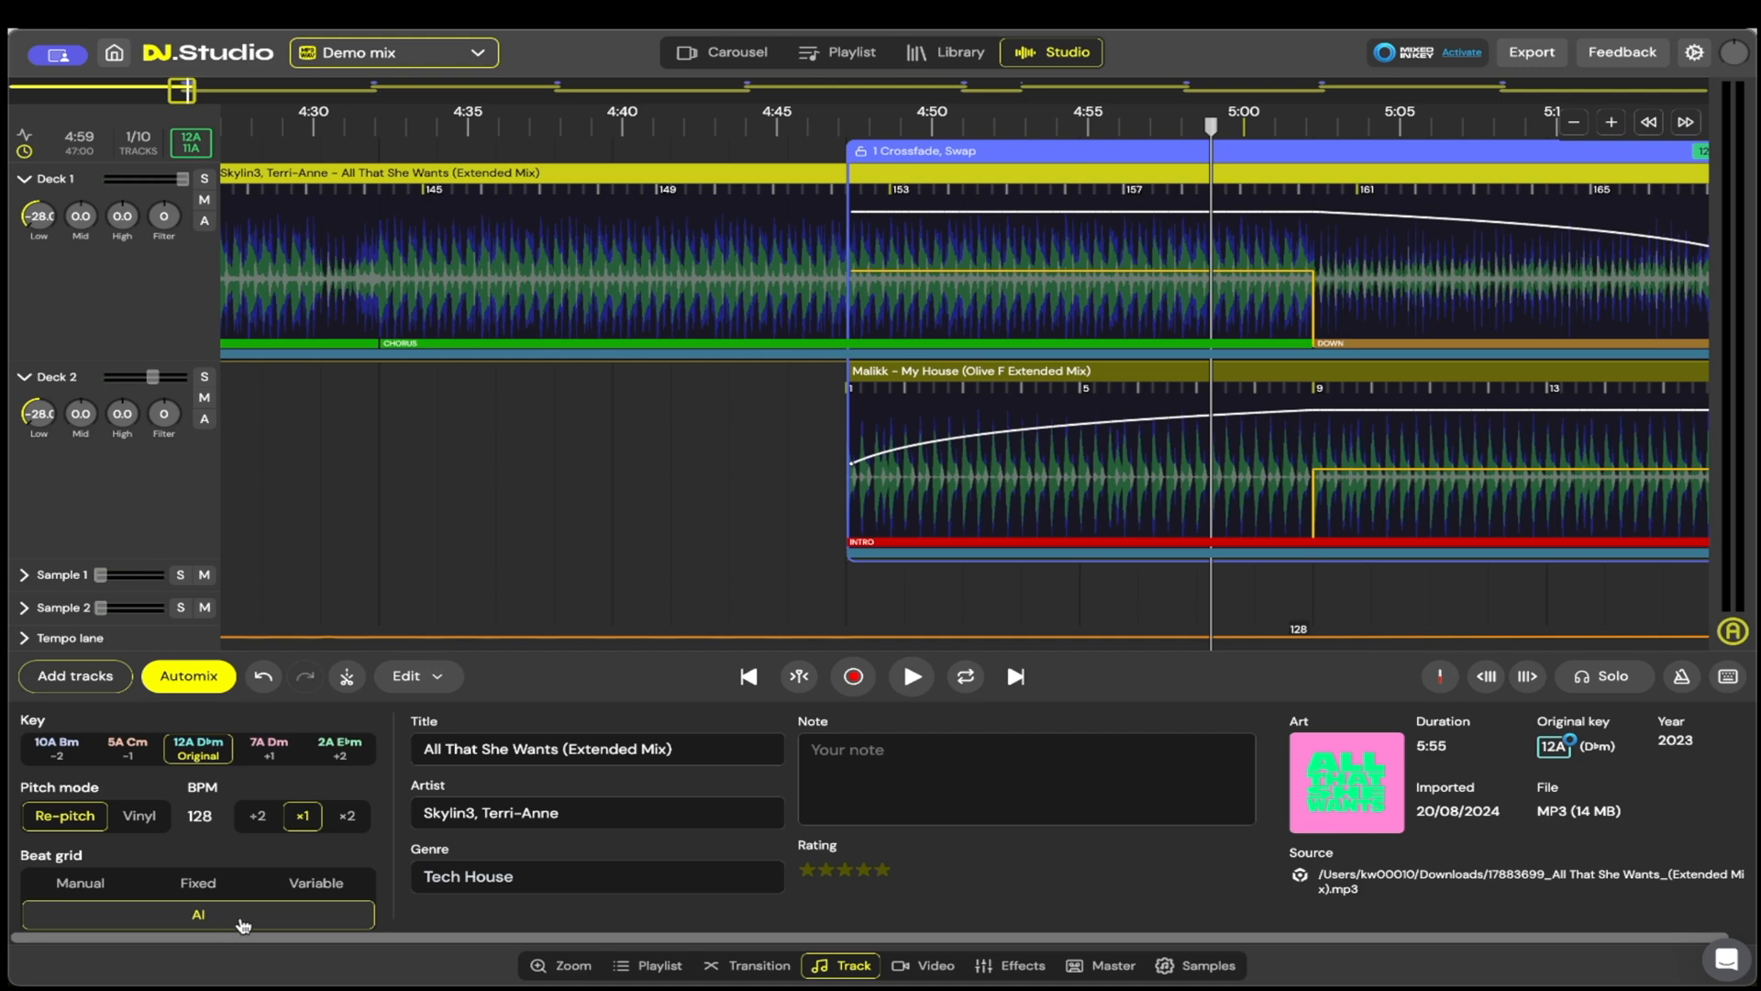
pyautogui.click(80, 883)
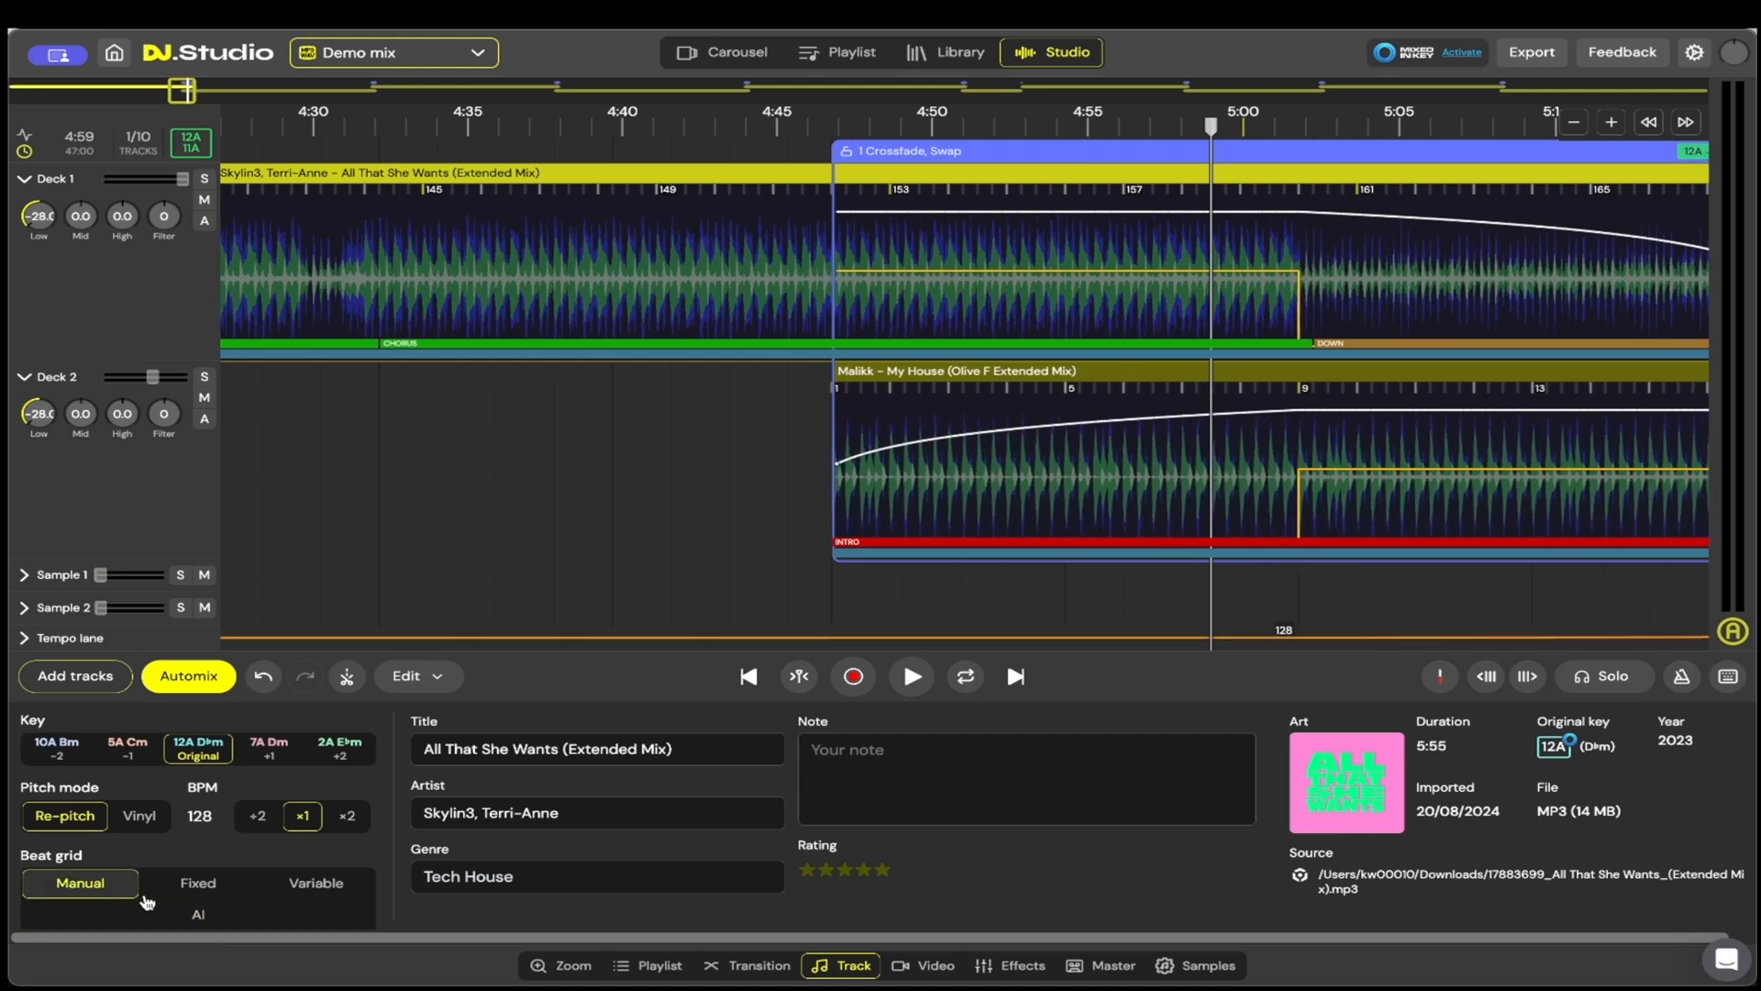
pyautogui.click(200, 921)
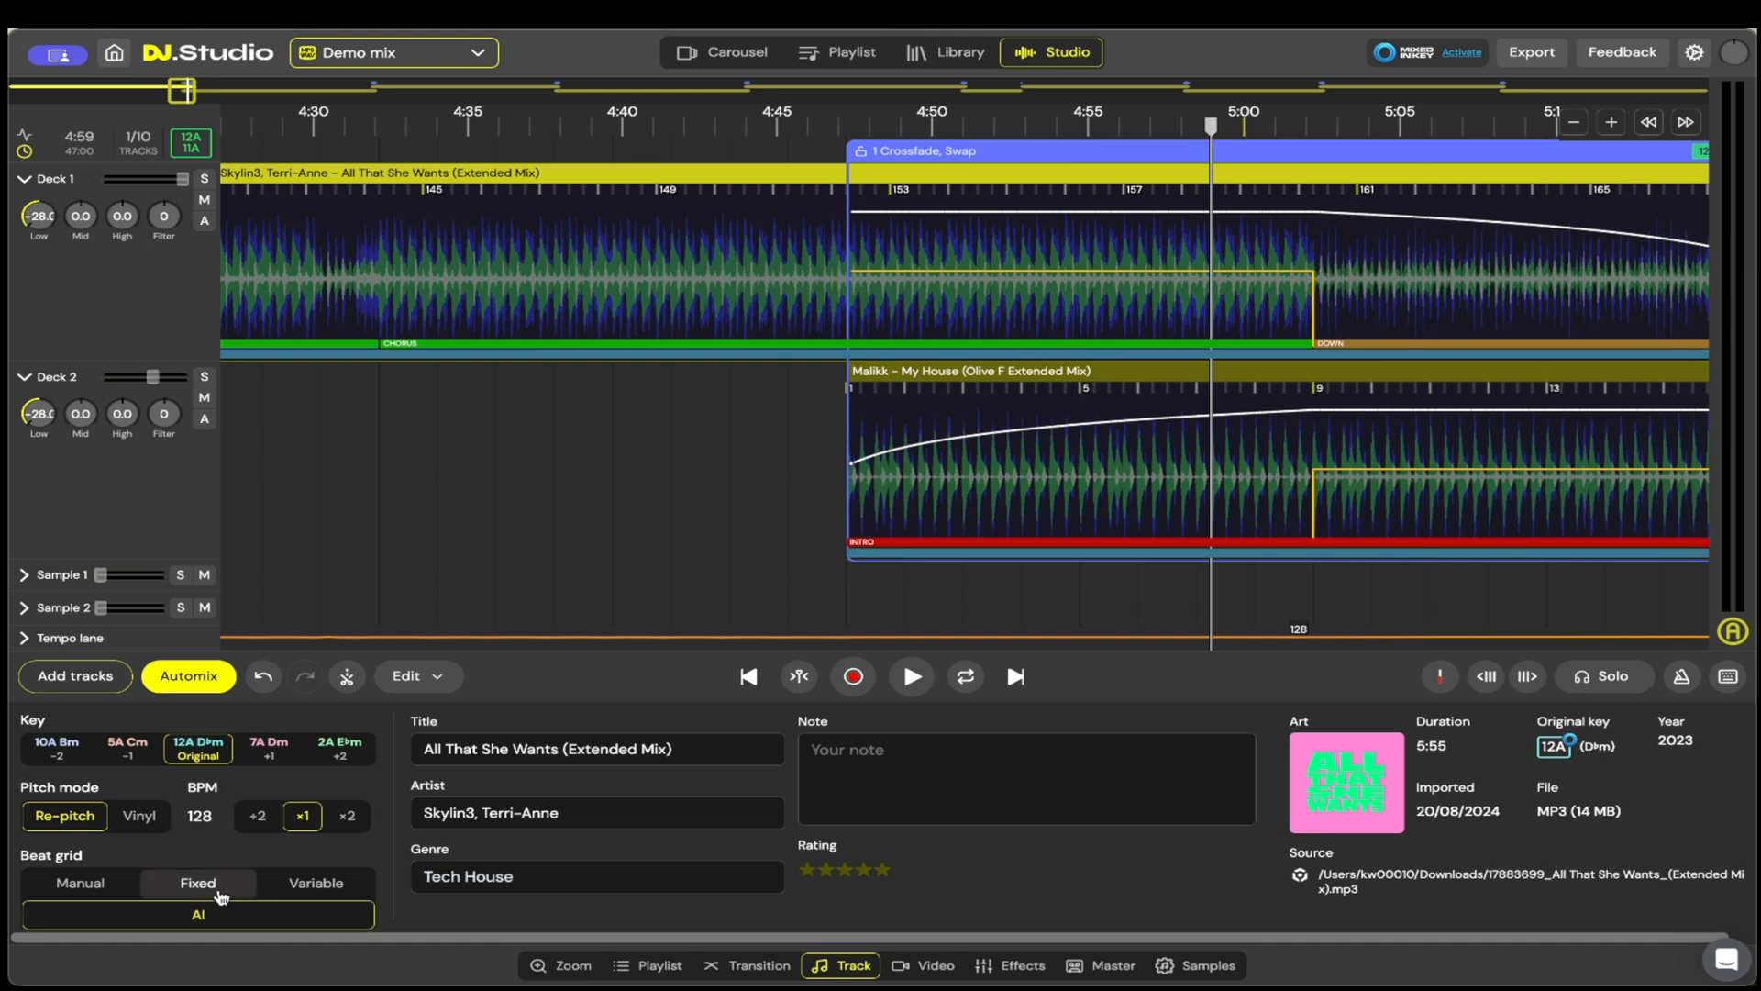
pyautogui.click(62, 885)
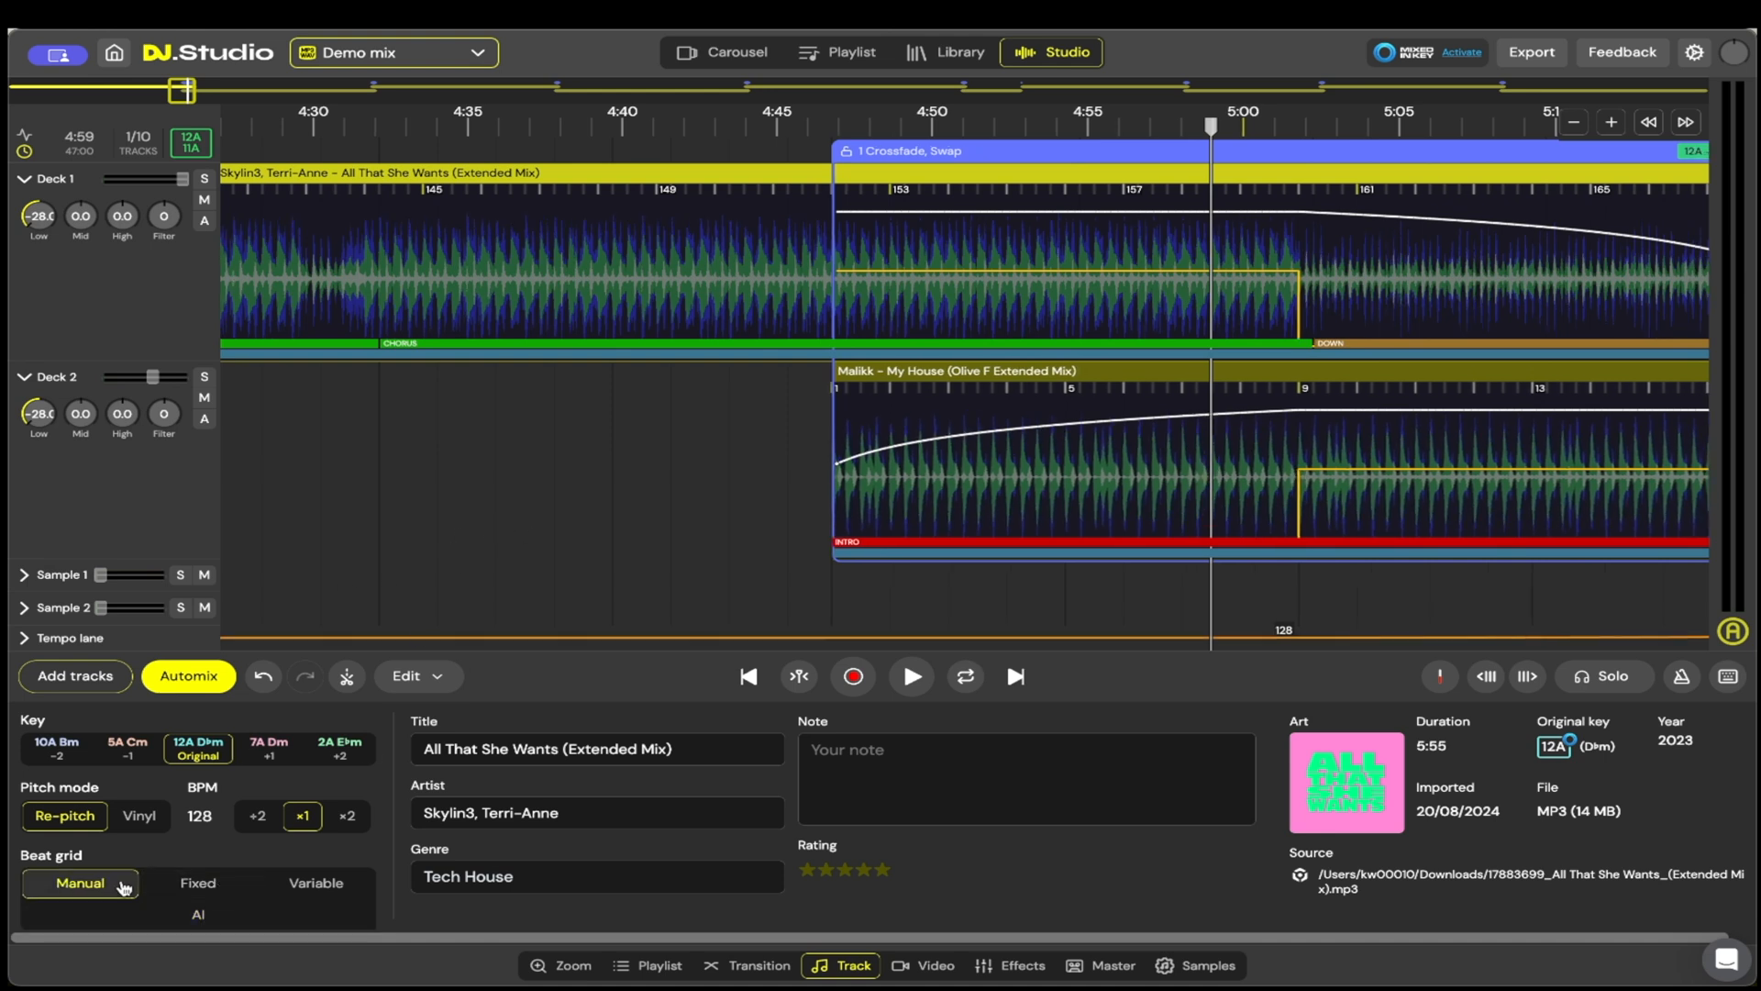
pyautogui.moveTo(394, 240)
pyautogui.mouseDown()
pyautogui.moveTo(437, 241)
pyautogui.moveTo(387, 245)
pyautogui.mouseUp()
pyautogui.click(197, 913)
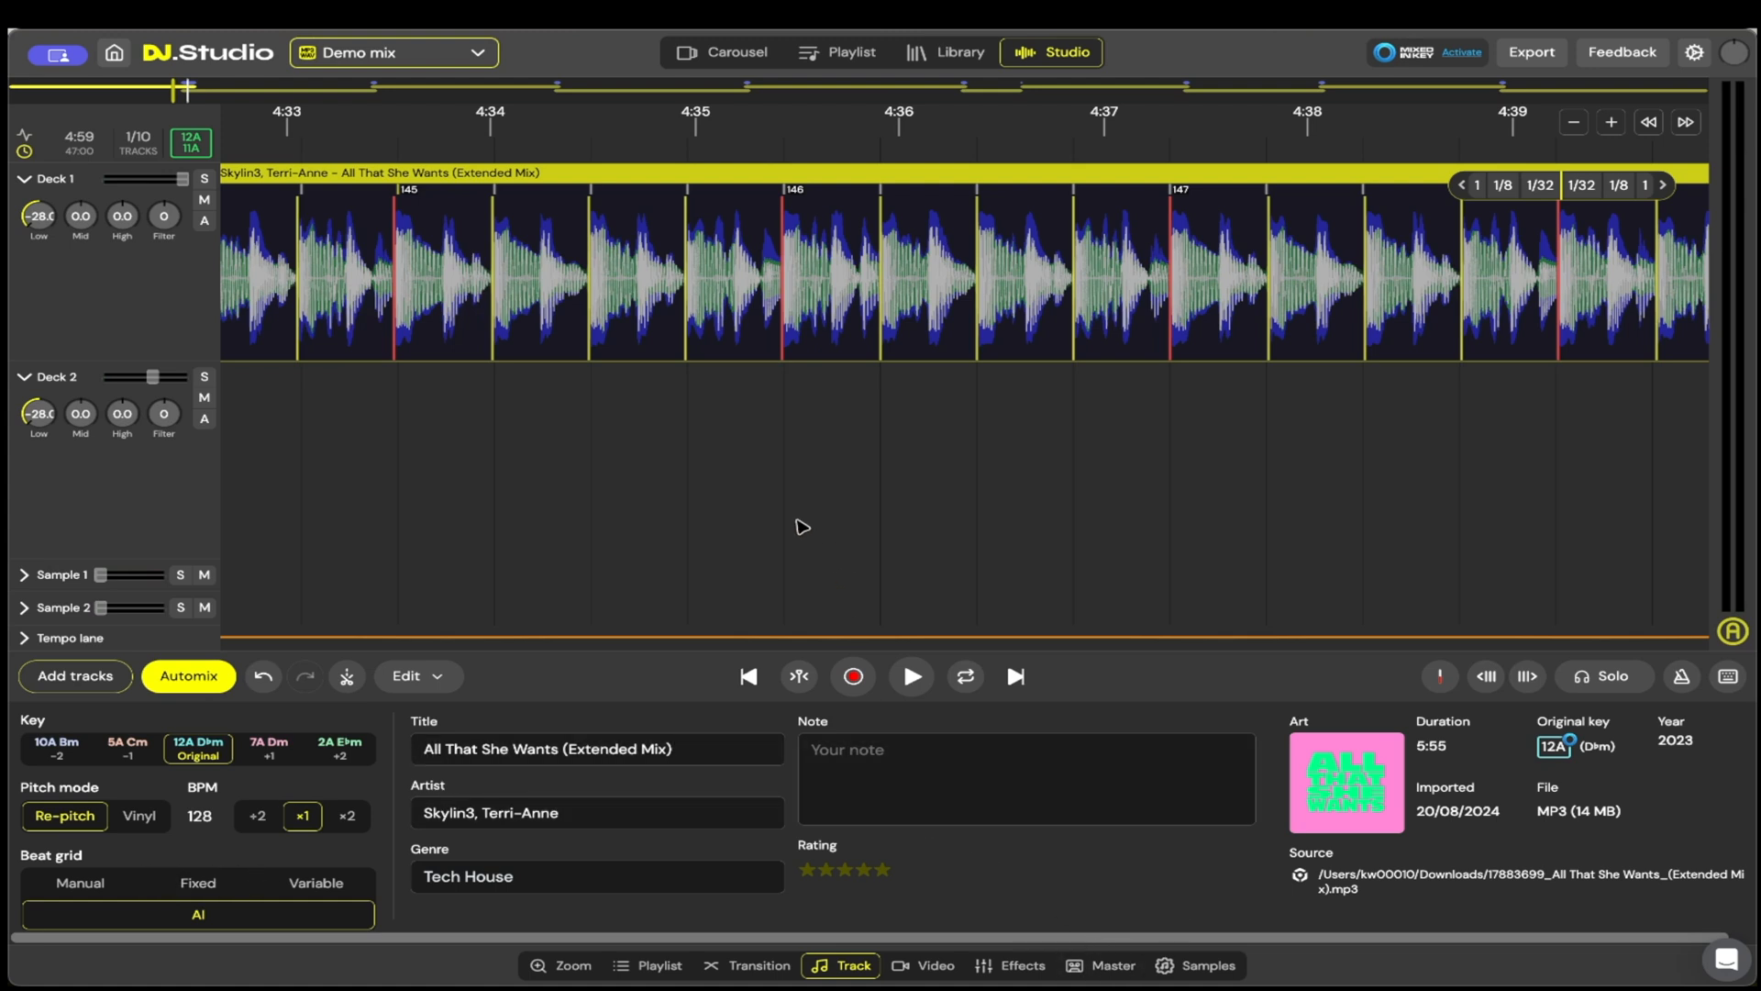
# Step: Return to the transition settings, and listen to the first transition from about 5:03 to its end
pyautogui.click(748, 965)
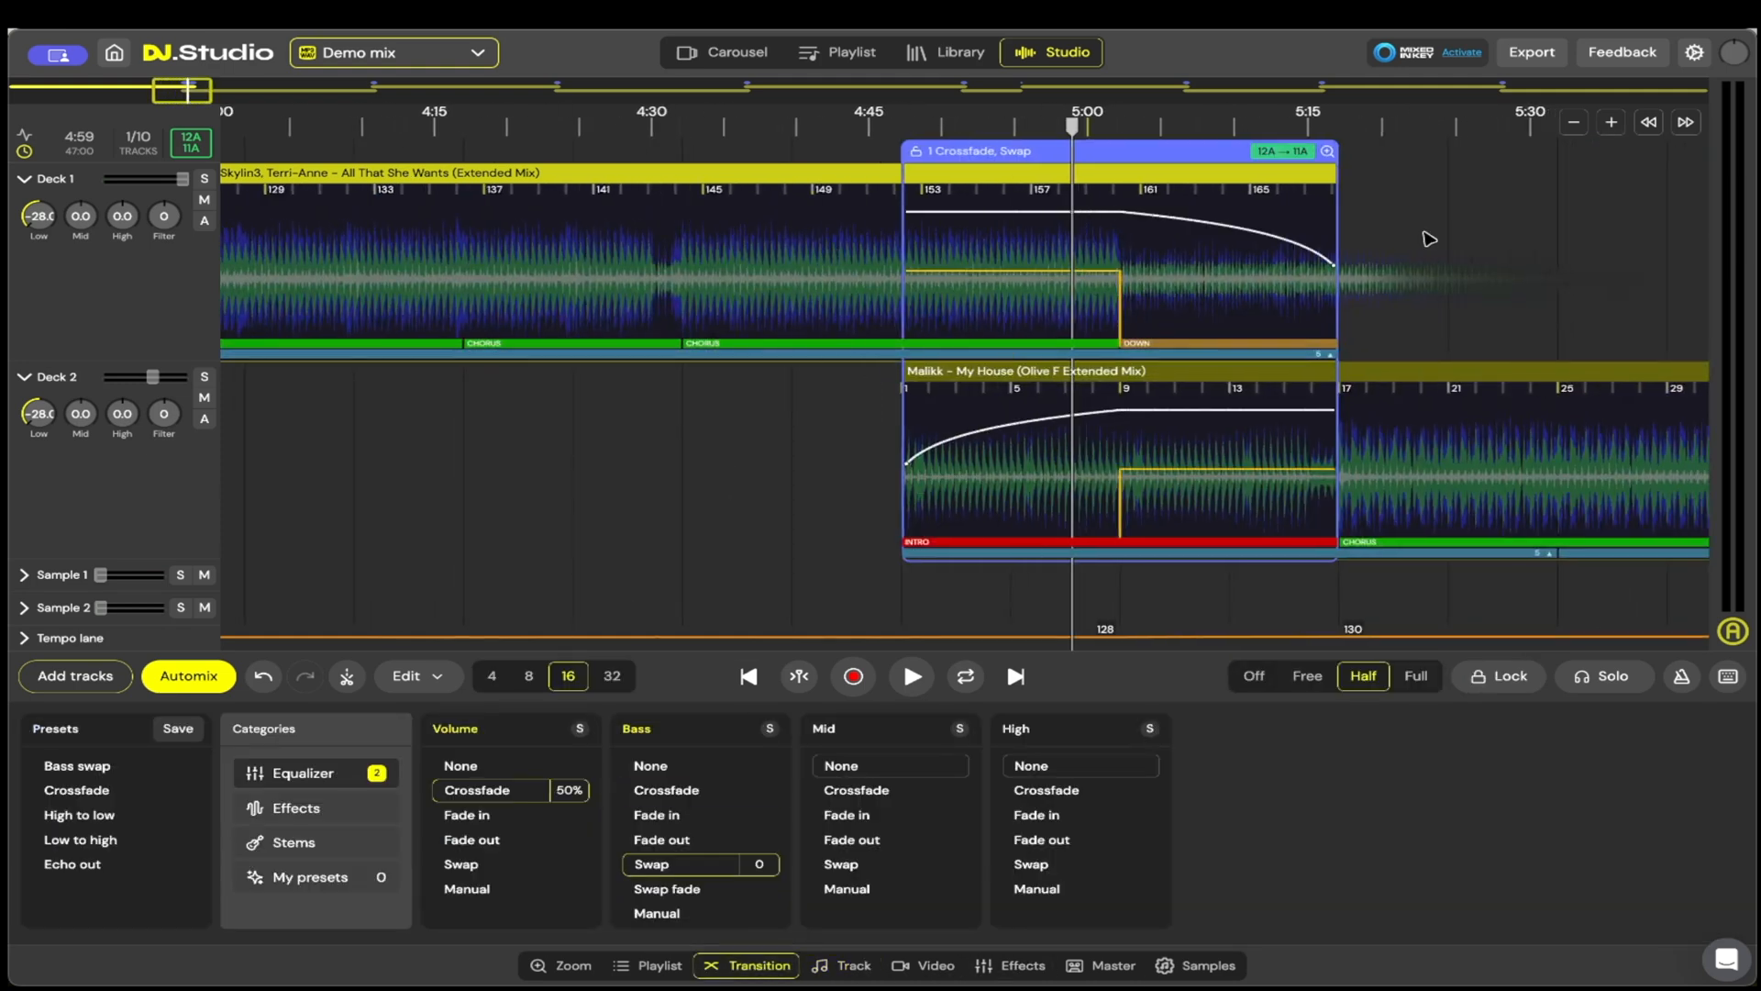
pyautogui.hscroll(3, 1325, 217)
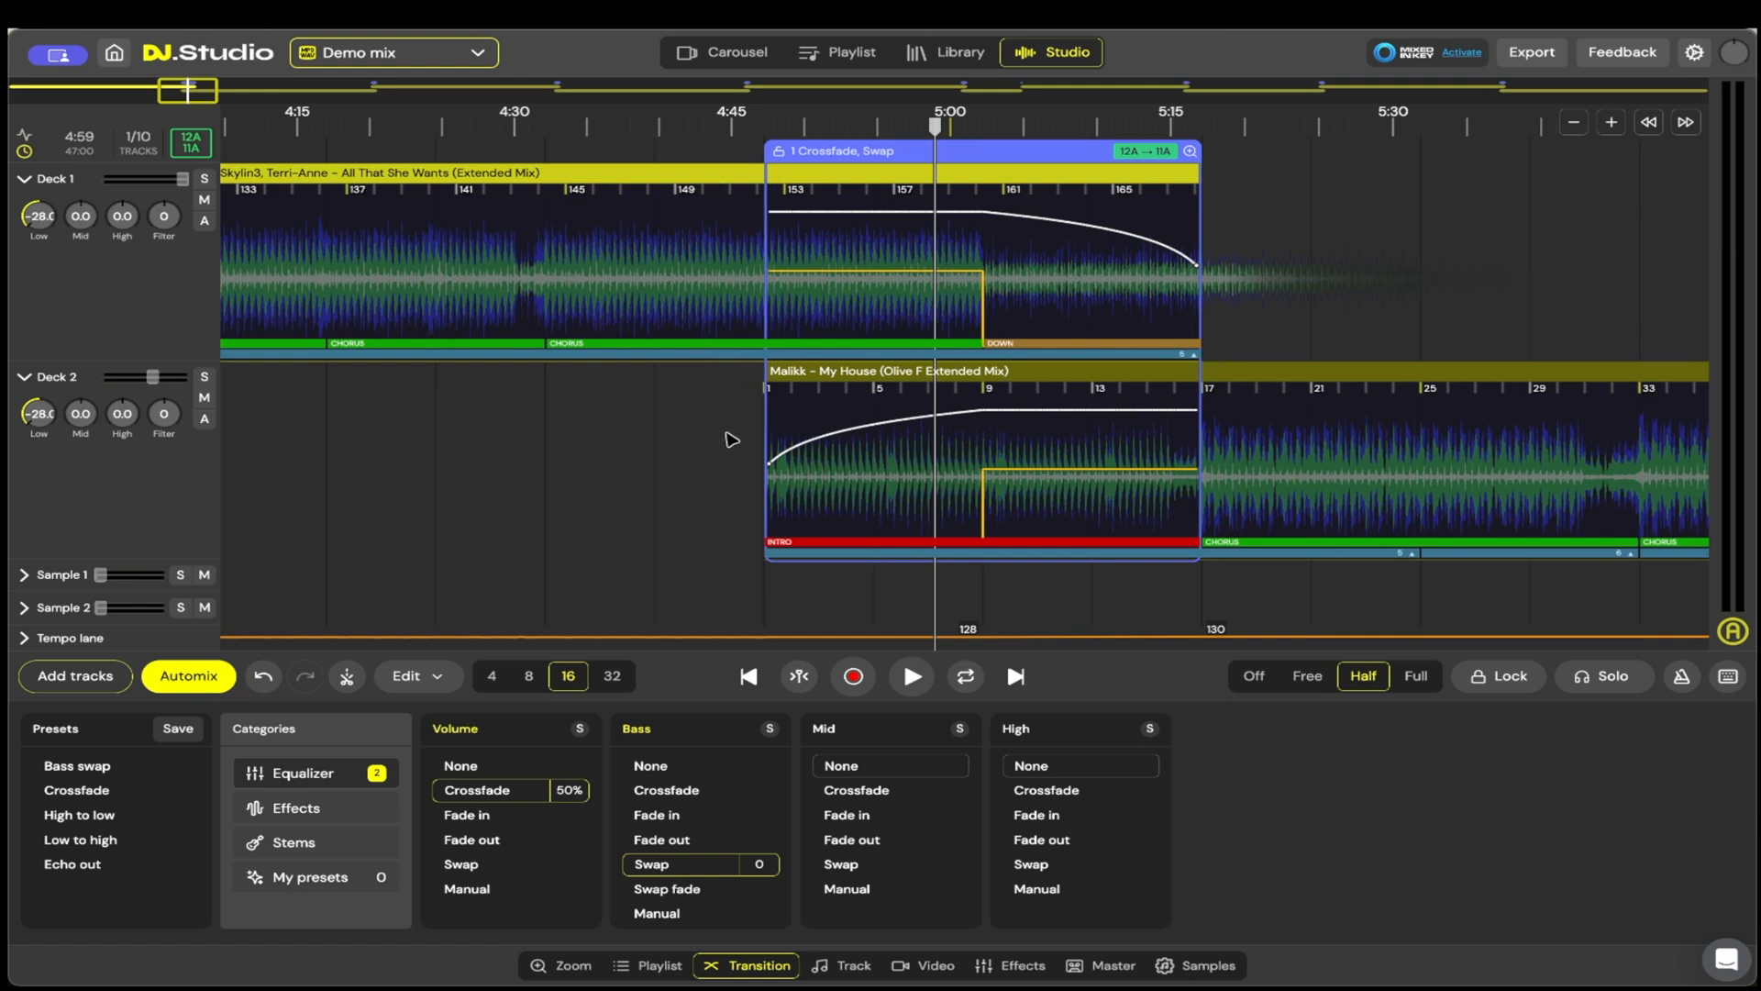
pyautogui.click(991, 126)
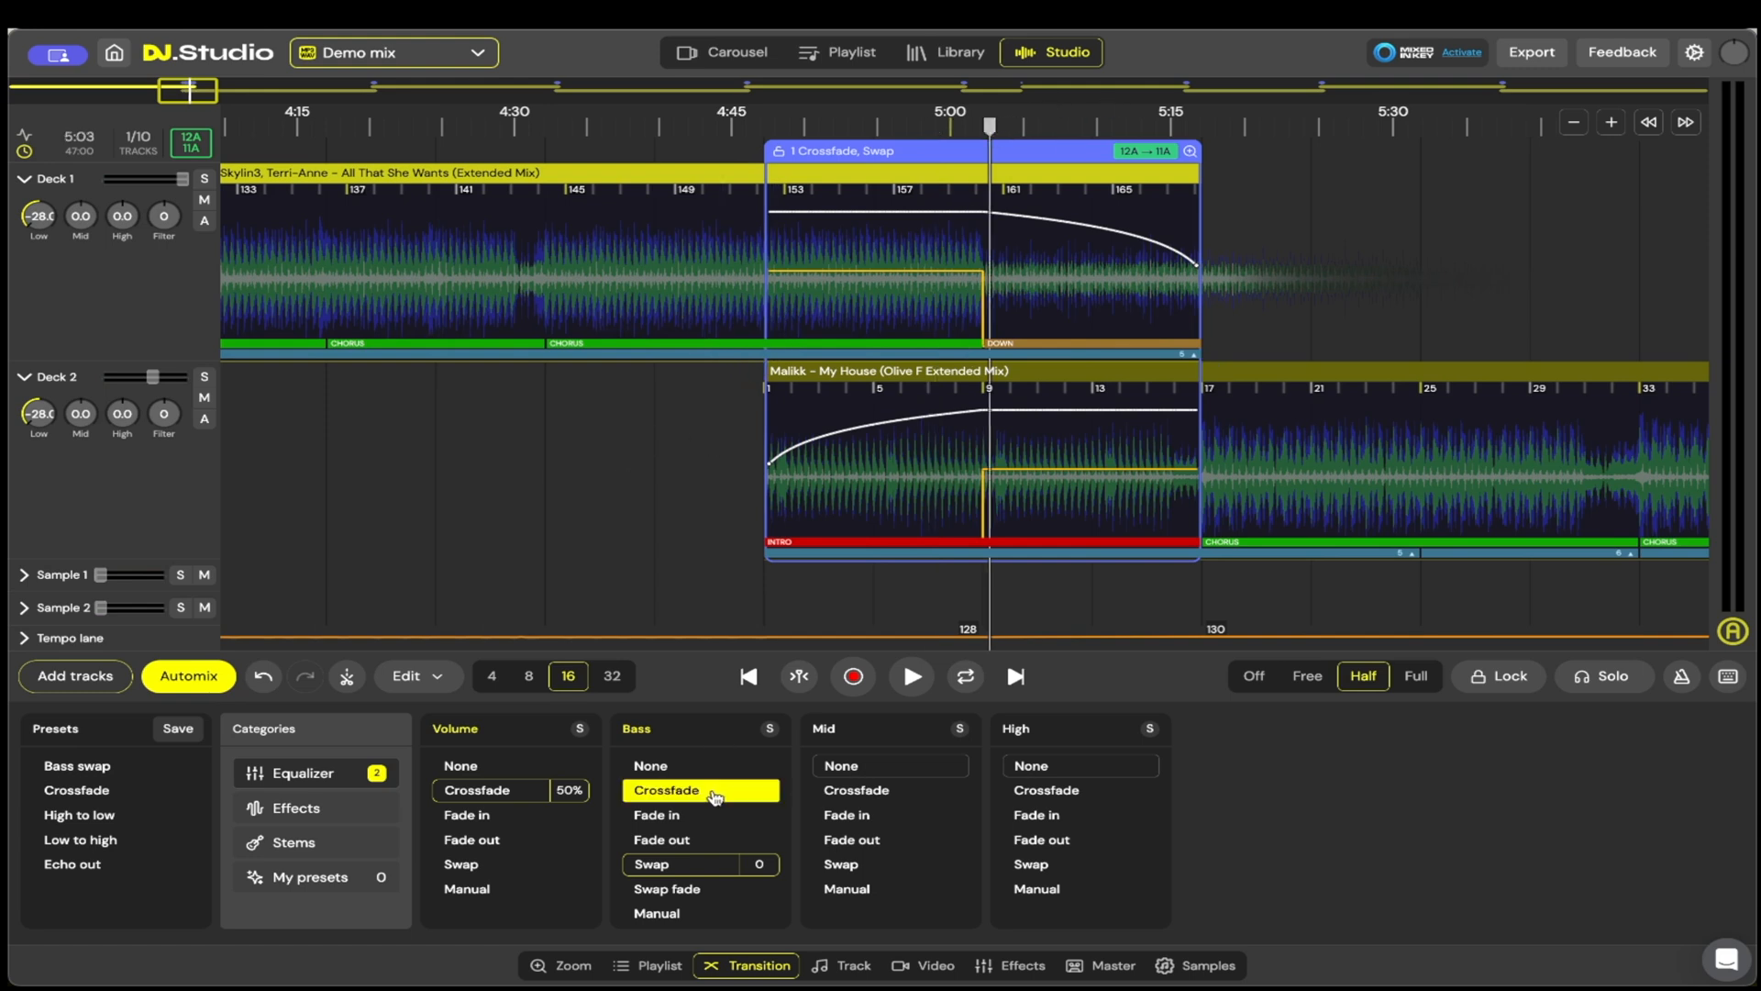
pyautogui.click(912, 678)
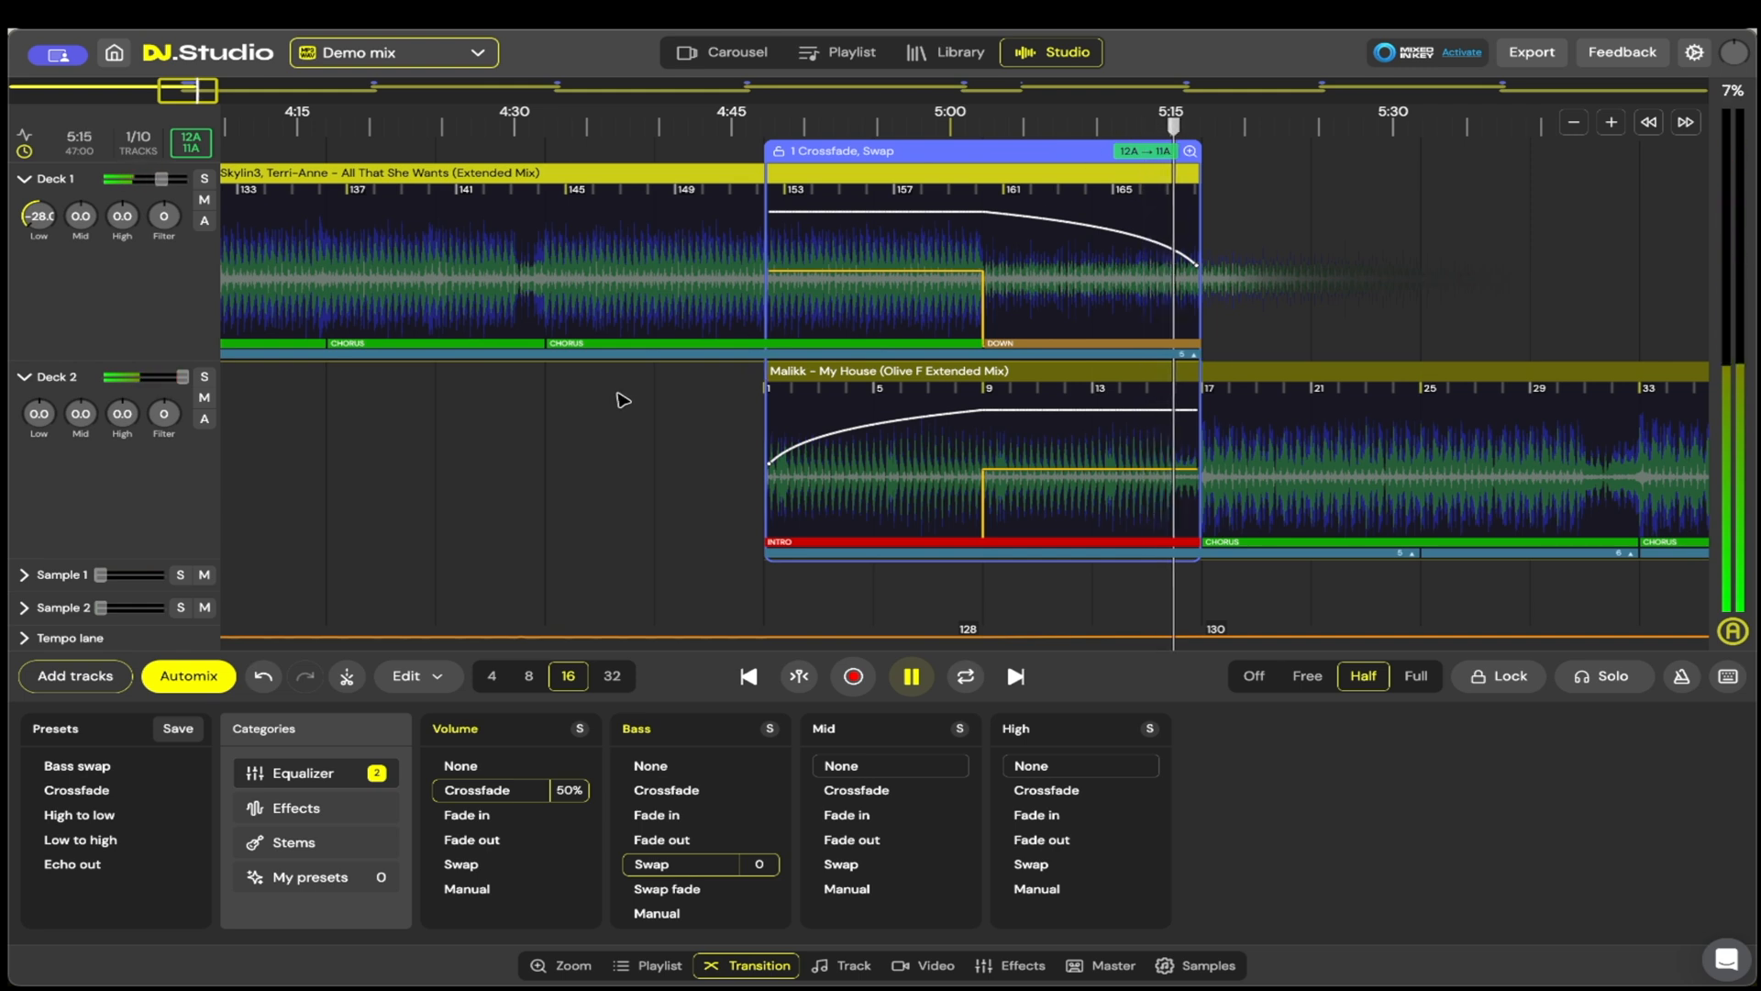
pyautogui.click(911, 676)
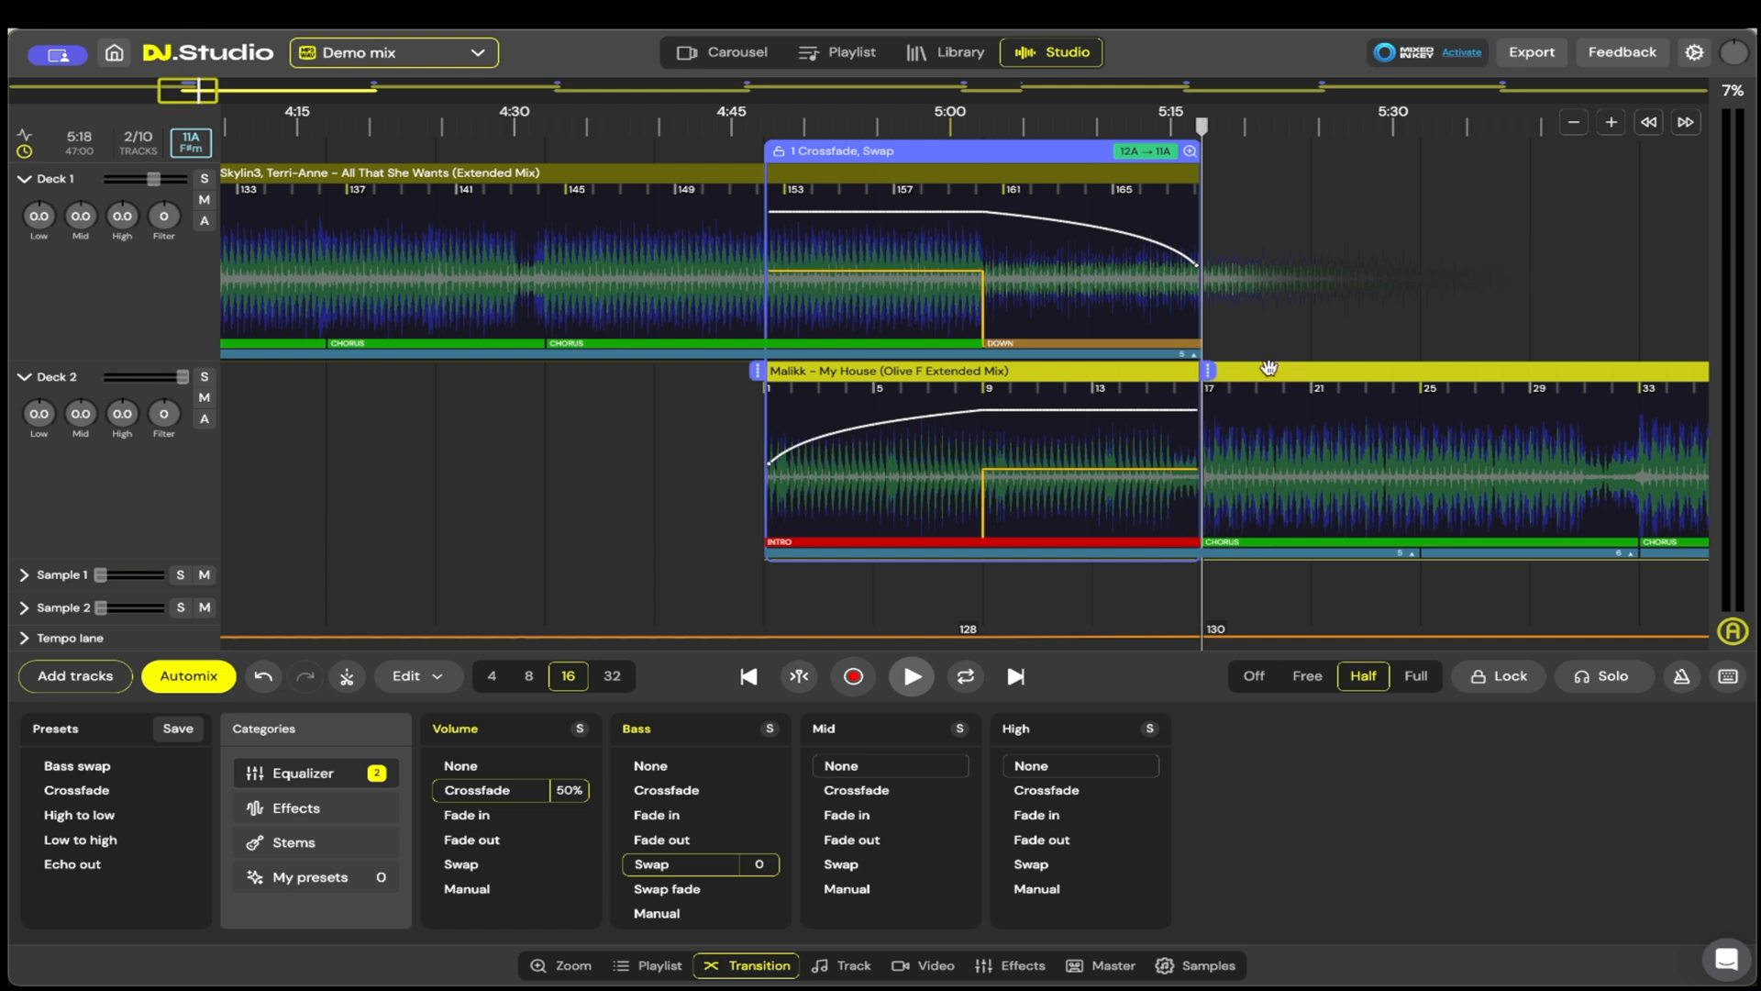
# Step: Shift My House eight bars earlier, and extend the transition back to the track's bar 1 with the bass swap at bar 17
pyautogui.moveTo(1272, 371); pyautogui.dragTo(1065, 388)
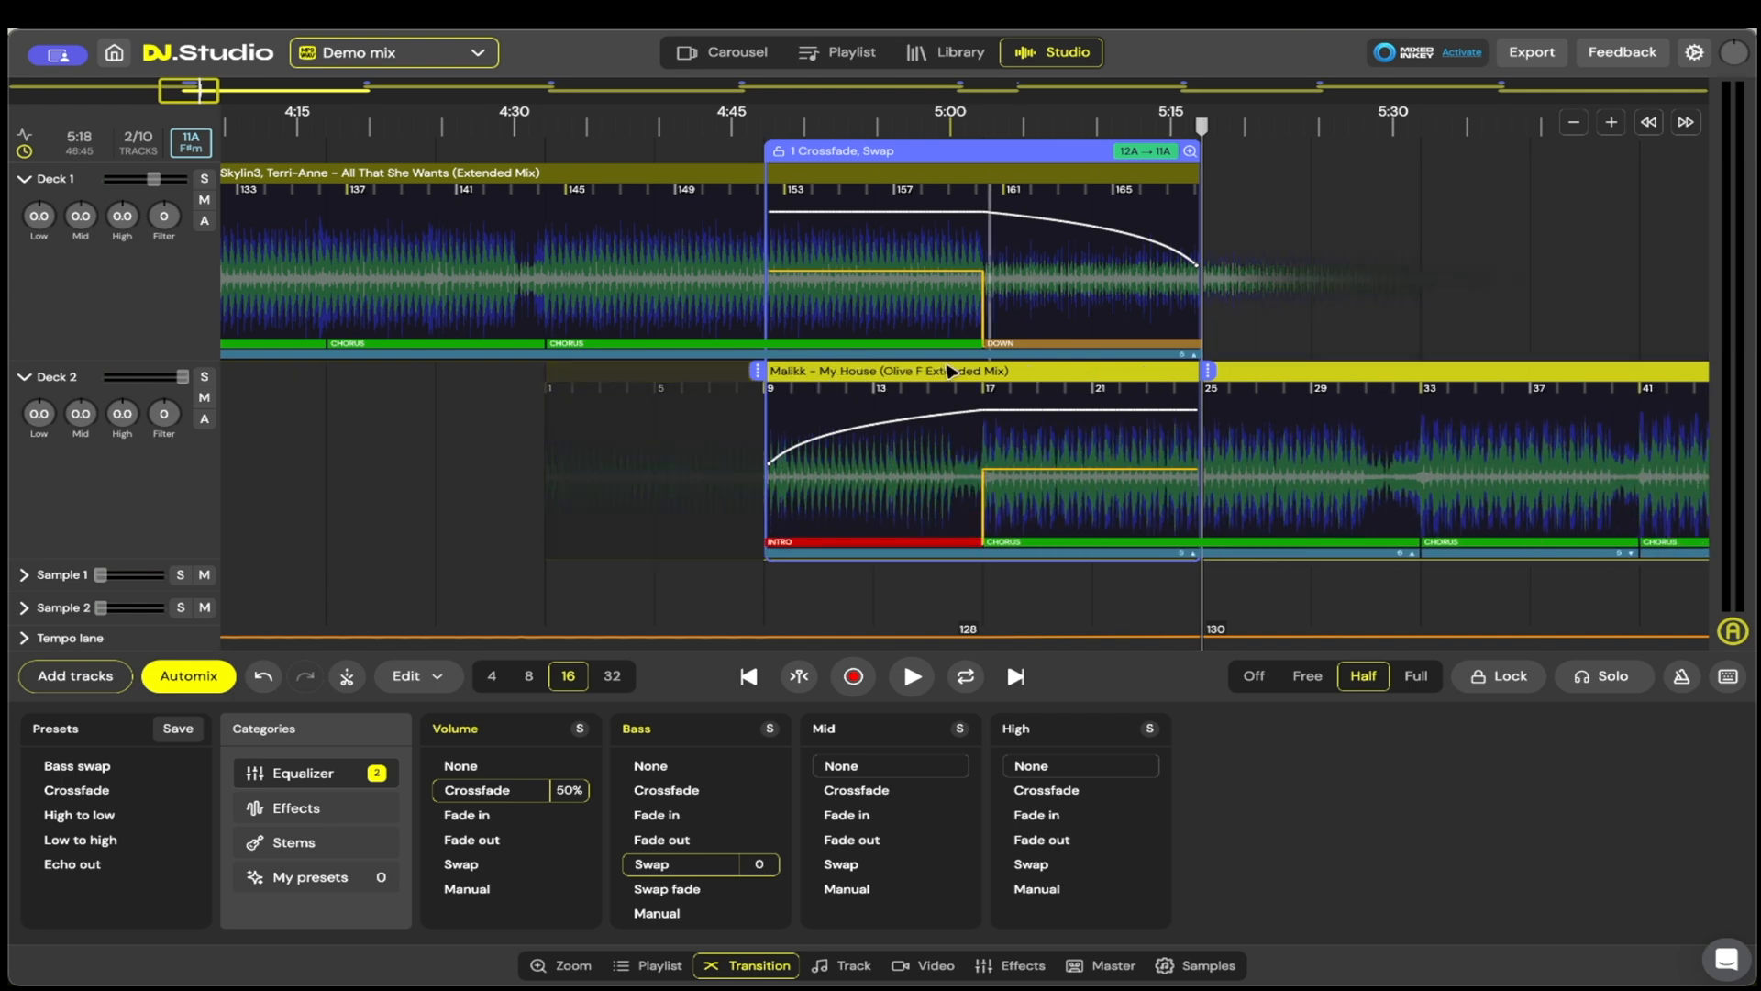
pyautogui.moveTo(761, 382); pyautogui.dragTo(540, 388)
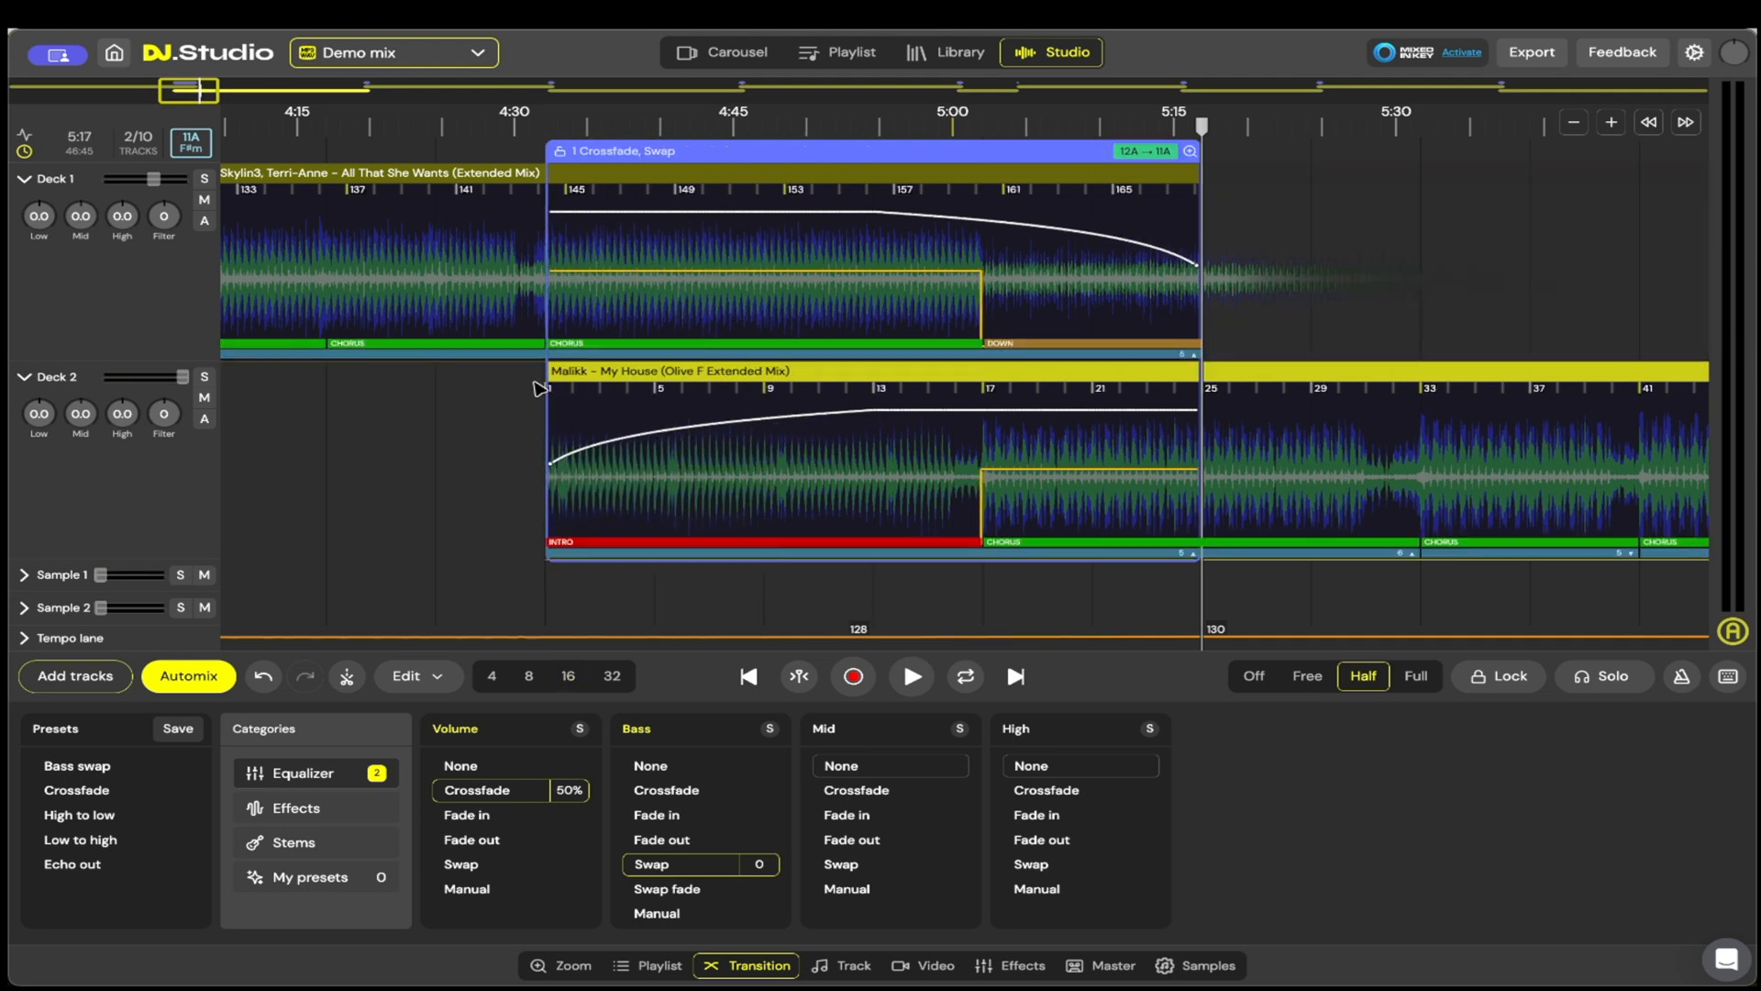
pyautogui.moveTo(981, 500); pyautogui.dragTo(791, 500)
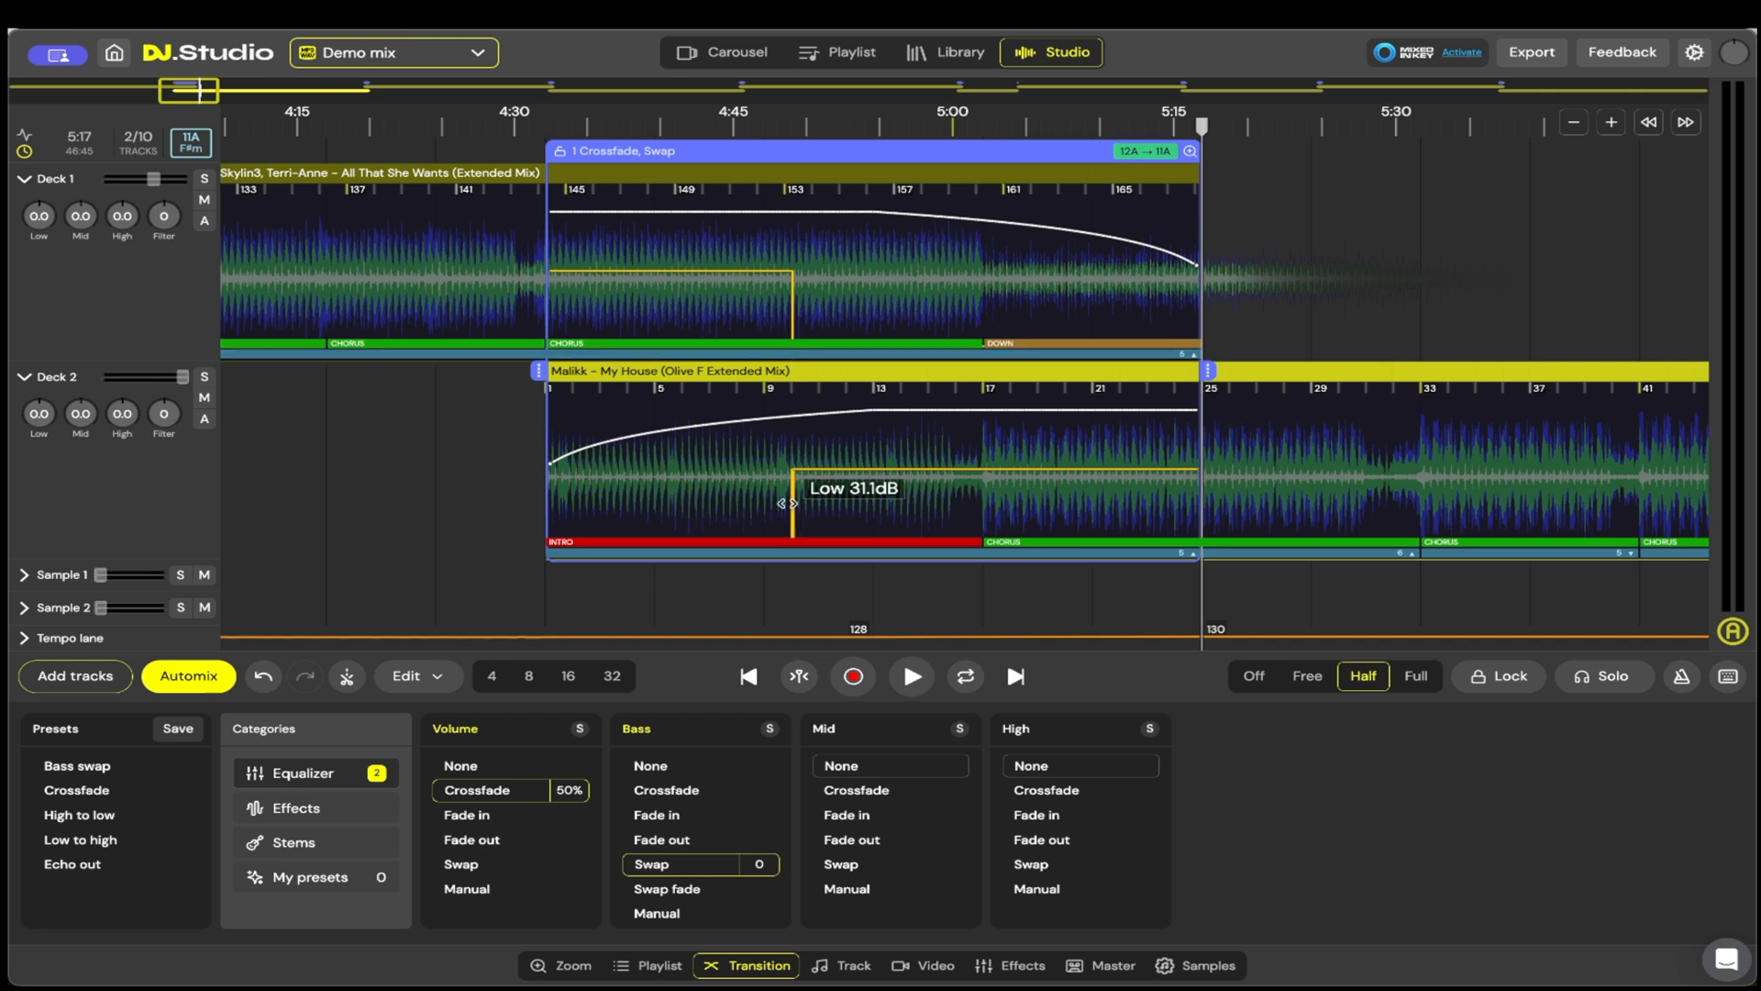
pyautogui.moveTo(792, 502); pyautogui.dragTo(983, 508)
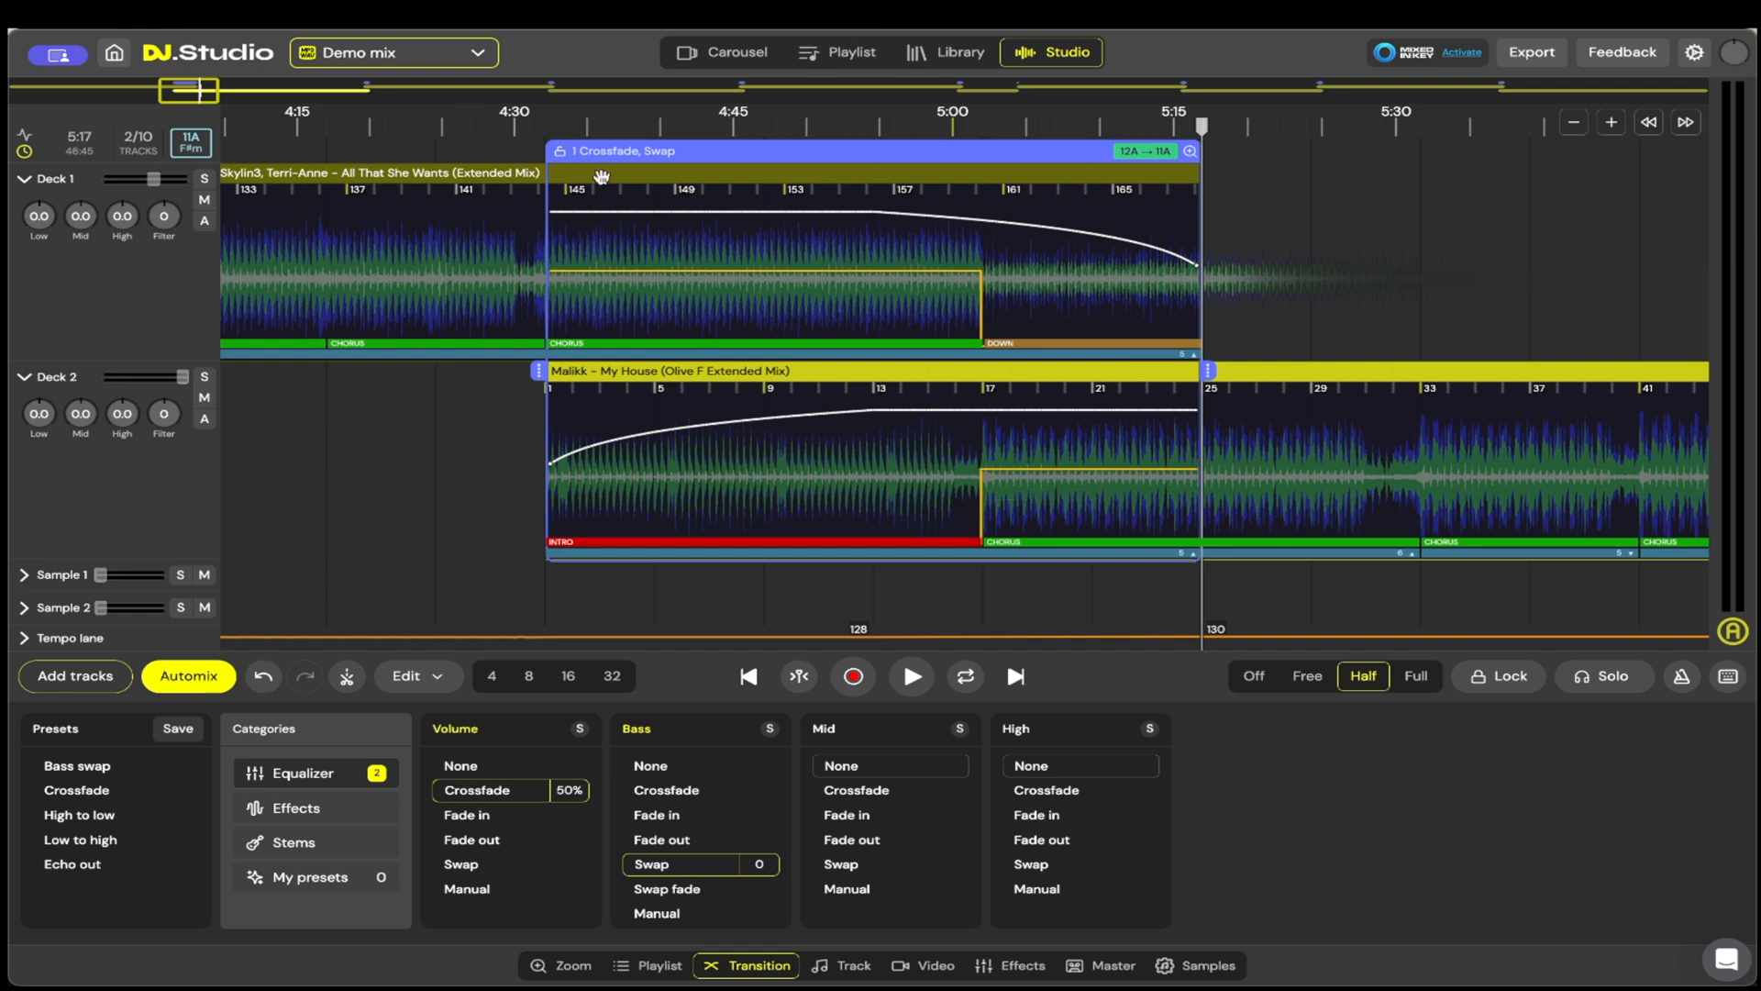
# Step: Listen to the extended first transition from about 4:50 until shortly before its end
pyautogui.click(805, 120)
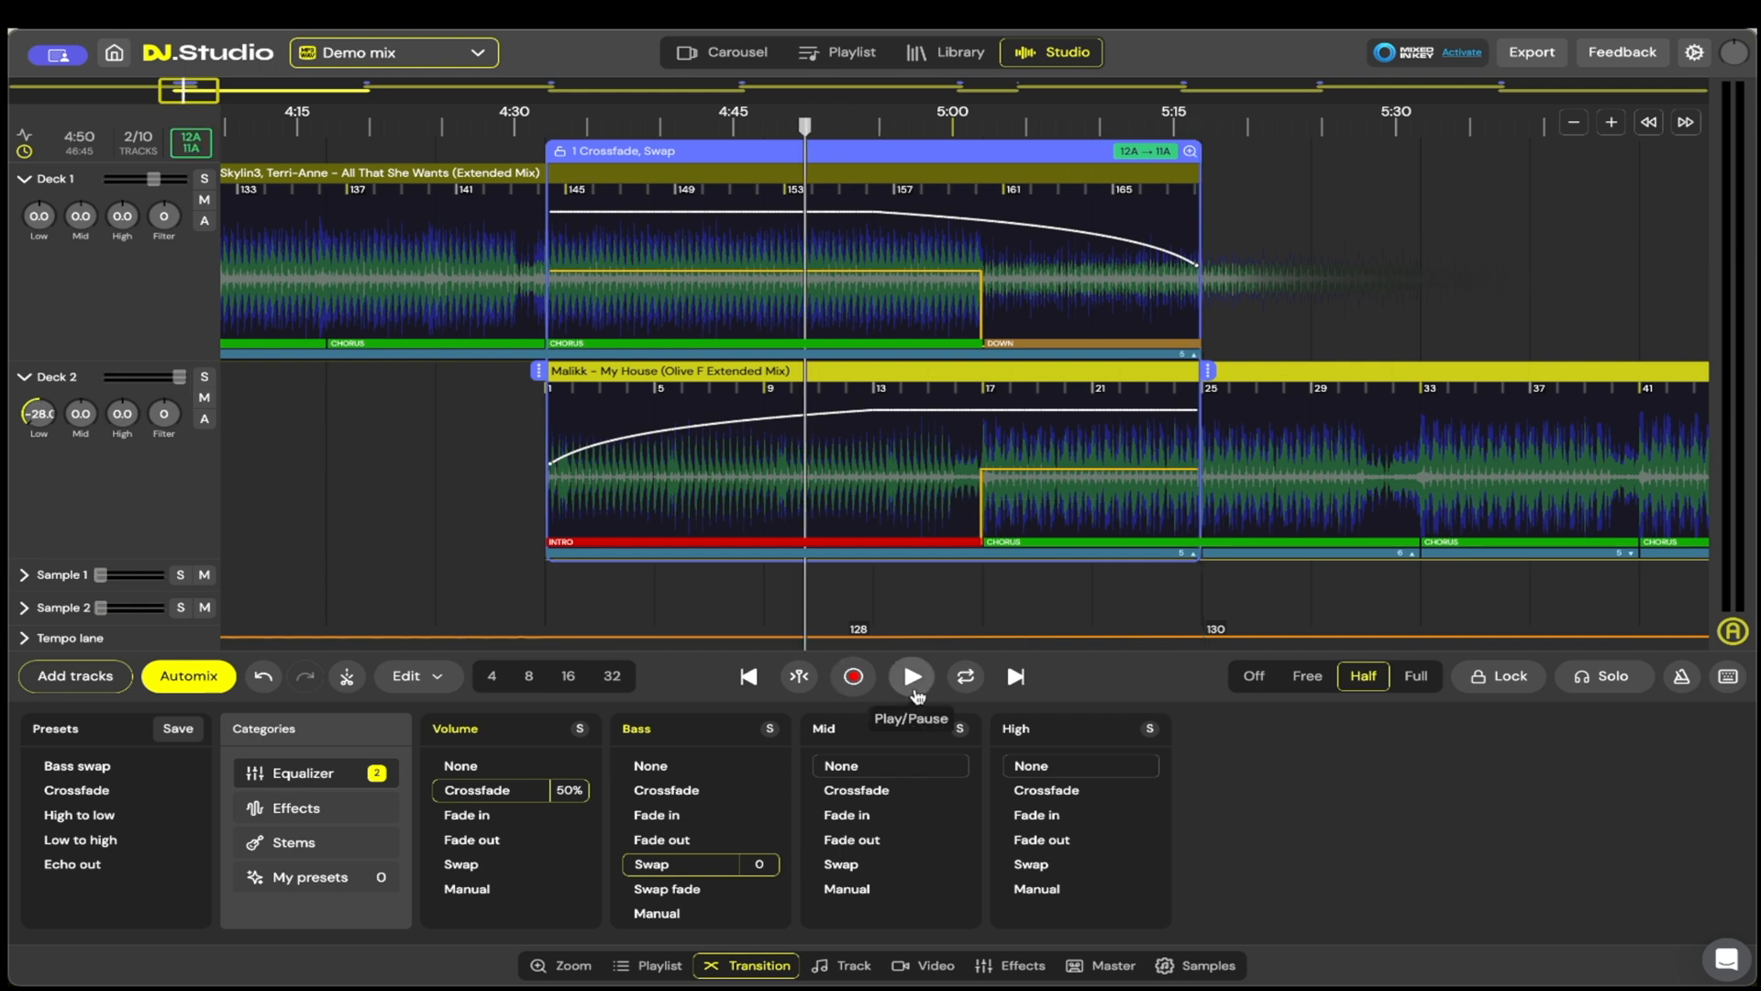
pyautogui.click(912, 680)
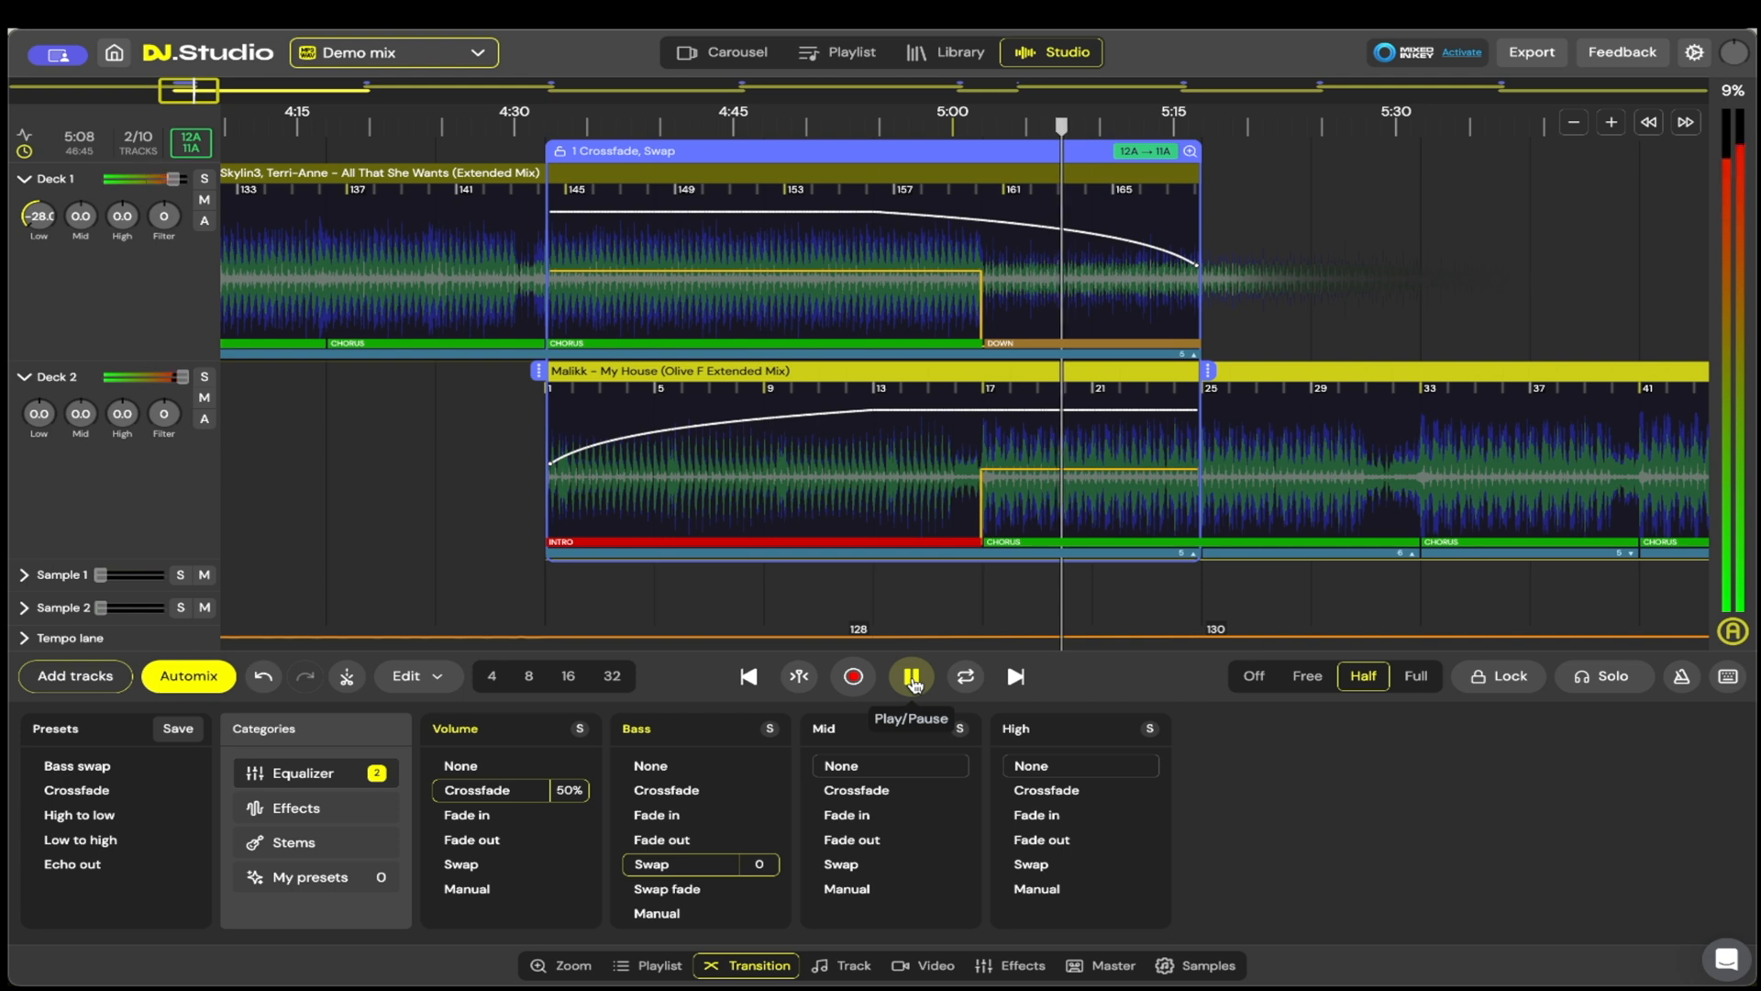
pyautogui.moveTo(1197, 271)
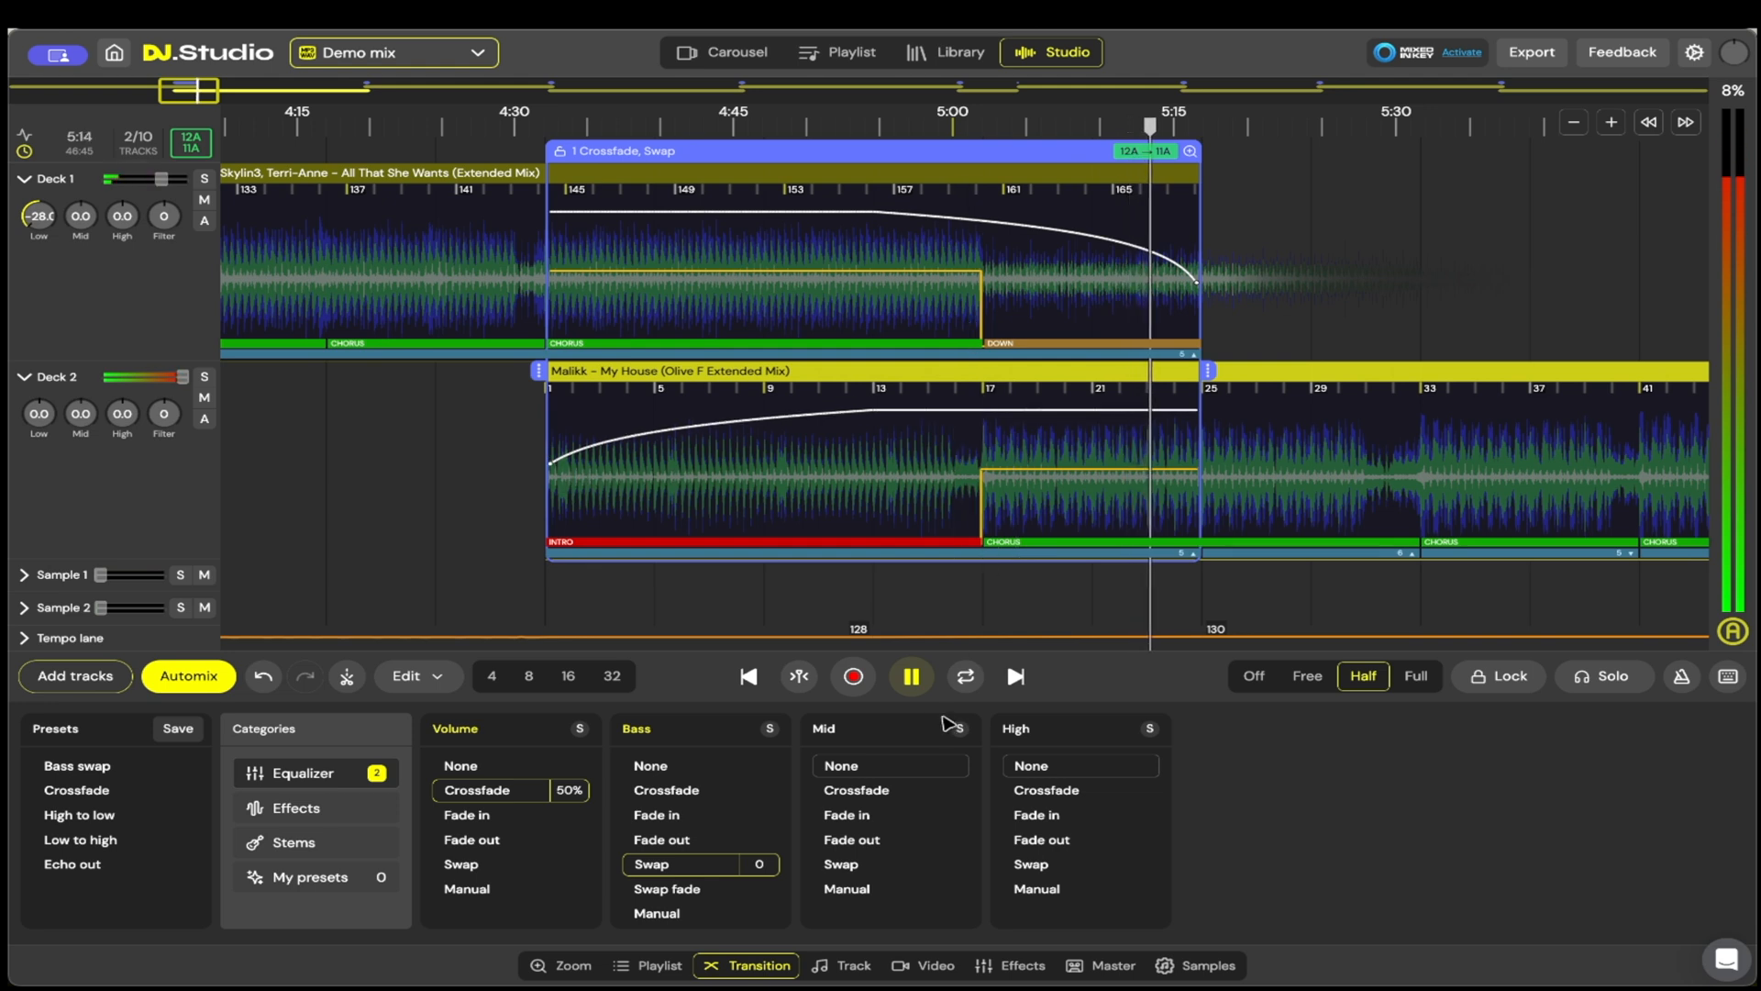
pyautogui.click(912, 677)
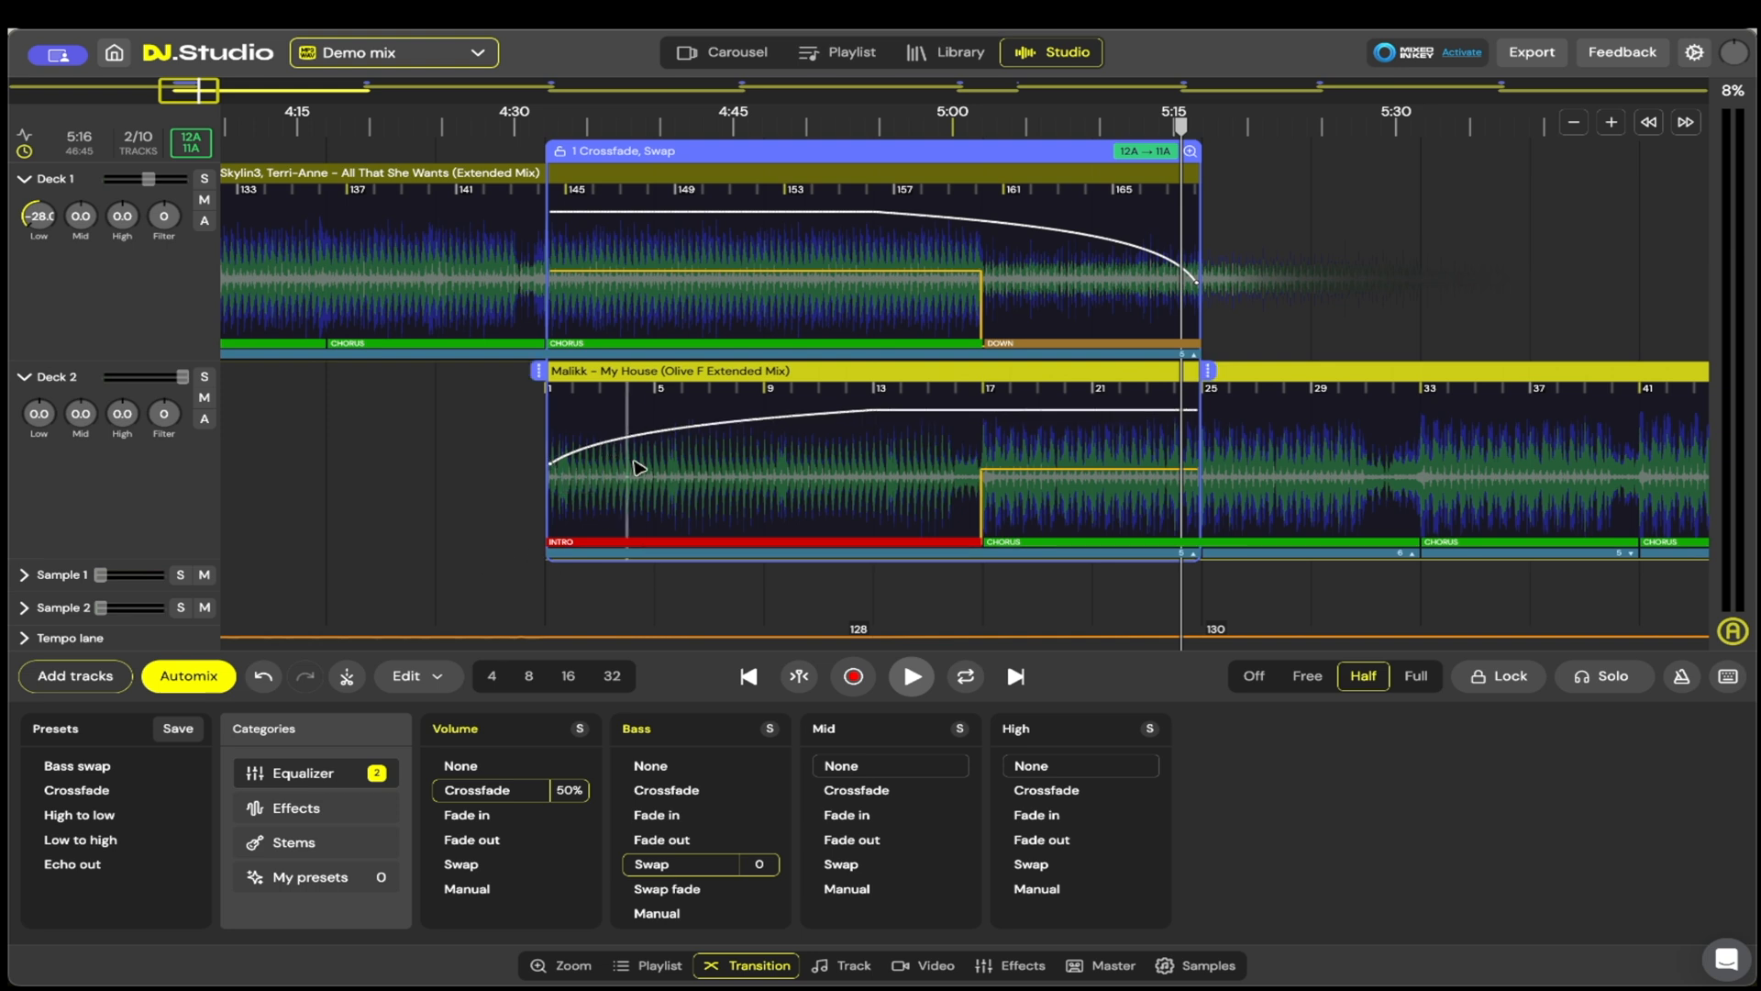
# Step: Find the transition from My House to Thank You, start playback at about 9:38, and show that transition's settings
pyautogui.scroll(-3, 931, 483)
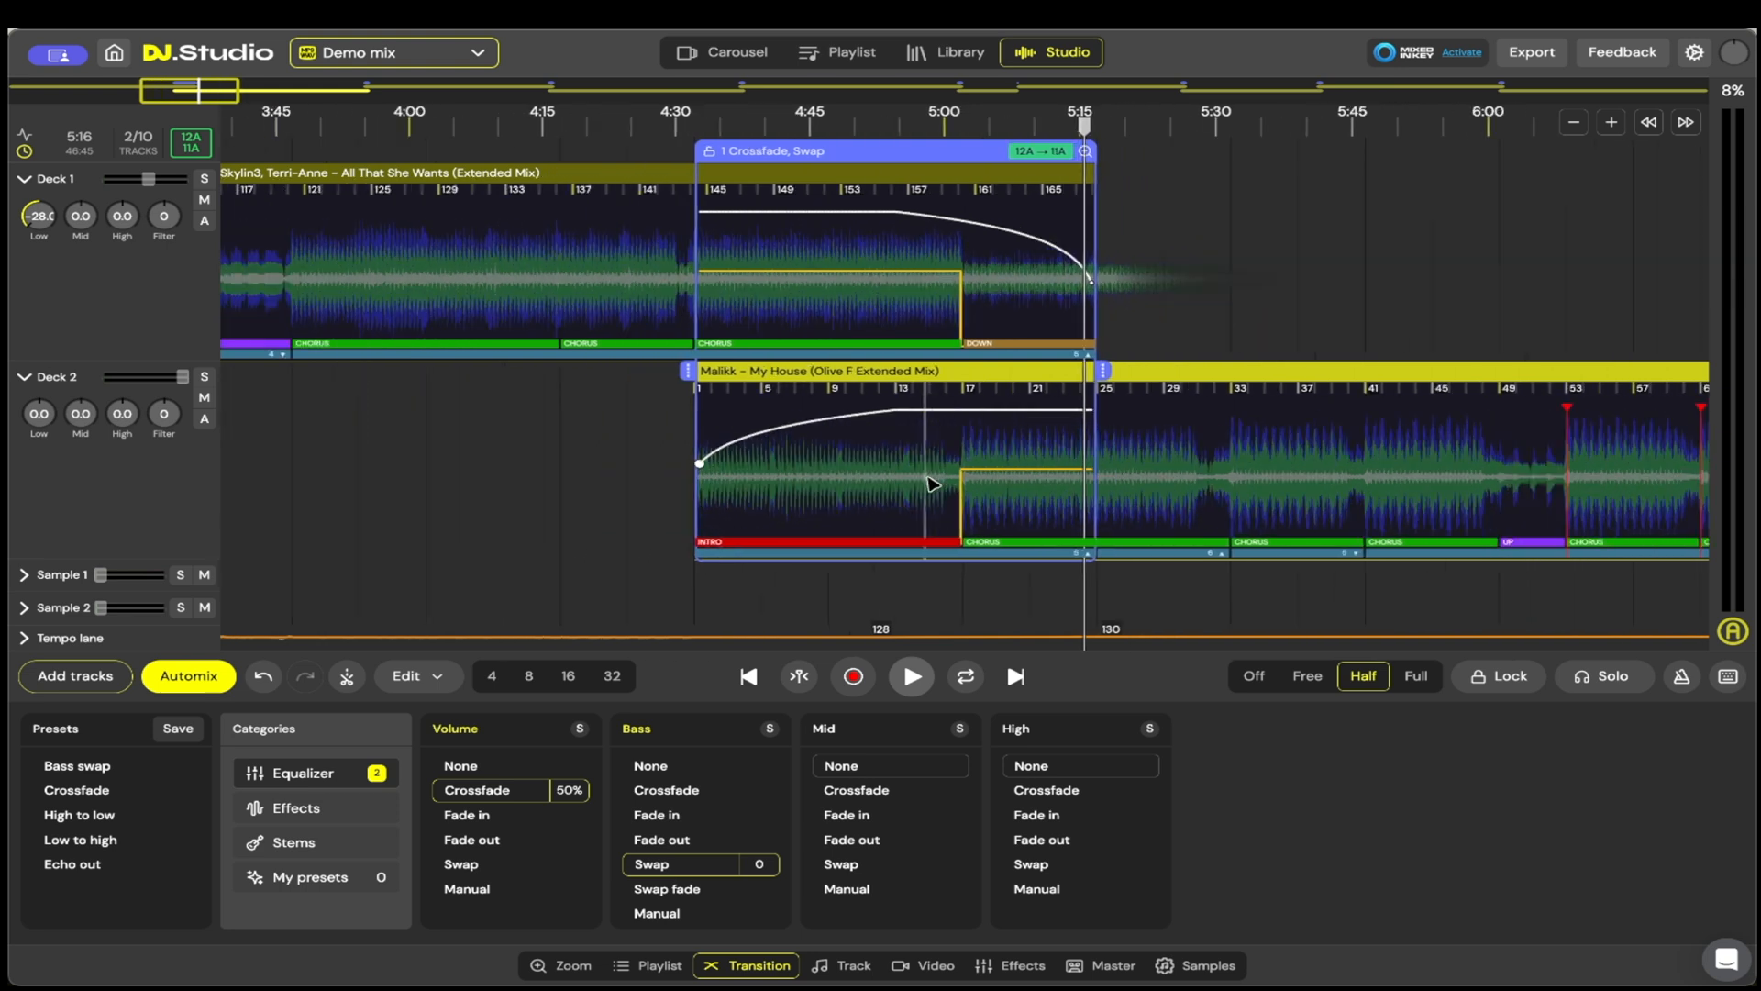
pyautogui.scroll(-1, 931, 484)
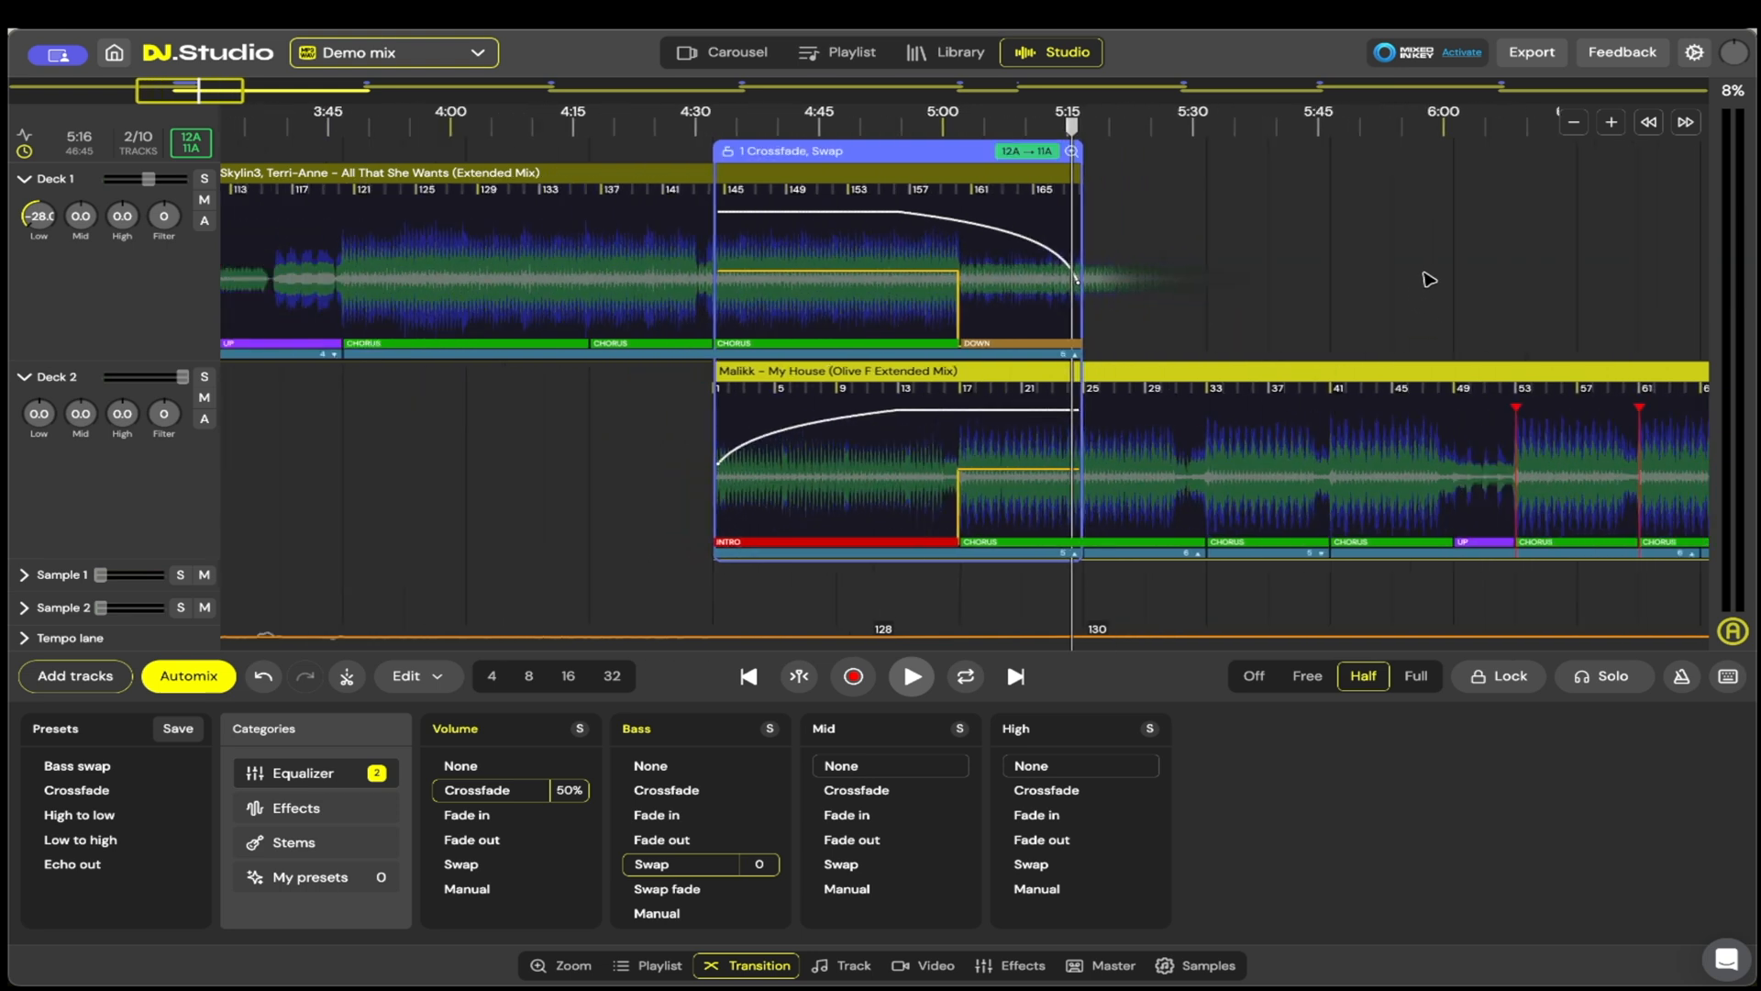
pyautogui.hscroll(10, 1429, 279)
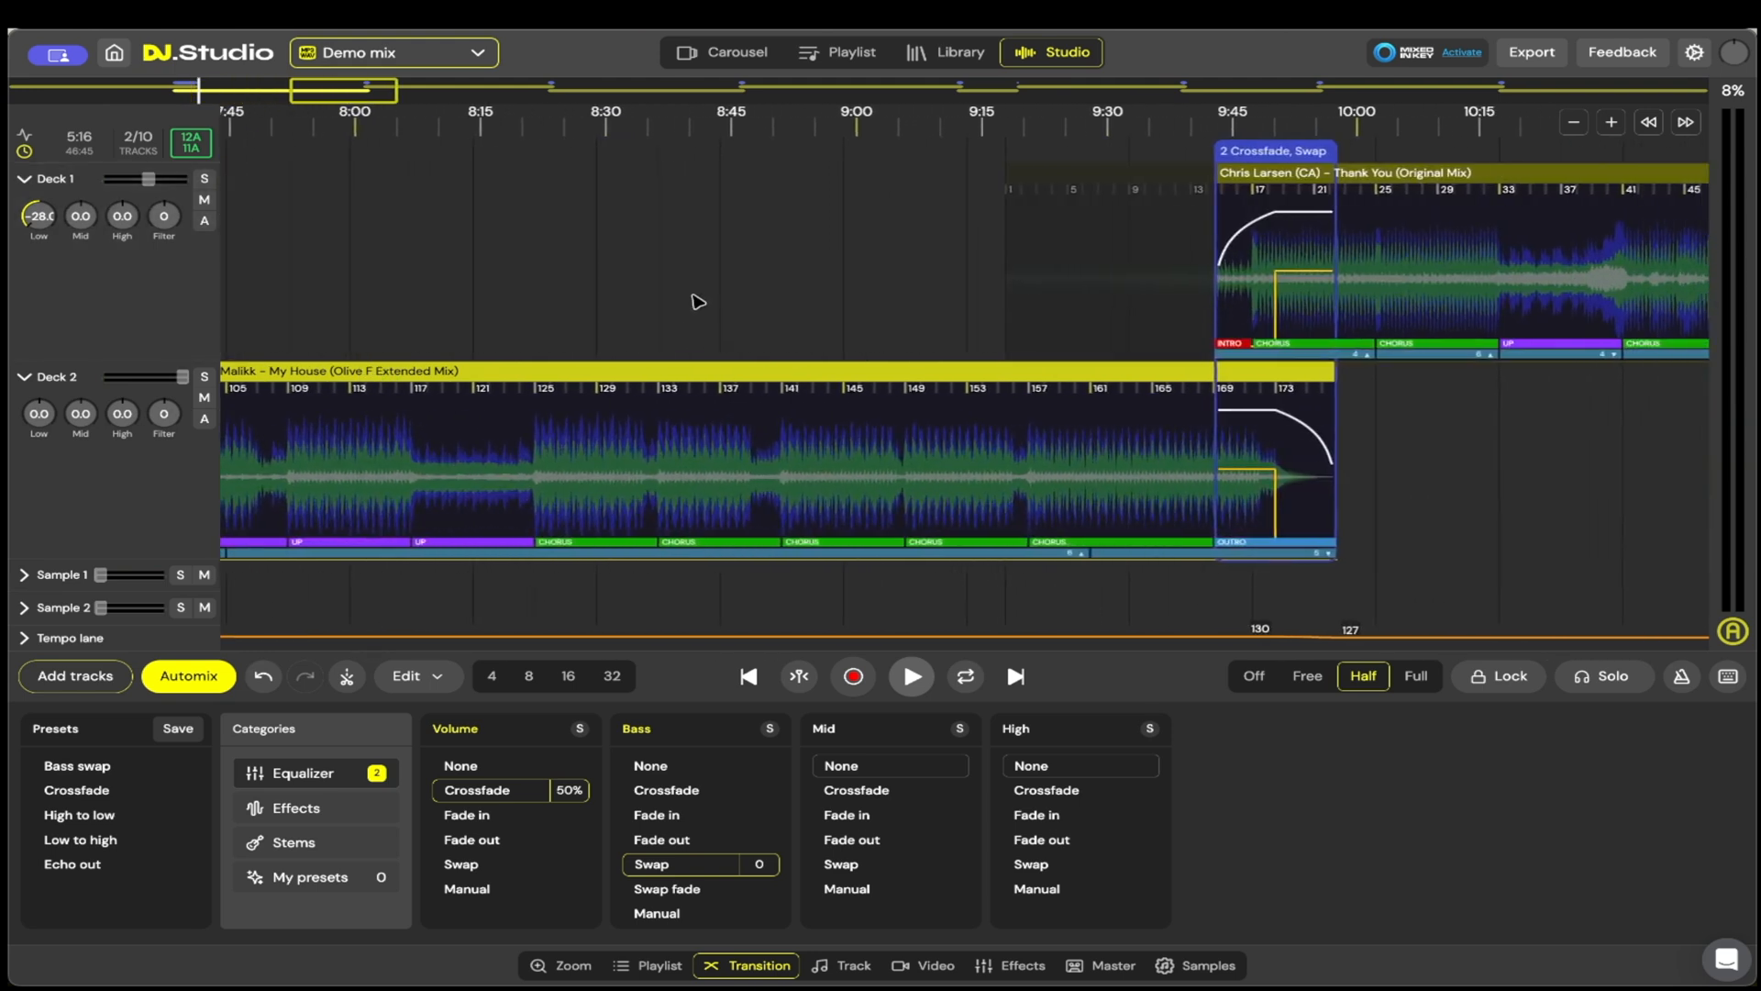
pyautogui.hscroll(5, 361, 303)
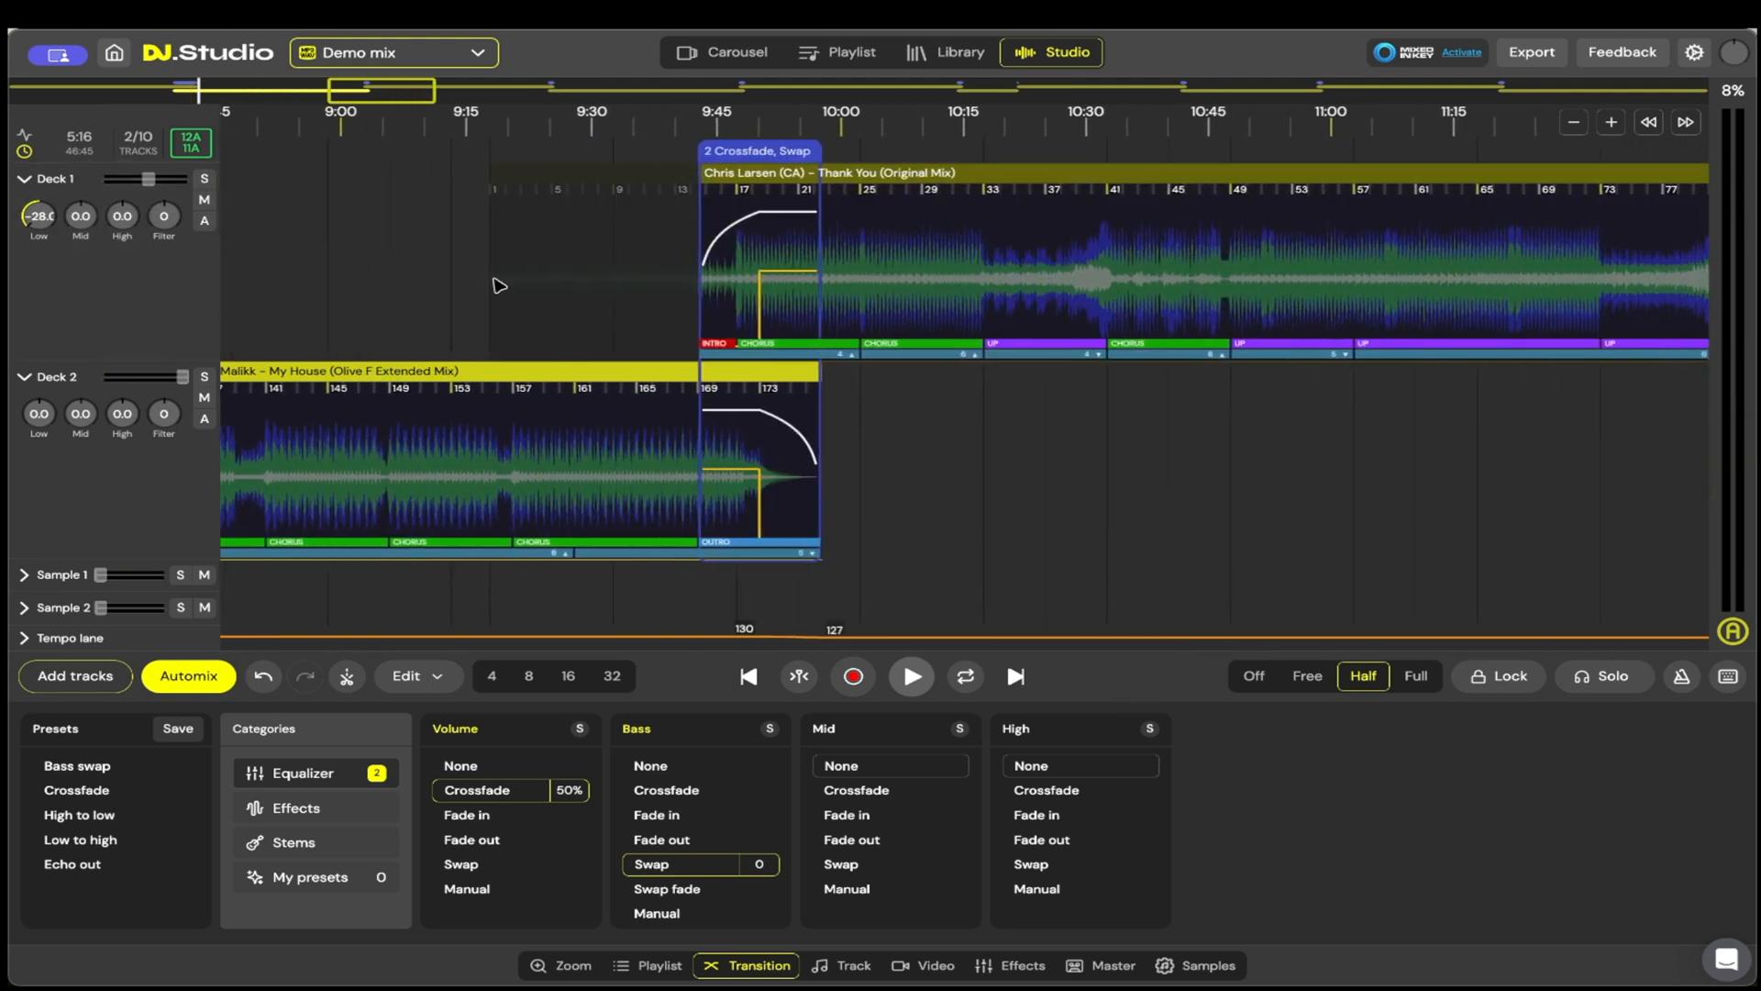
pyautogui.click(659, 143)
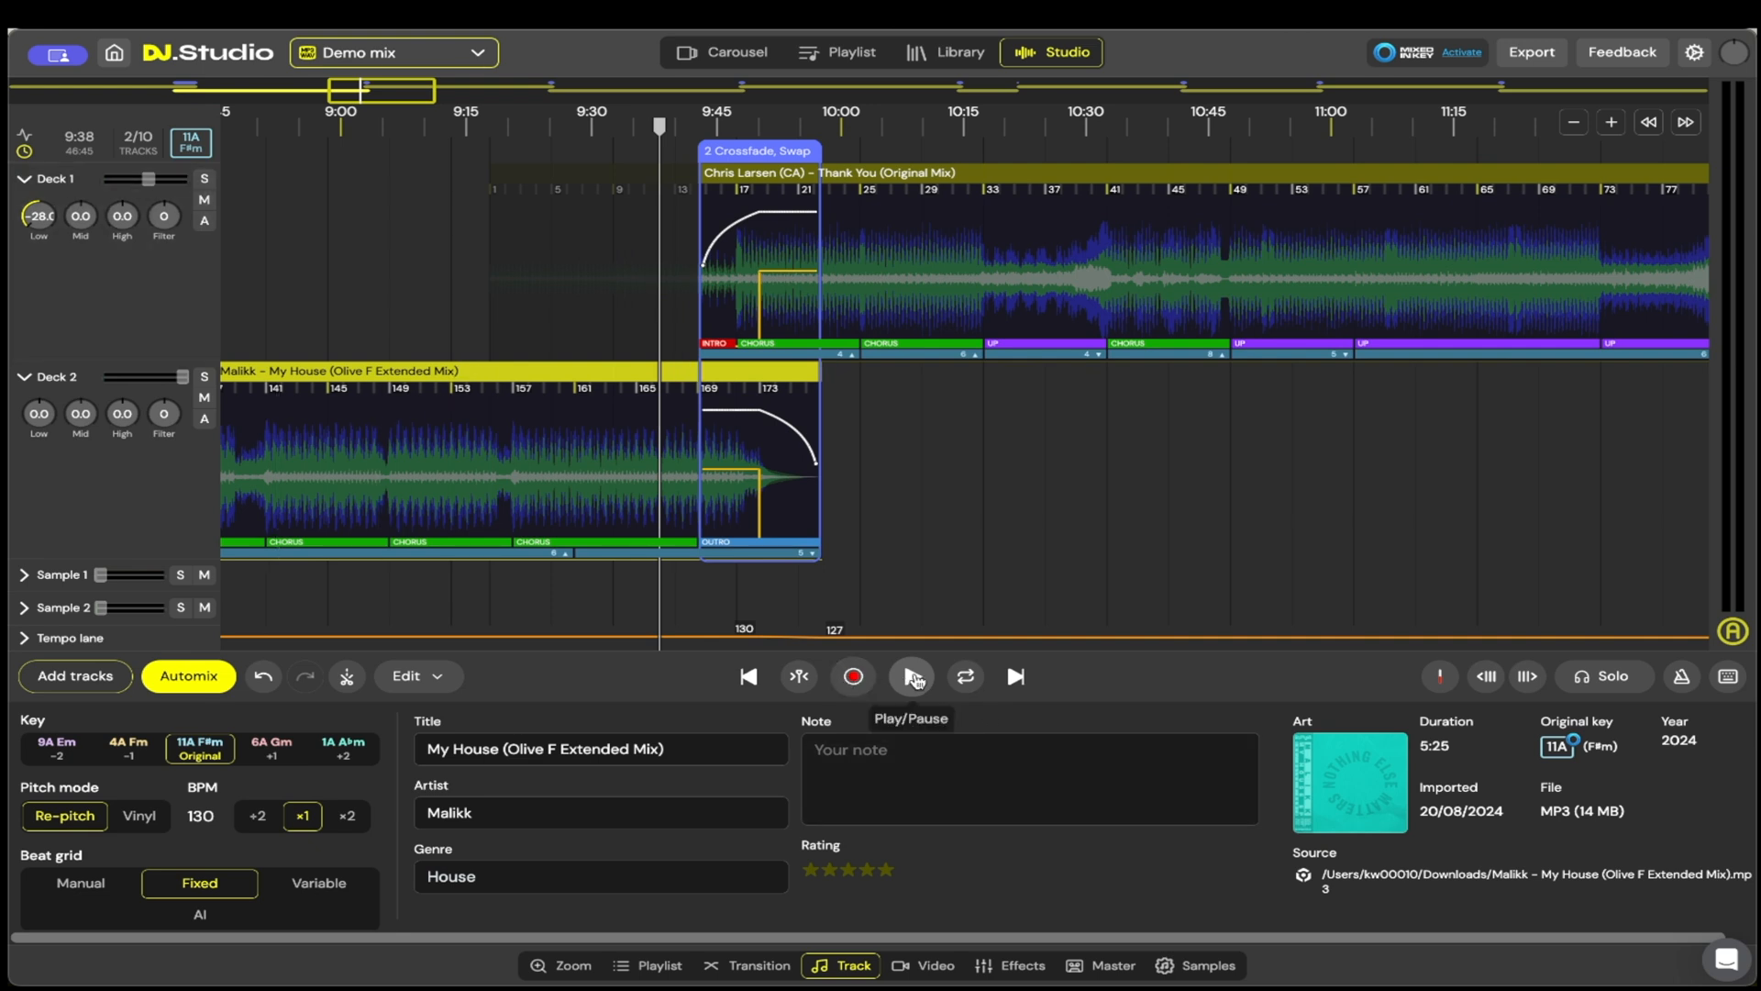
pyautogui.click(913, 676)
pyautogui.click(703, 291)
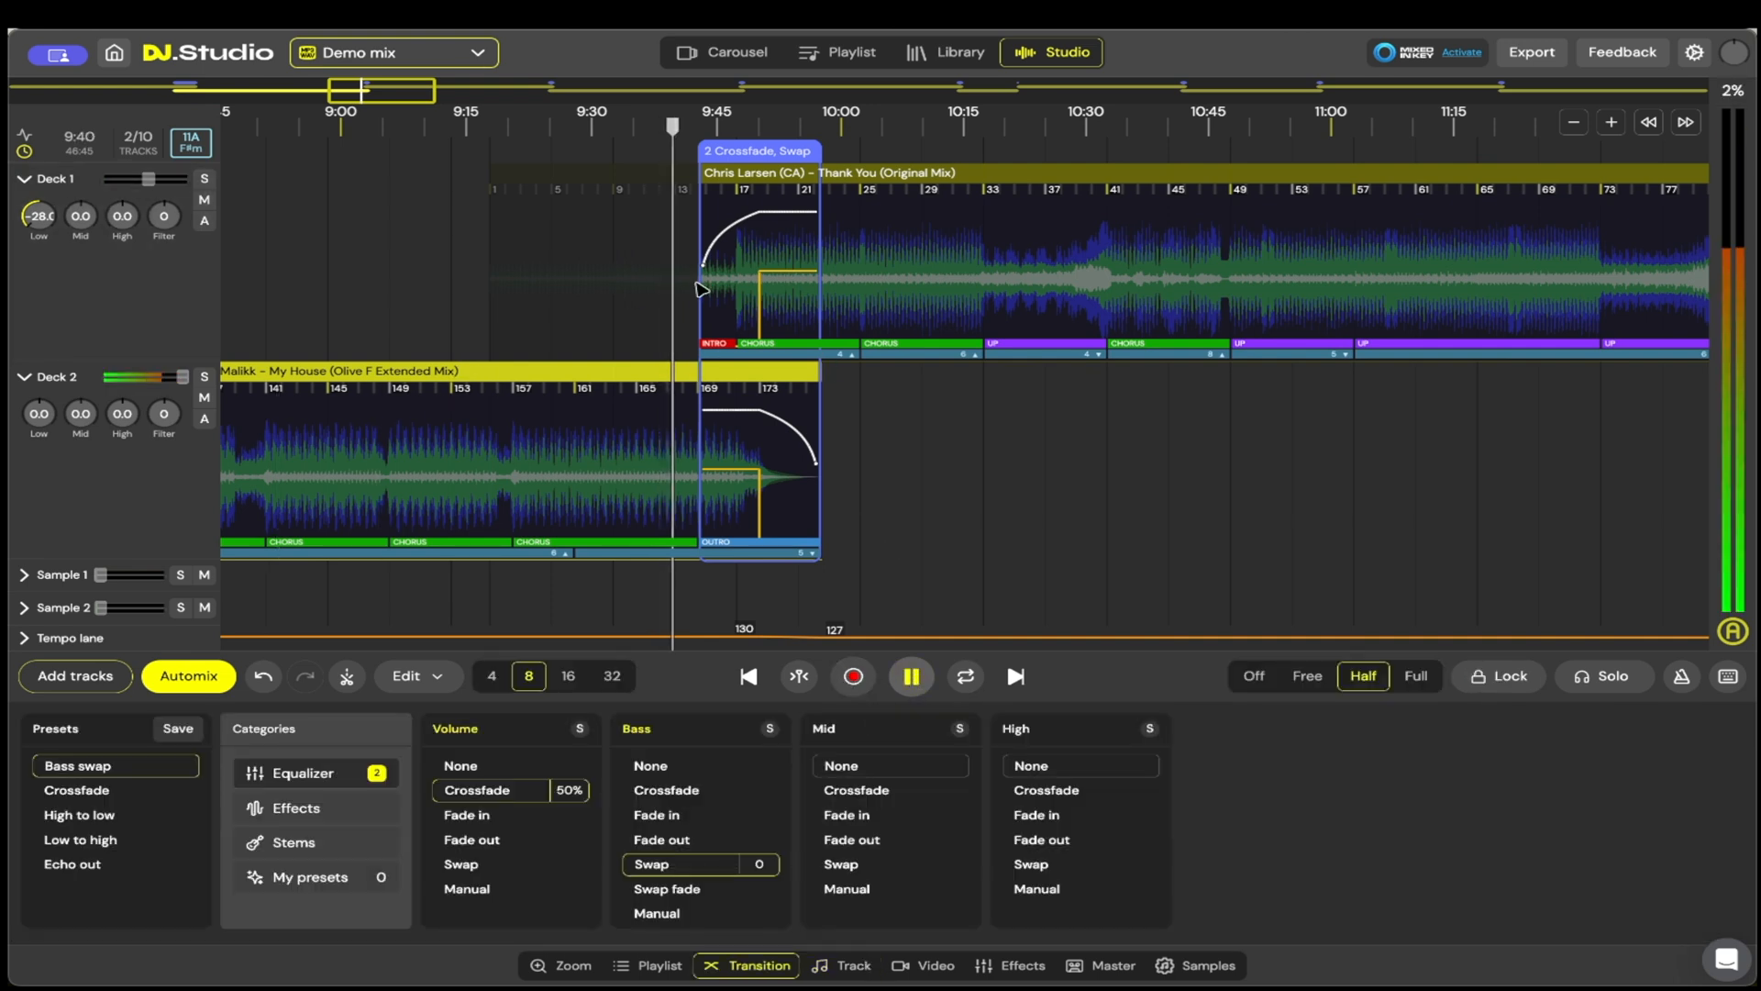
# Step: Listen to the transition from My House to Thank You up to about 9:54, and to Thank You at about 10:07
pyautogui.scroll(5, 777, 300)
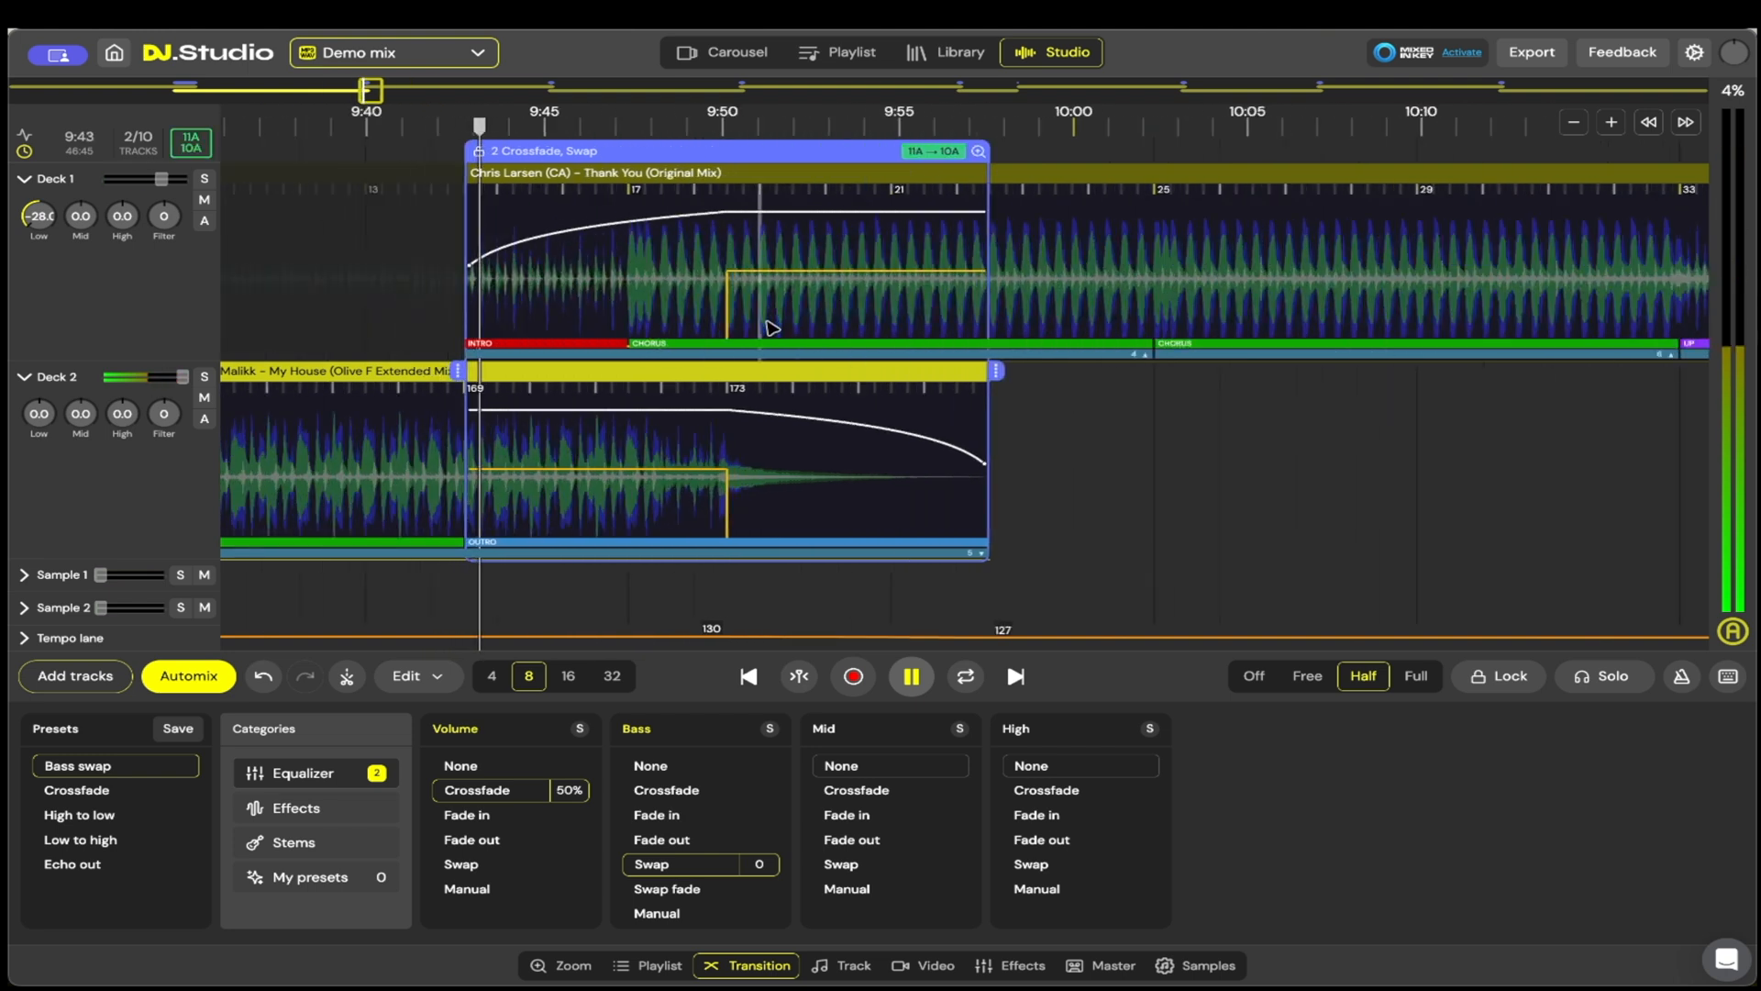
pyautogui.moveTo(725, 294)
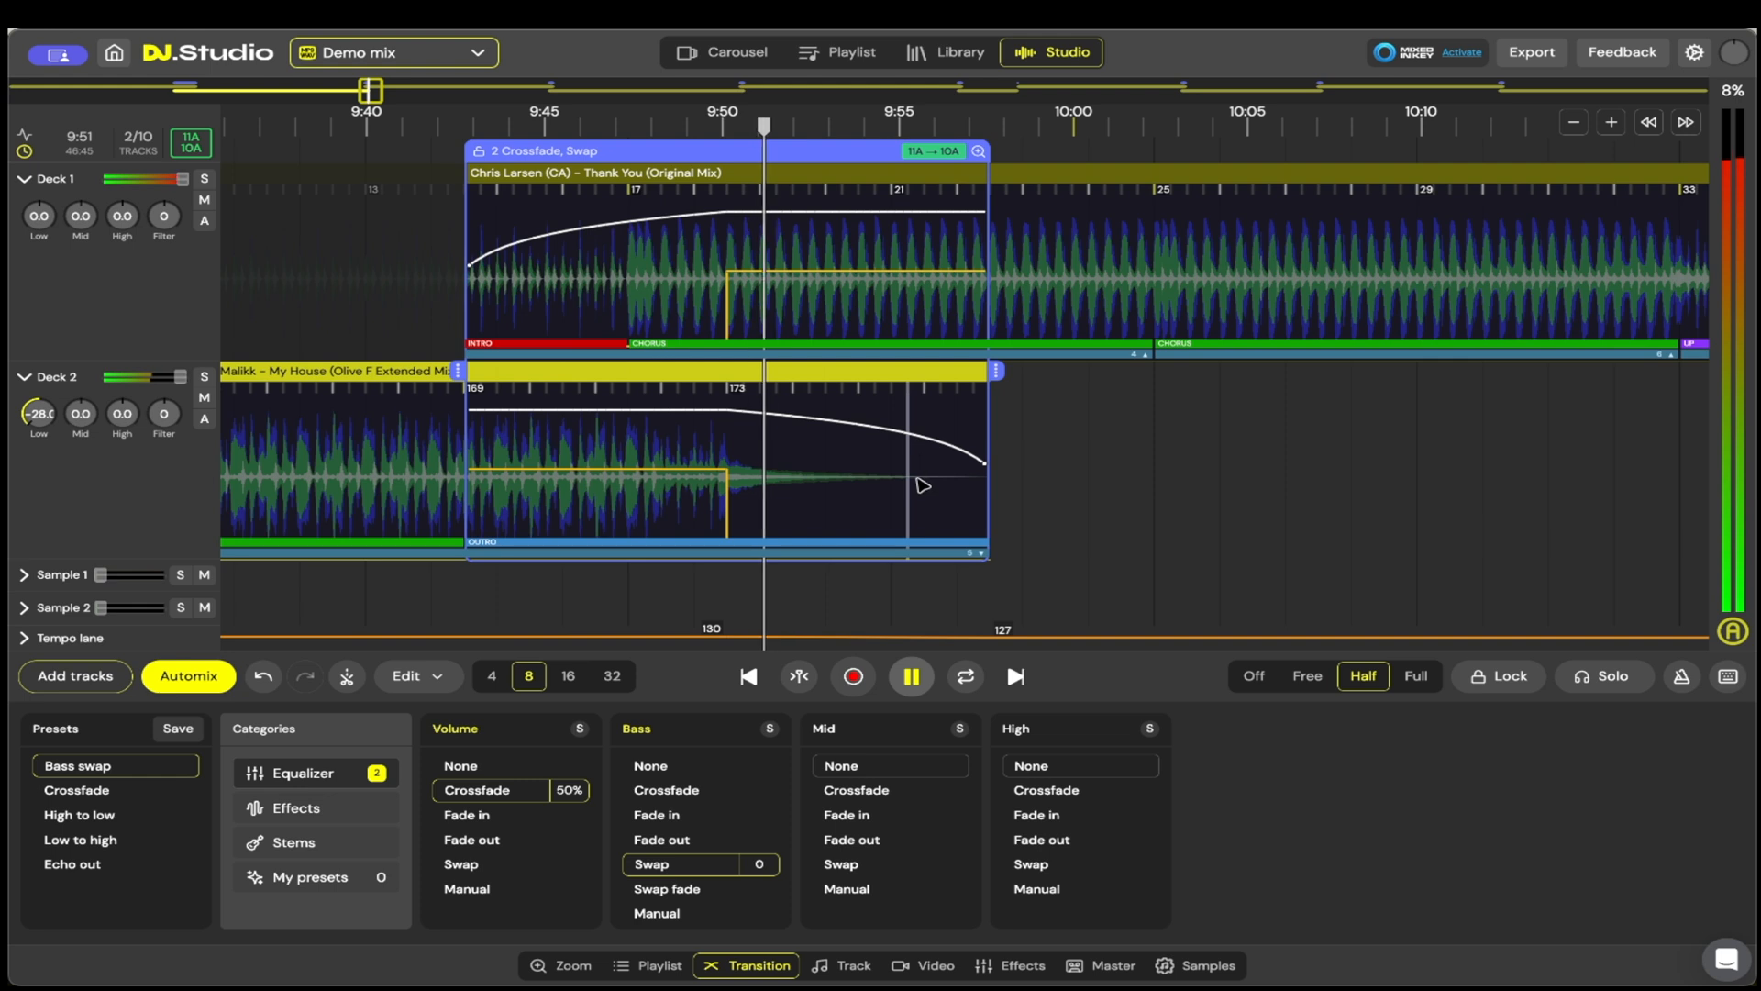
pyautogui.scroll(-4, 924, 514)
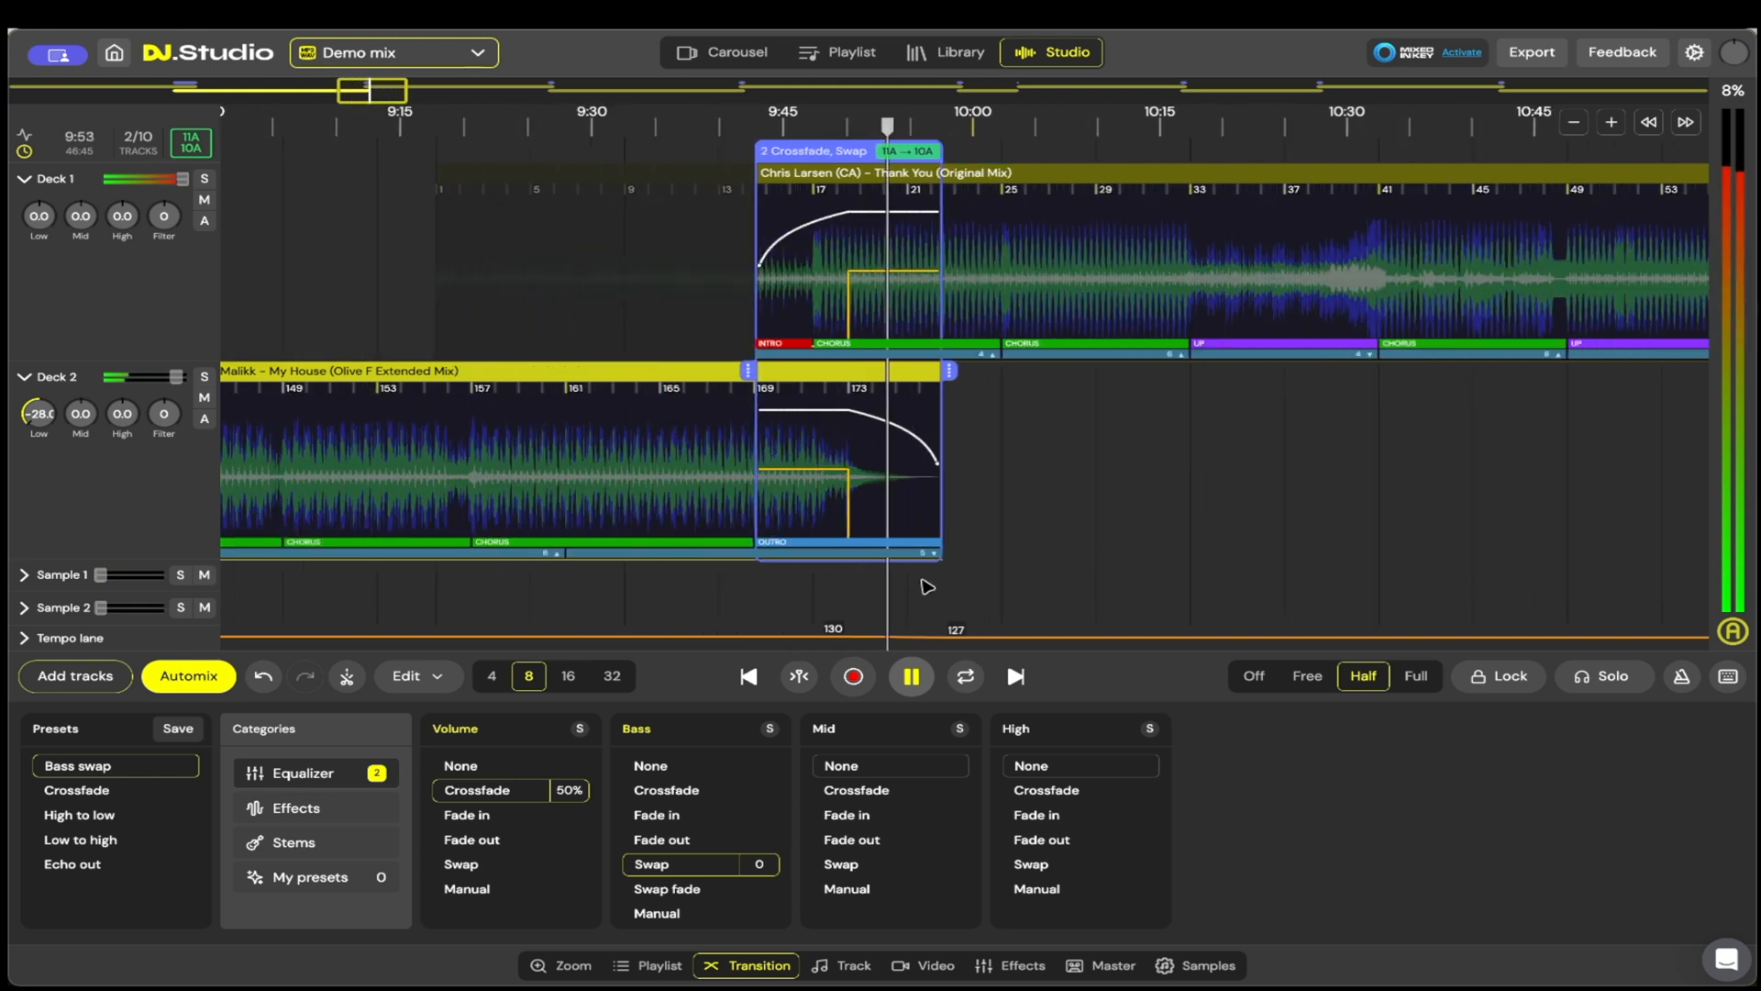
pyautogui.click(911, 681)
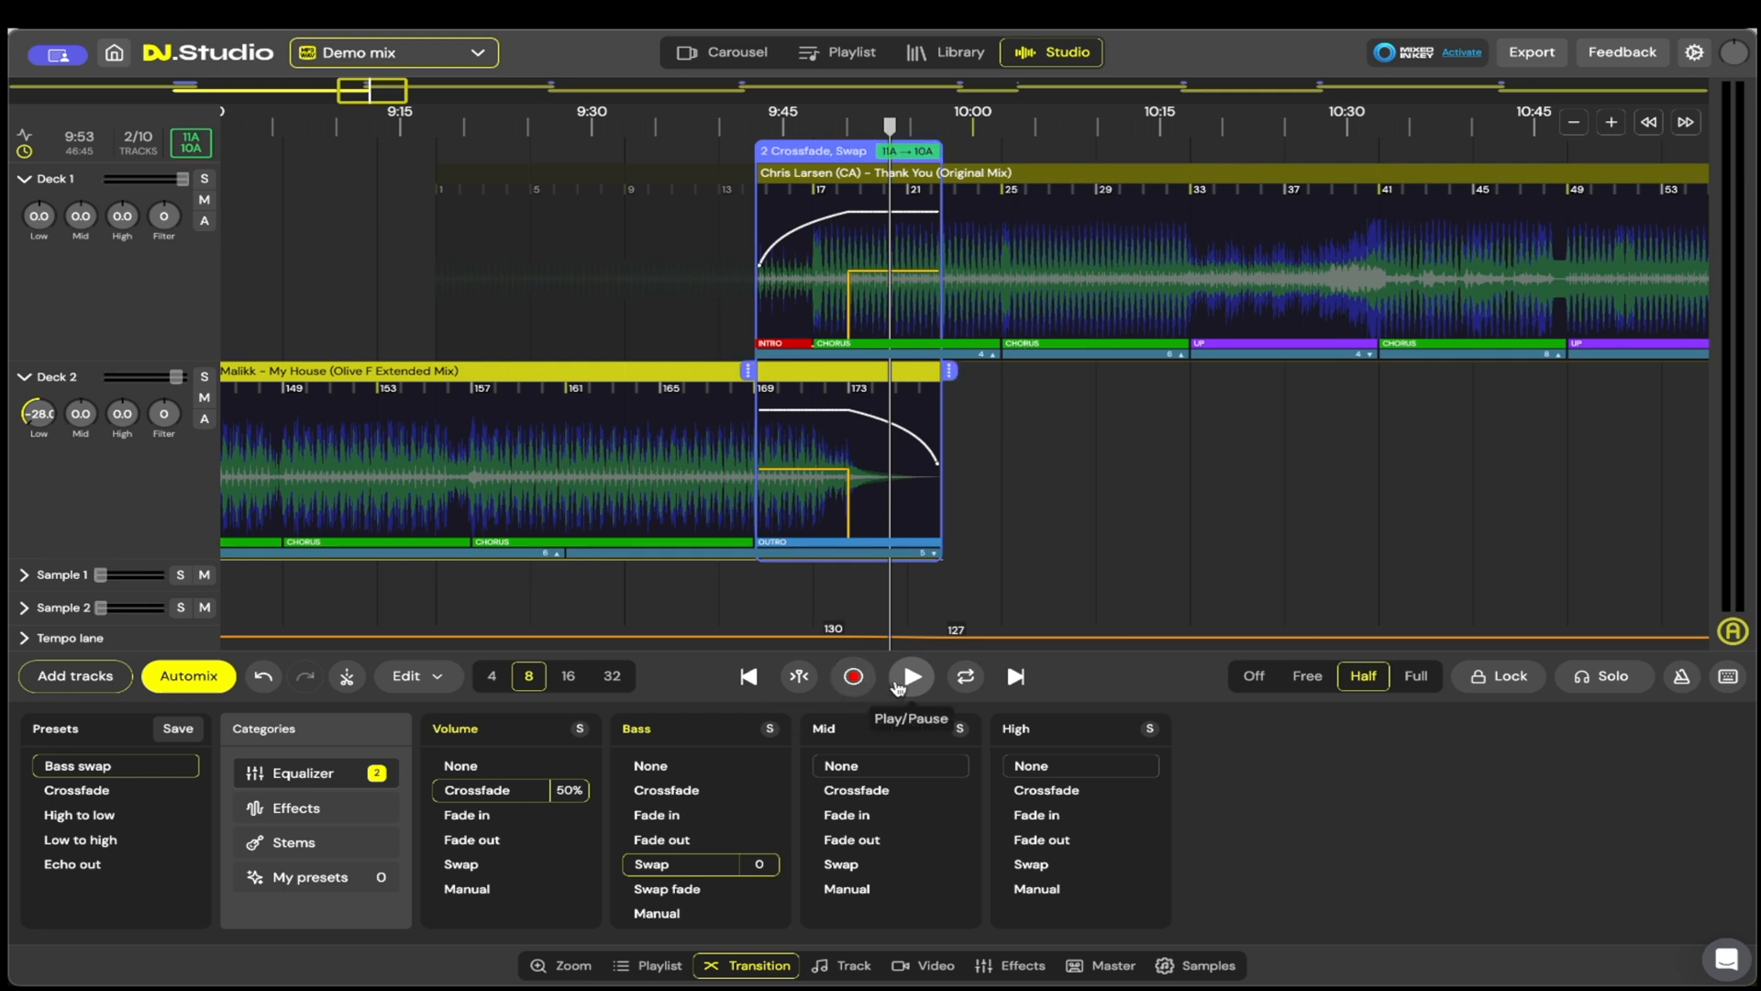
pyautogui.click(913, 679)
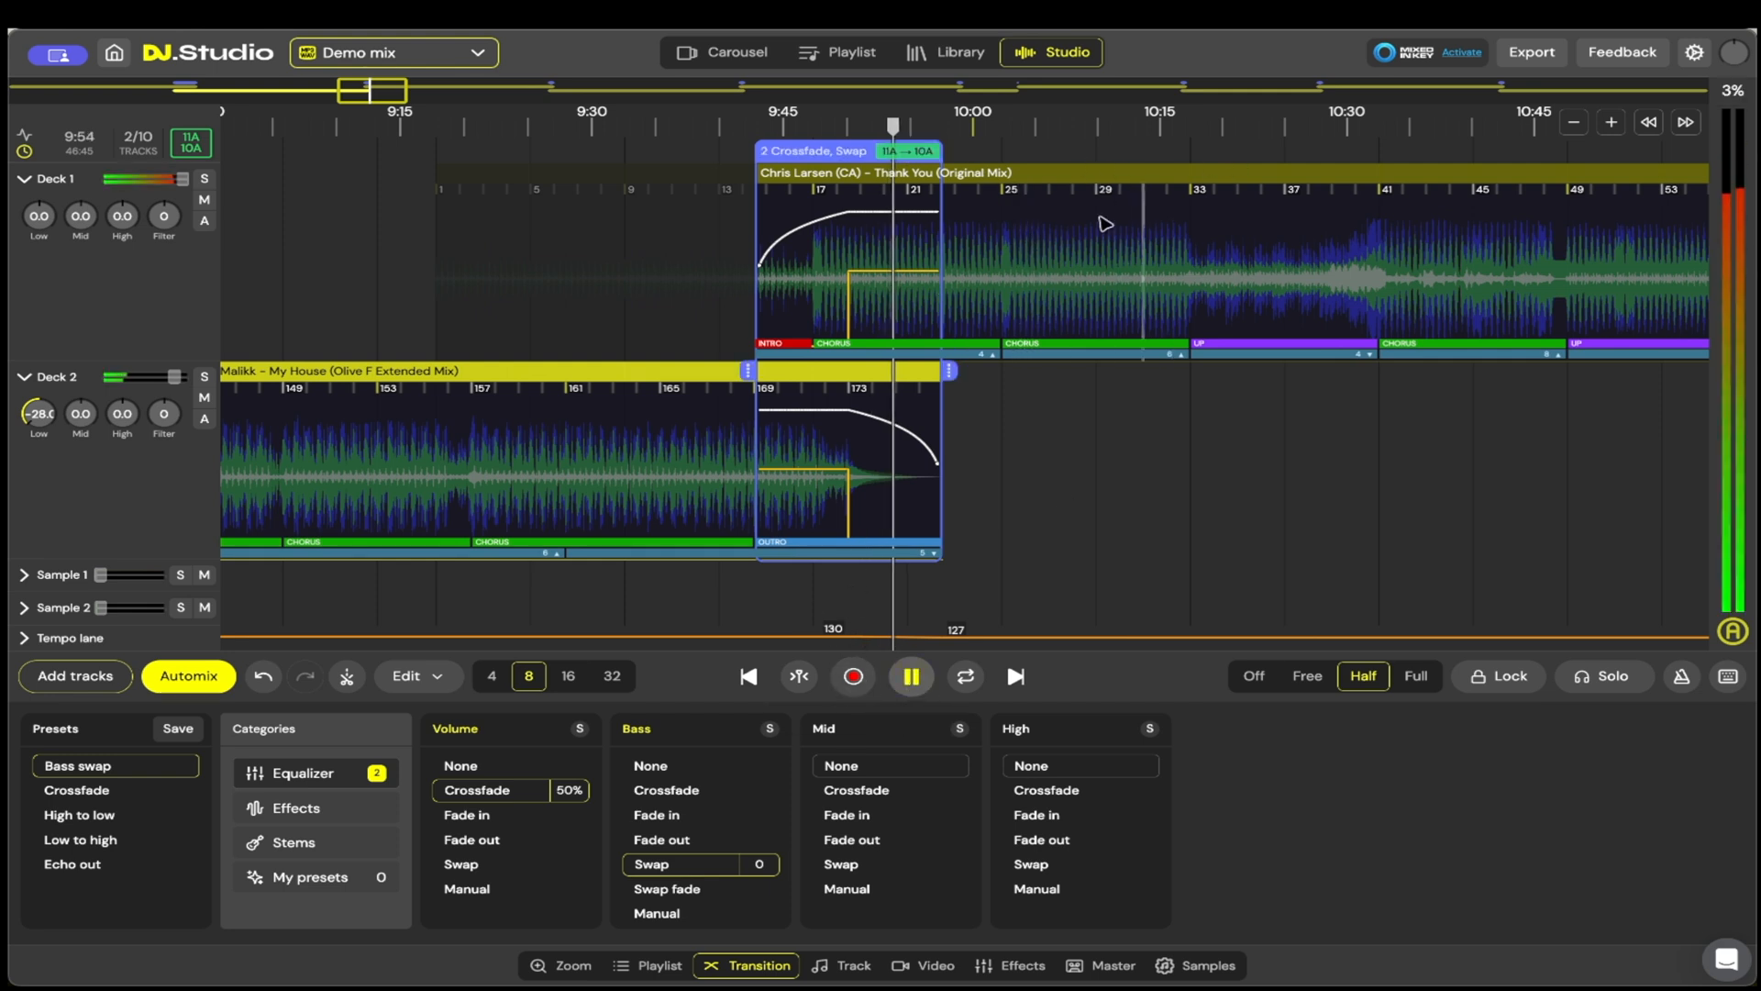
pyautogui.click(1006, 174)
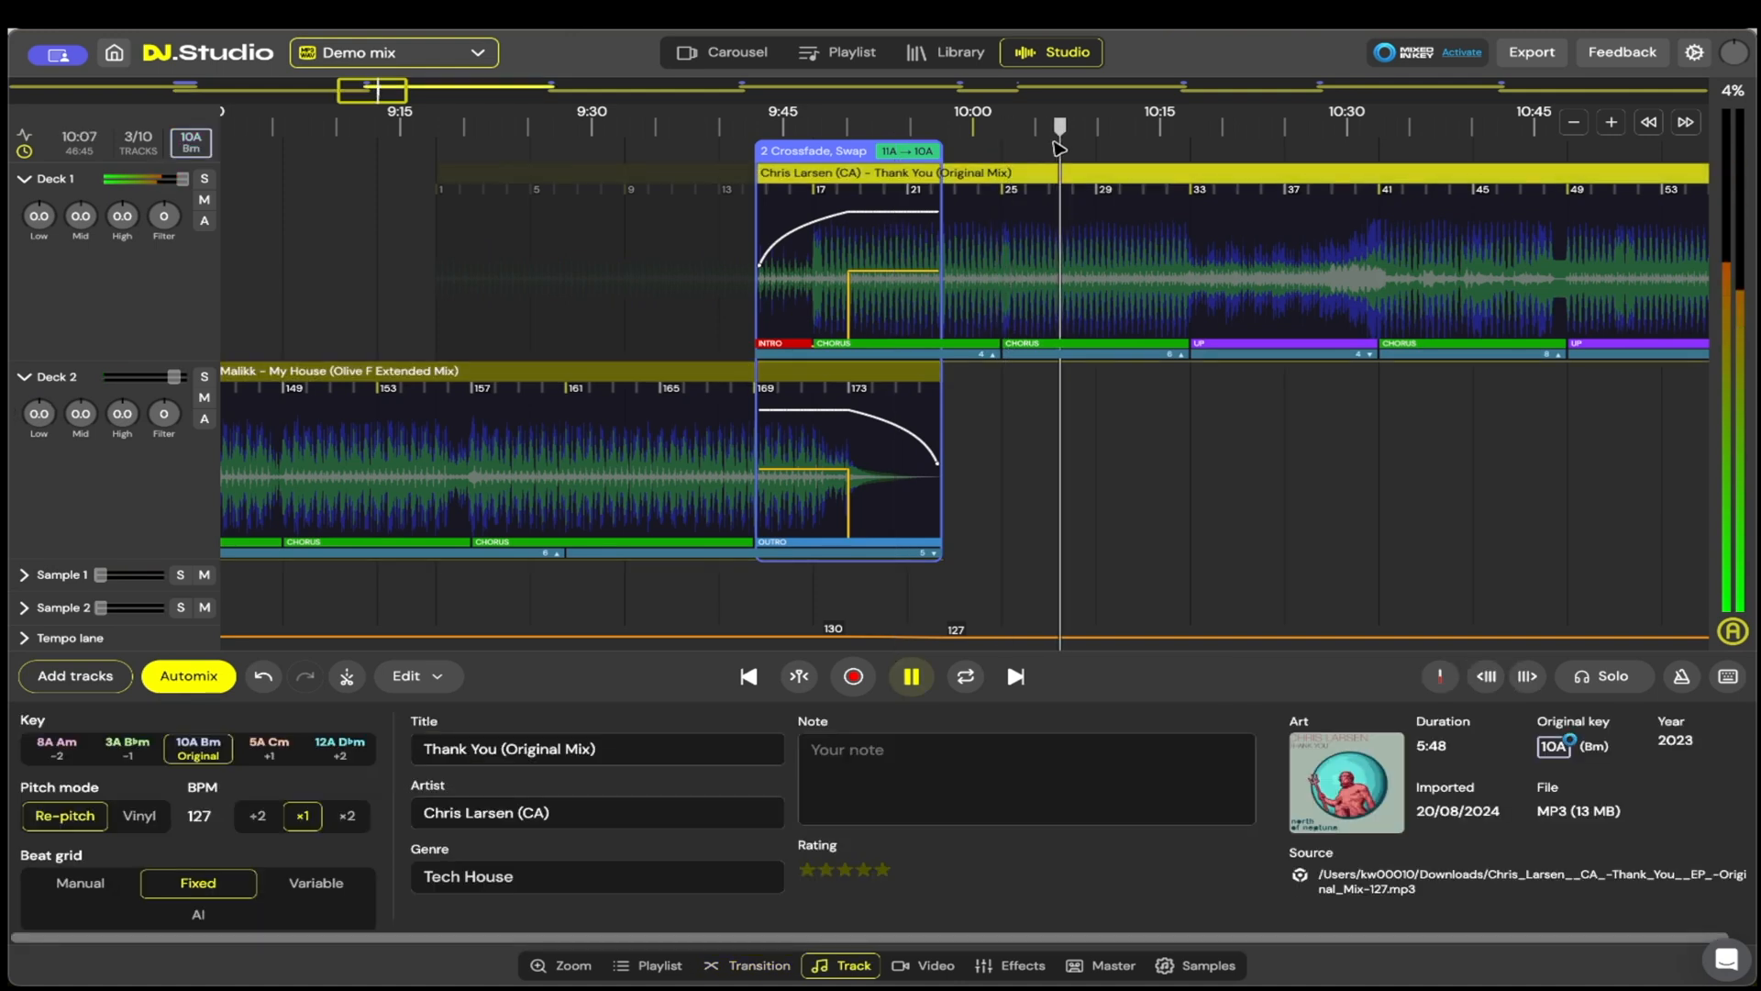
pyautogui.click(911, 677)
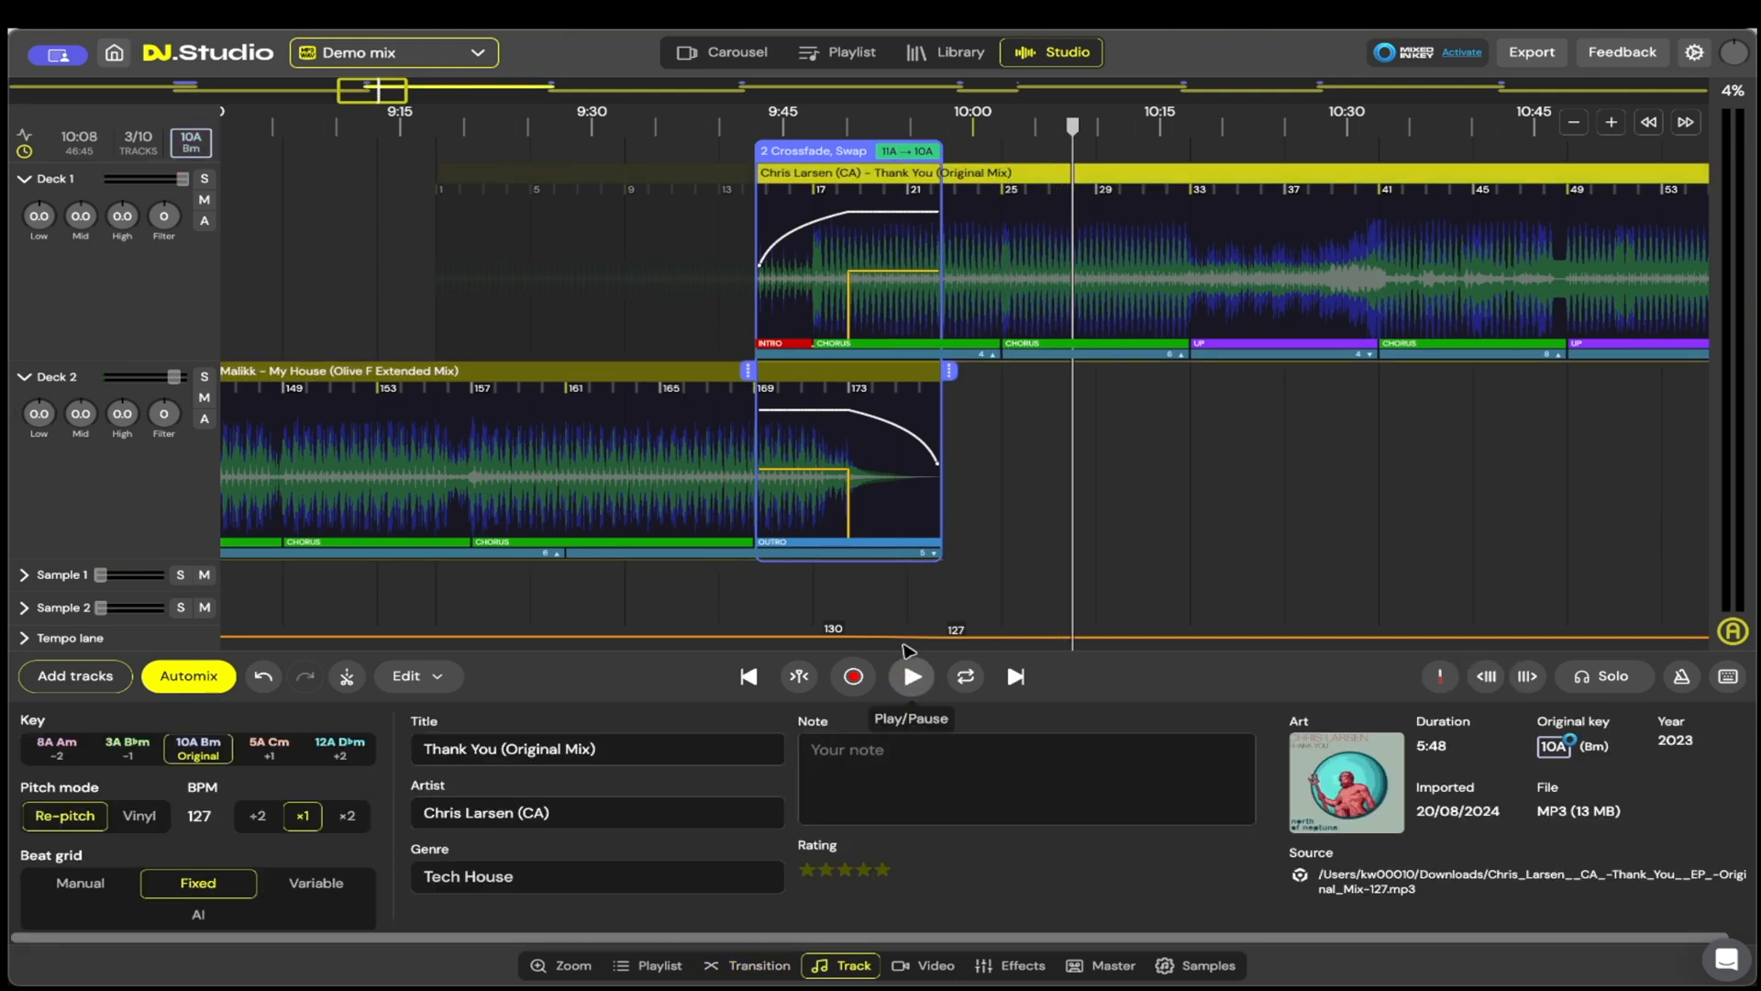
# Step: Shift Thank You about 15 bars earlier, and extend the start of its transition with My House back to just before Thank You's bar 17
pyautogui.moveTo(1194, 173); pyautogui.dragTo(842, 259)
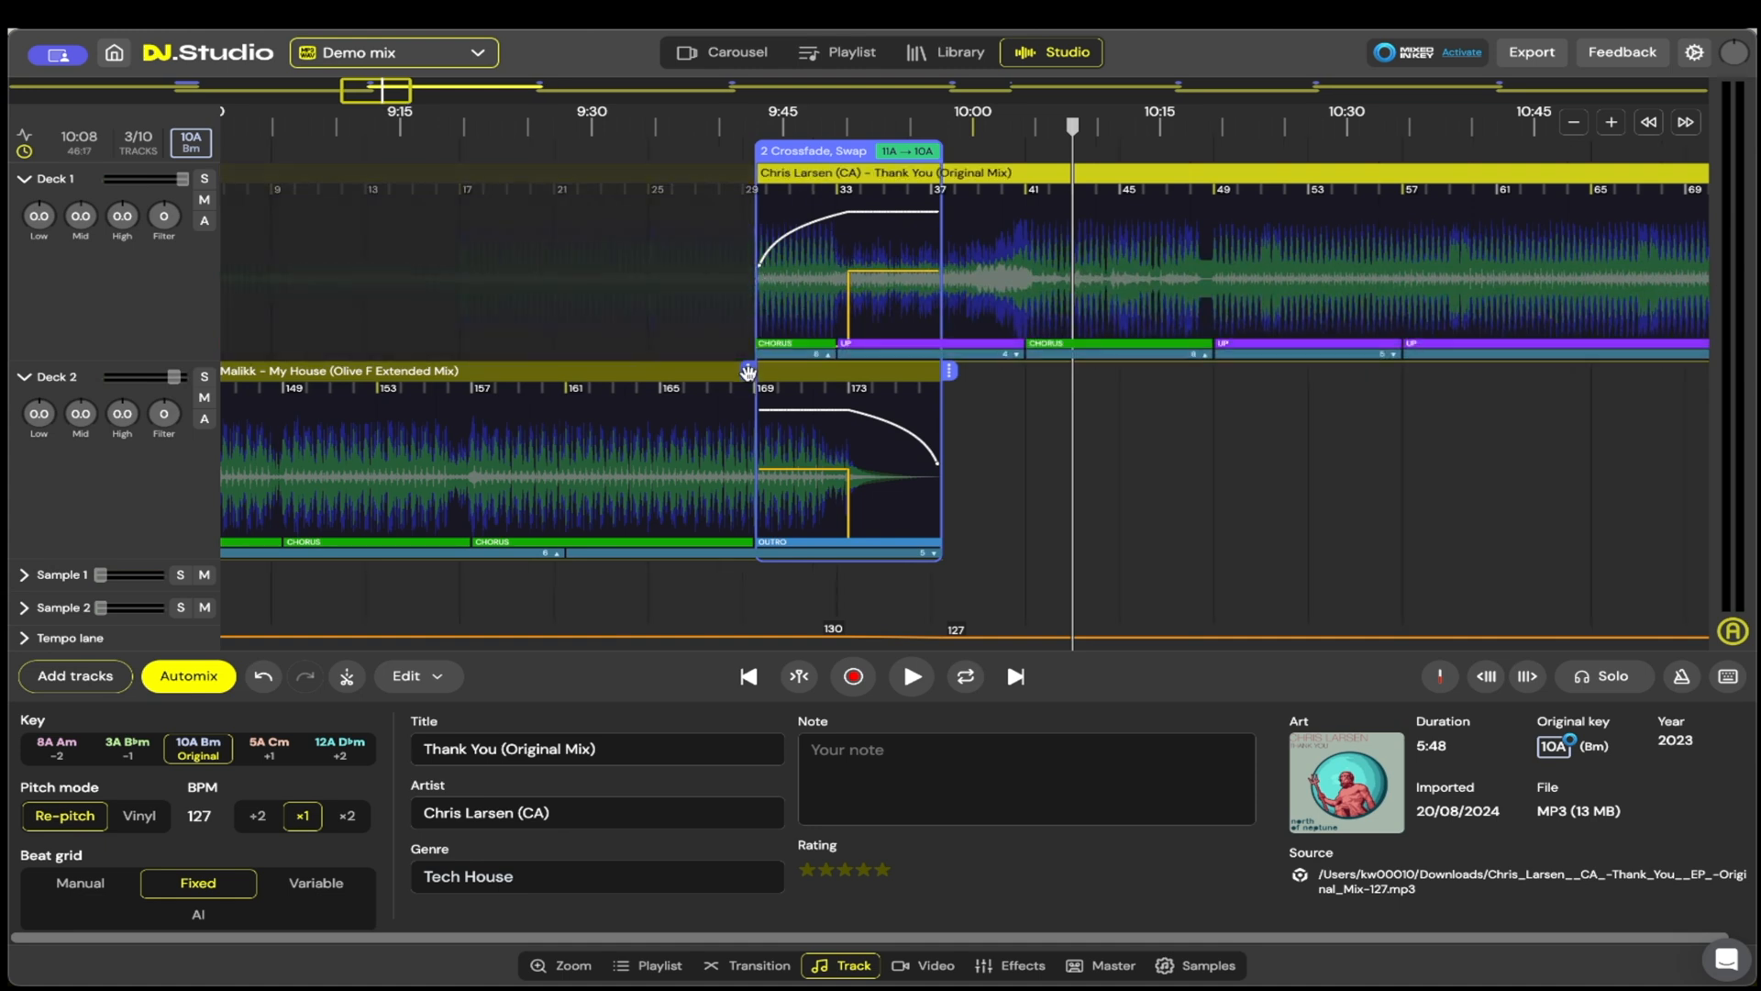
pyautogui.moveTo(748, 371); pyautogui.dragTo(474, 395)
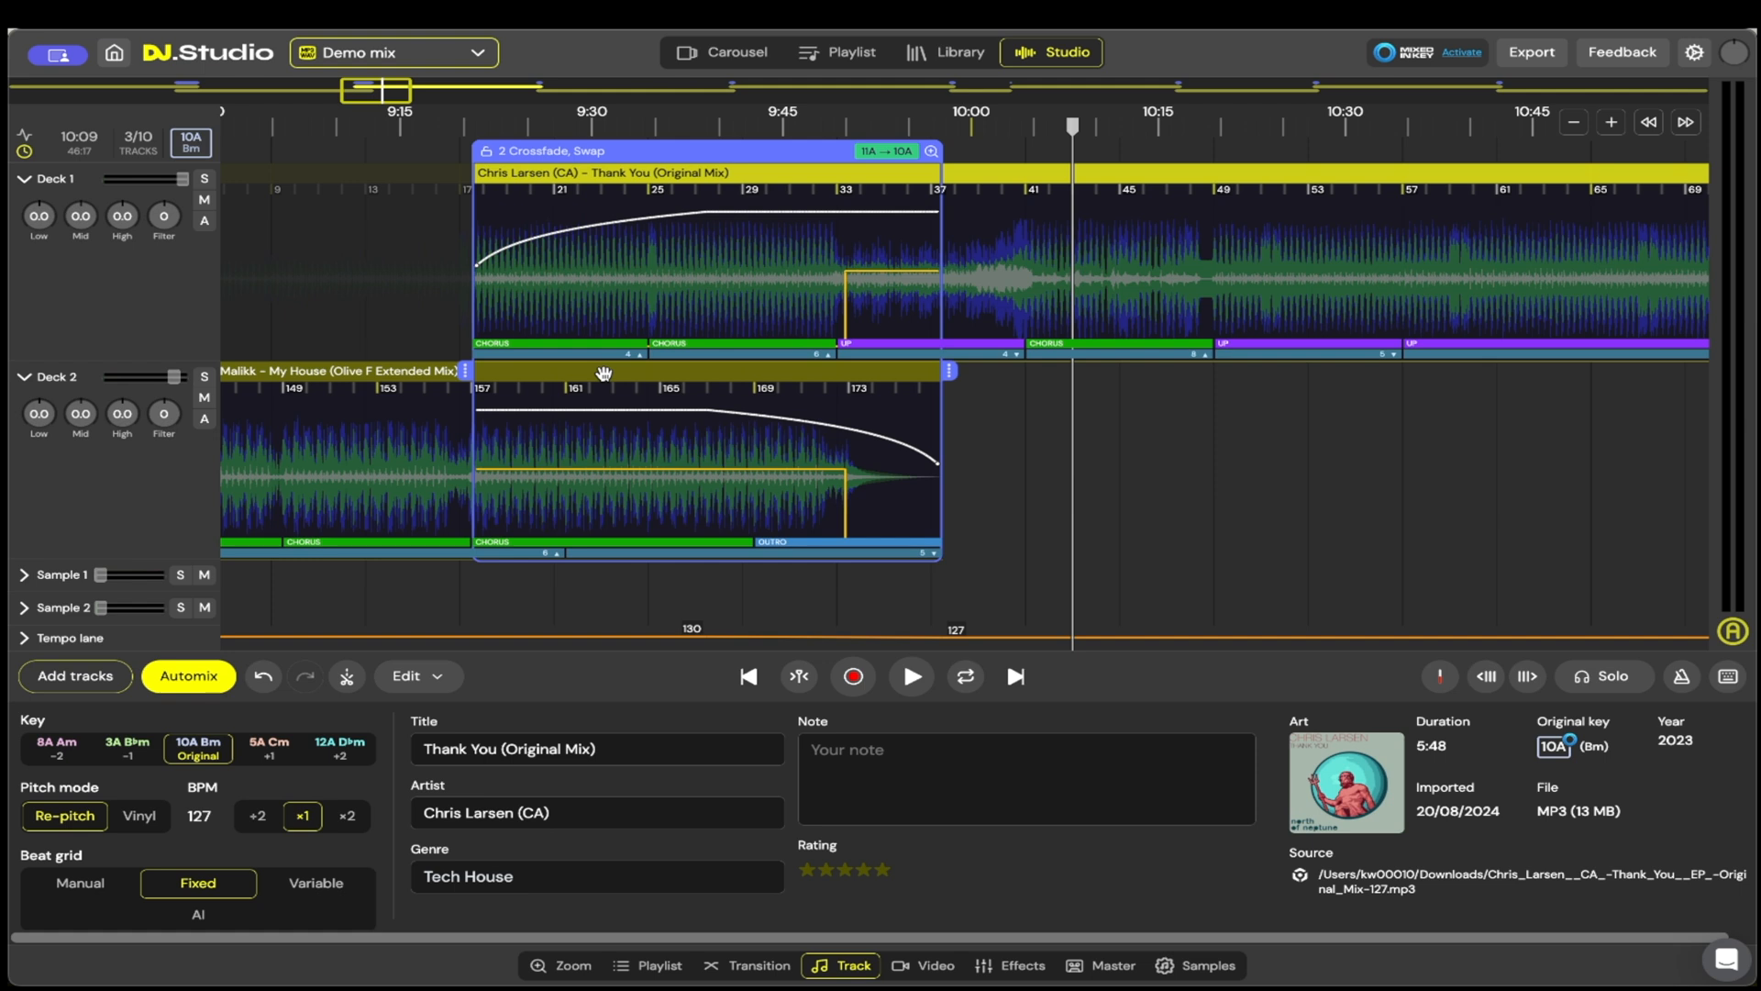
pyautogui.hscroll(-5, 935, 606)
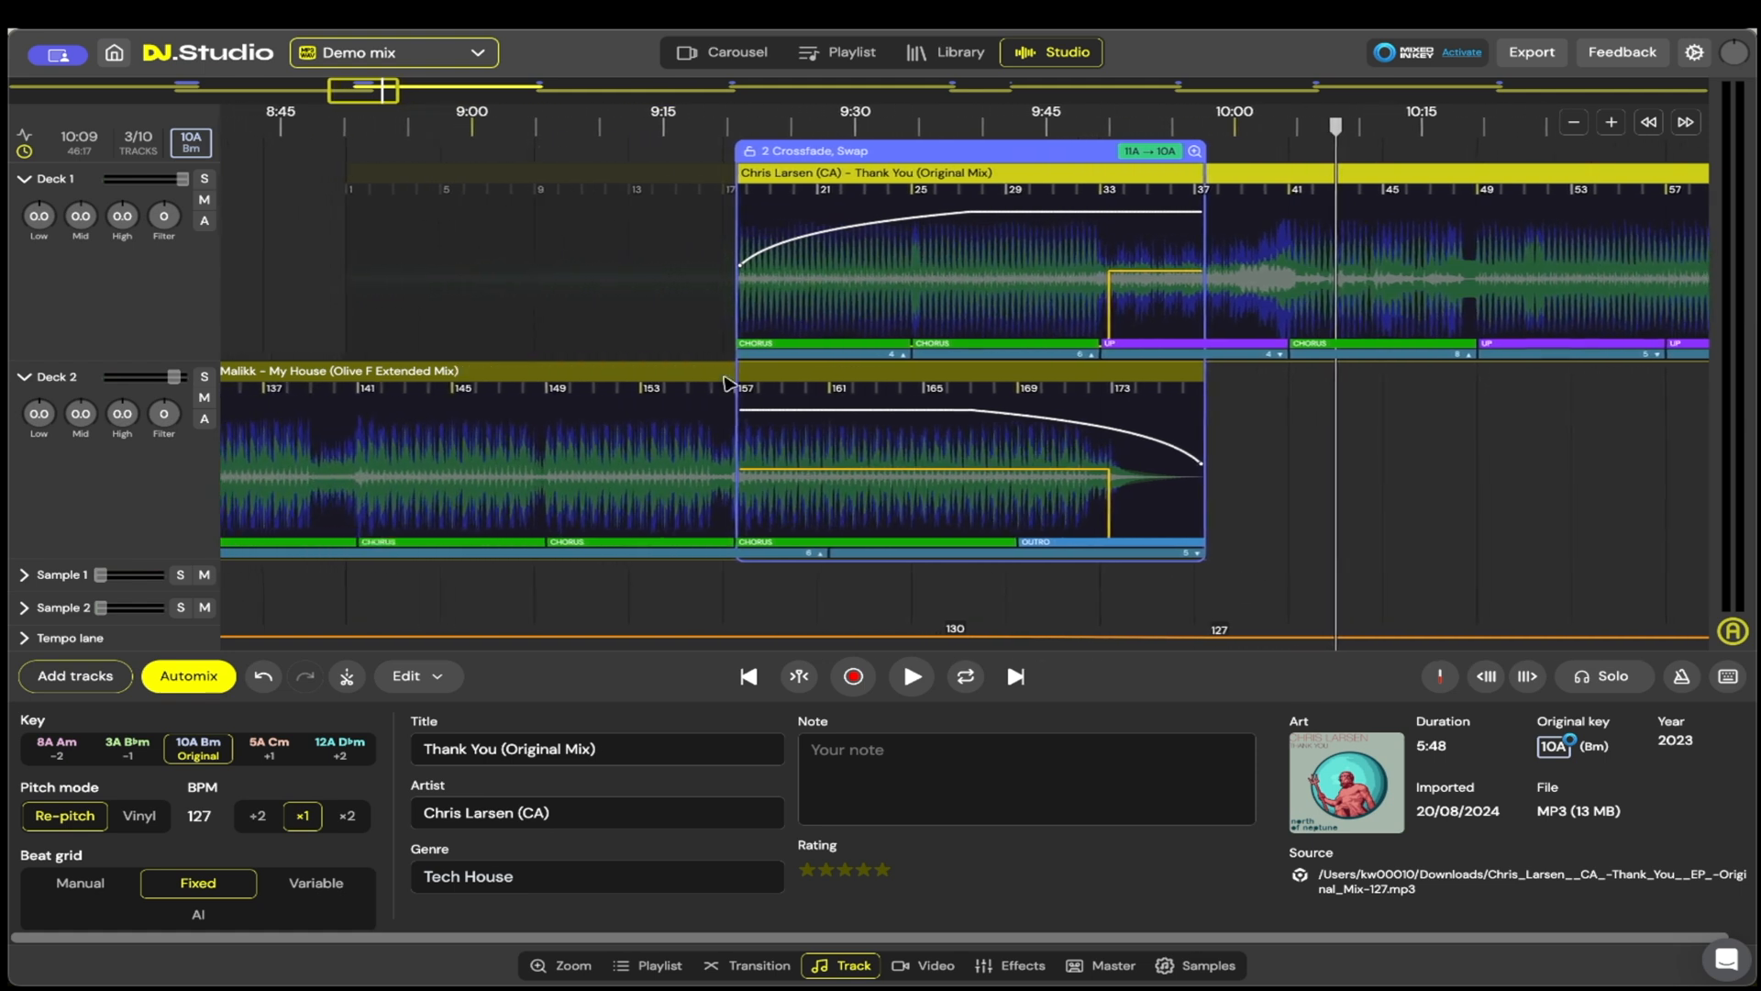
pyautogui.moveTo(727, 368); pyautogui.dragTo(710, 370)
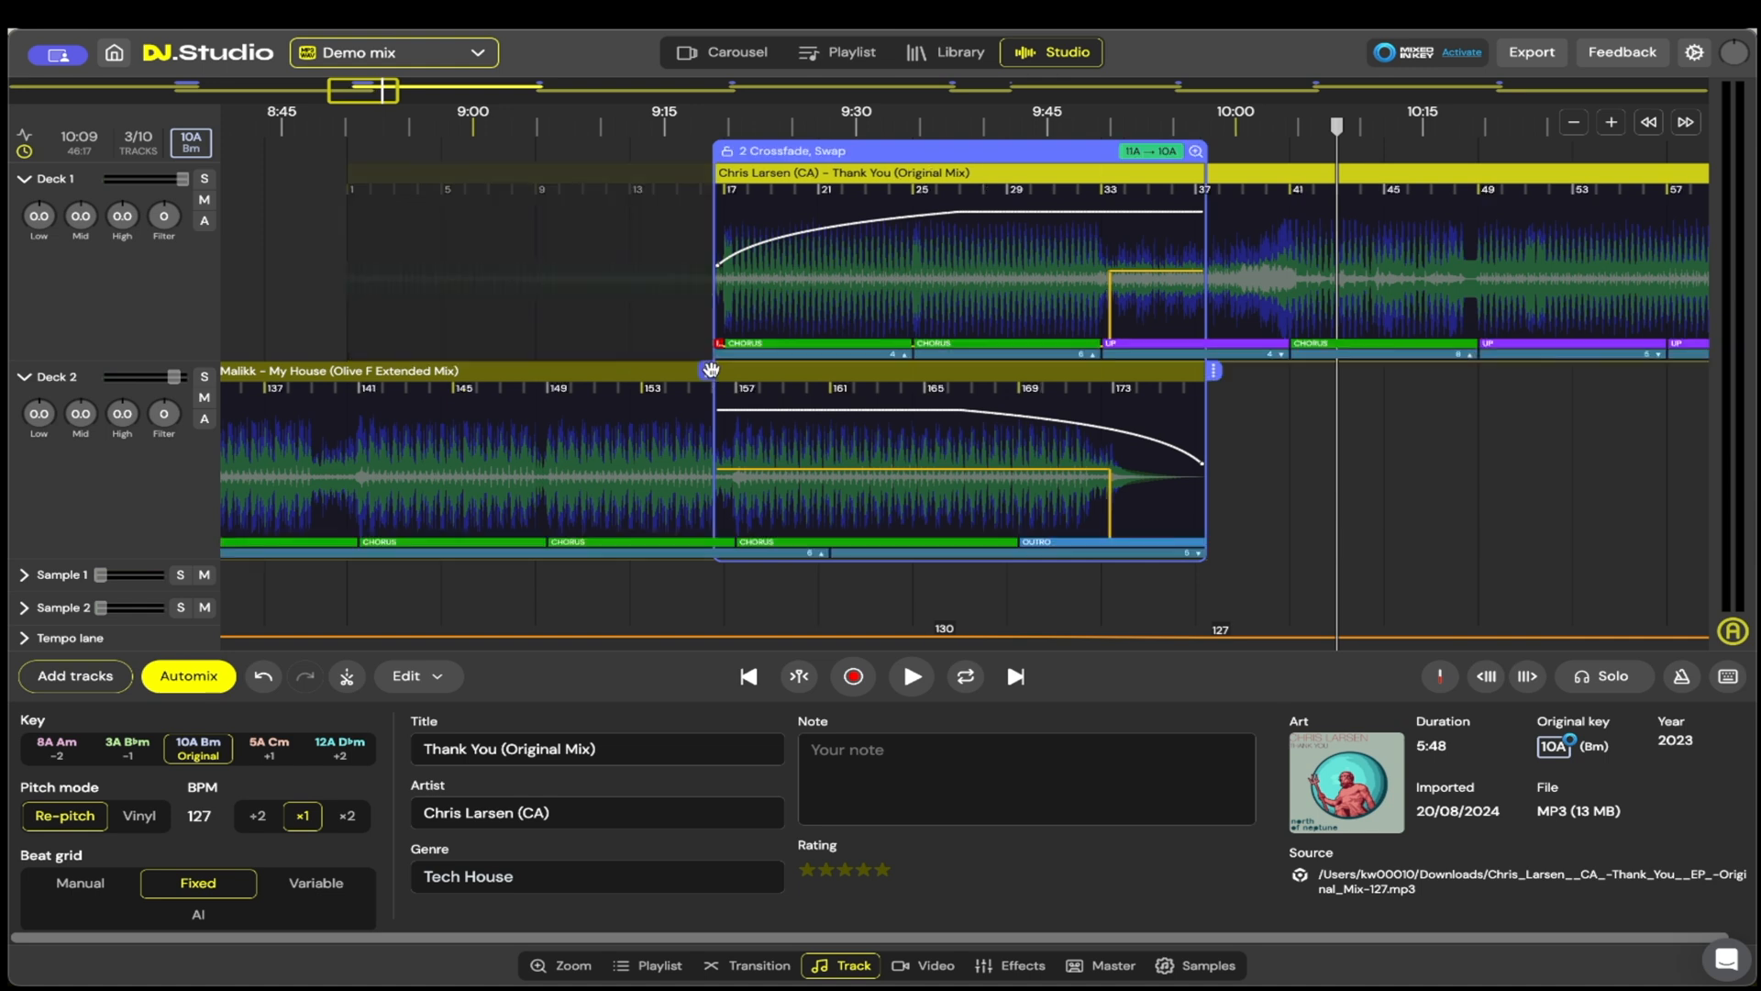
# Step: Move the bass swap between My House and Thank You earlier, to My House's bar 165
pyautogui.click(636, 145)
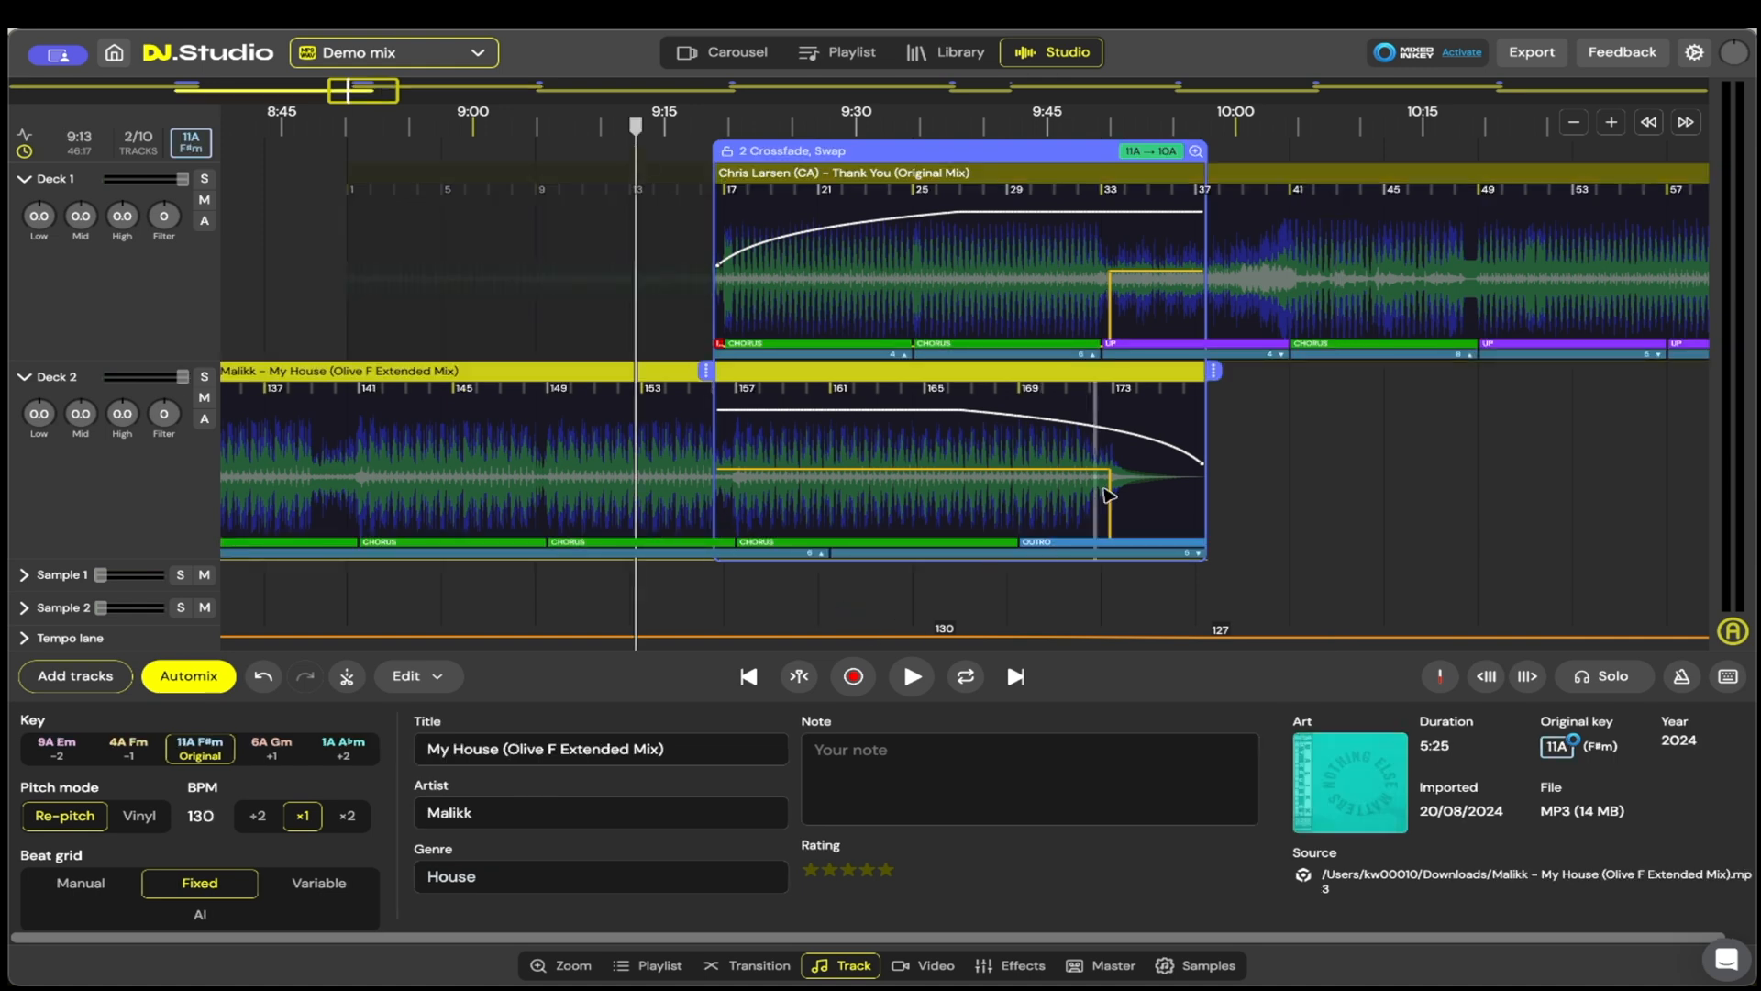
pyautogui.click(1107, 483)
pyautogui.moveTo(1107, 483); pyautogui.dragTo(920, 481)
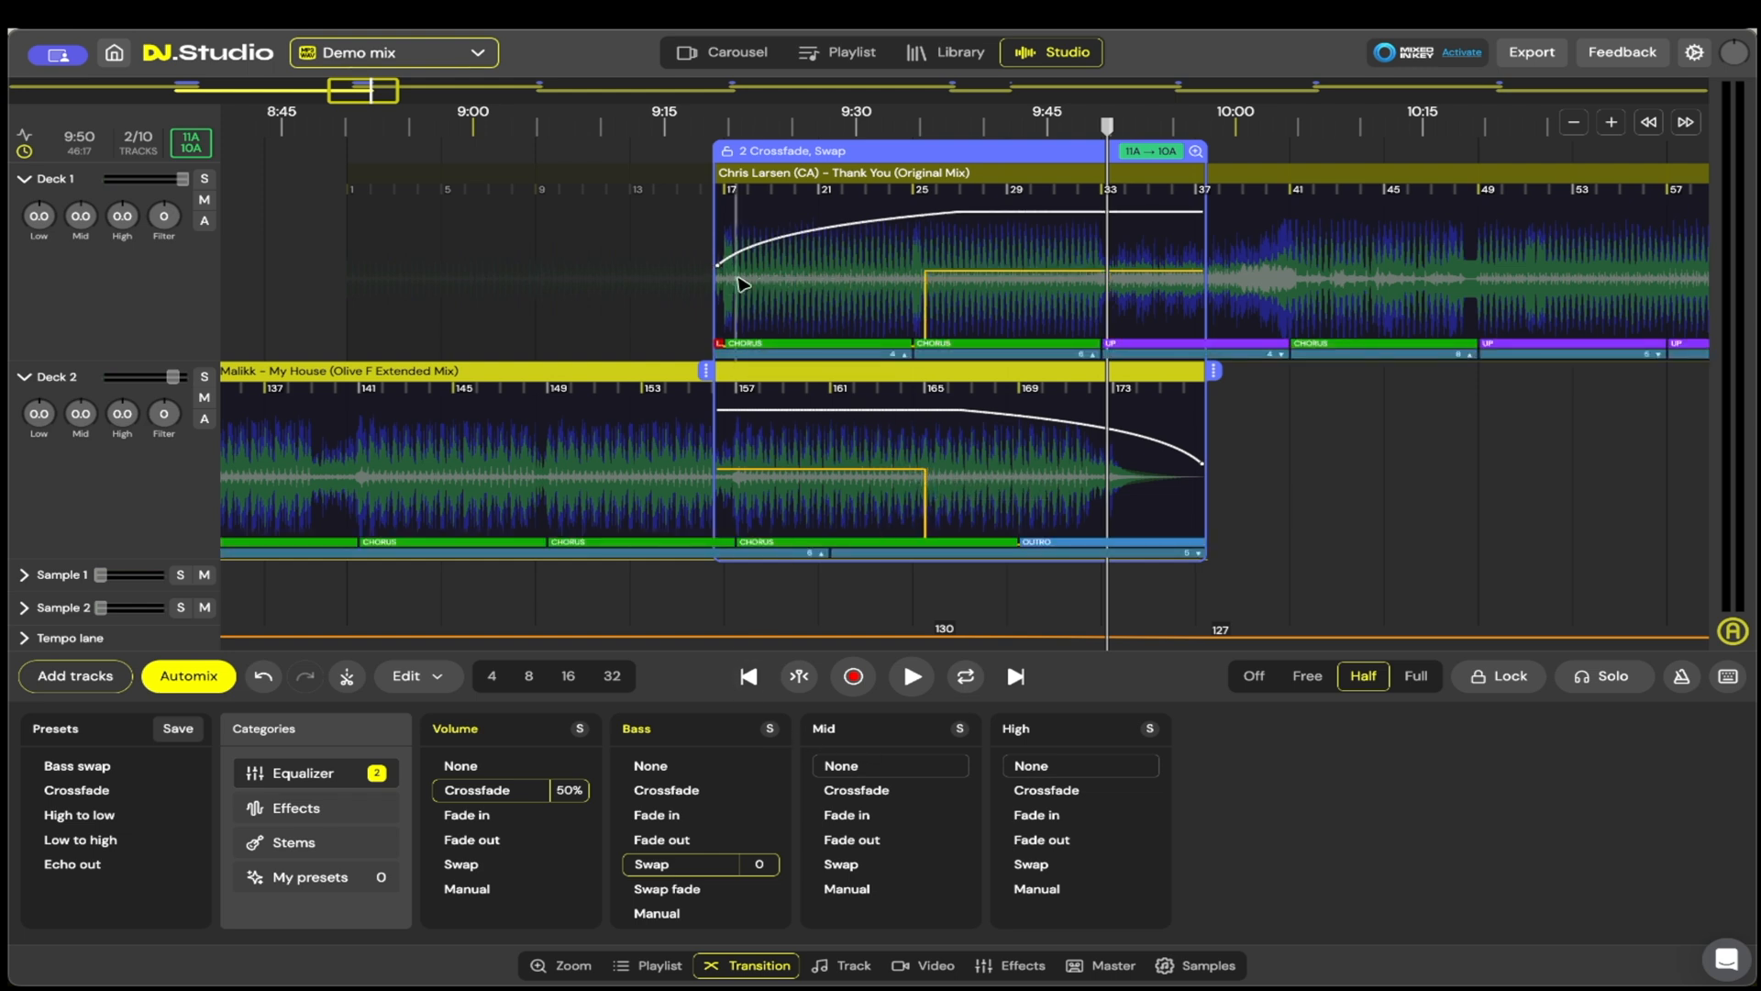
# Step: Listen to the extended transition between My House and Thank You from about 9:18 until just past its end at 9:59
pyautogui.click(698, 156)
pyautogui.click(911, 676)
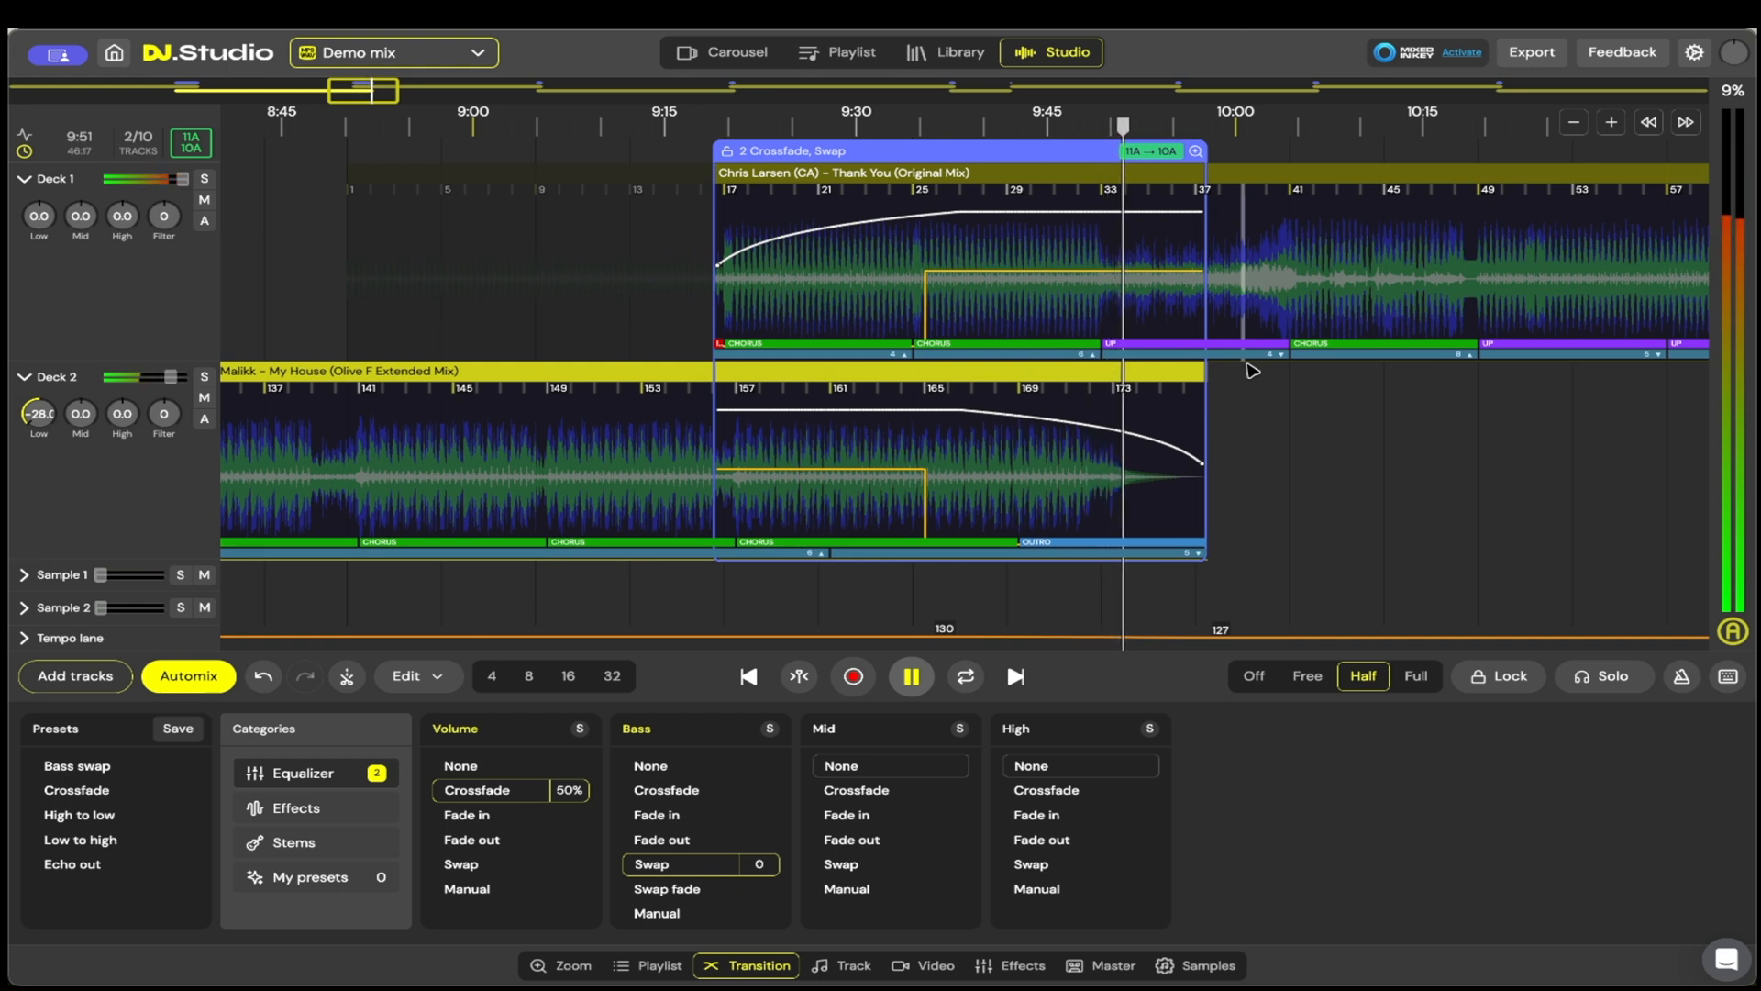
pyautogui.click(914, 679)
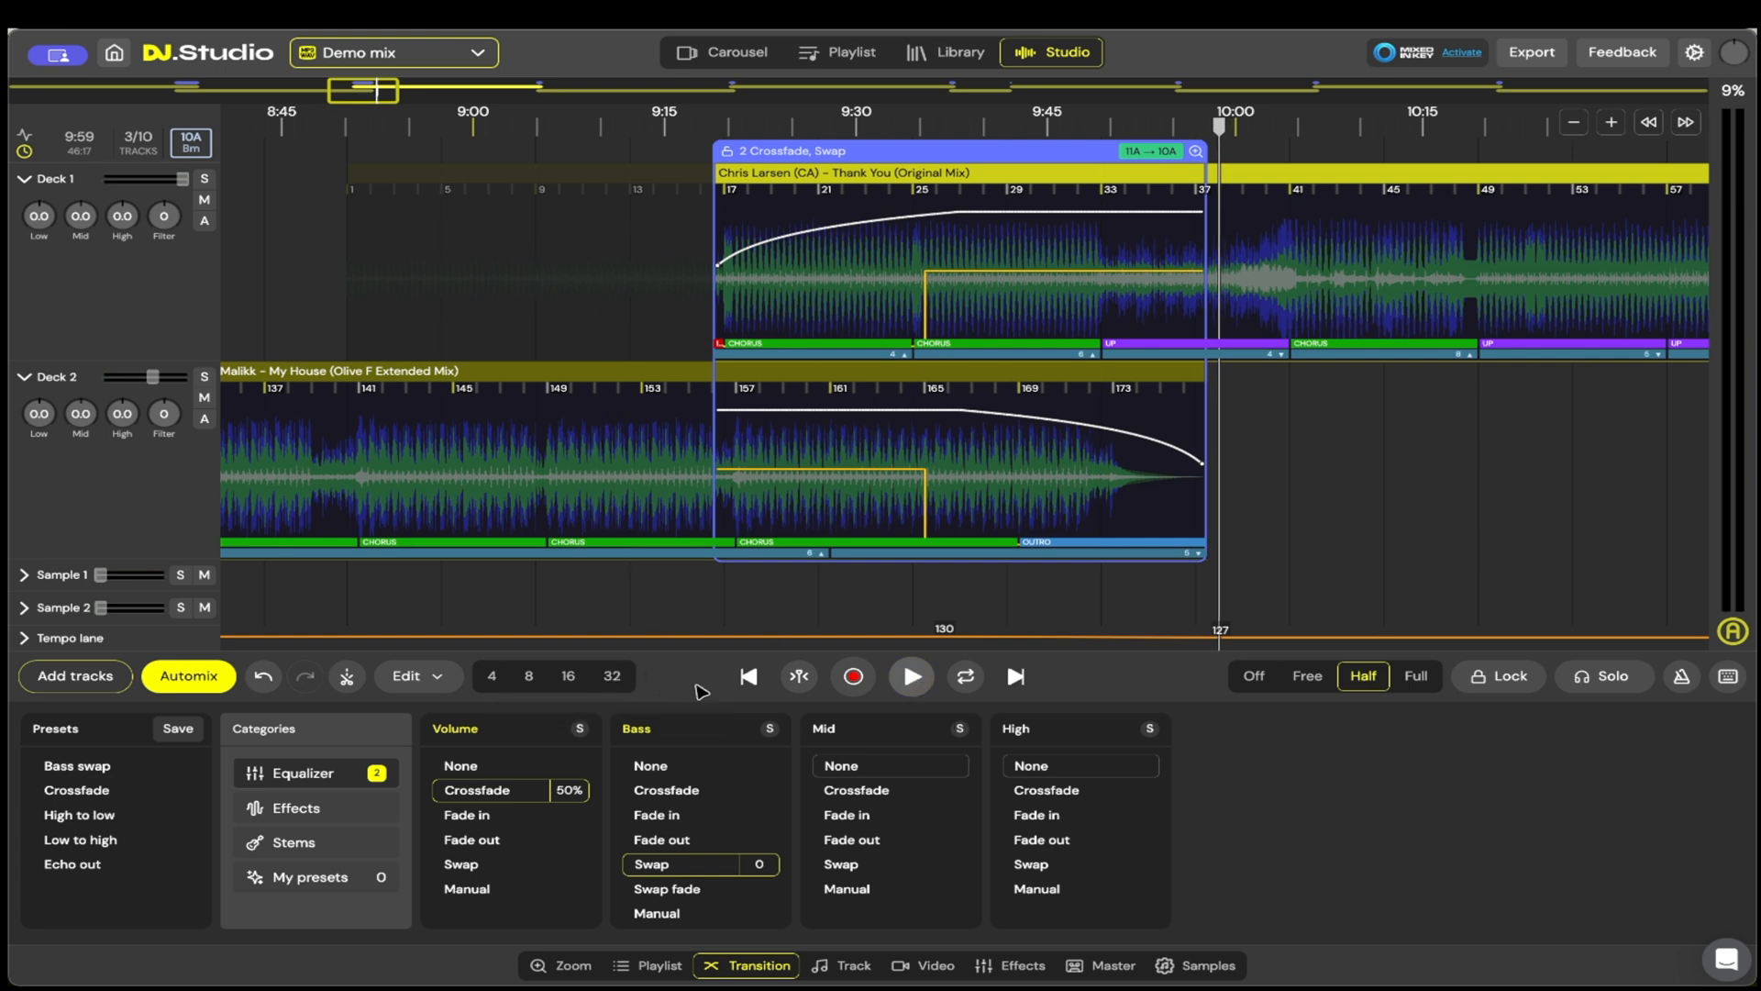
# Step: Examine the first transition between All That She Wants and My House, and the sections of both tracks around it
pyautogui.scroll(-5, 869, 614)
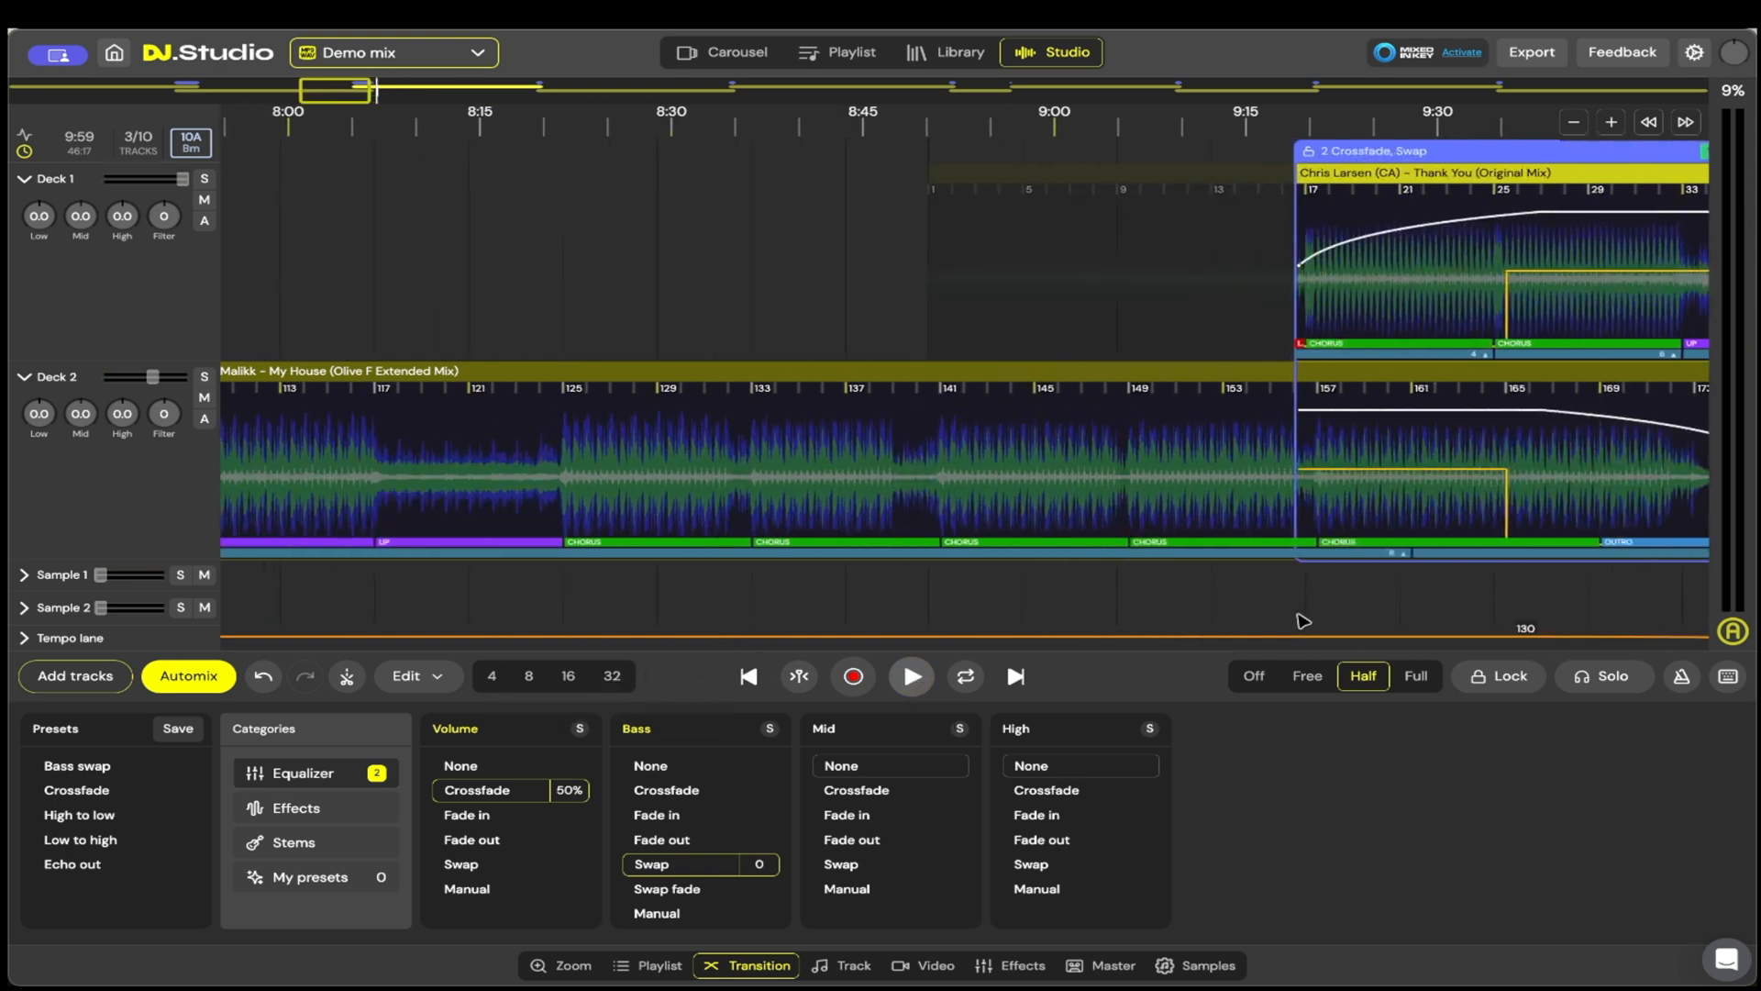
pyautogui.moveTo(757, 610); pyautogui.dragTo(1319, 598)
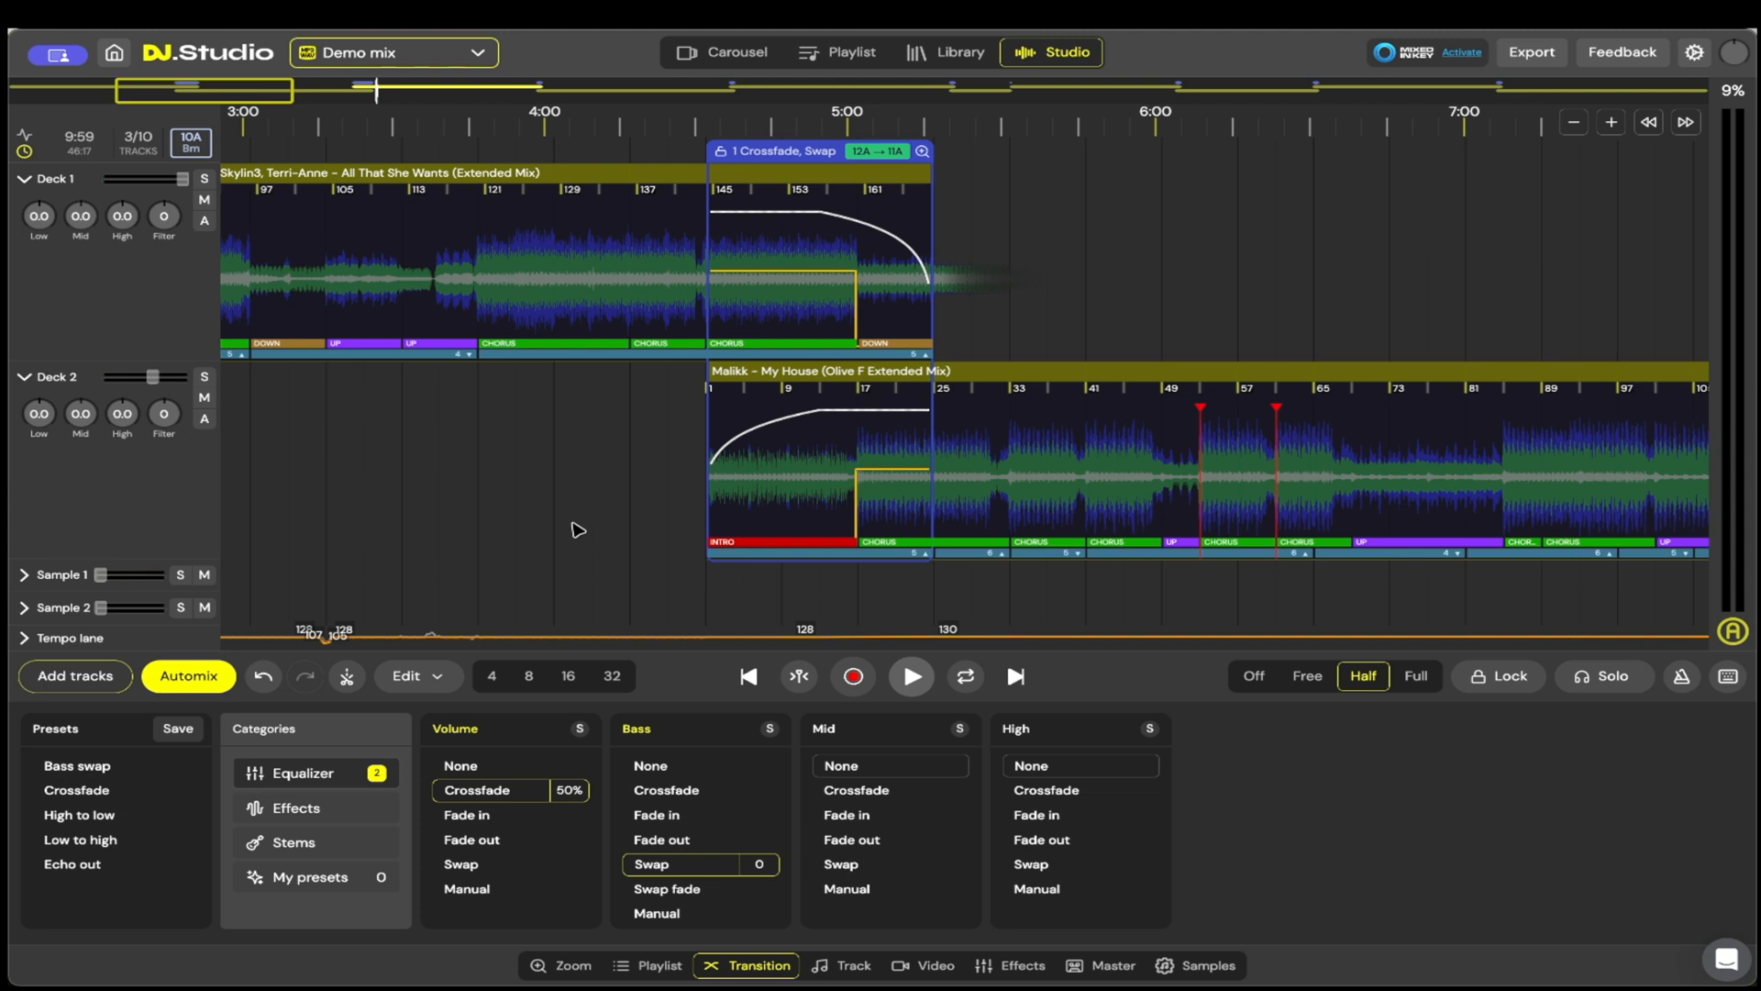
pyautogui.scroll(6, 555, 523)
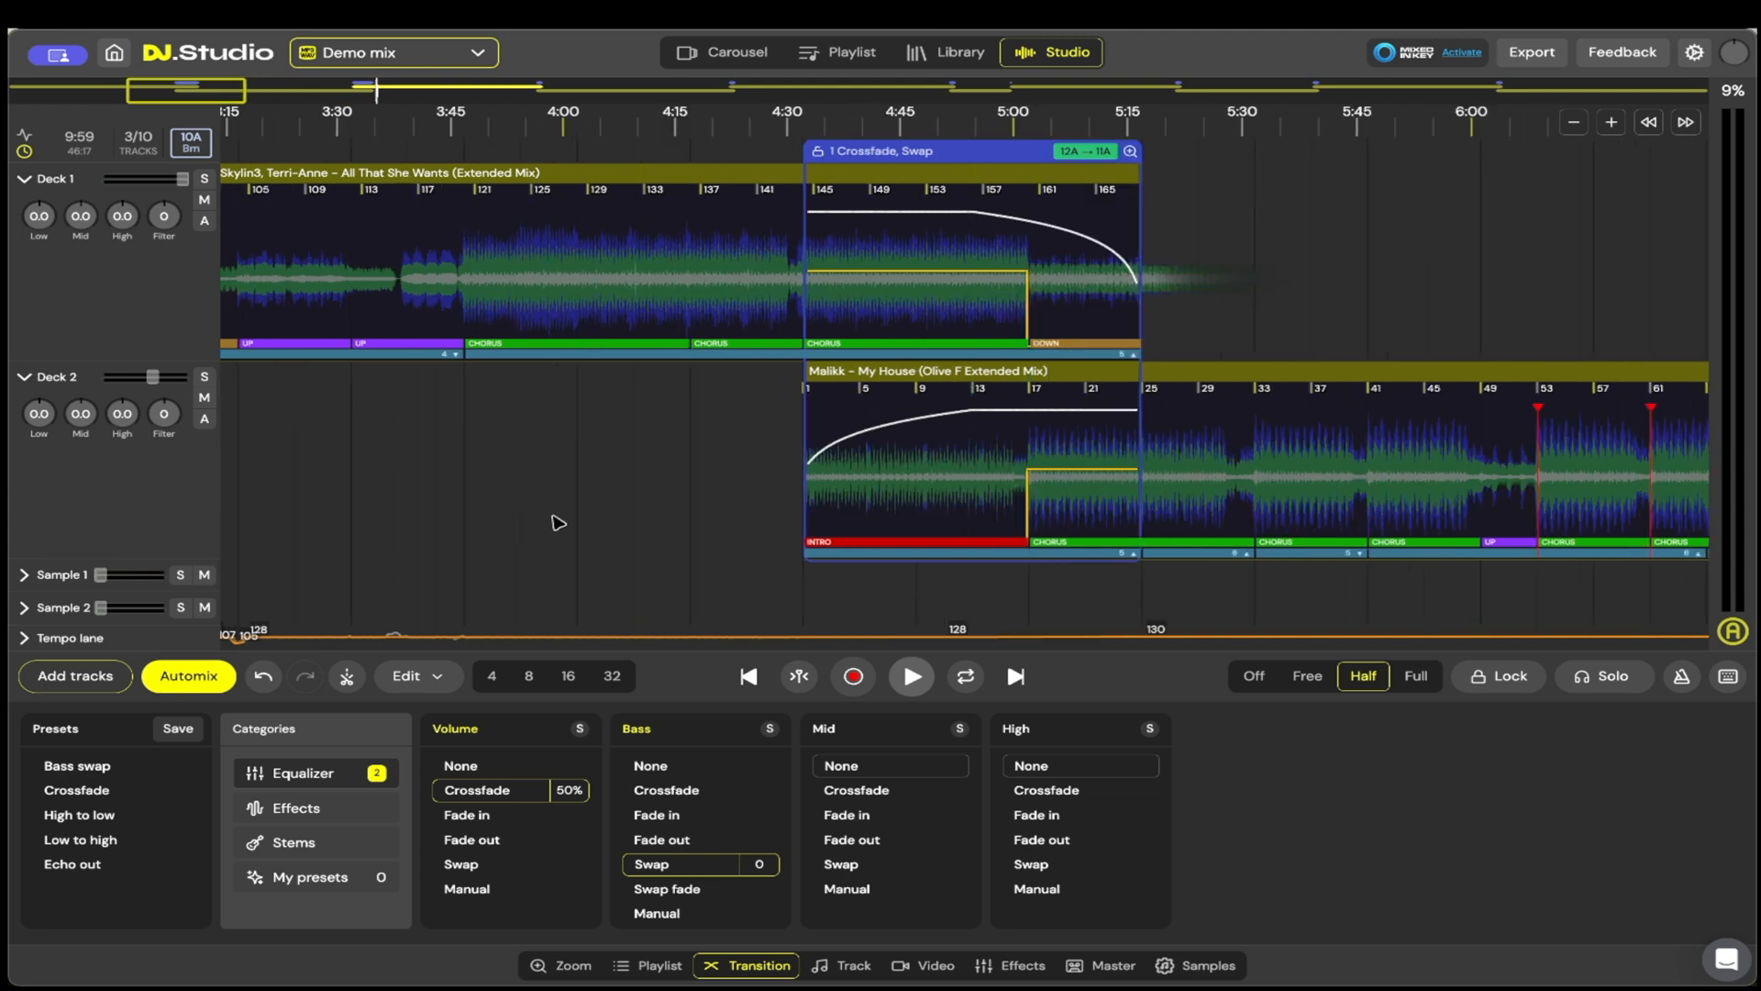
pyautogui.scroll(-10, 556, 523)
pyautogui.scroll(10, 556, 523)
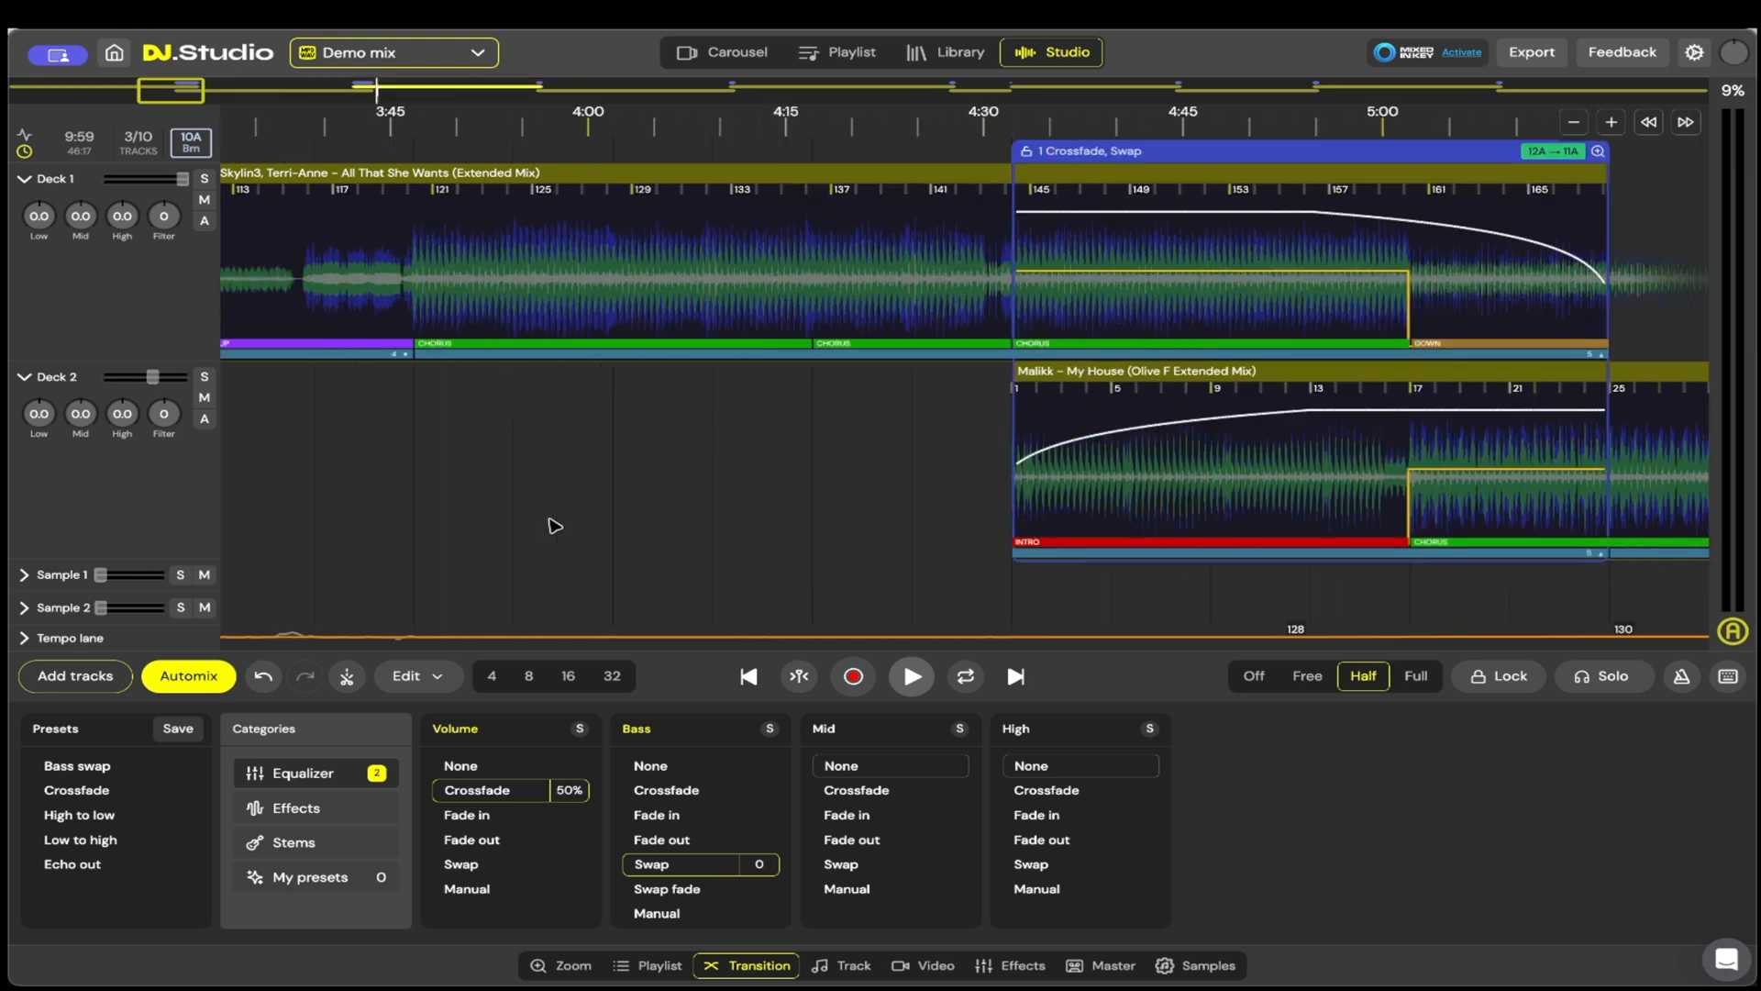
pyautogui.scroll(-5, 631, 495)
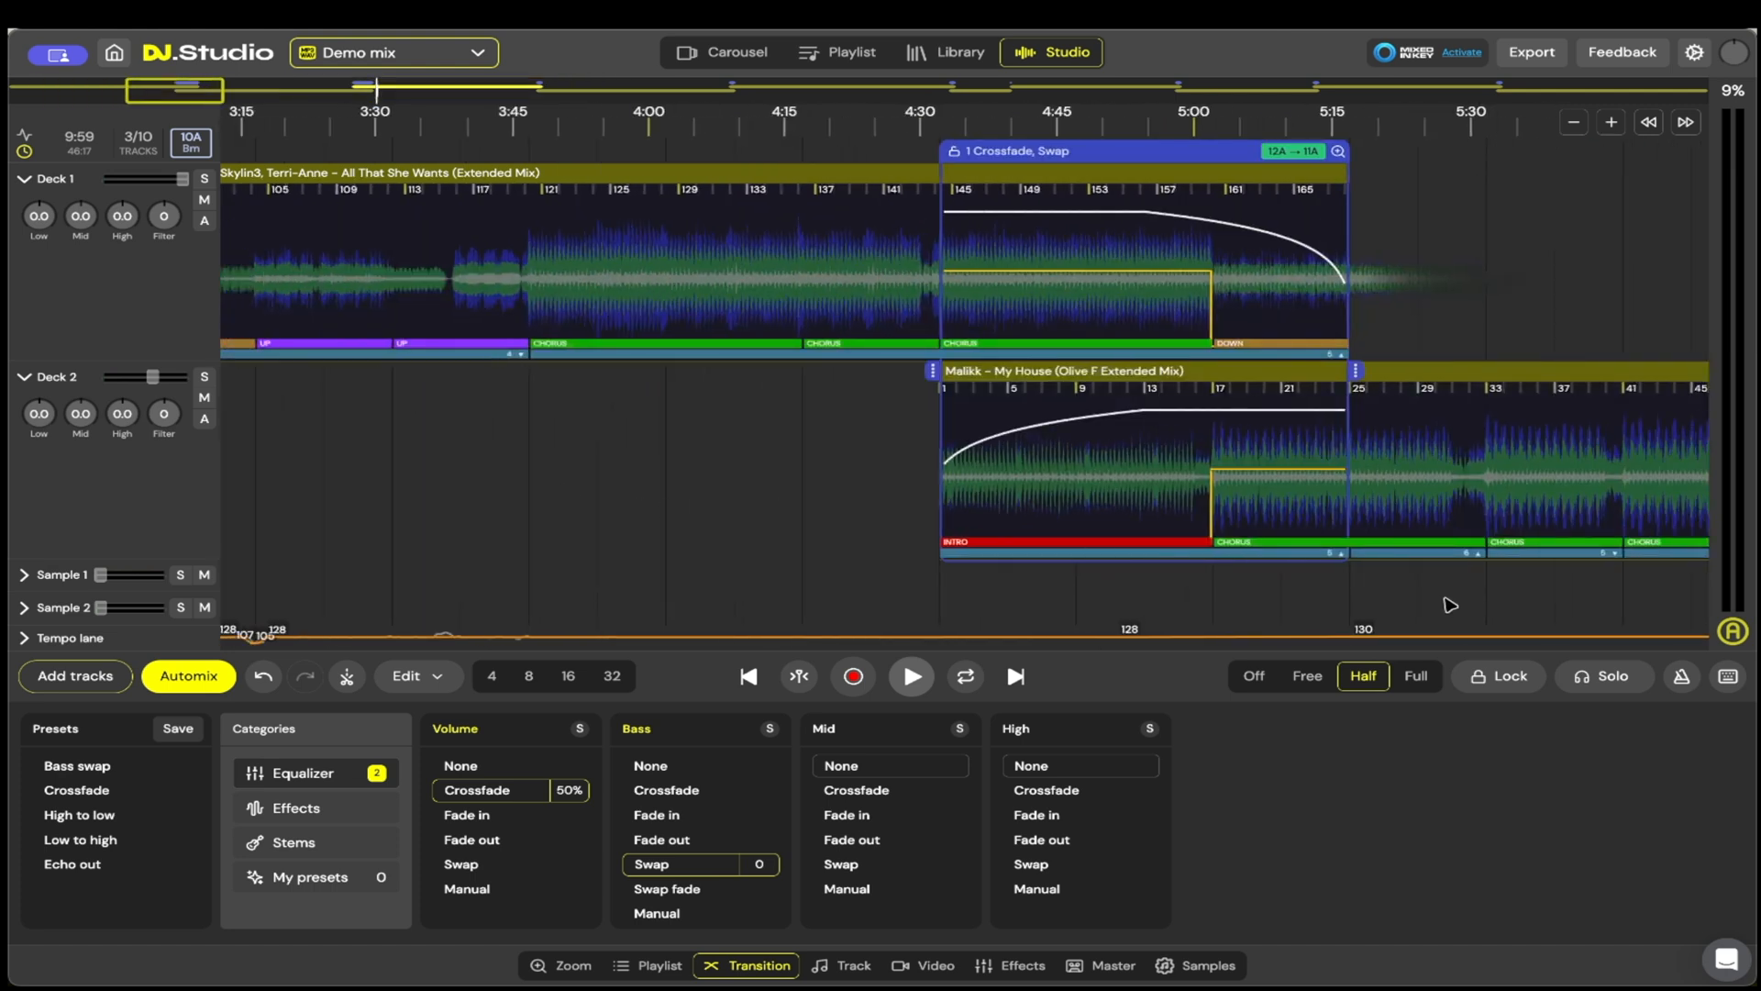
pyautogui.hscroll(5, 900, 563)
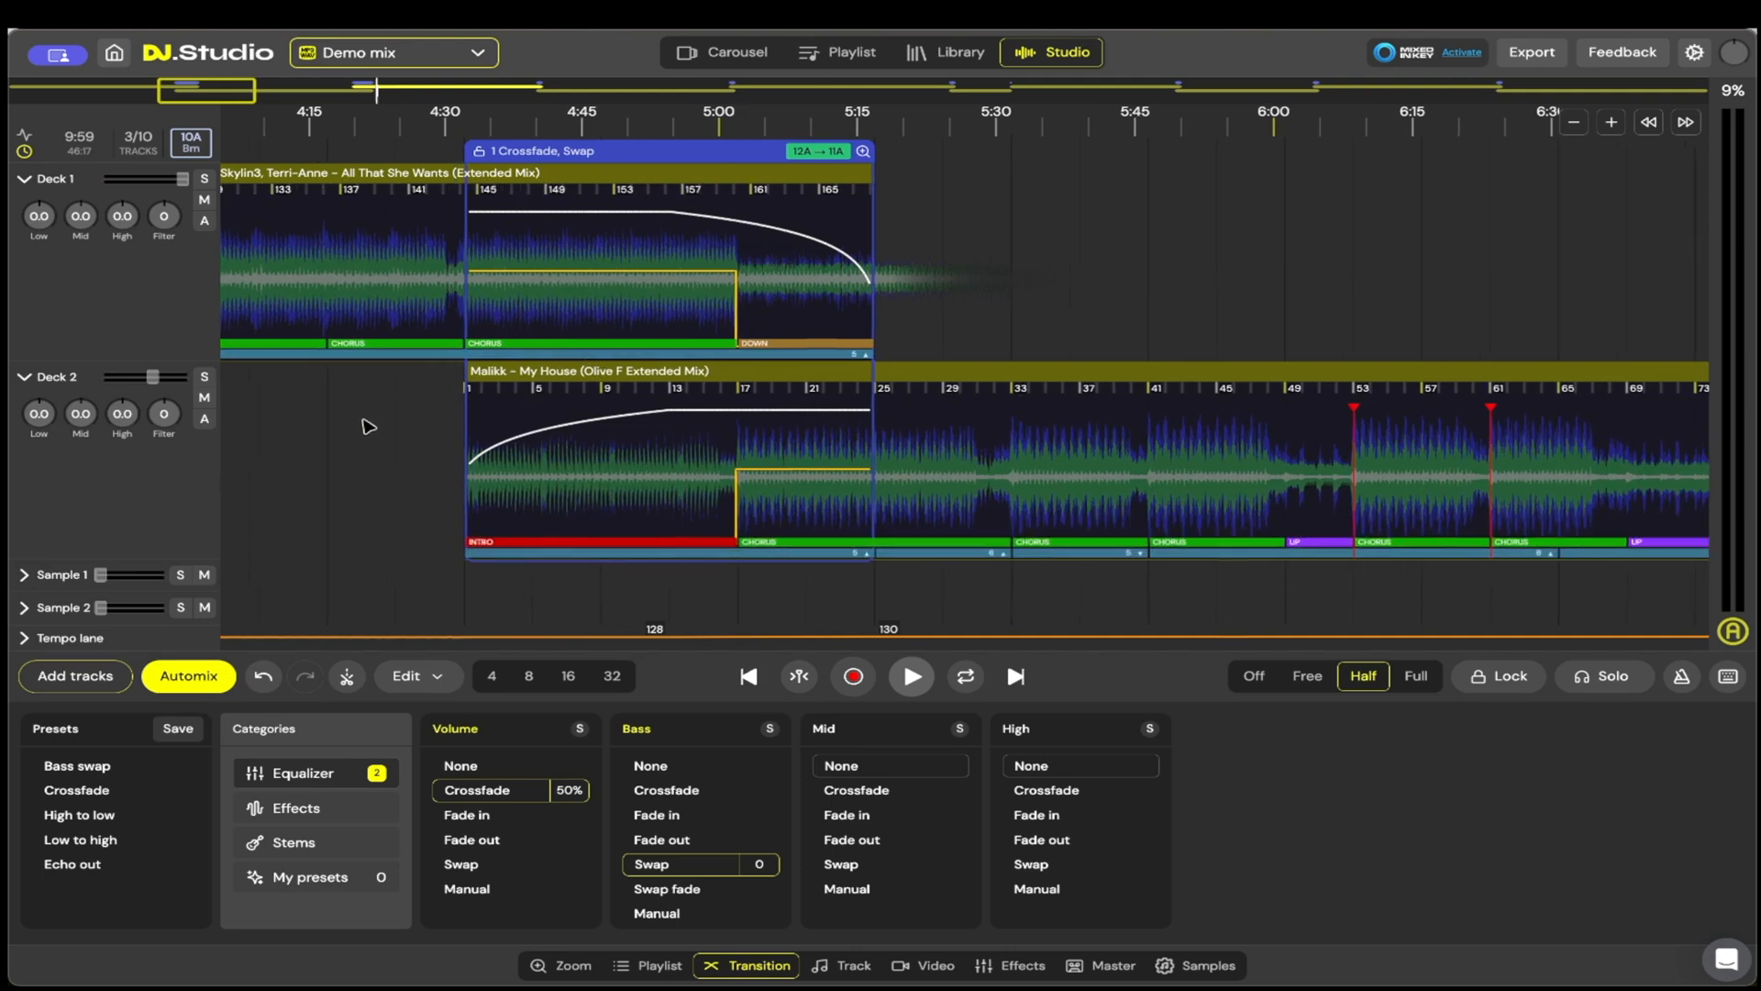
pyautogui.hscroll(-10, 1462, 413)
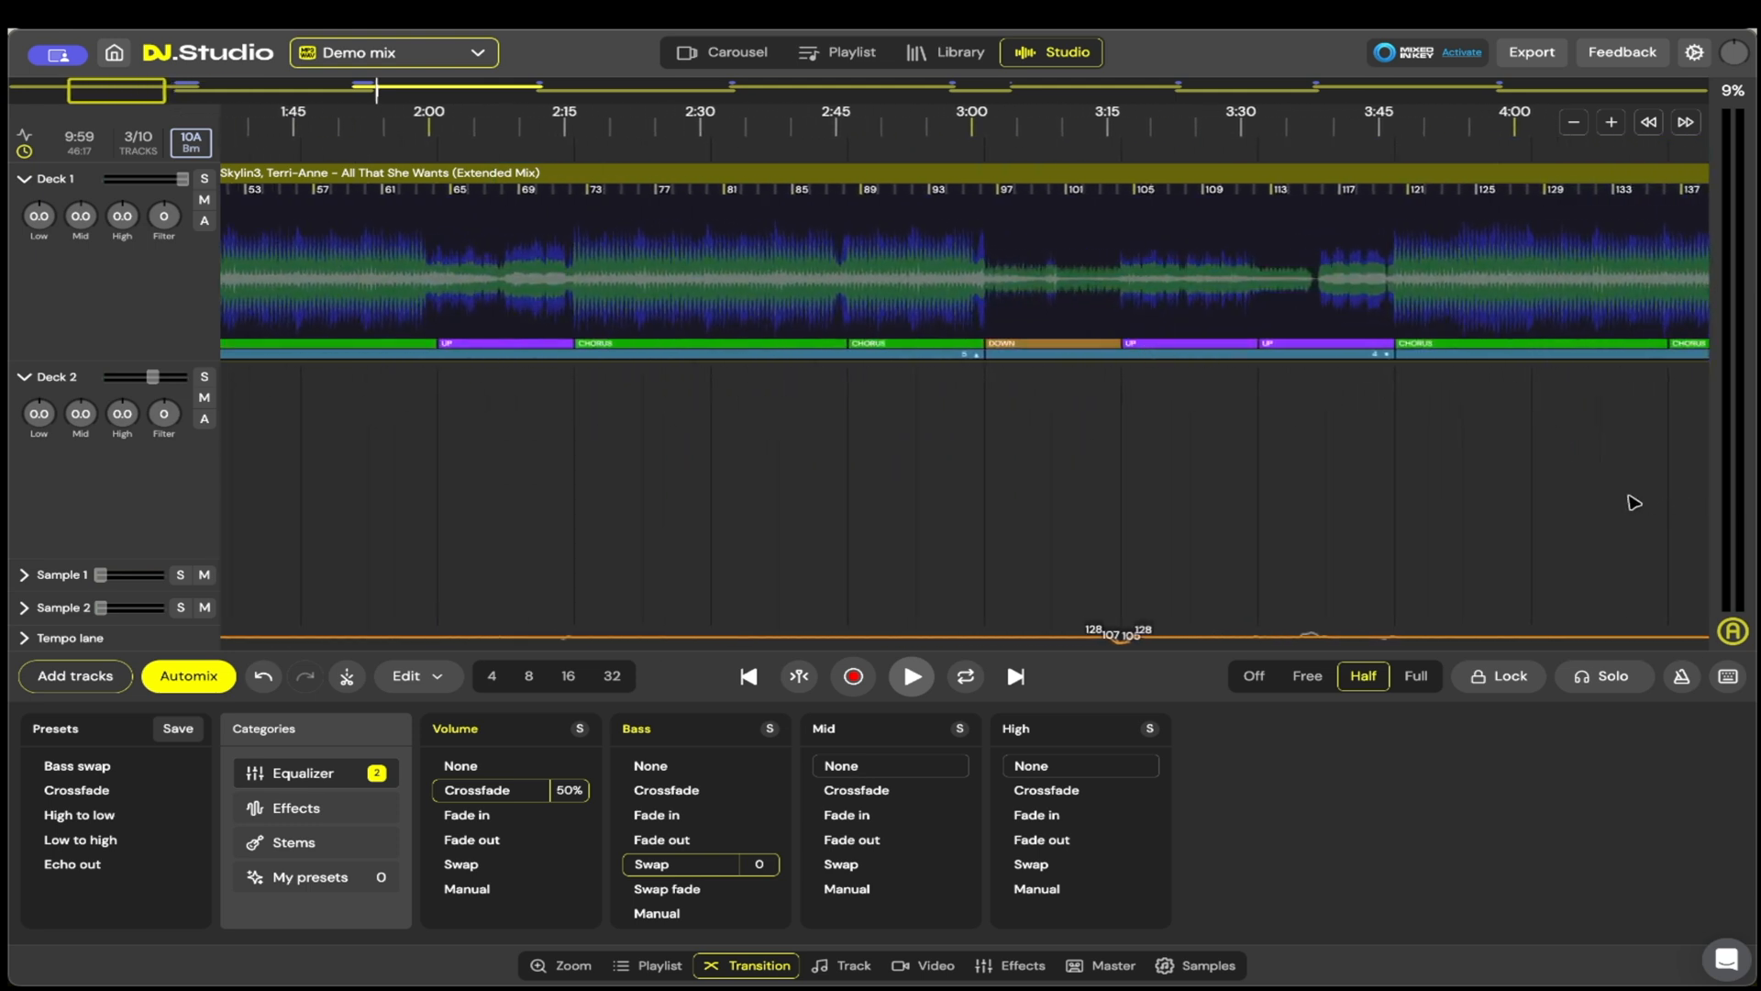
pyautogui.hscroll(6, 807, 480)
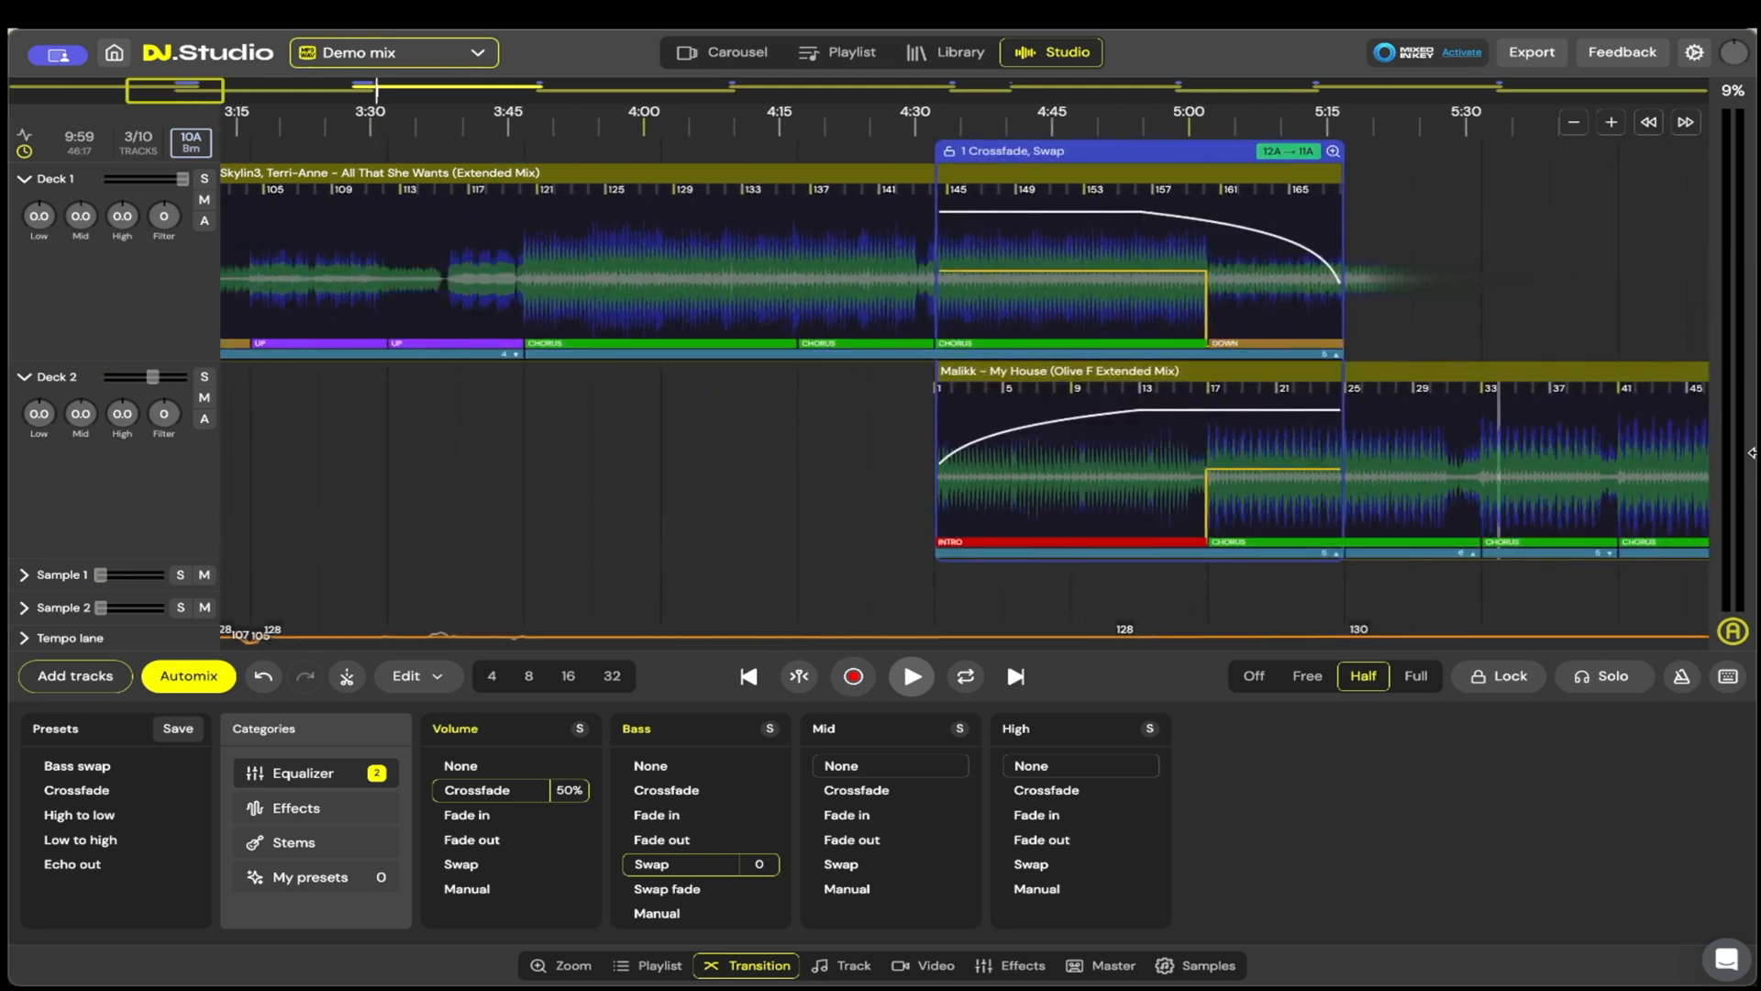
pyautogui.moveTo(1511, 314); pyautogui.dragTo(558, 390)
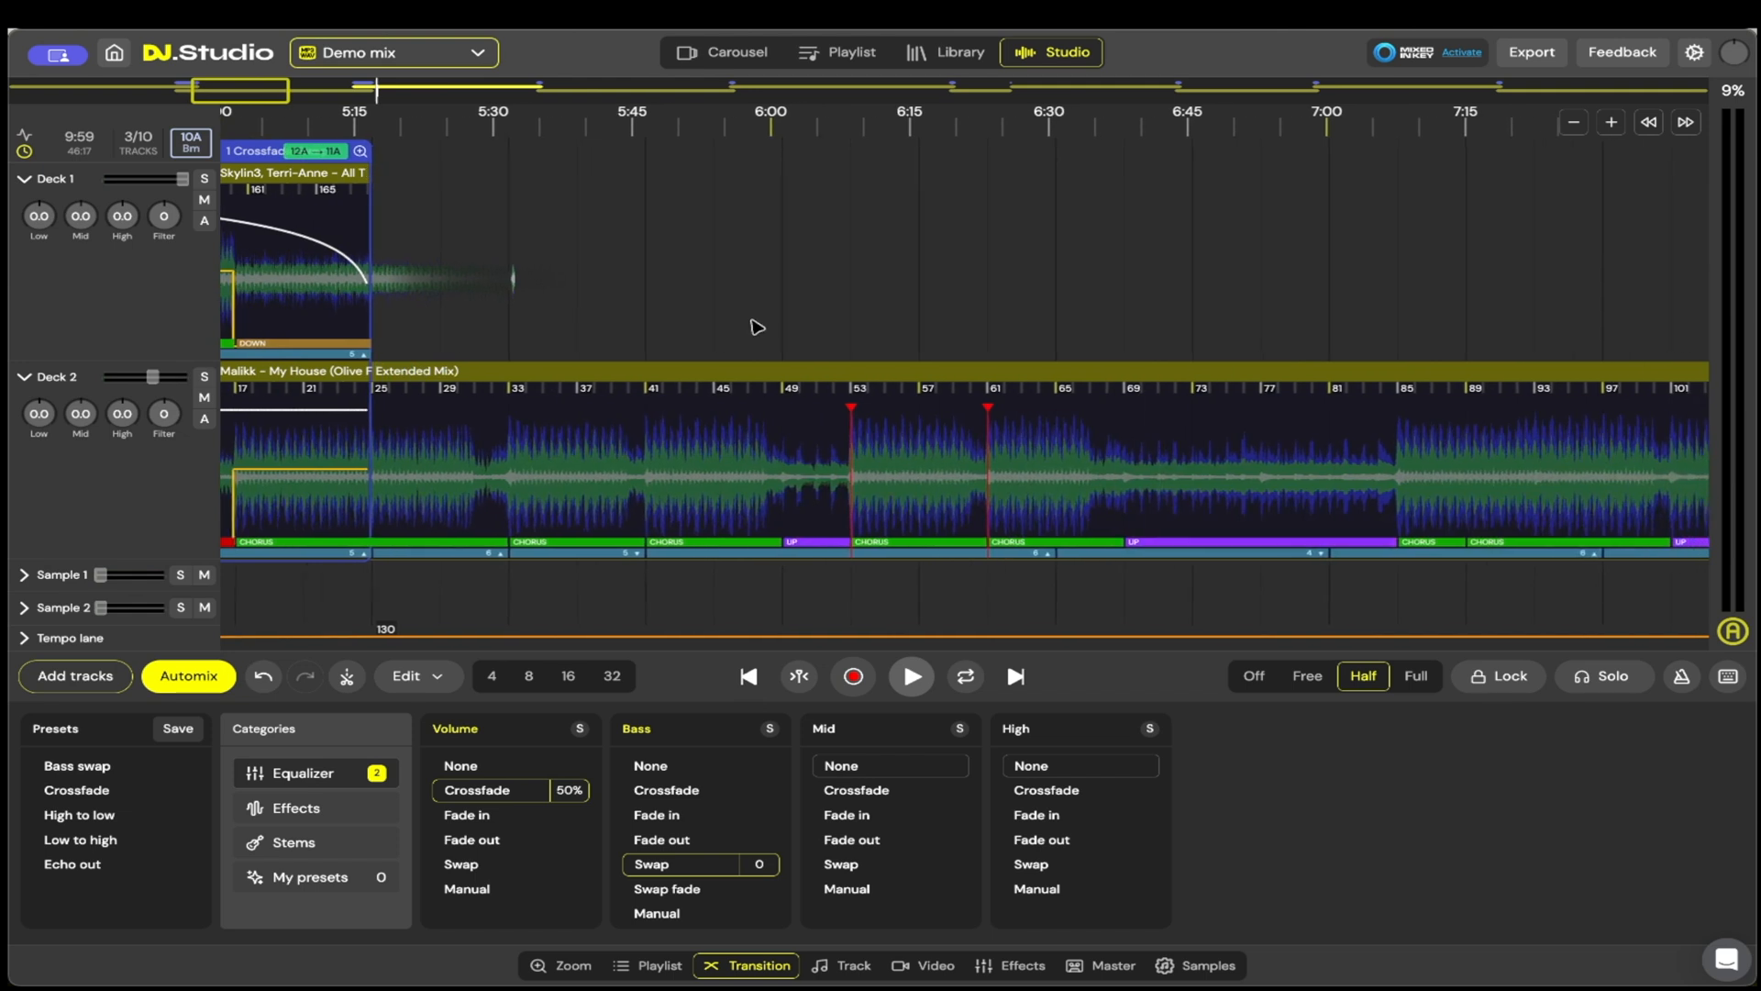
pyautogui.moveTo(718, 285); pyautogui.dragTo(1243, 285)
pyautogui.hscroll(-5, 668, 440)
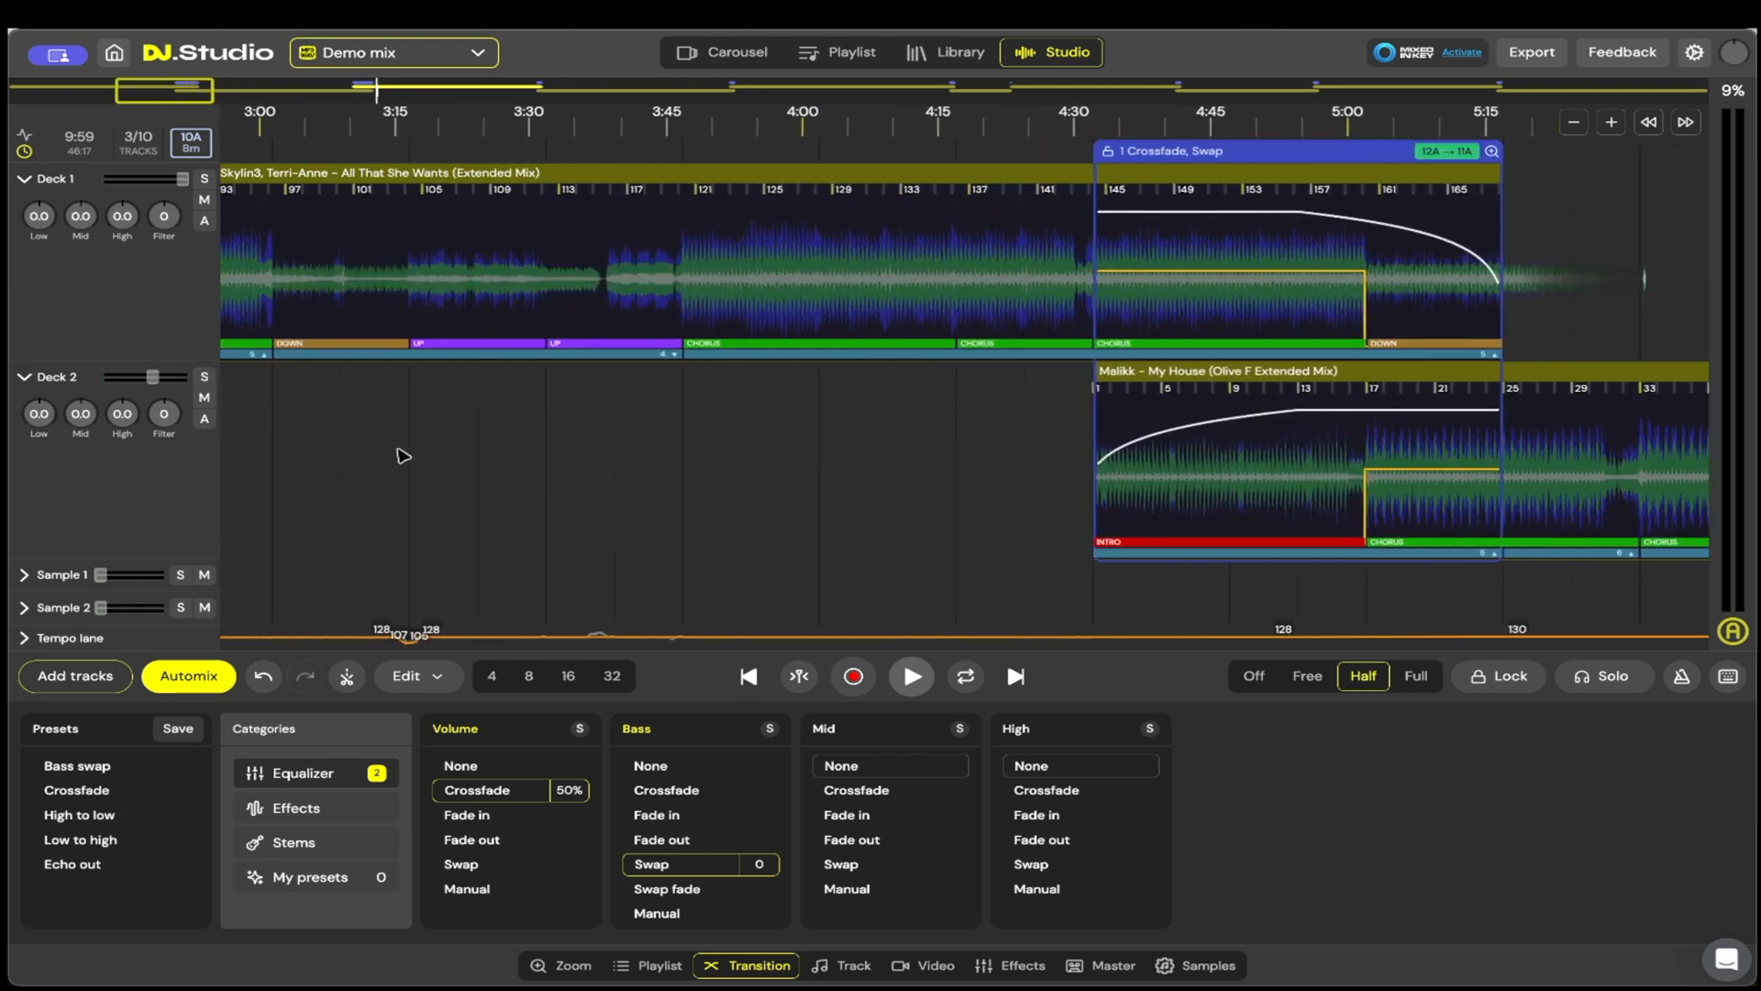
pyautogui.hscroll(4, 1031, 416)
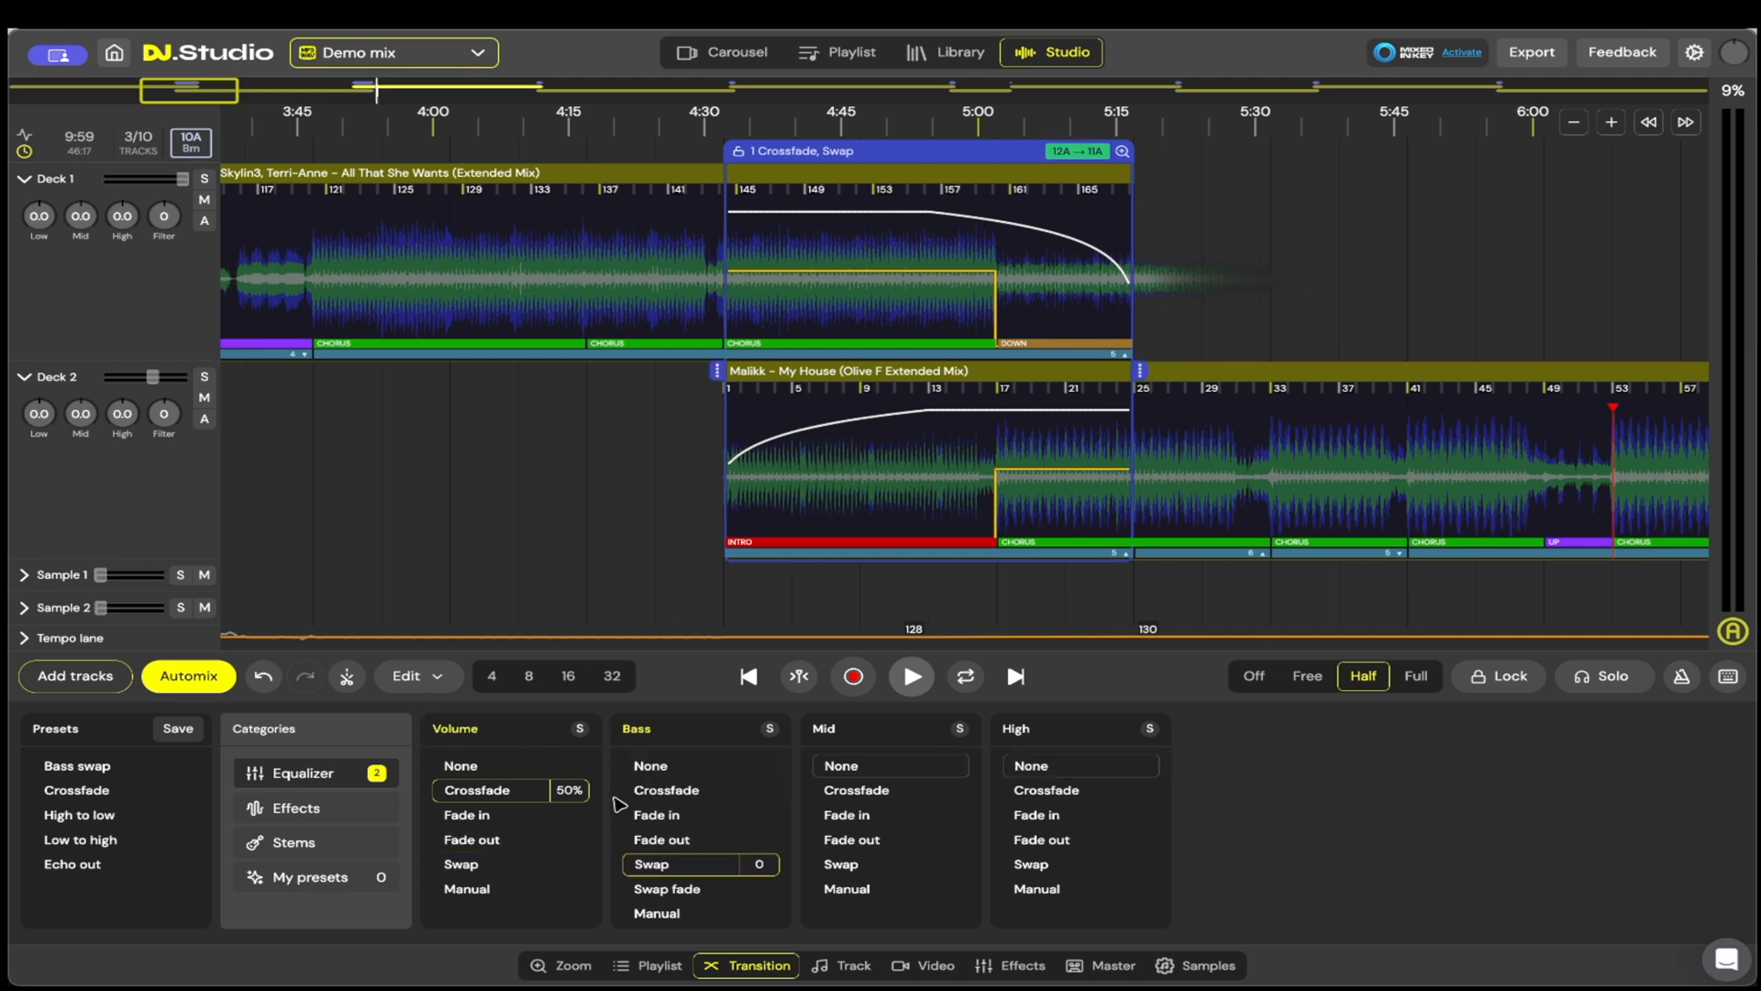
# Step: Set the volume crossfade of the My House to Thank You transition to 100%, and show its effects options
pyautogui.click(501, 823)
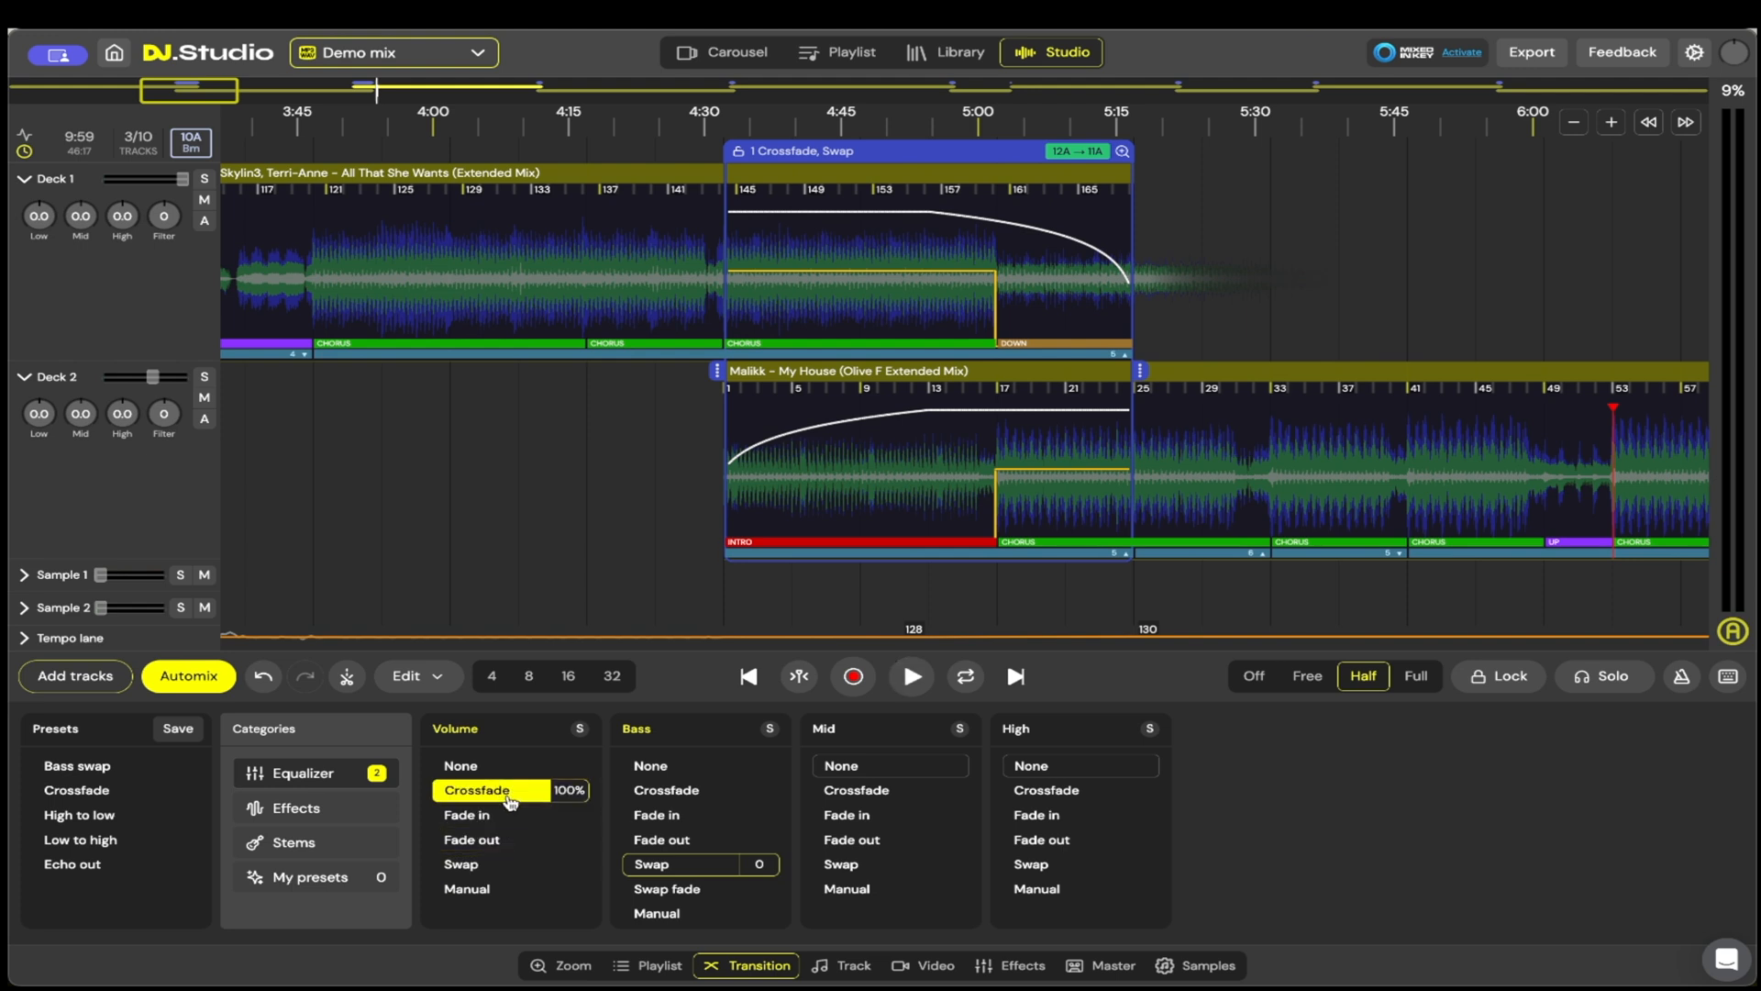
pyautogui.click(311, 814)
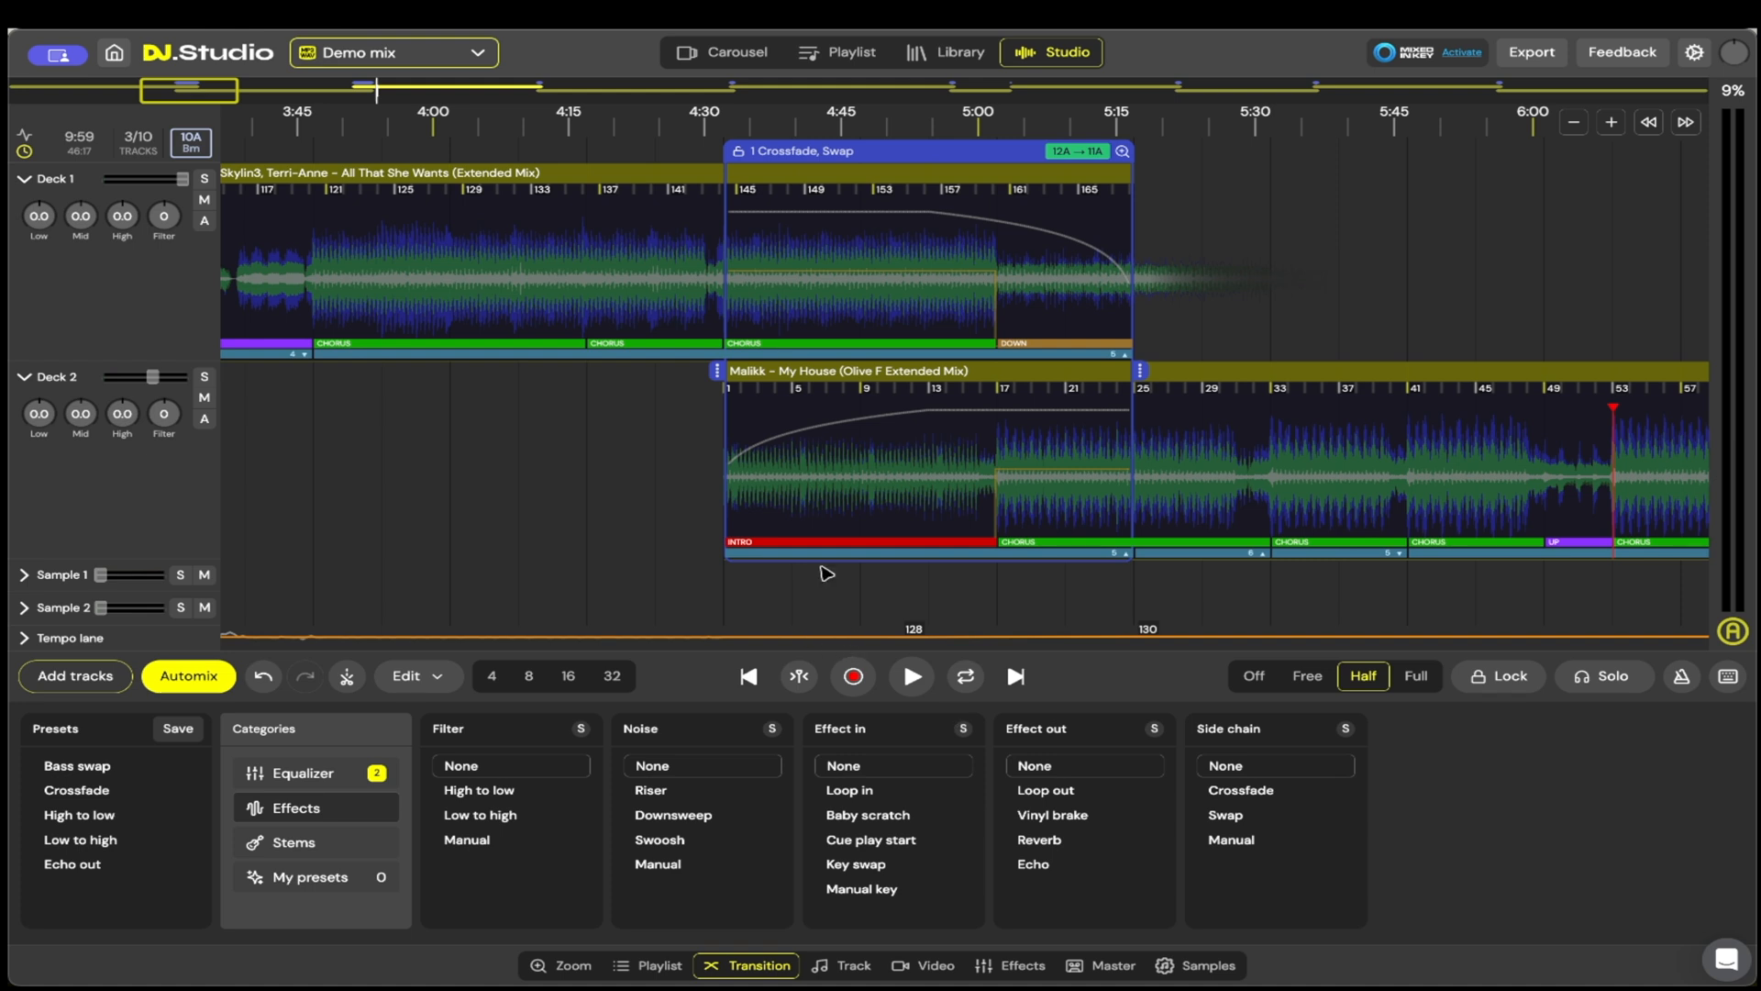
# Step: Try Echo, Vinyl brake and Loop out as the selected transition's outgoing effect, and keep Reverb at 1/4
pyautogui.click(1046, 864)
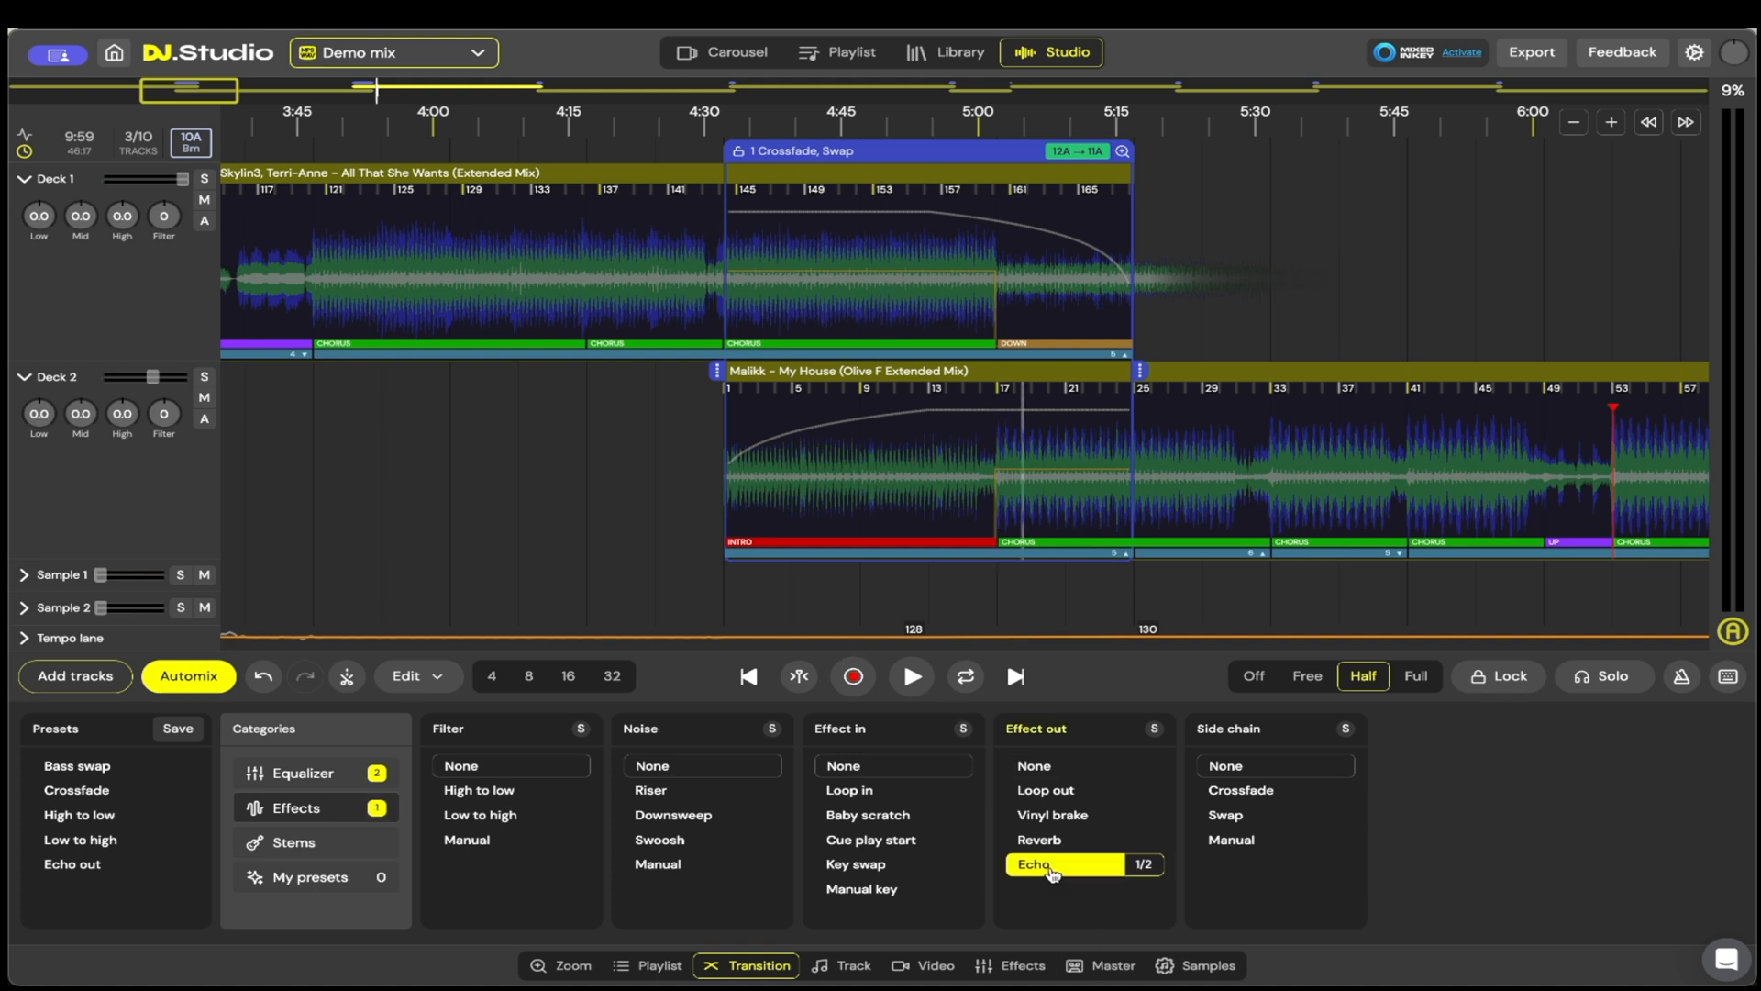
pyautogui.click(1055, 845)
pyautogui.click(1058, 819)
pyautogui.click(1062, 790)
pyautogui.click(1050, 770)
pyautogui.click(1051, 839)
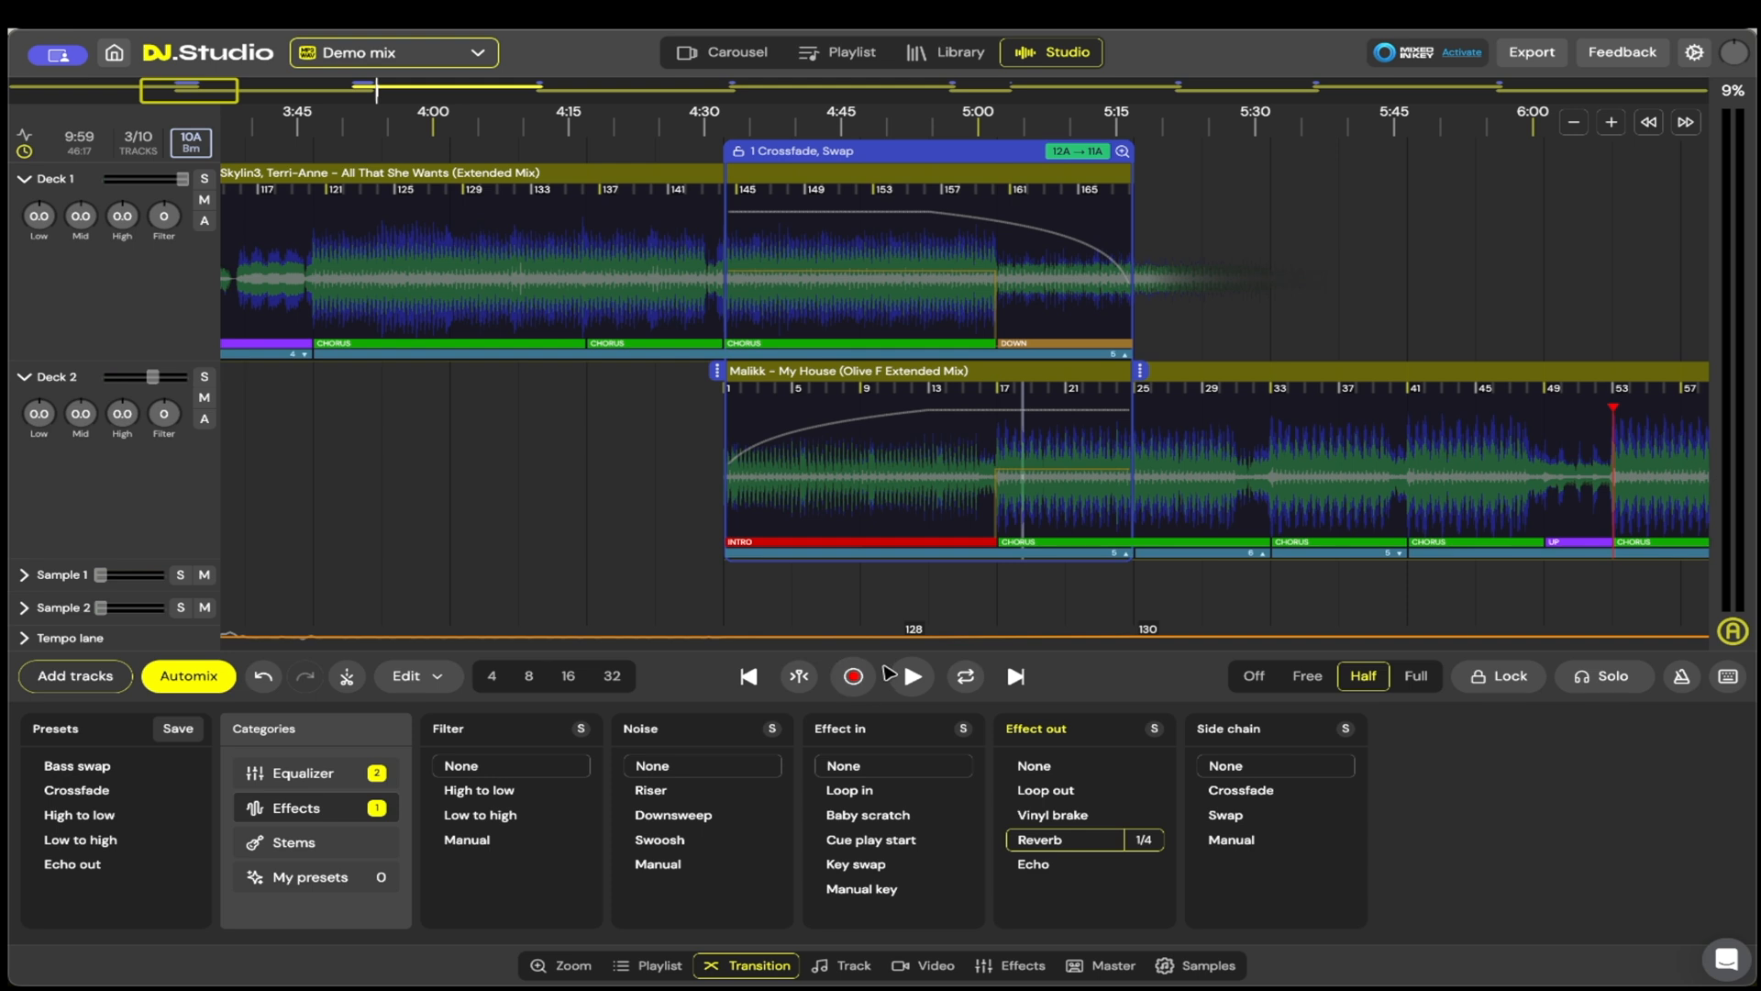
pyautogui.click(1106, 814)
pyautogui.click(1094, 791)
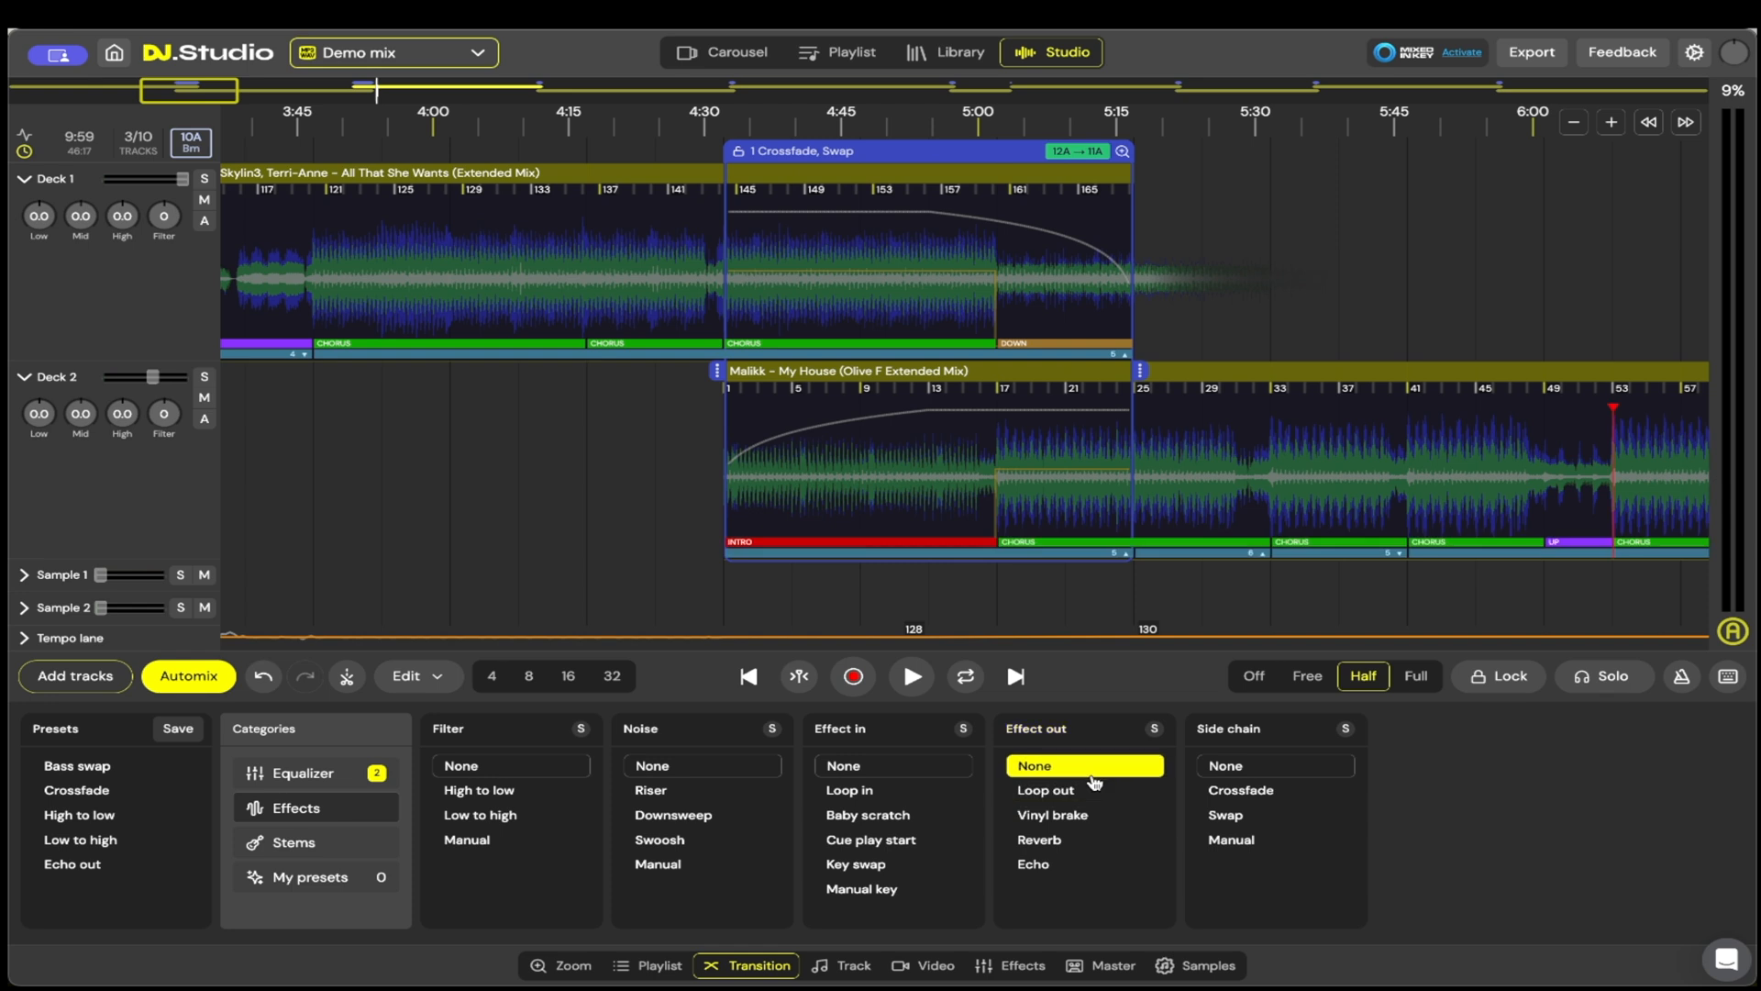
pyautogui.click(1055, 840)
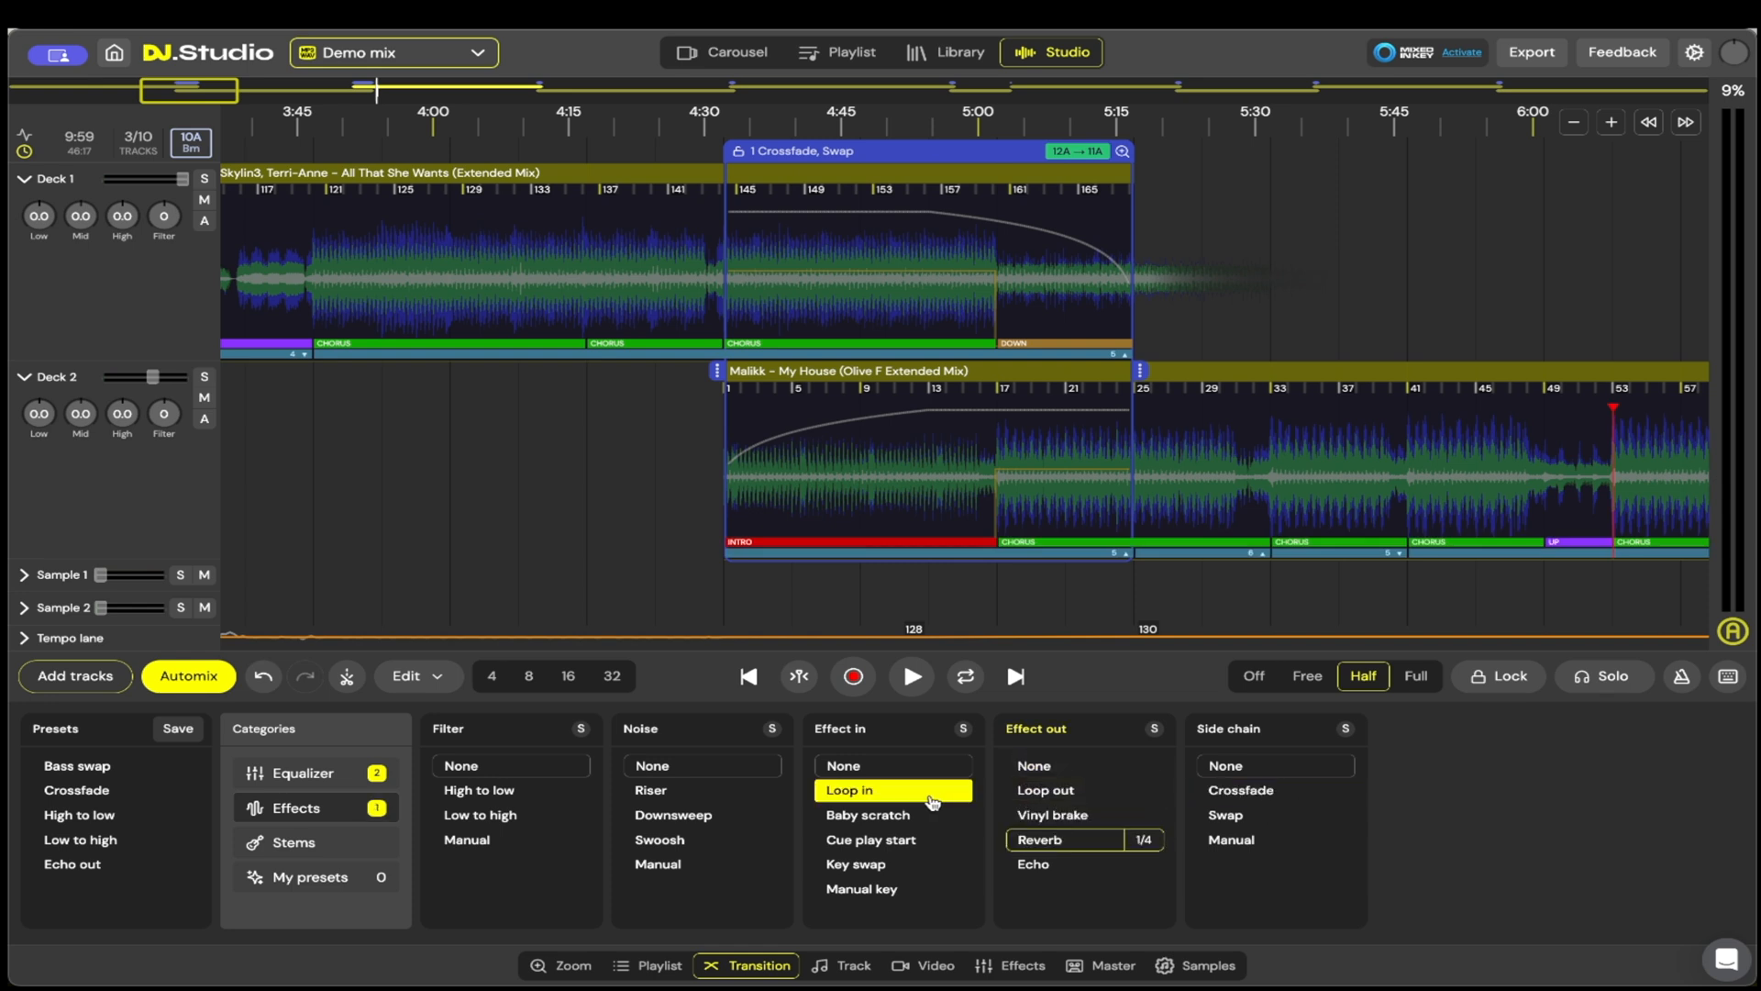
# Step: Return to the equalizer settings, and review the first two transitions together on the timeline
pyautogui.click(345, 776)
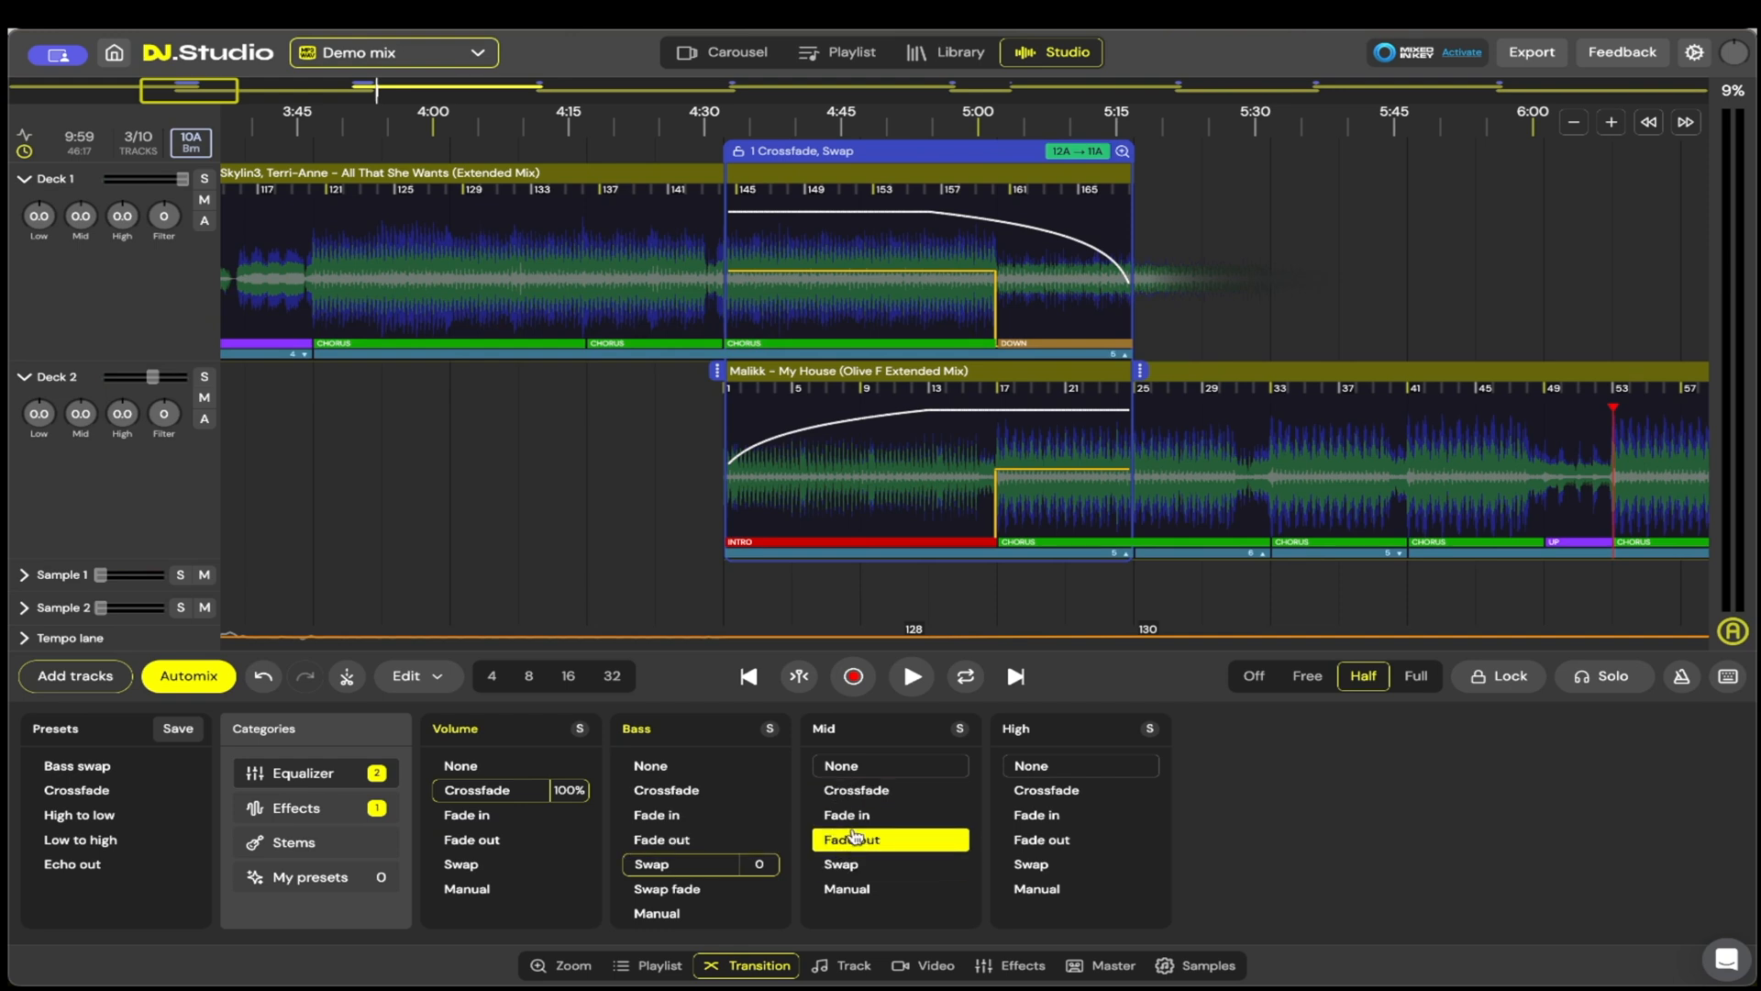
pyautogui.scroll(2, 512, 495)
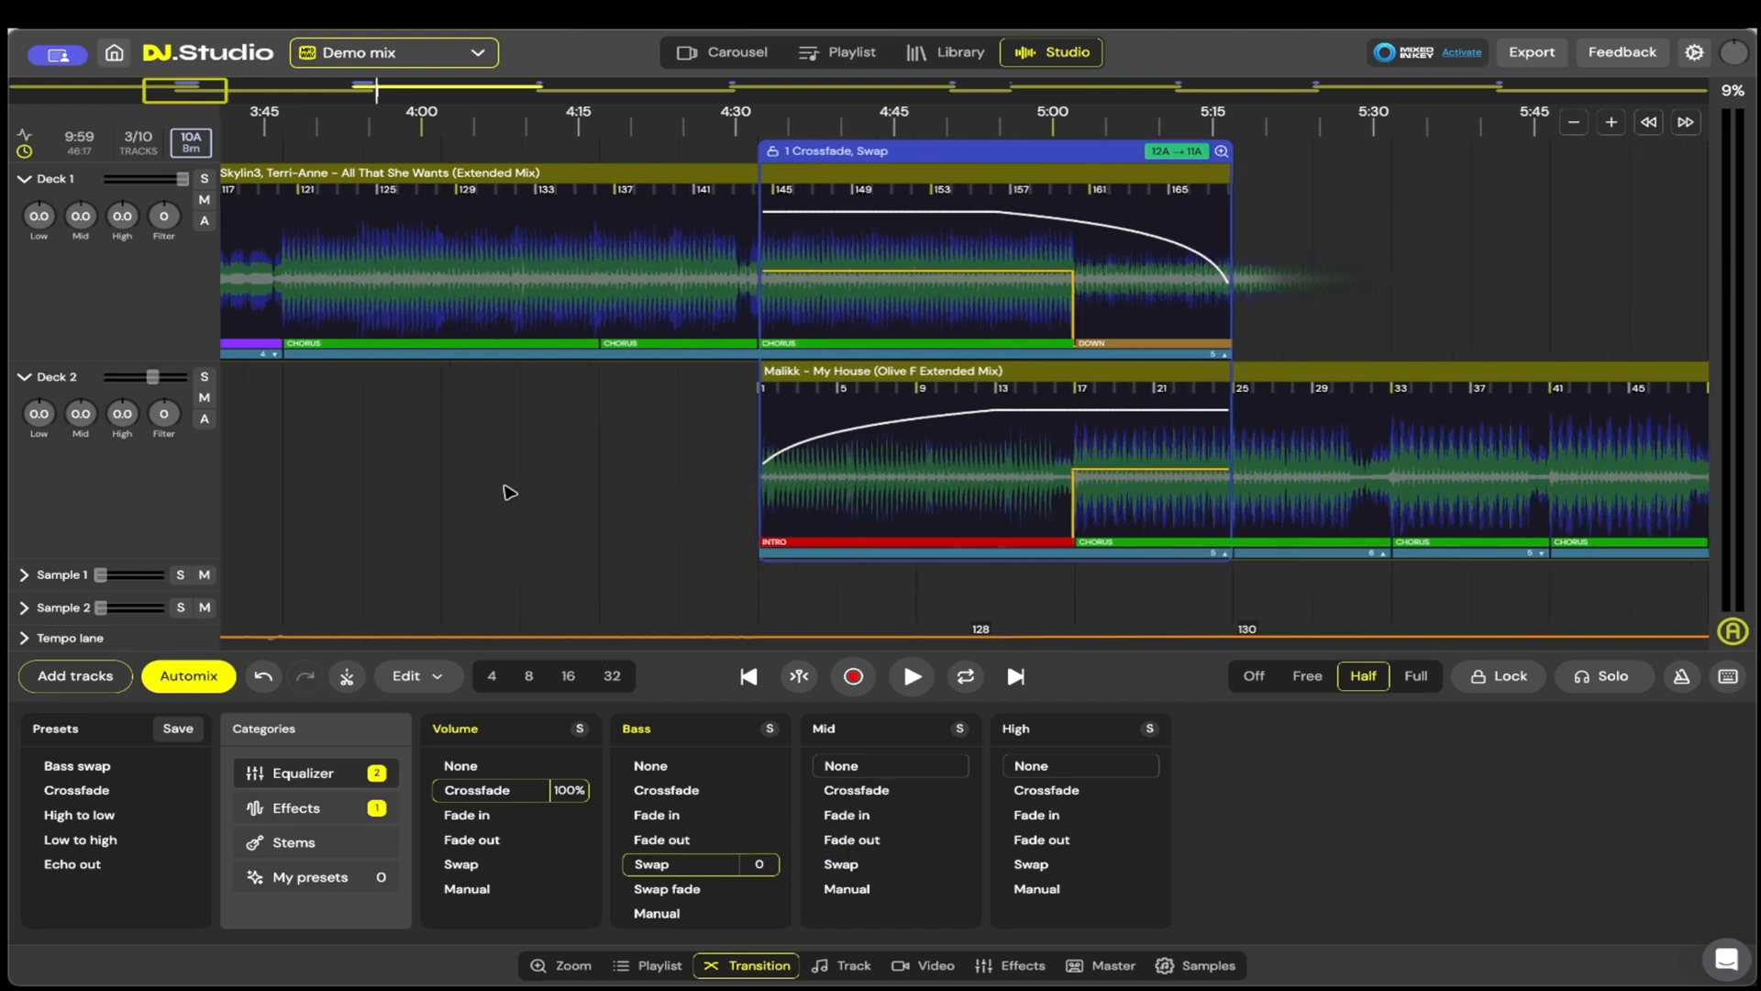
pyautogui.moveTo(511, 492); pyautogui.dragTo(966, 474)
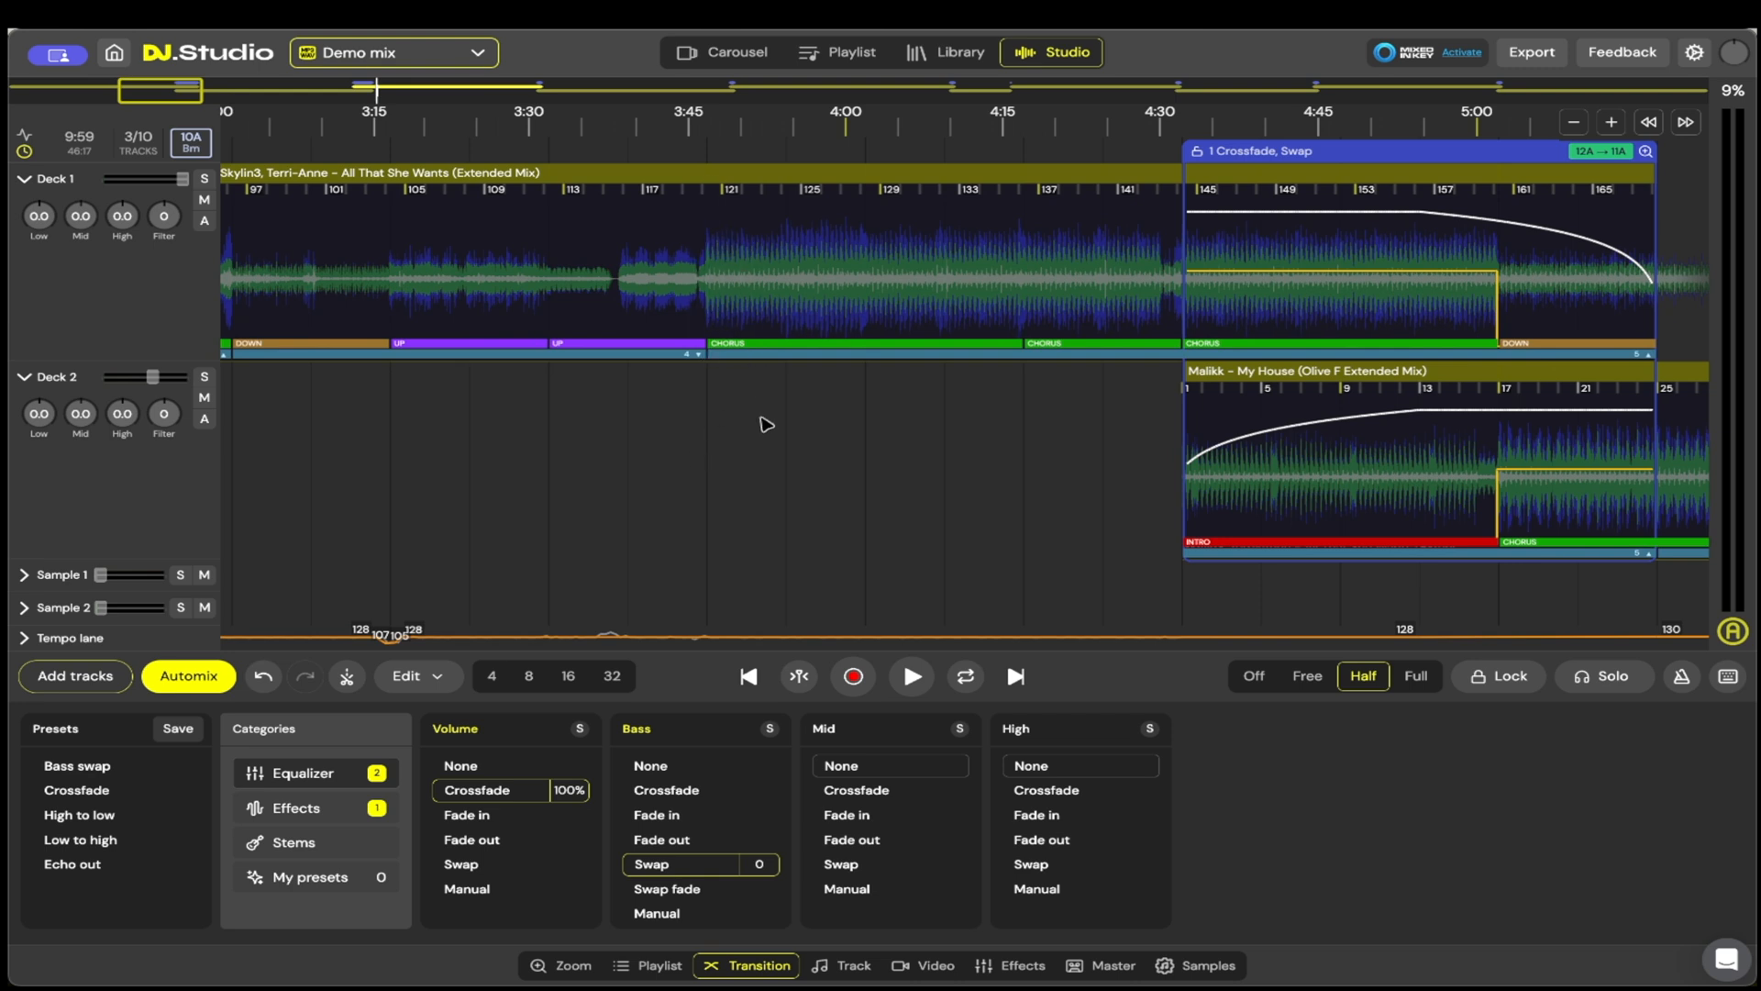
pyautogui.scroll(-5, 767, 424)
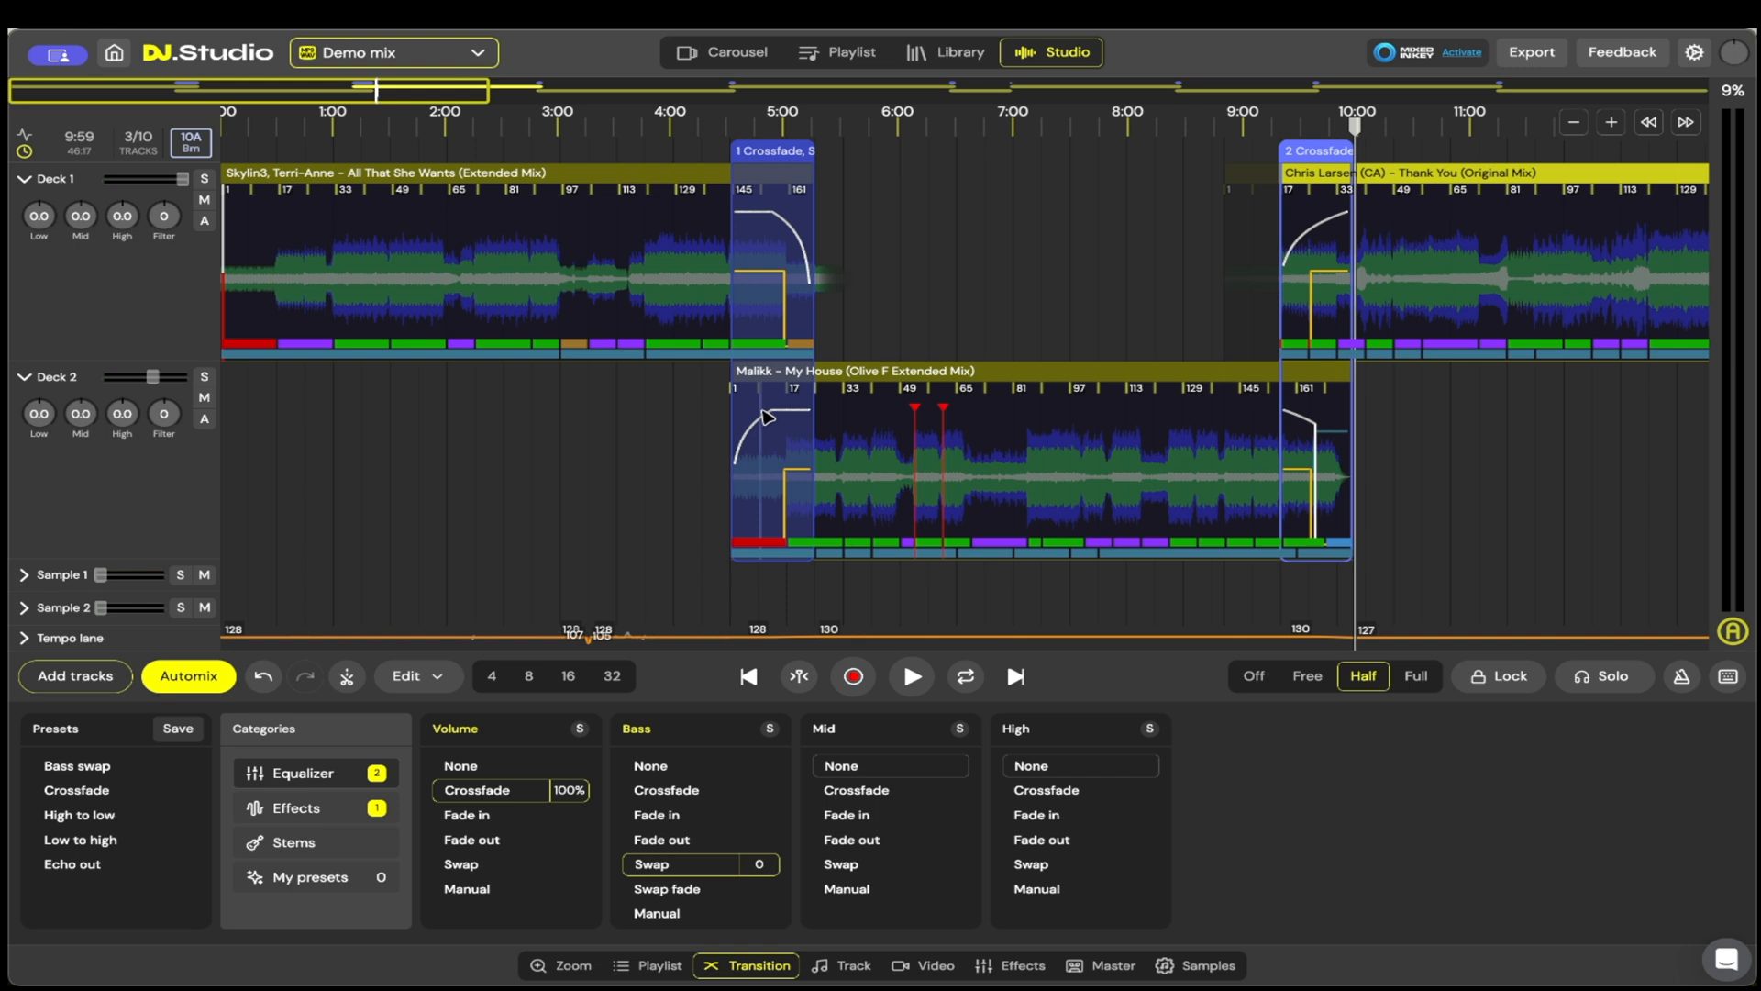
# Step: Try deleting the chorus section of All That She Wants from about bar 121 to bar 141, before the first transition
pyautogui.scroll(5, 767, 418)
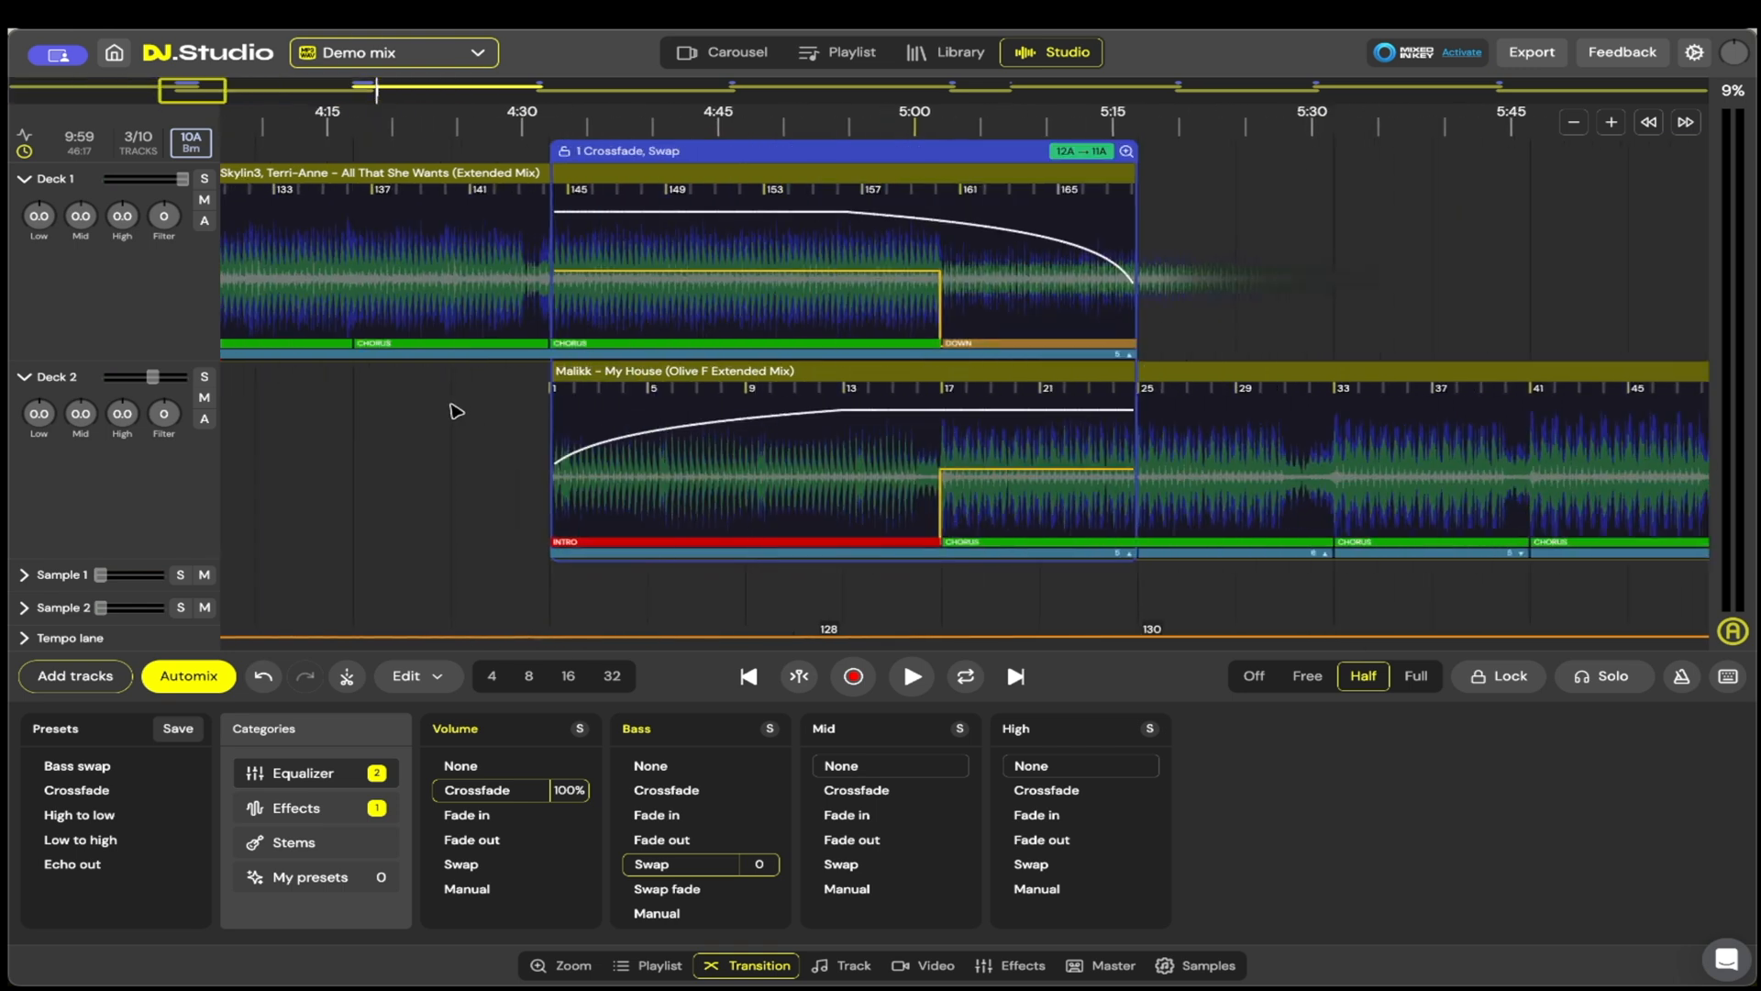
pyautogui.hscroll(-5, 927, 420)
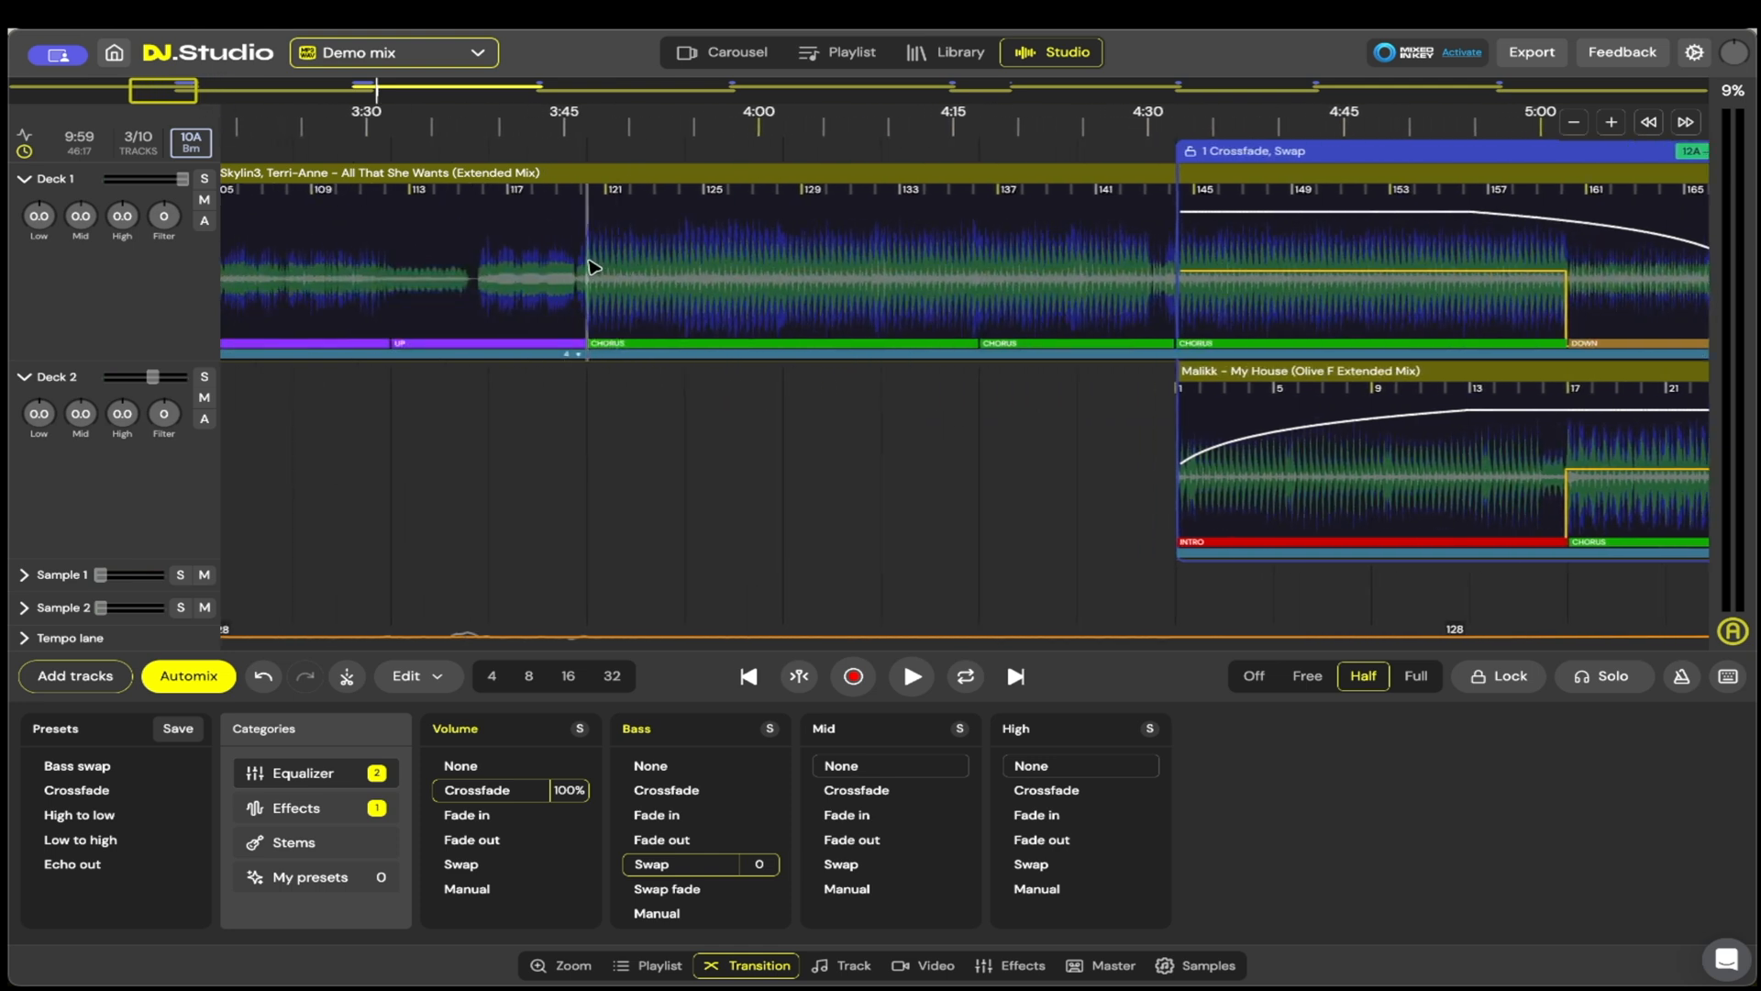
pyautogui.moveTo(595, 267); pyautogui.dragTo(1099, 272)
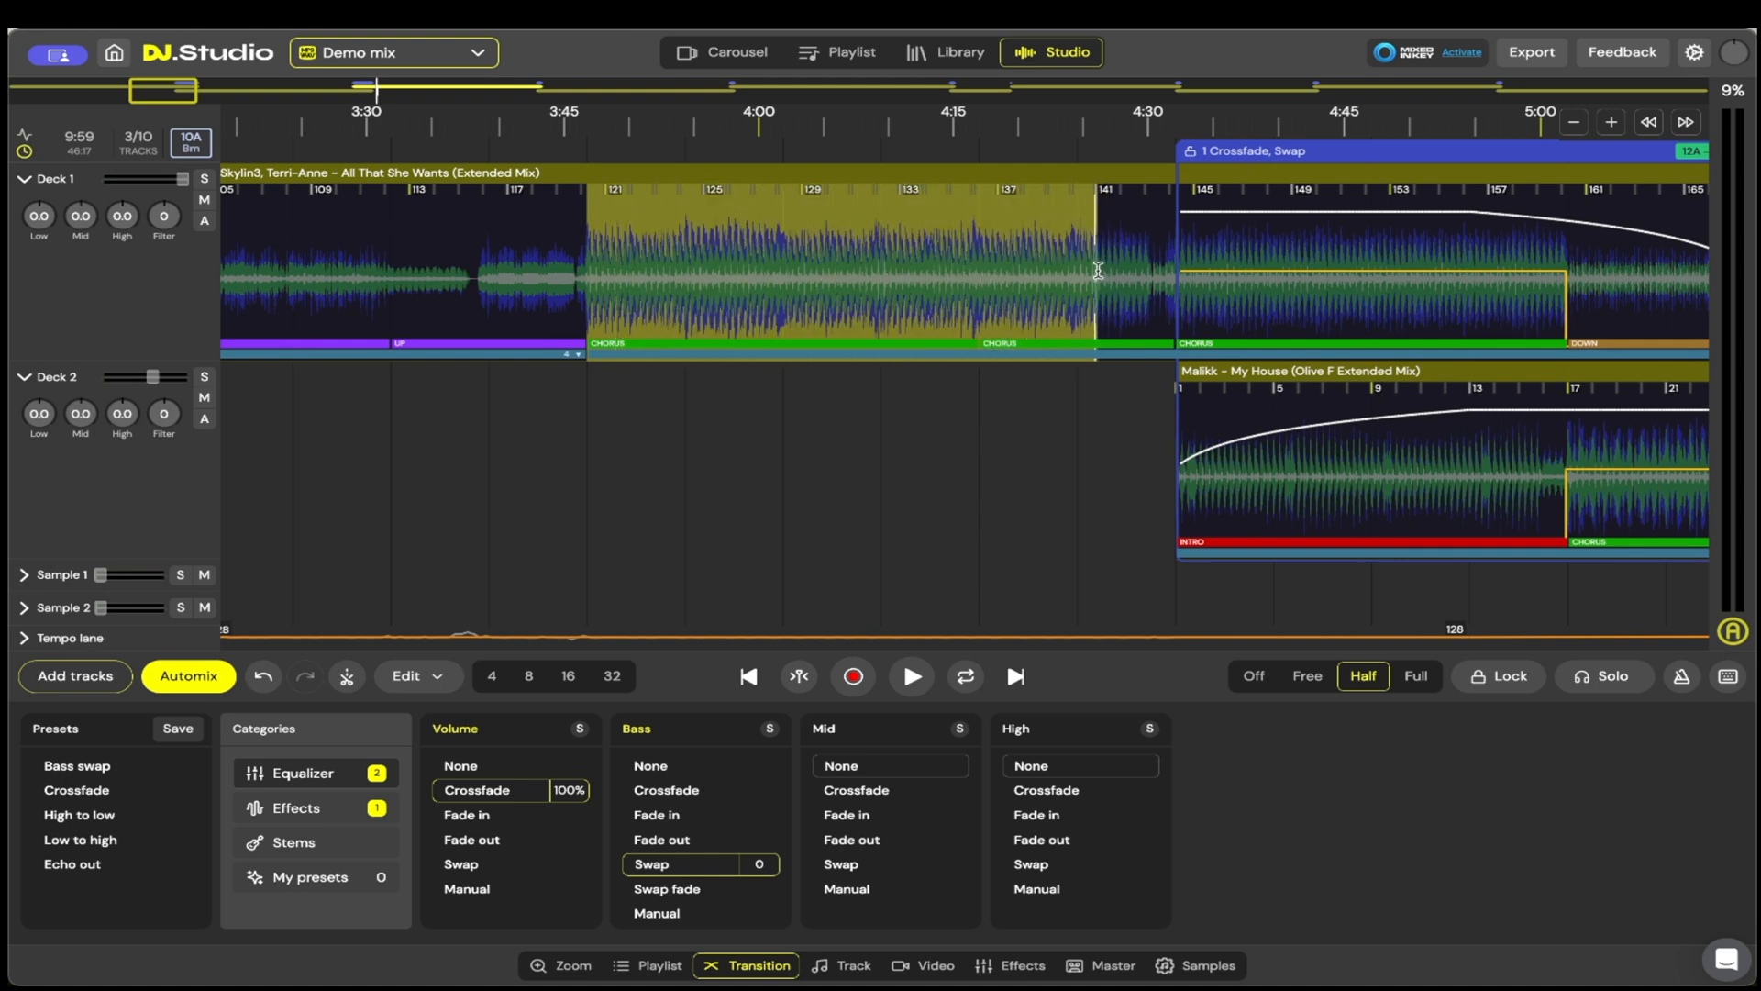
pyautogui.rightClick(1099, 272)
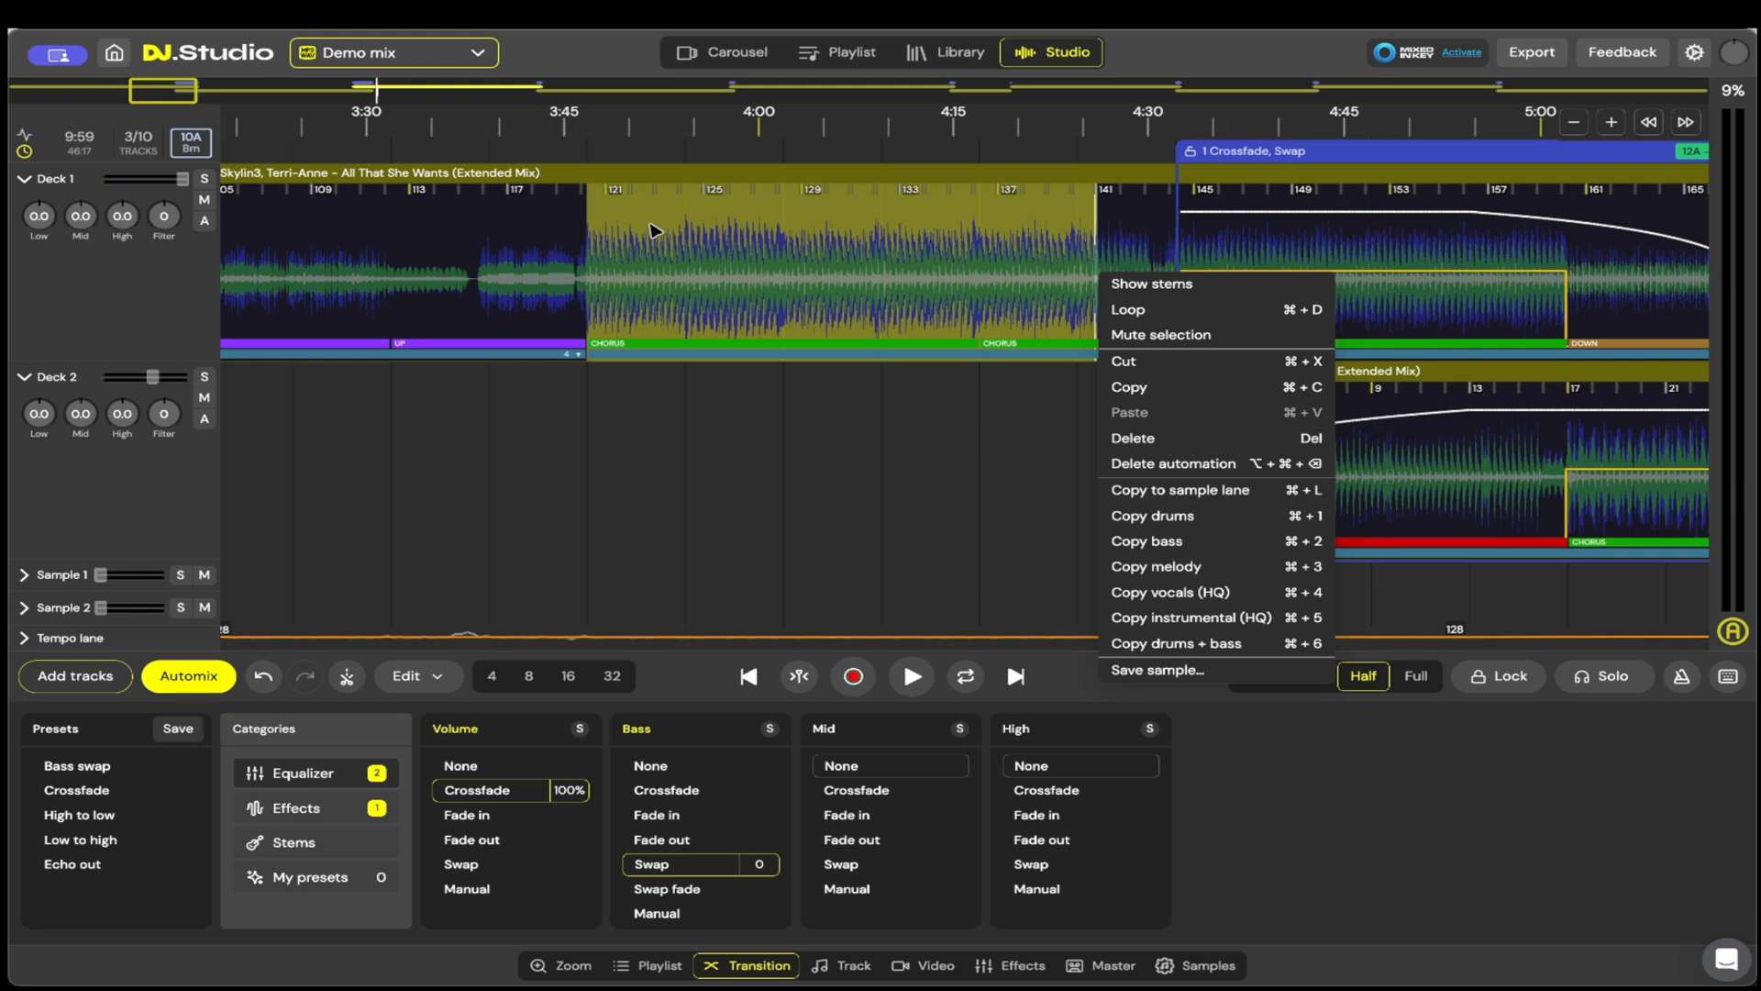
pyautogui.click(1205, 447)
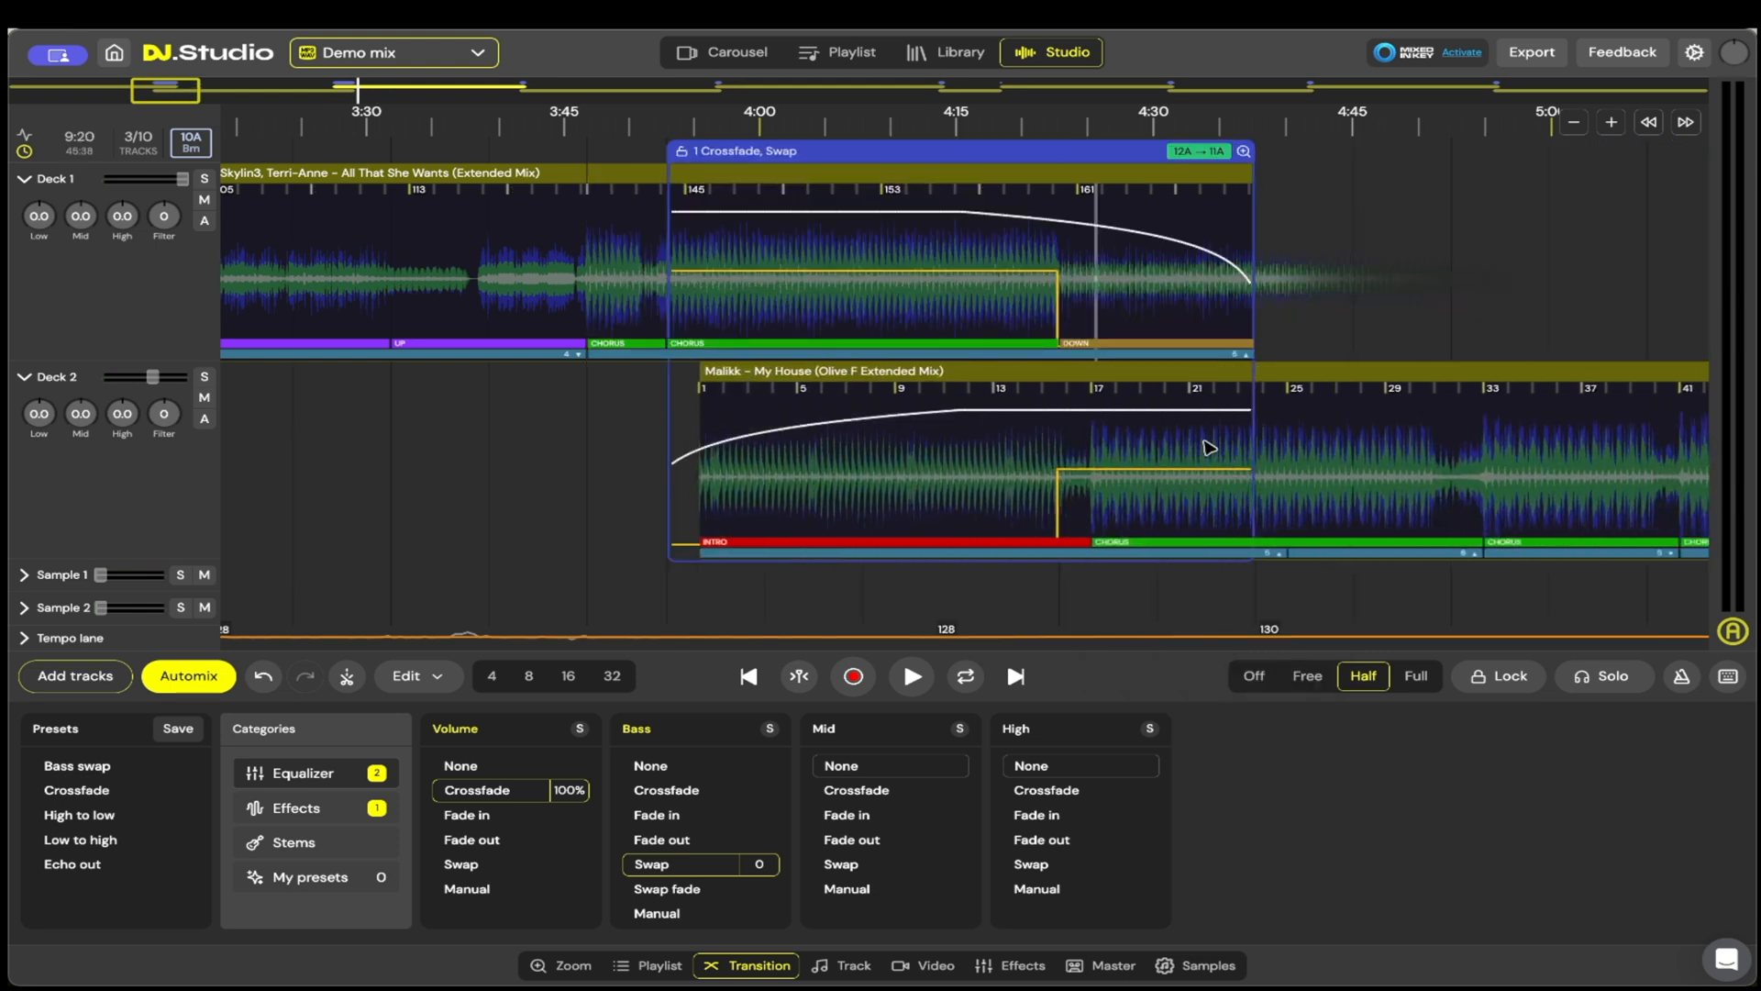
# Step: Undo the deletion, and loop the chorus section of All That She Wants from about bar 121 to bar 131 twice
pyautogui.click(597, 275)
pyautogui.moveTo(591, 268); pyautogui.dragTo(943, 269)
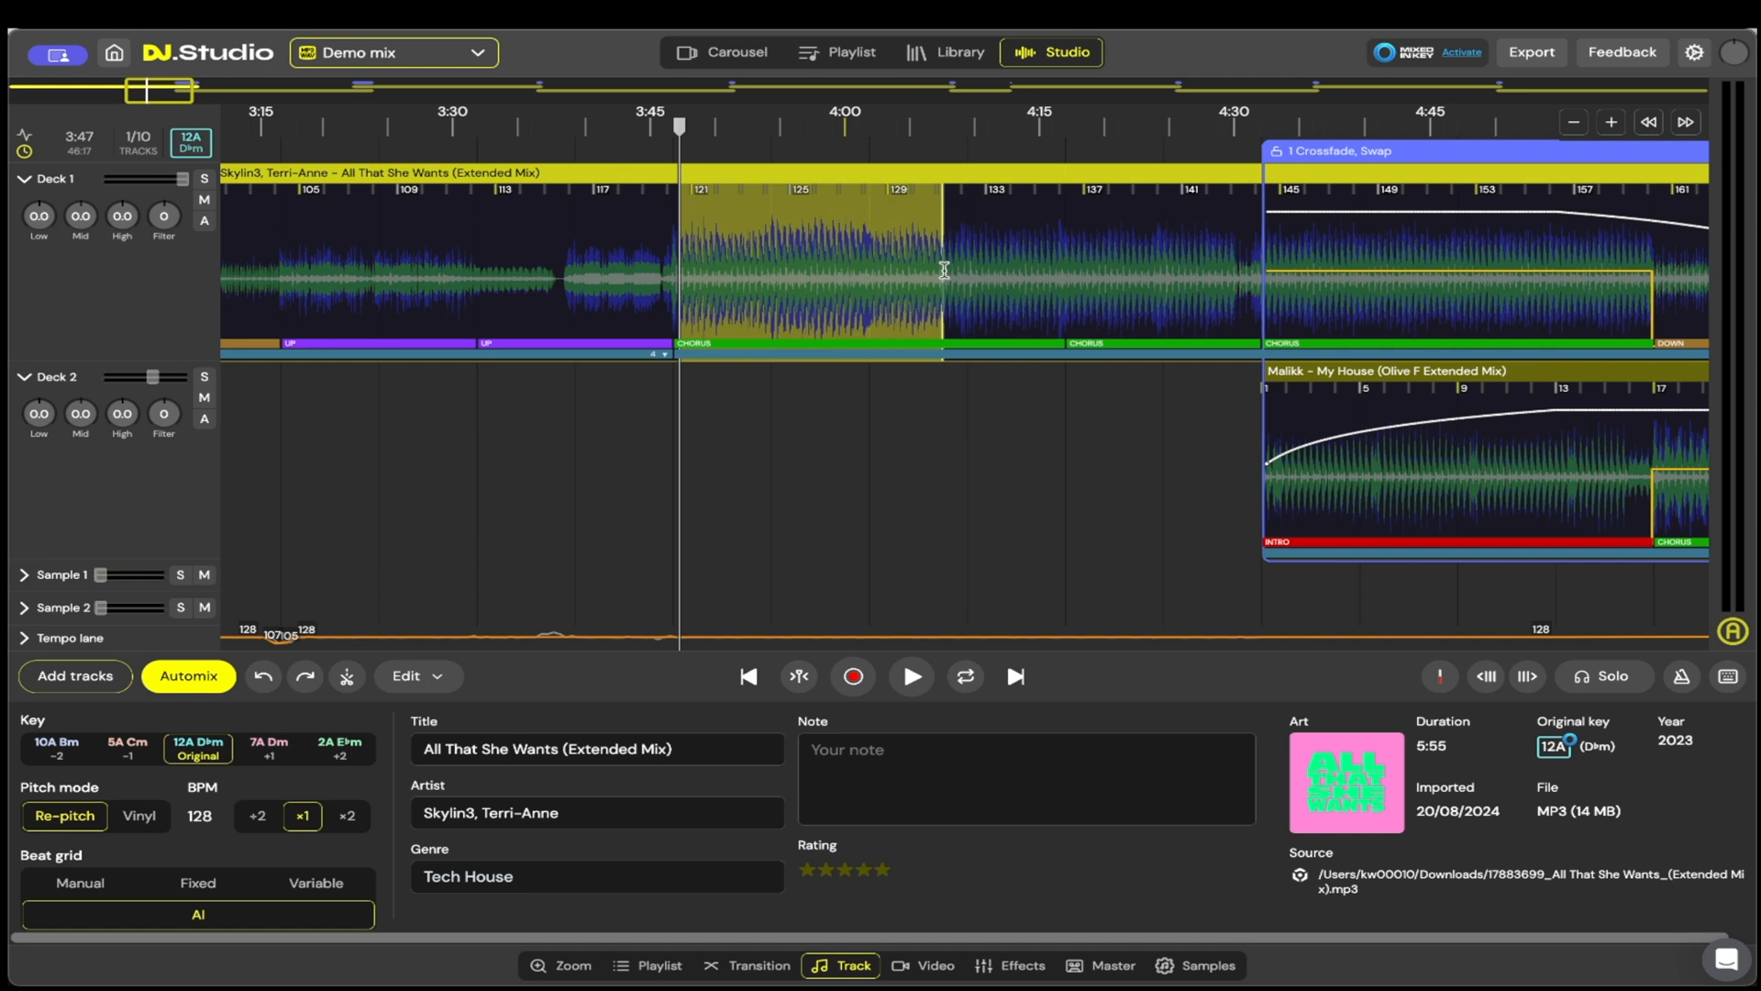
pyautogui.rightClick(945, 270)
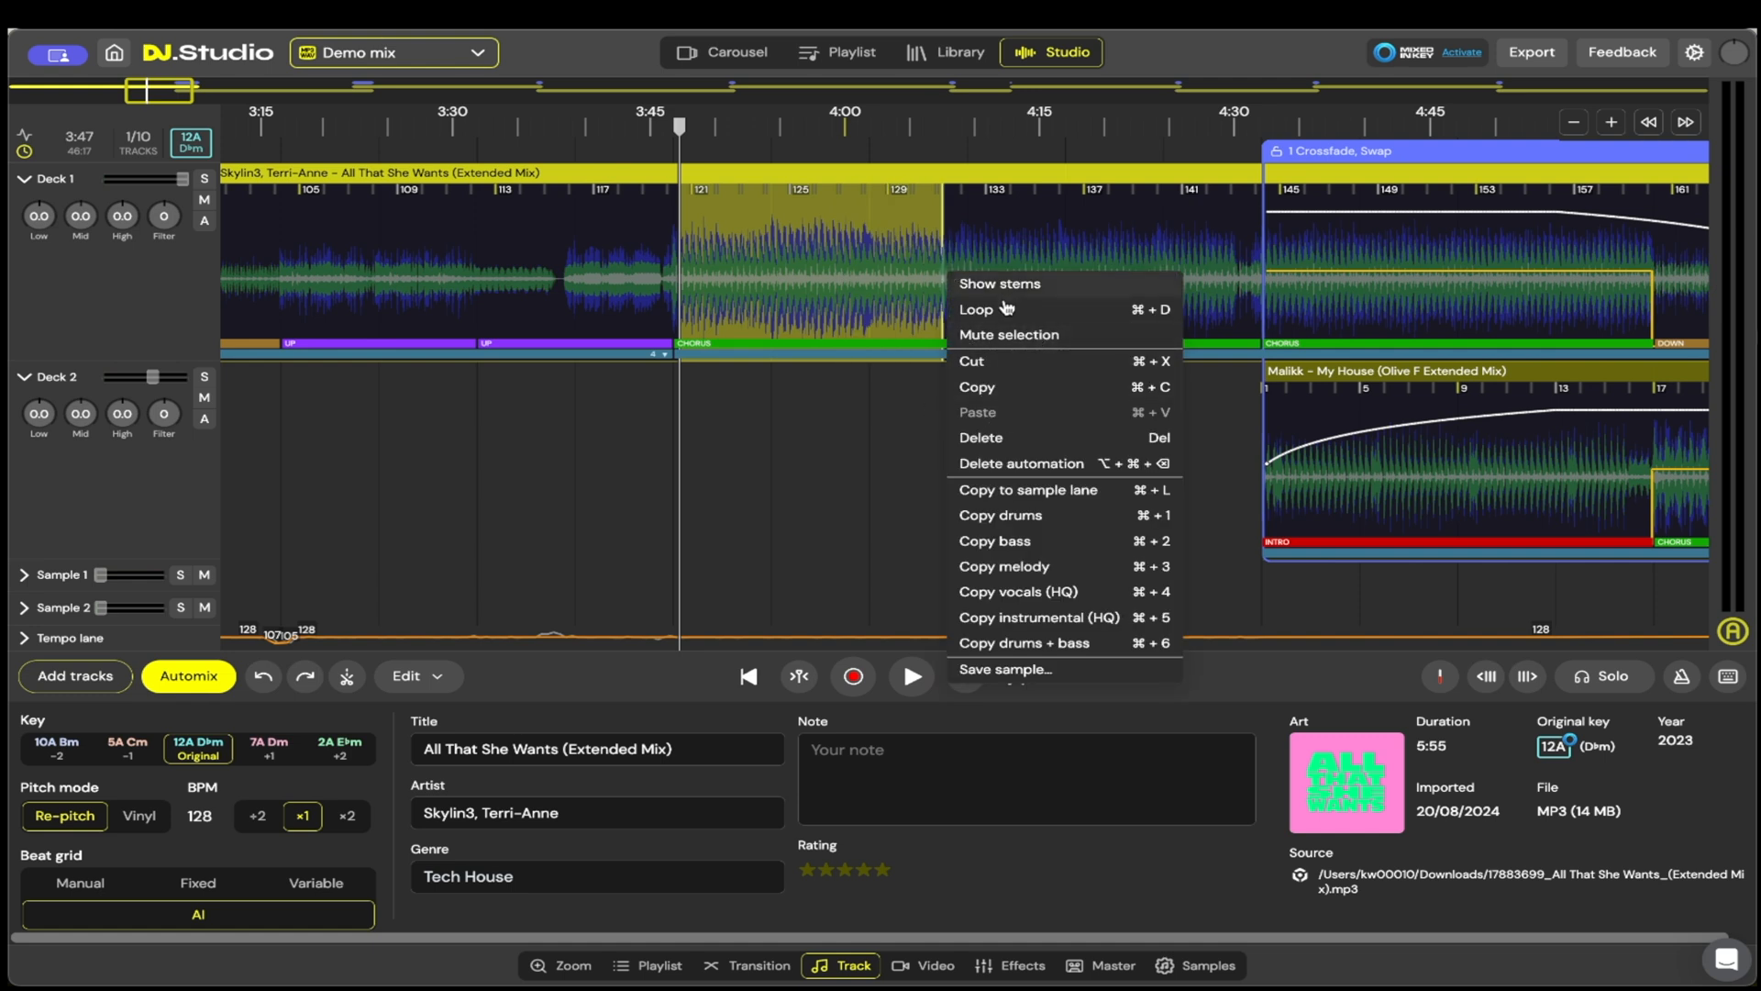
pyautogui.click(976, 311)
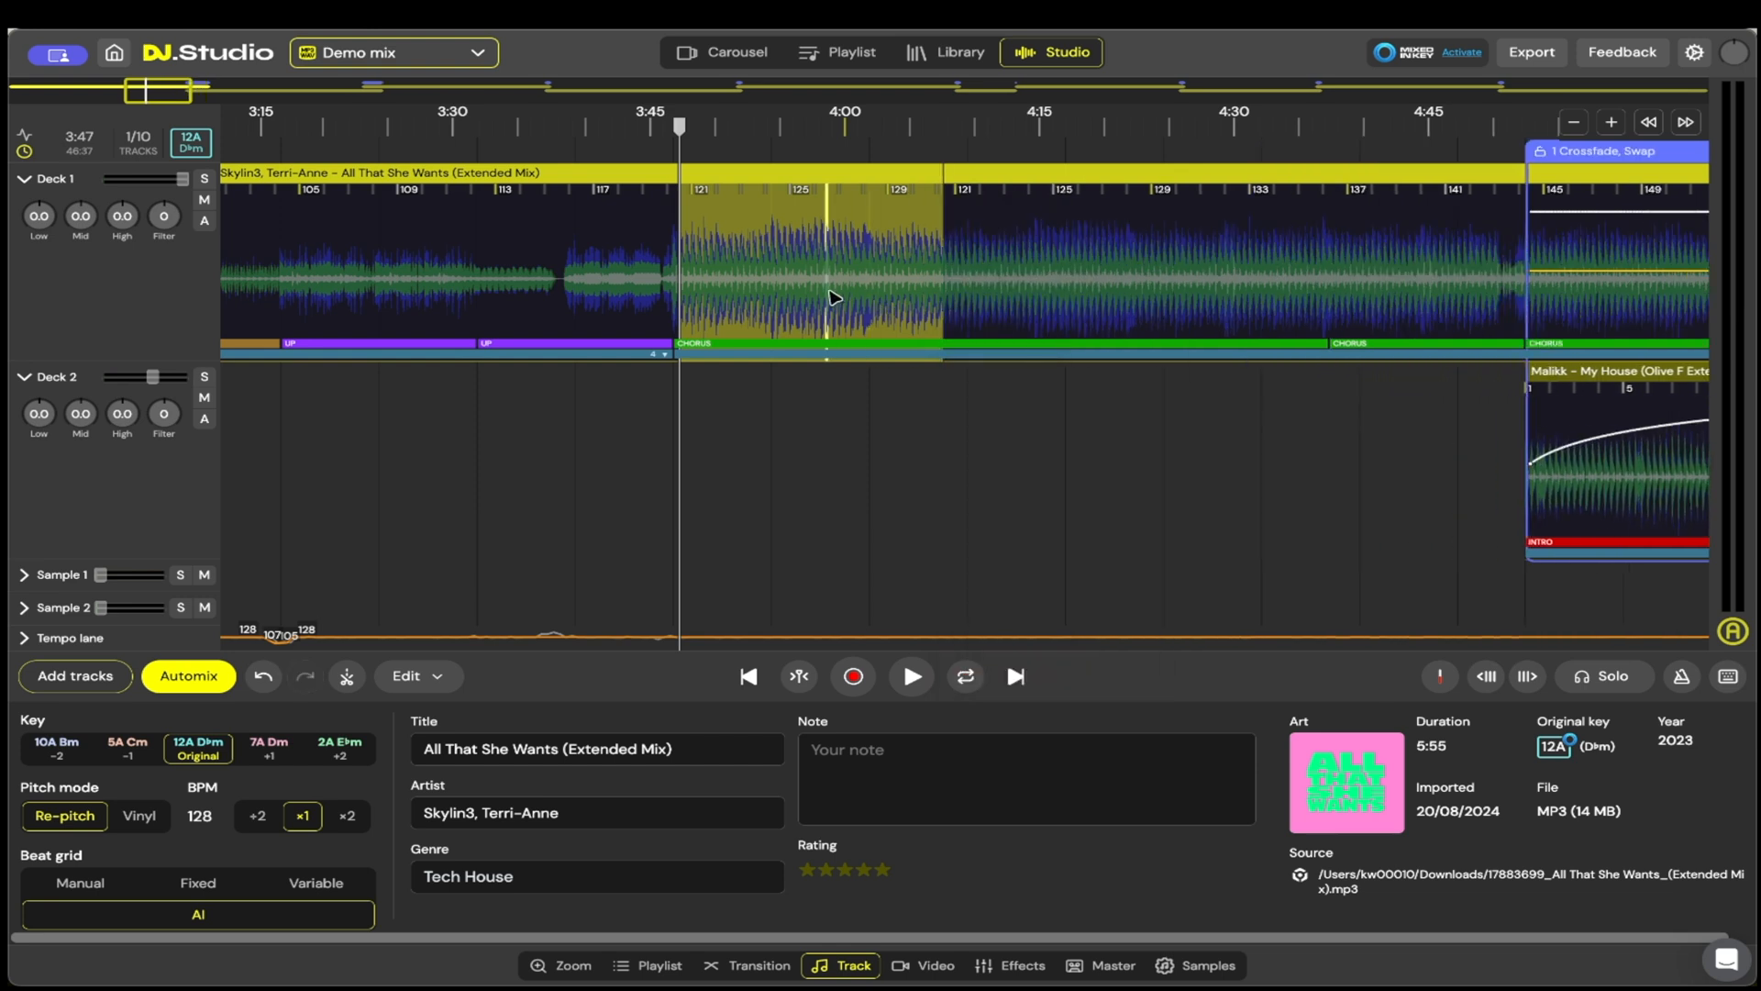
pyautogui.rightClick(816, 225)
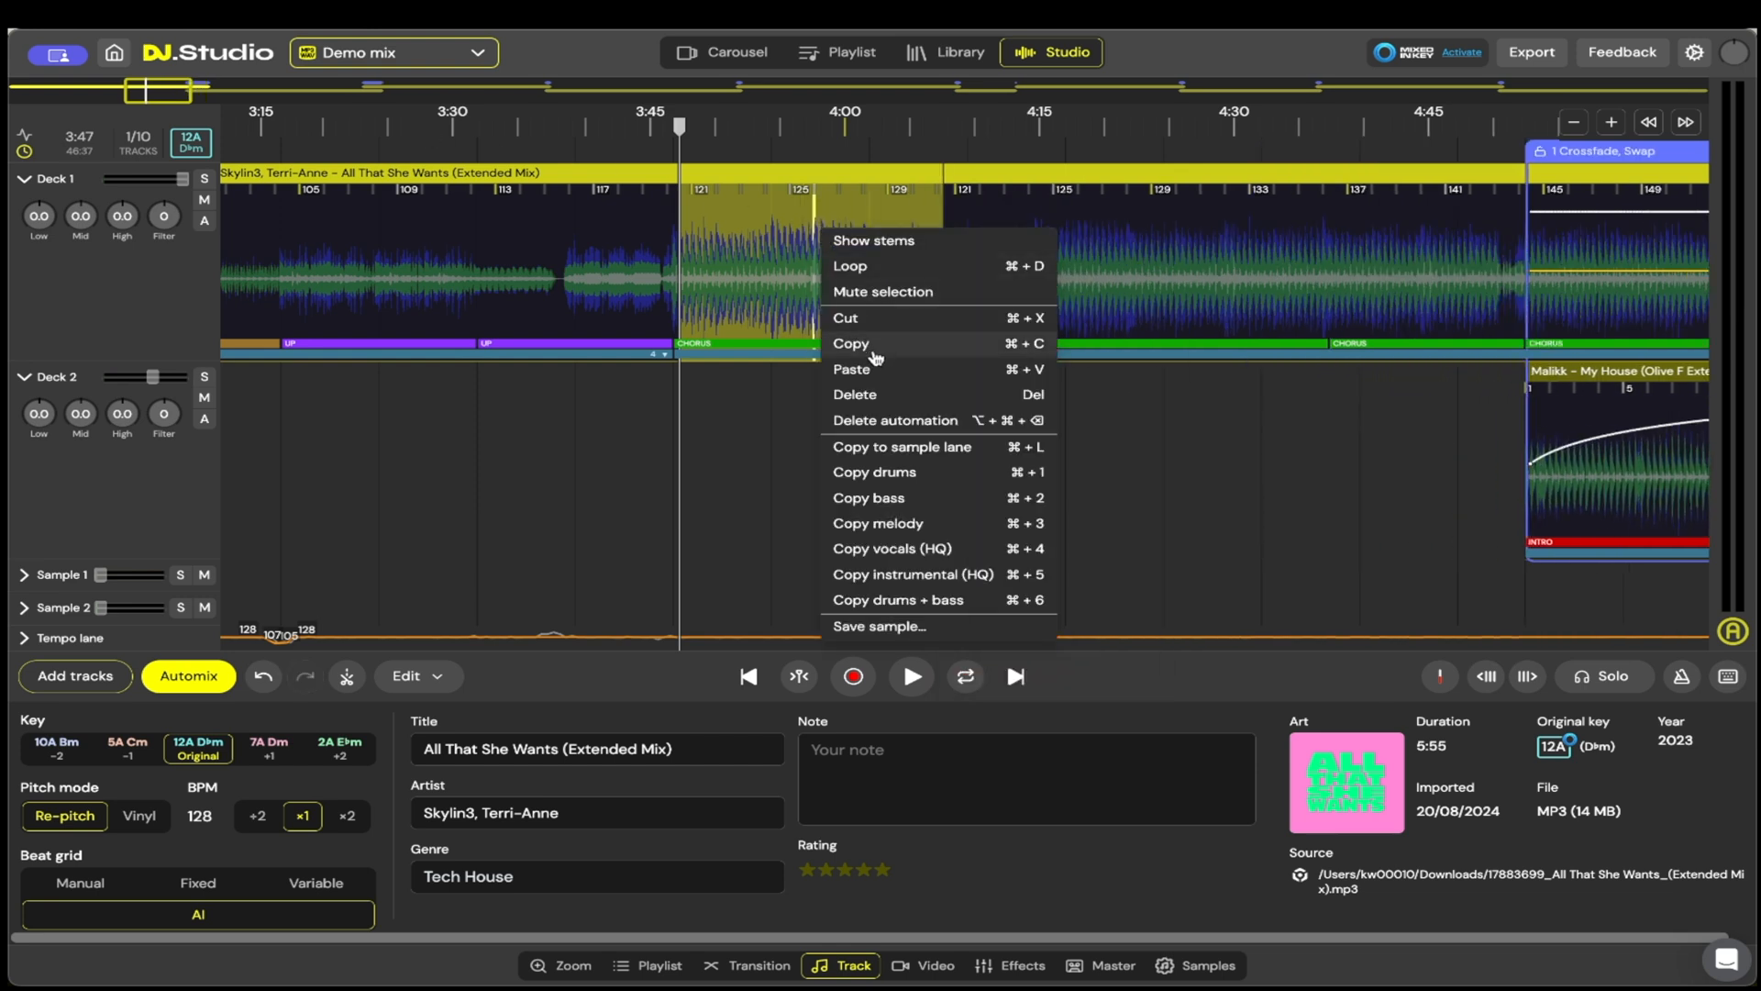
pyautogui.click(897, 271)
pyautogui.scroll(-3, 884, 470)
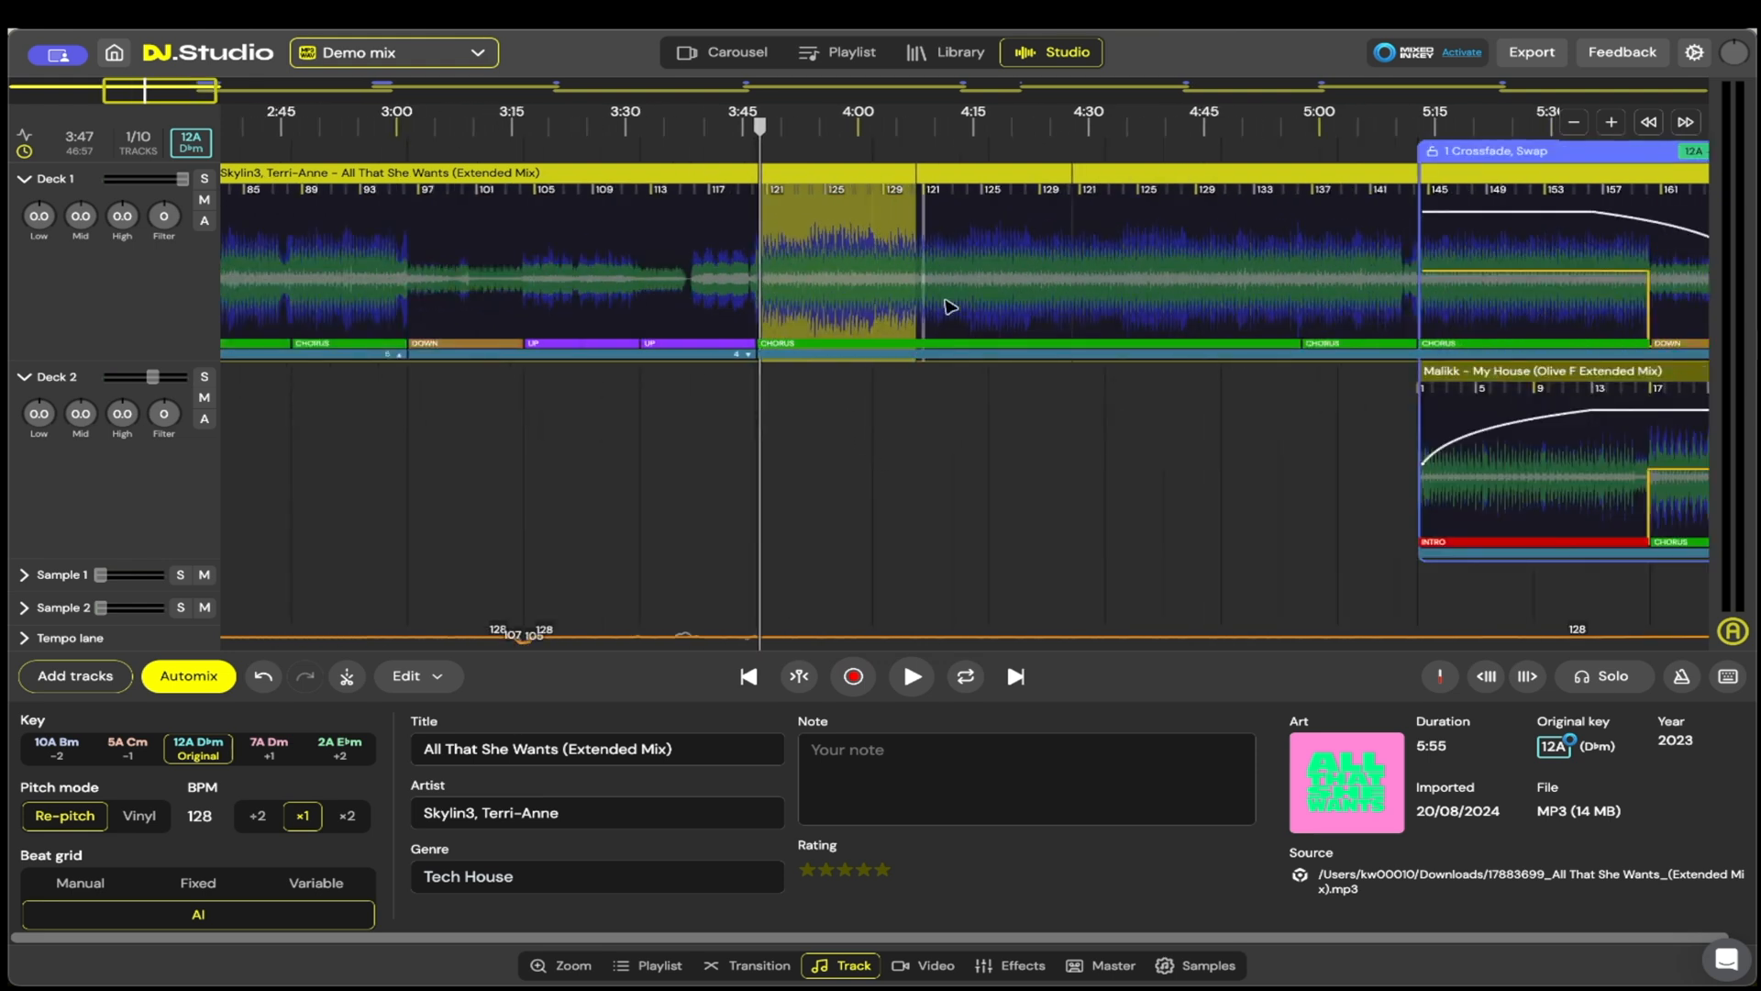
pyautogui.click(956, 303)
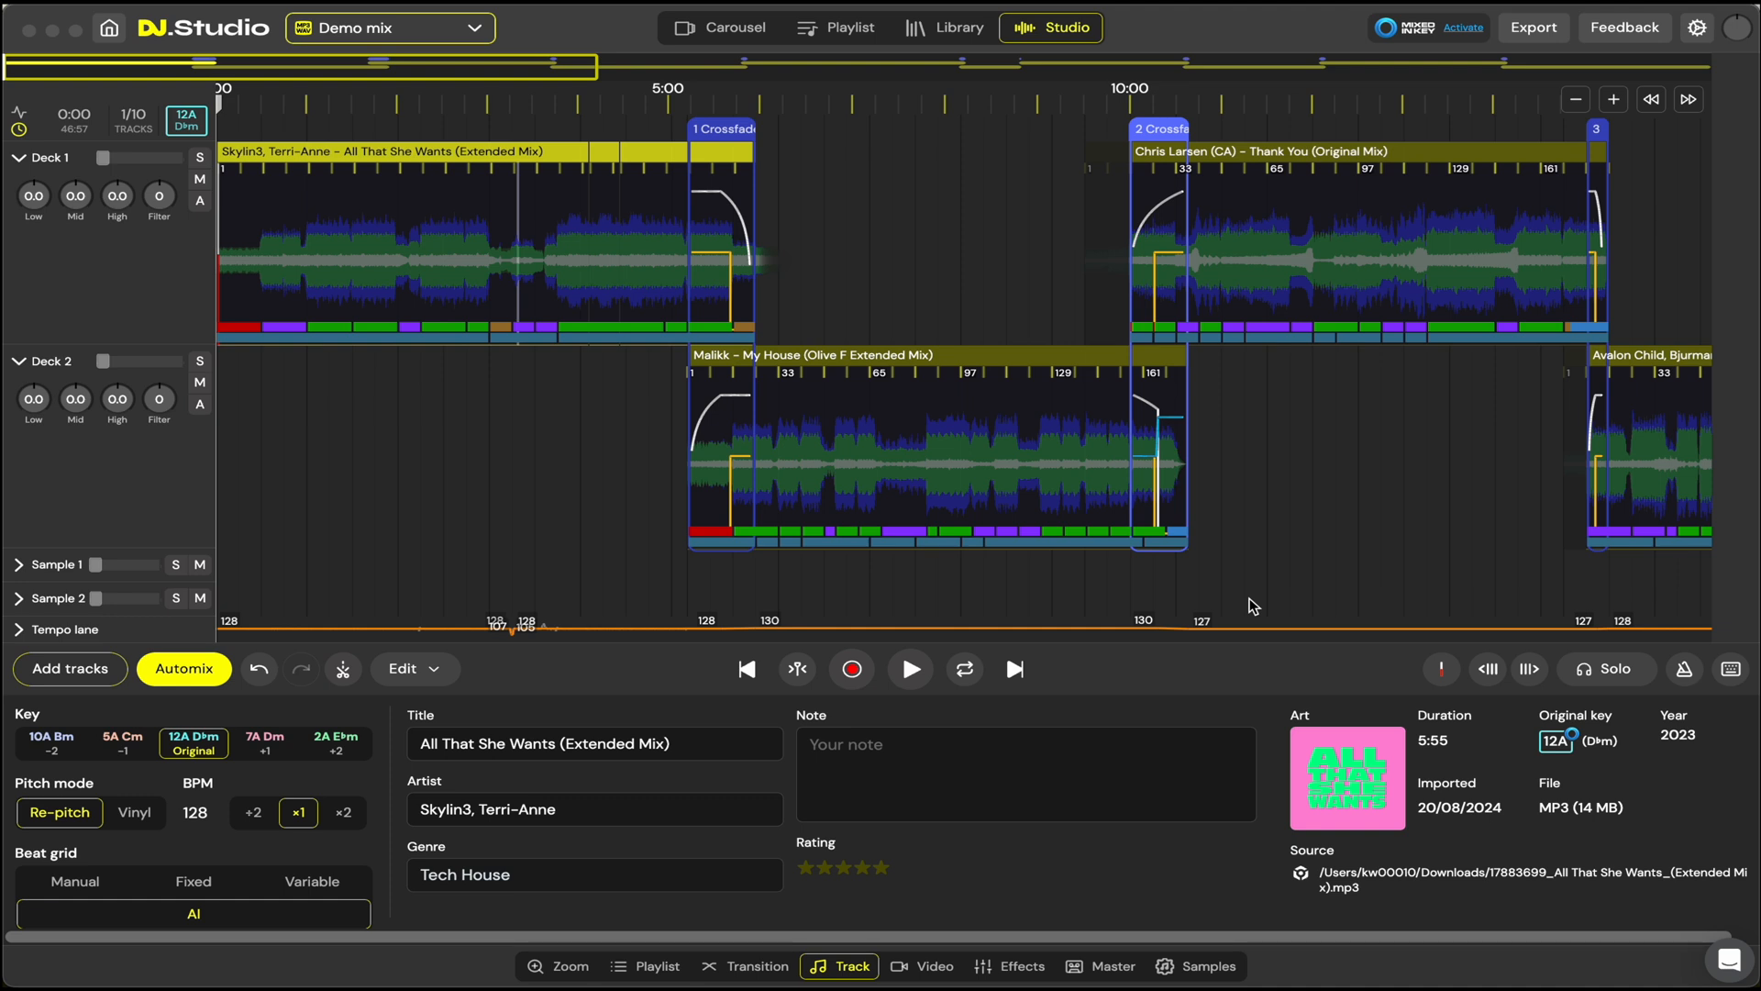
# Step: Open the mix's export options, and review the playlist, rekordbox and Mixcloud exports
pyautogui.hscroll(5, 1248, 472)
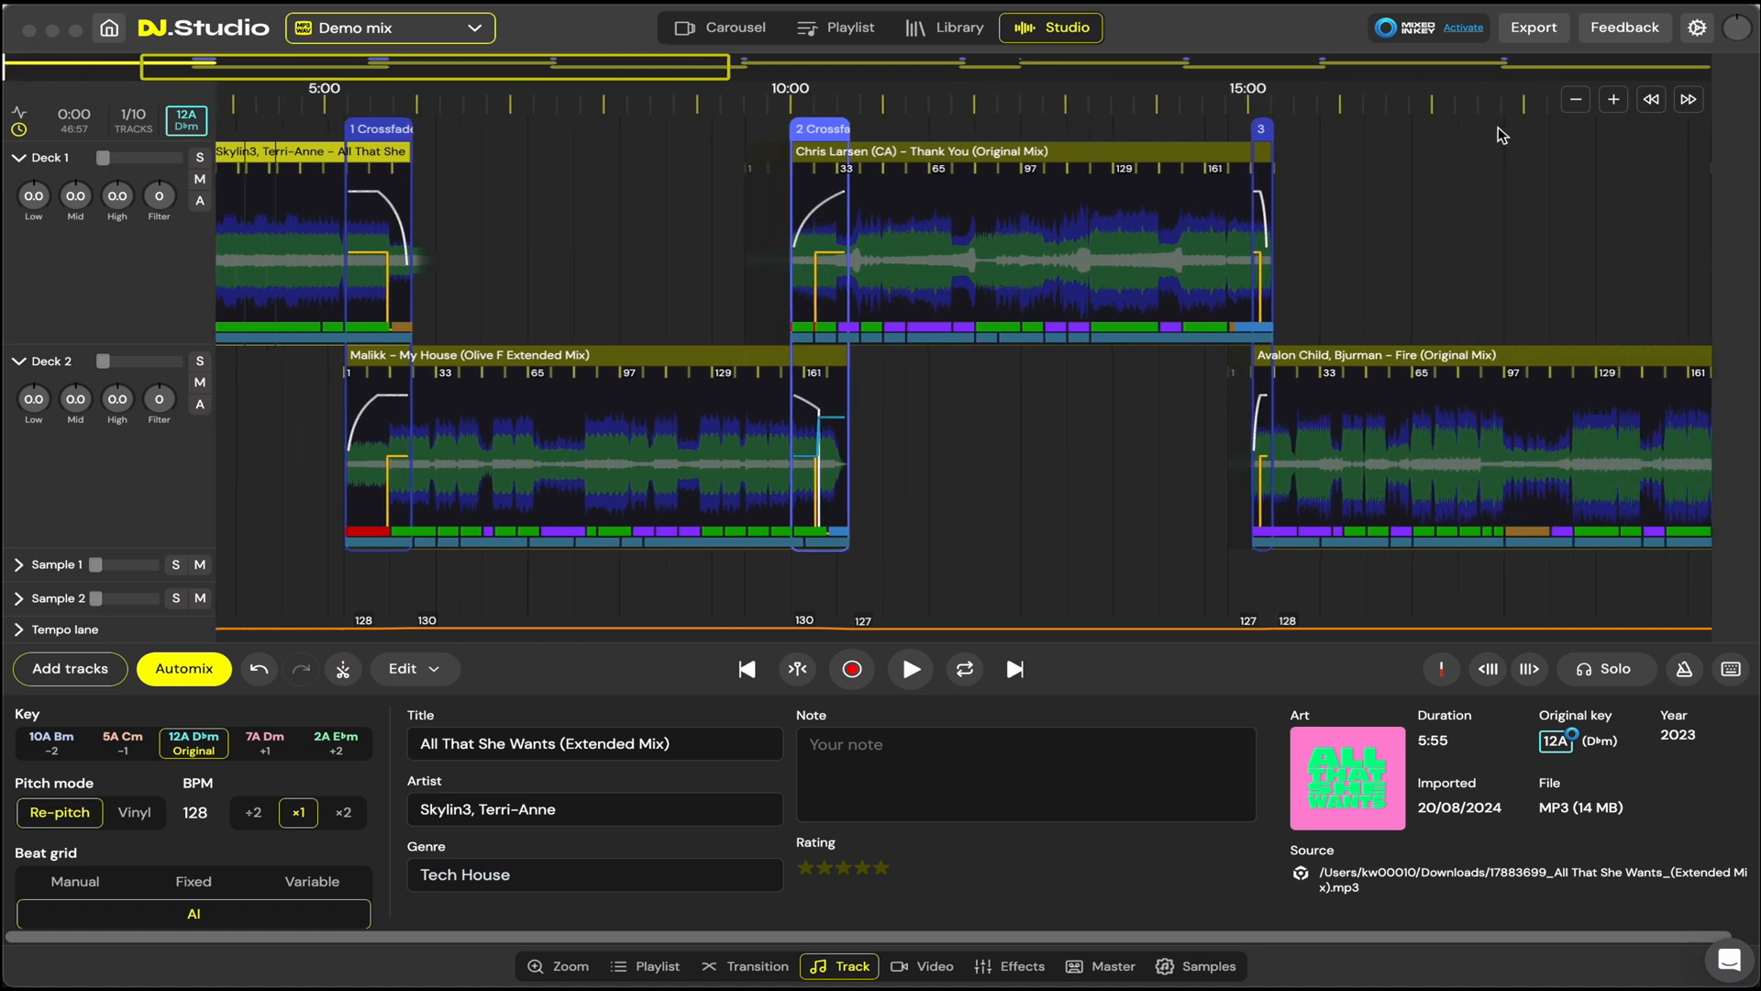
pyautogui.click(1538, 37)
pyautogui.click(1537, 30)
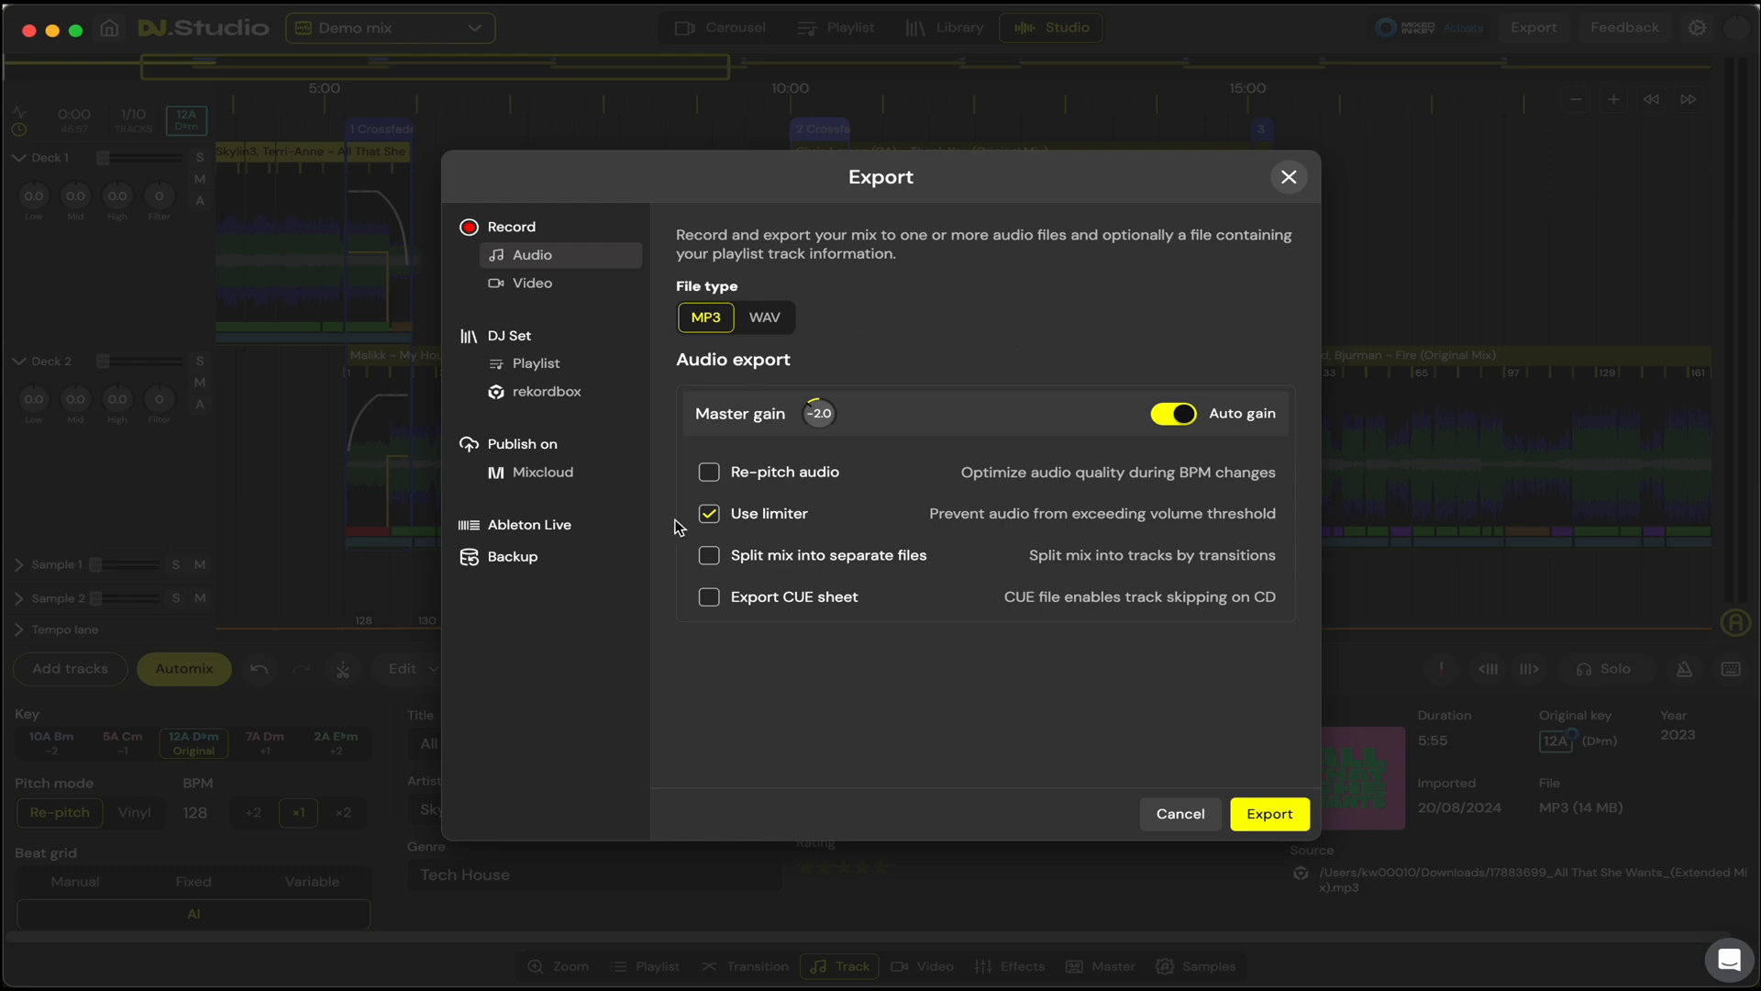
pyautogui.click(534, 367)
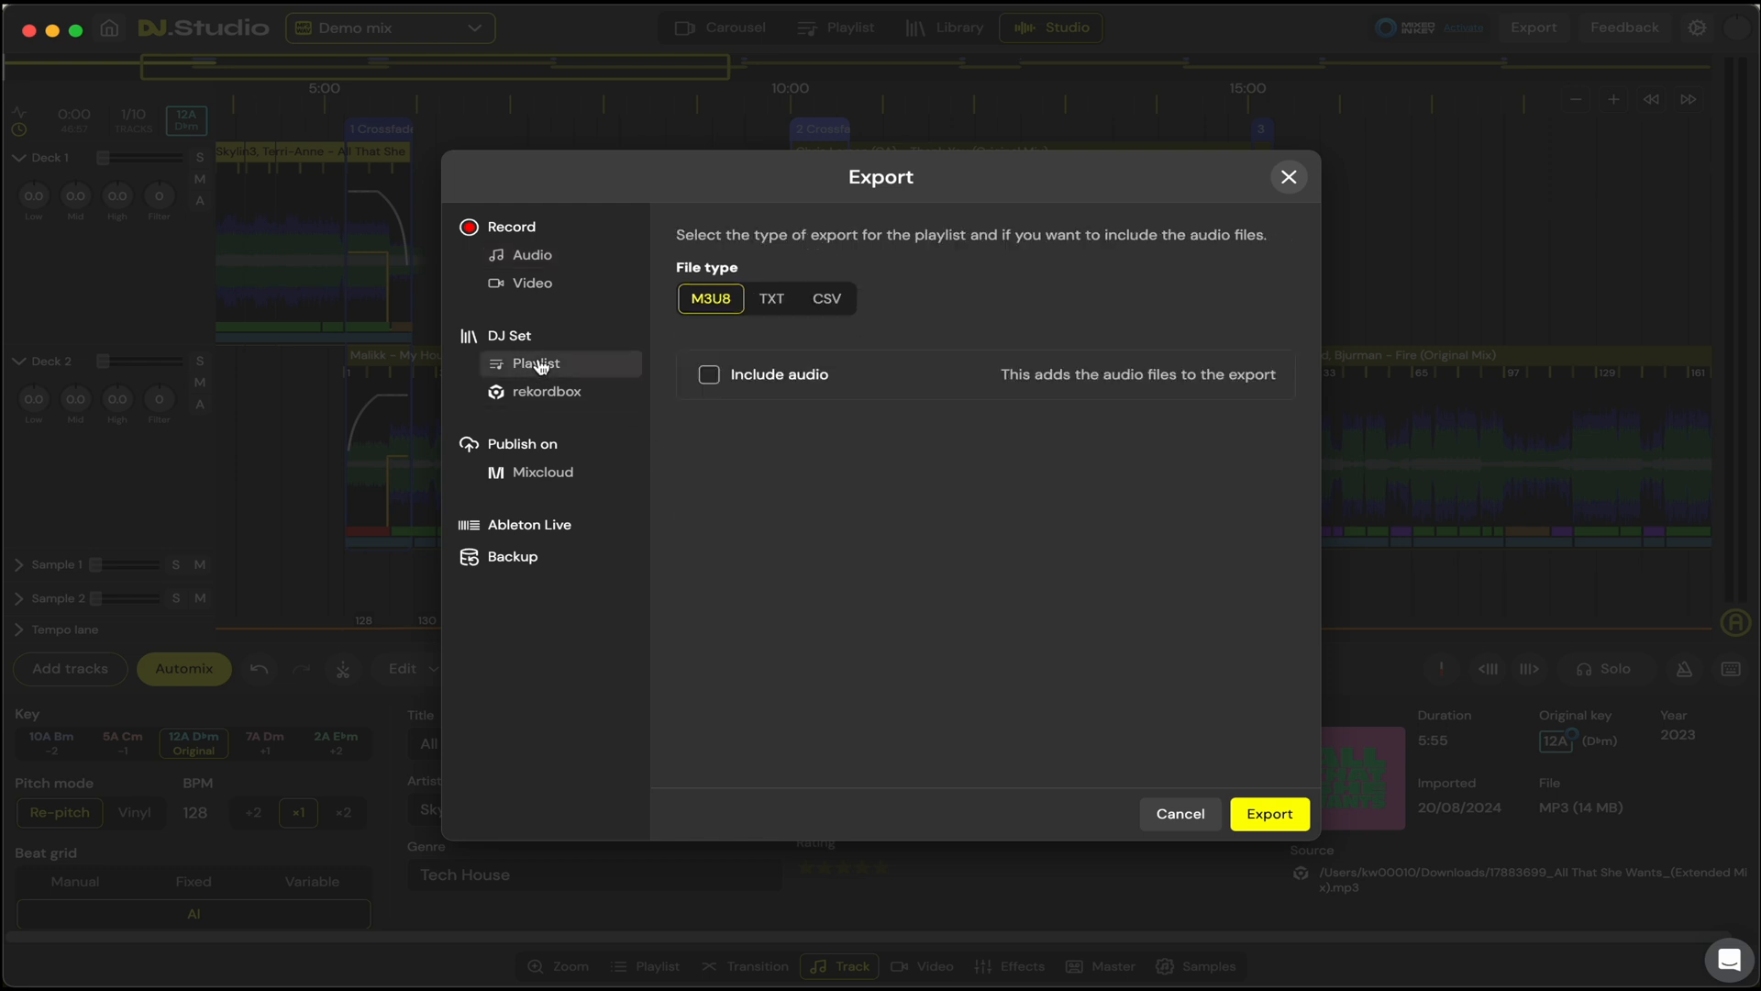
pyautogui.click(549, 392)
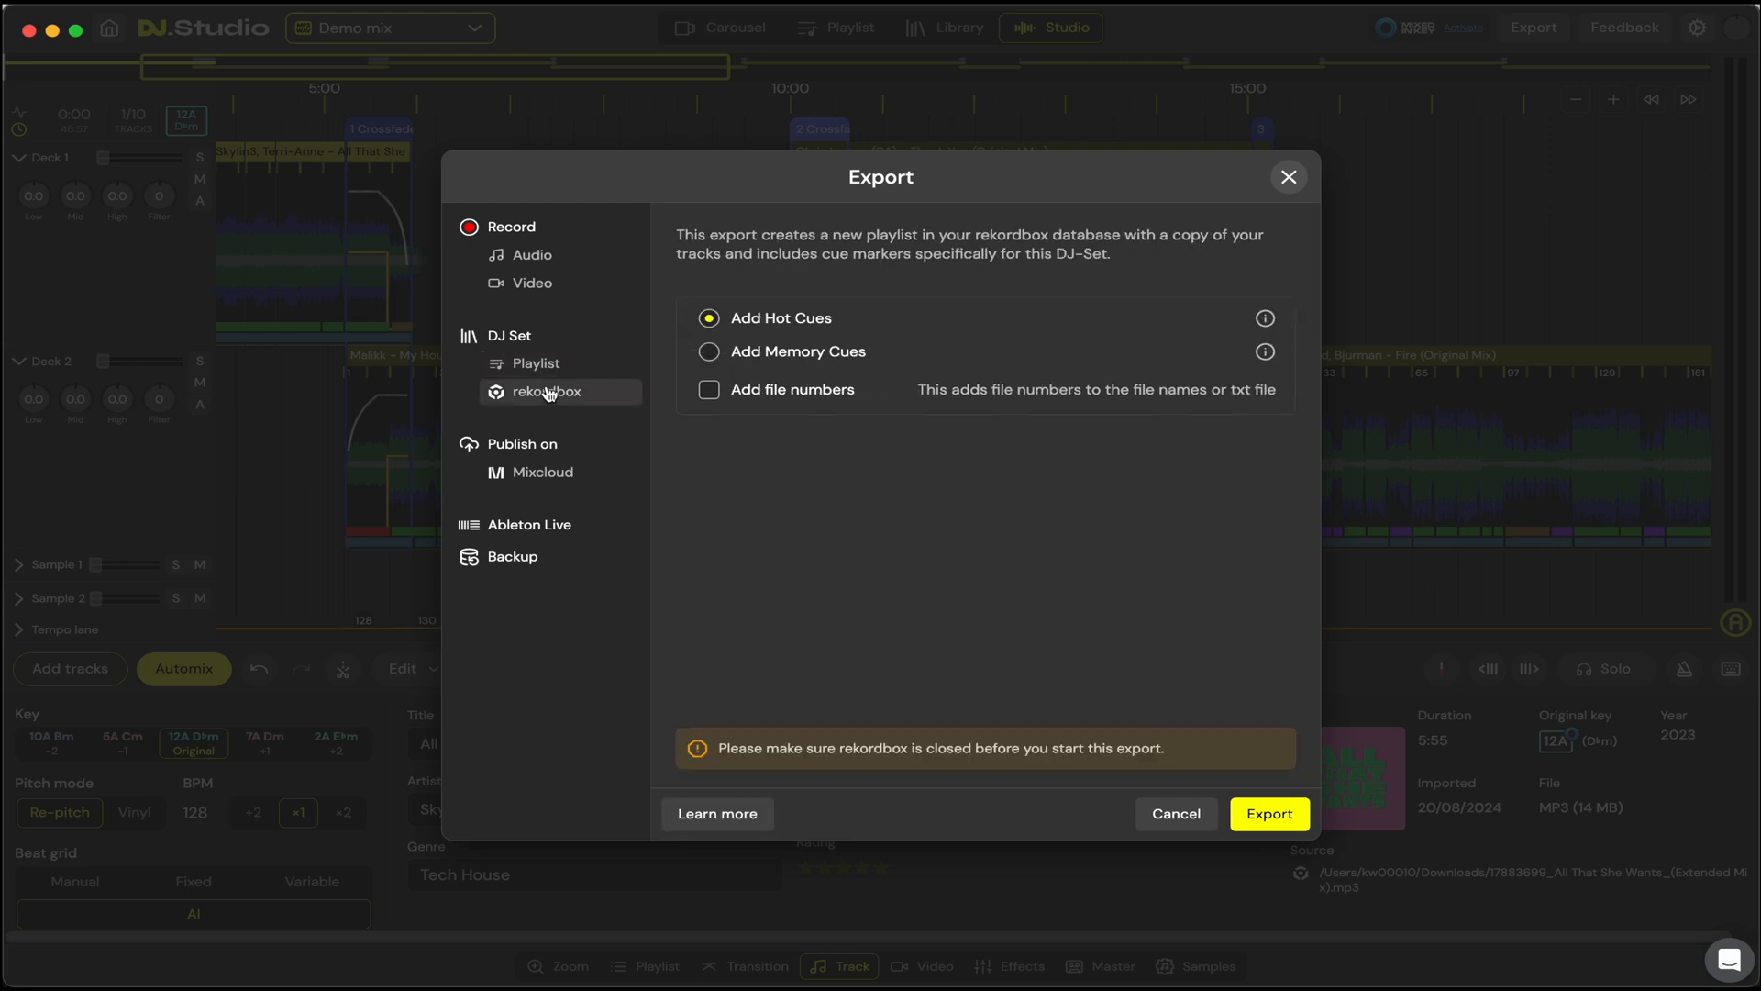
pyautogui.click(549, 367)
pyautogui.click(555, 392)
pyautogui.click(563, 366)
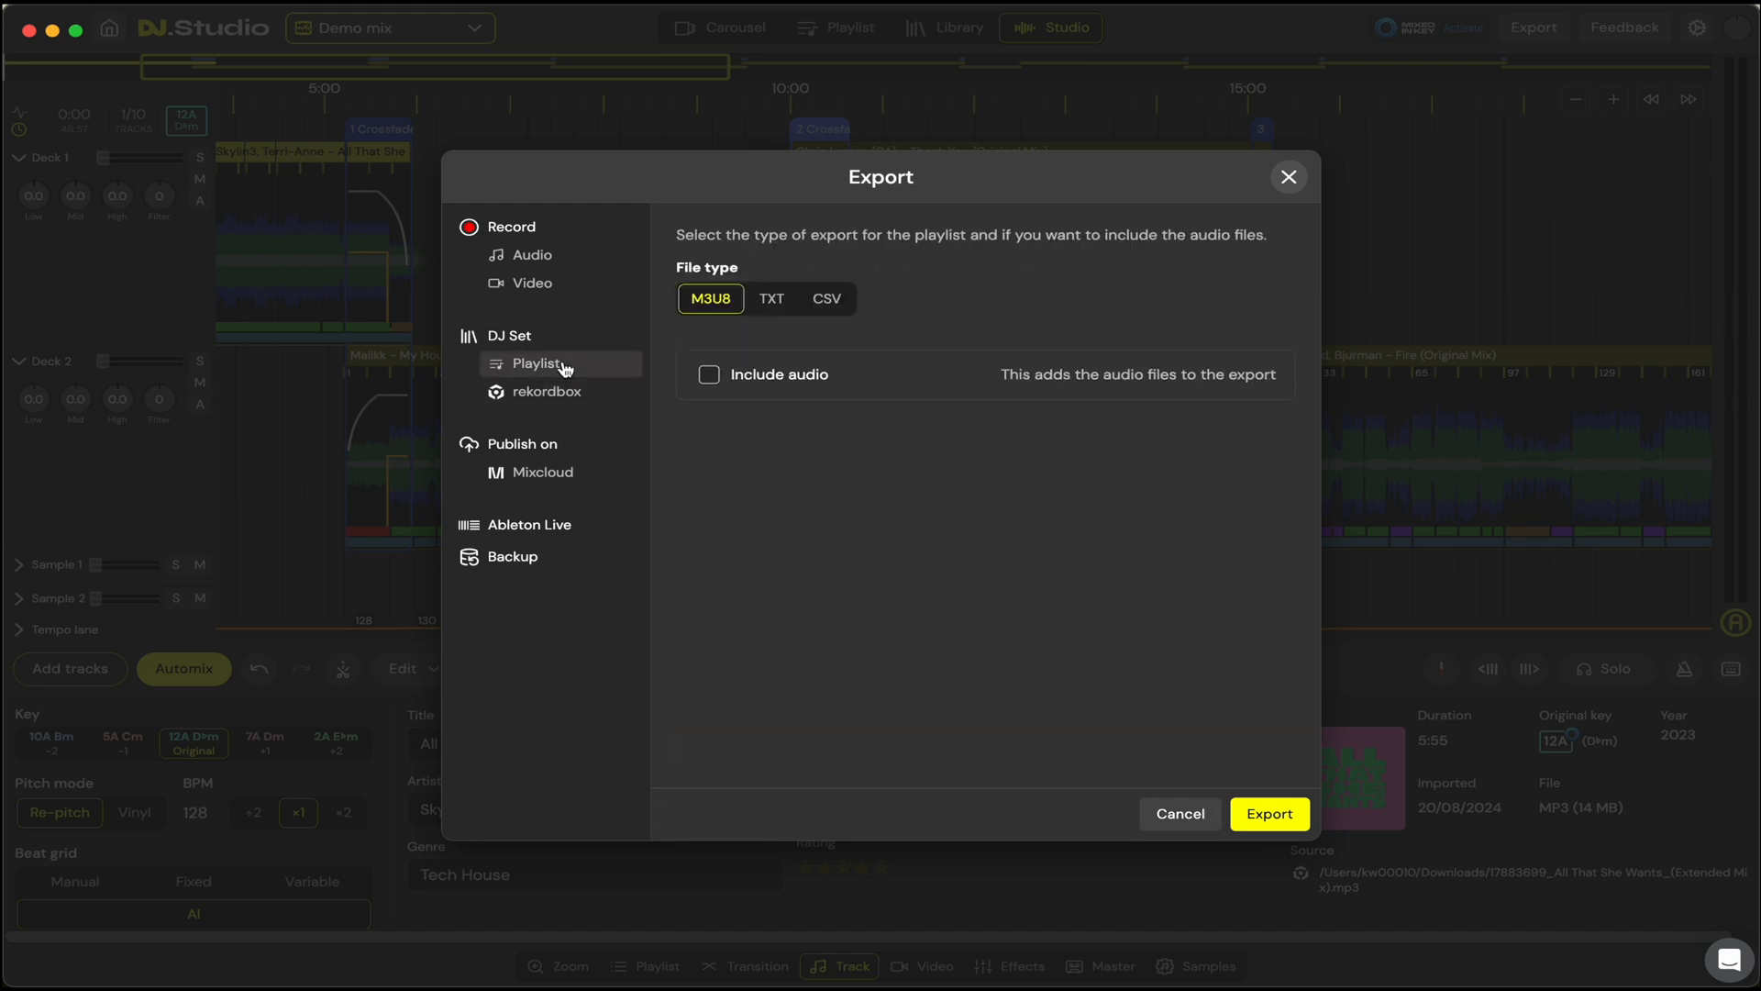
pyautogui.click(542, 477)
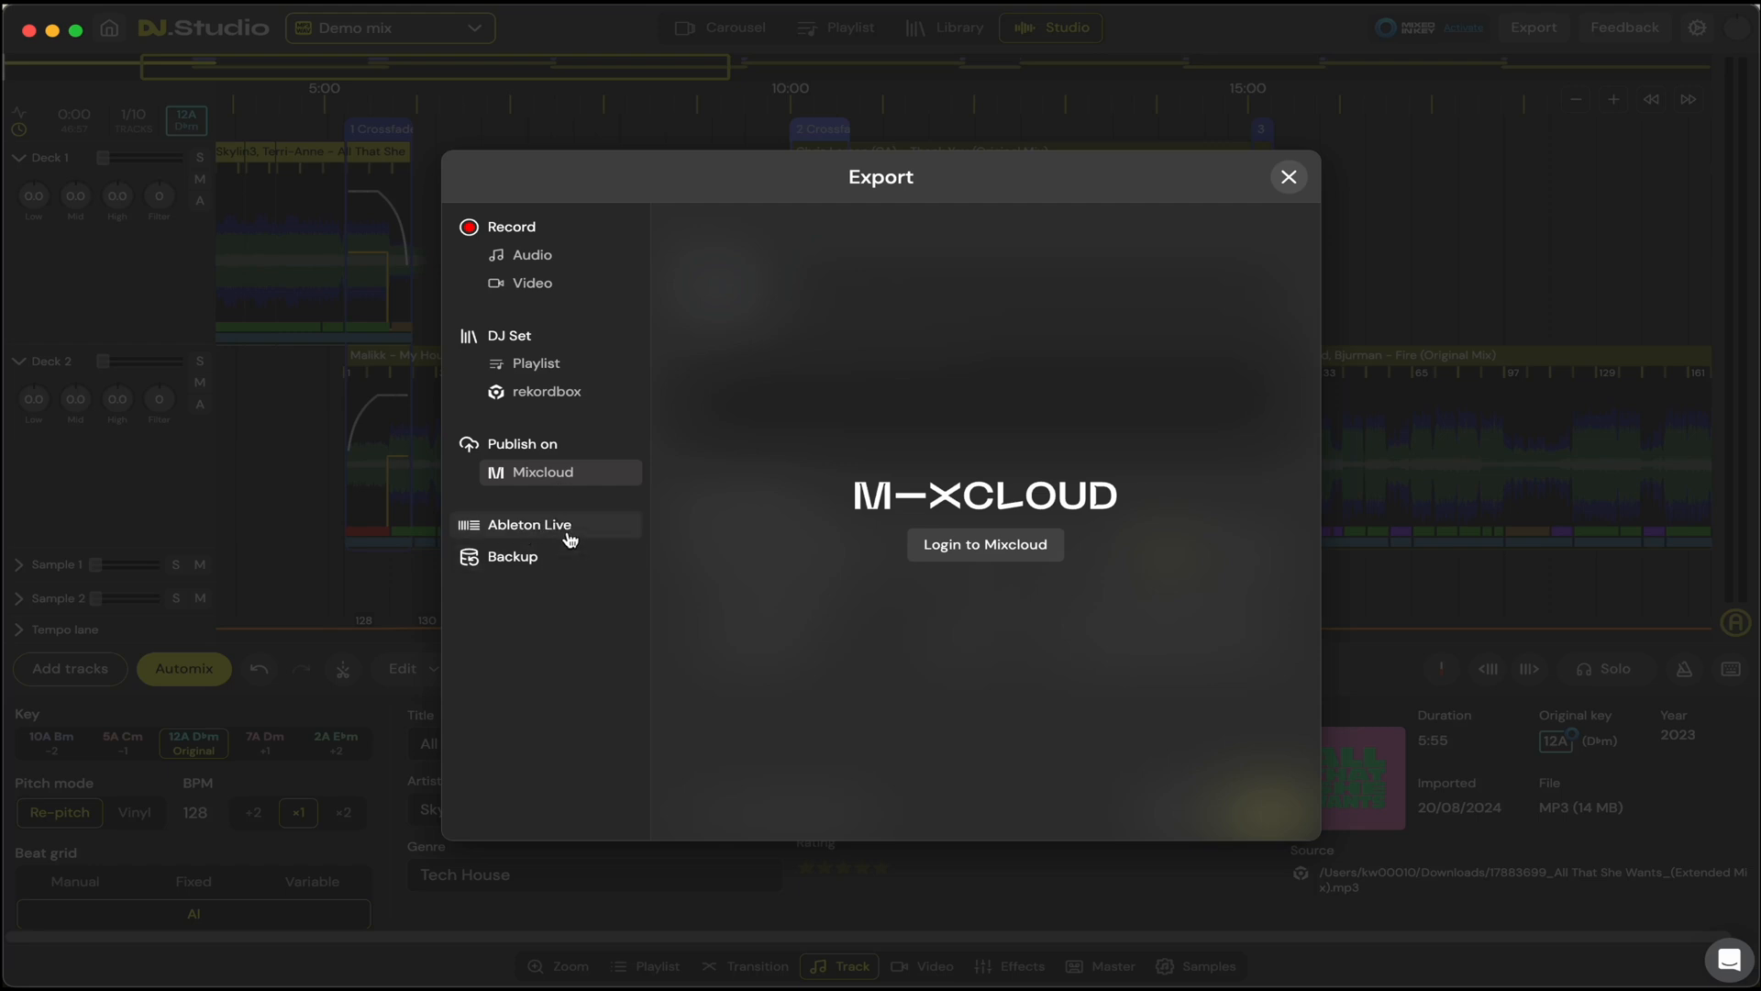
# Step: Return to the audio export settings, try WAV as the file type, and choose MP3
pyautogui.click(547, 262)
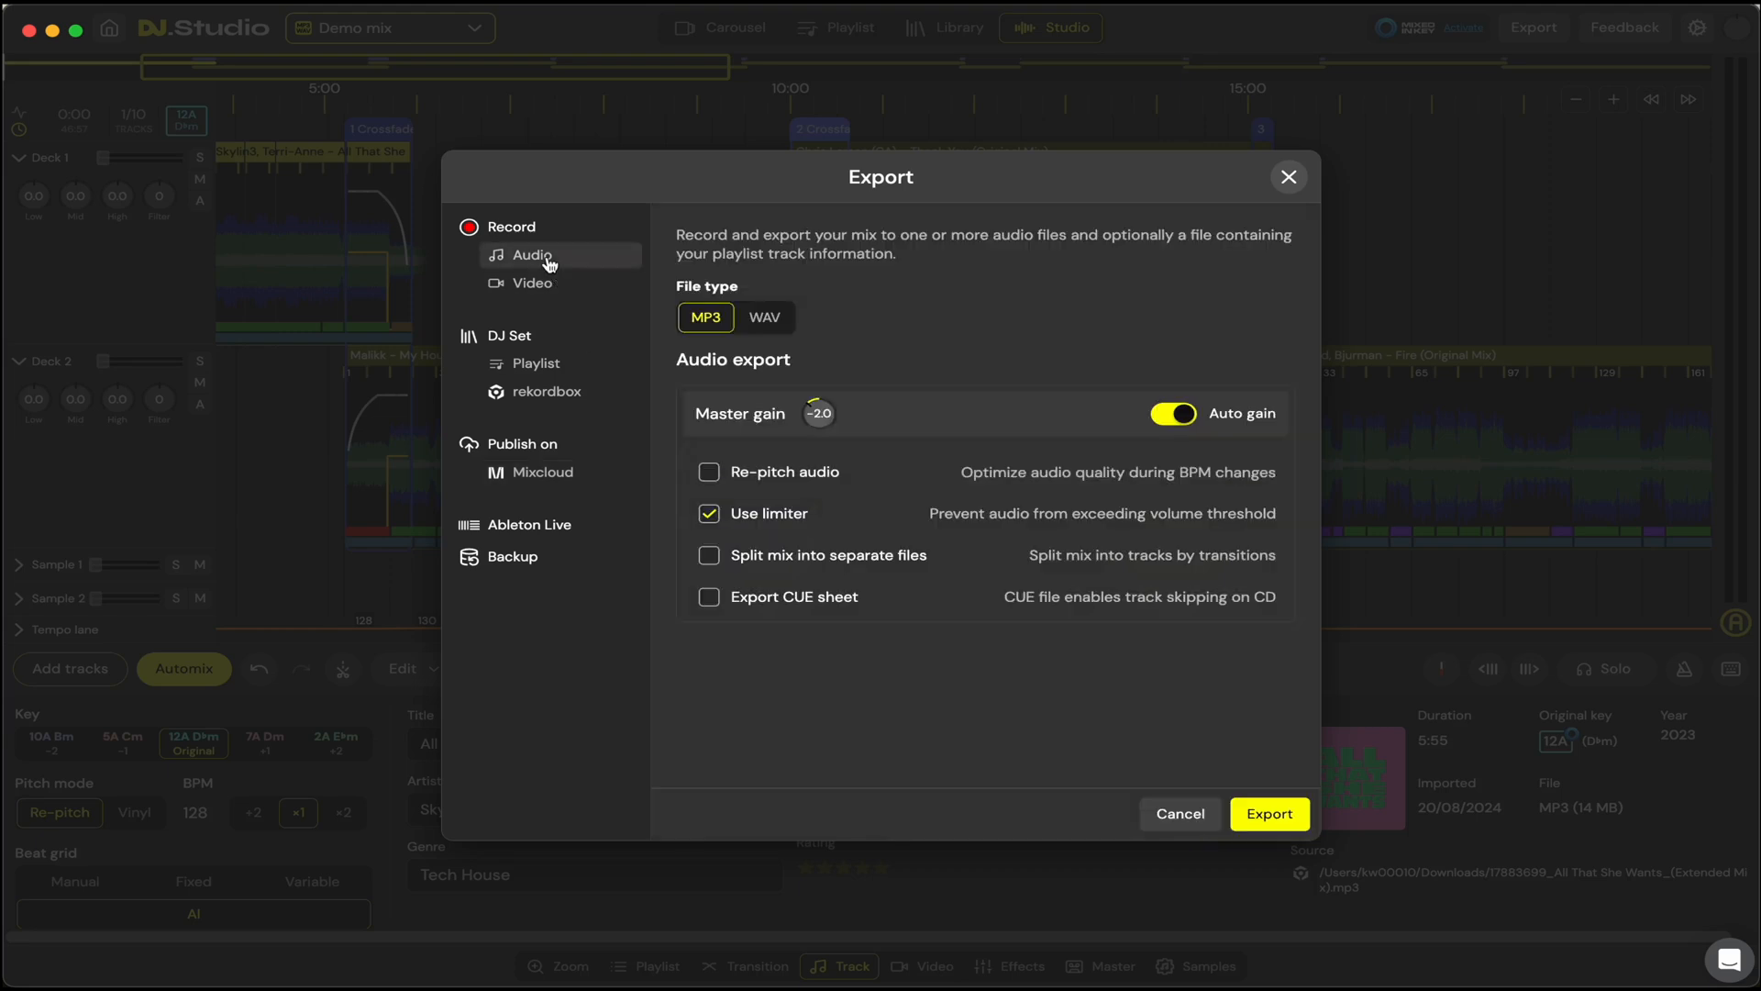
pyautogui.click(763, 321)
pyautogui.click(712, 319)
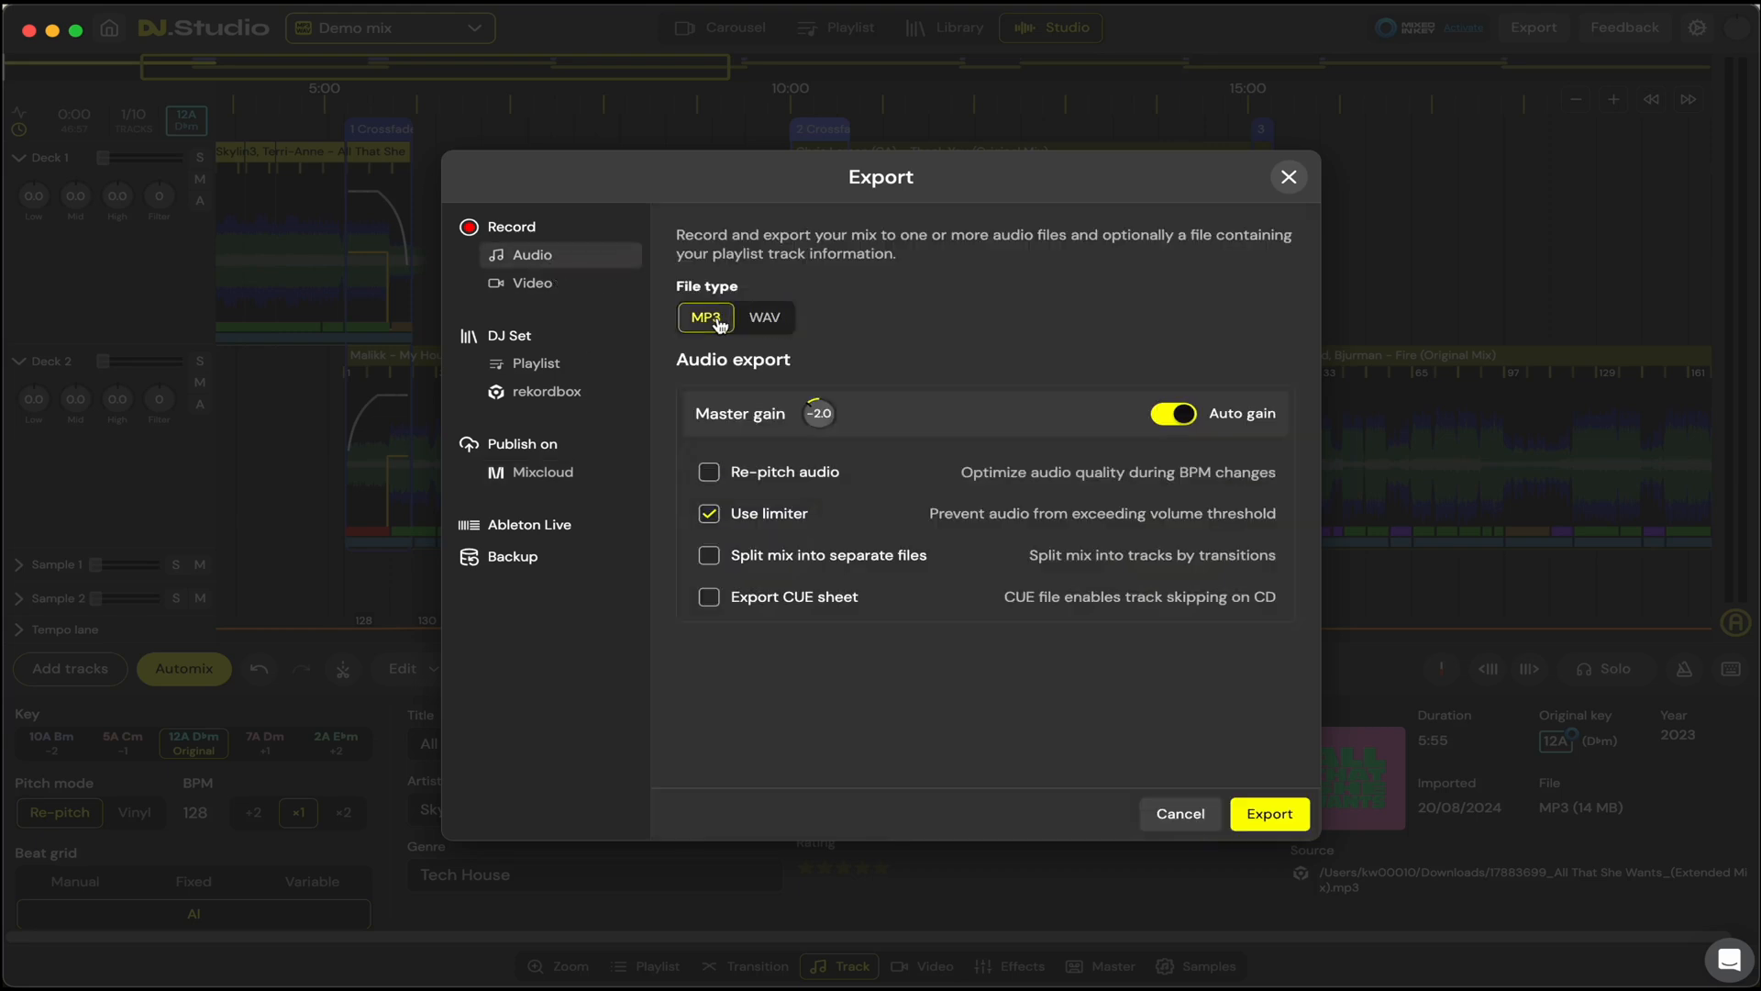